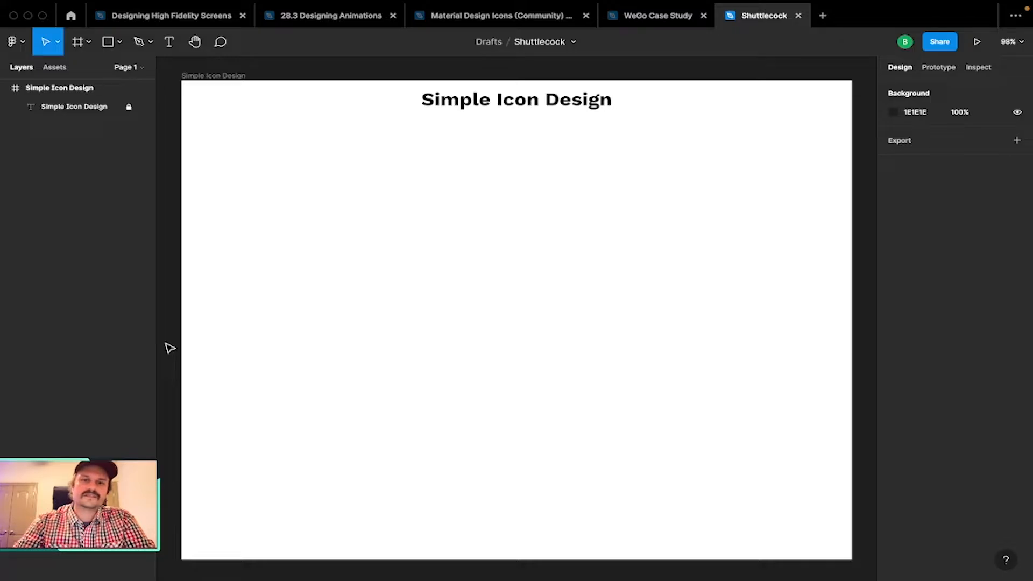
Switch to the browser and copy the large Nelson Atkins shuttlecock sculpture photo from the Google image results.
key("super+Tab")
key("super+Tab")
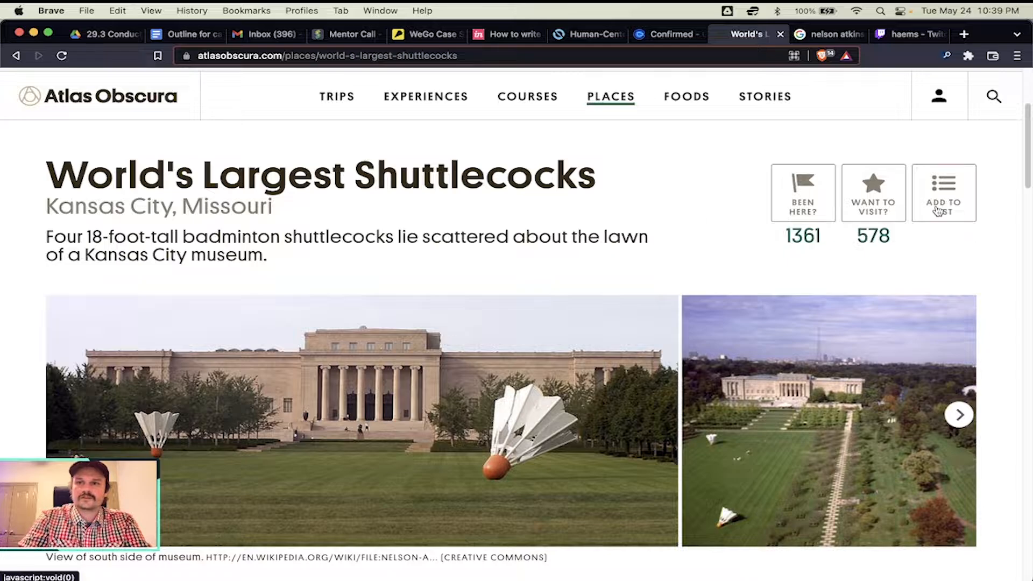
left_click(831, 36)
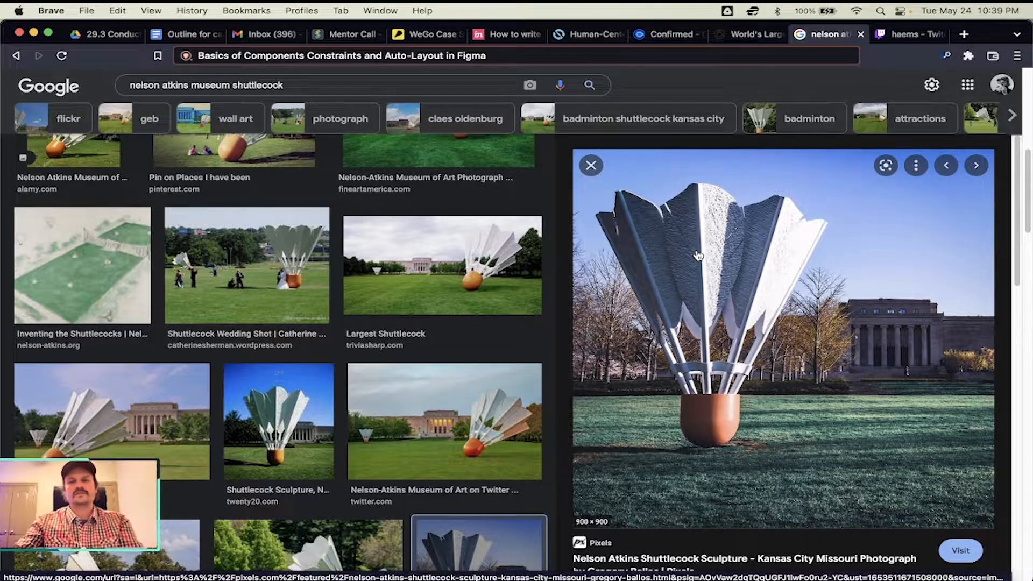
right_click(718, 254)
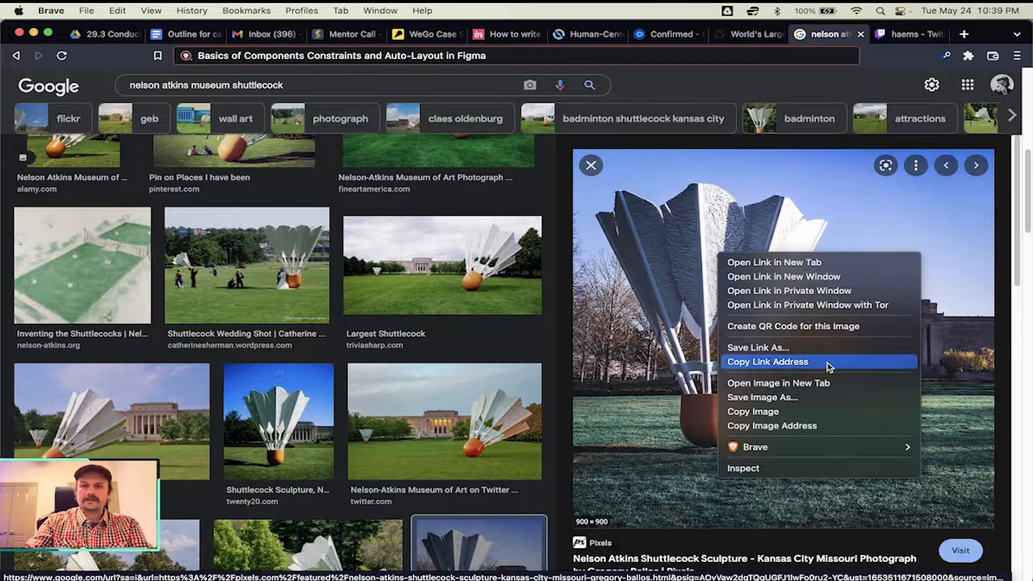
left_click(809, 412)
Switch back to Figma and paste the copied photo into the Simple Icon Design frame.
key("super+Tab")
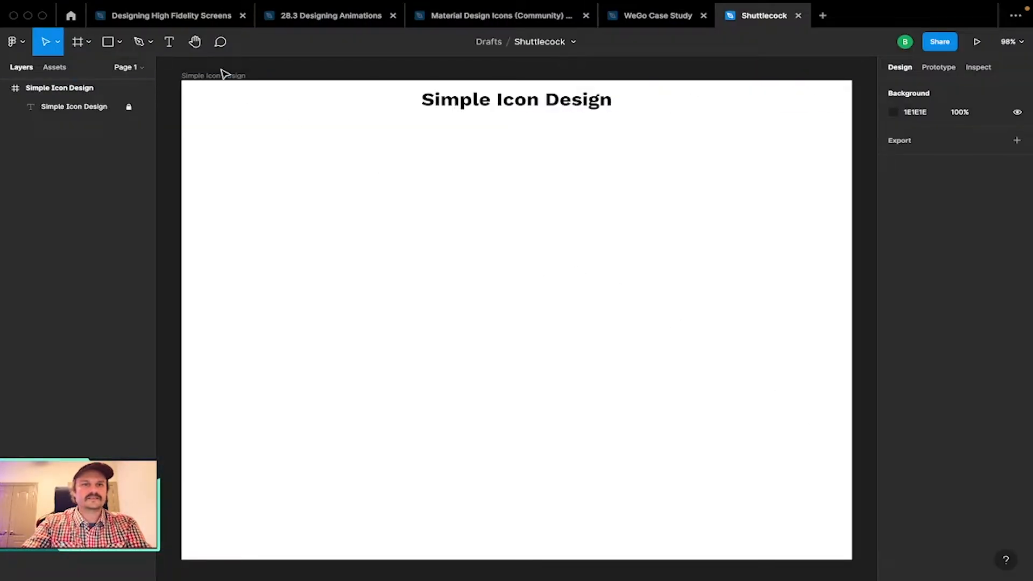
left_click(220, 76)
left_click(221, 75)
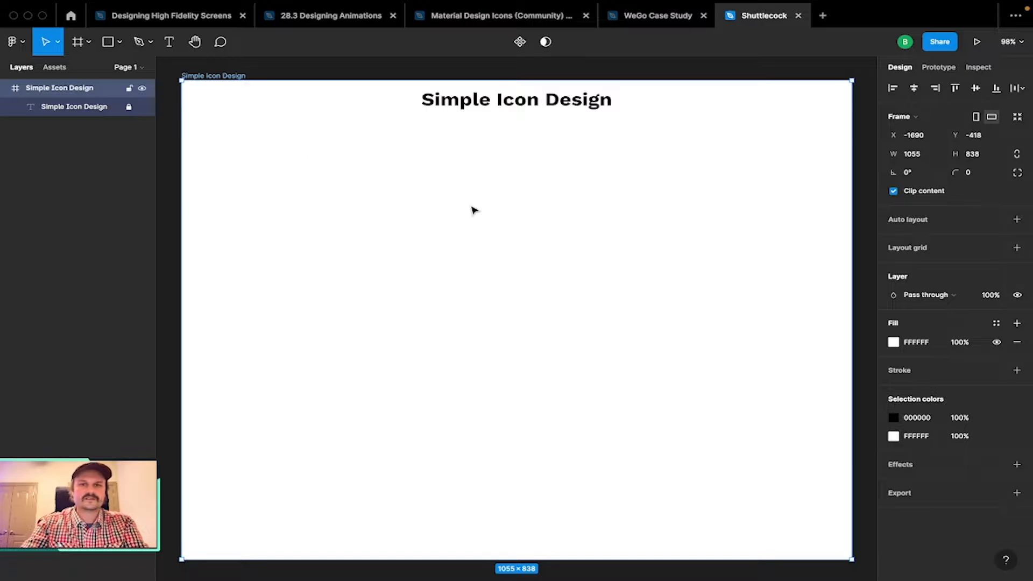
key("super+v")
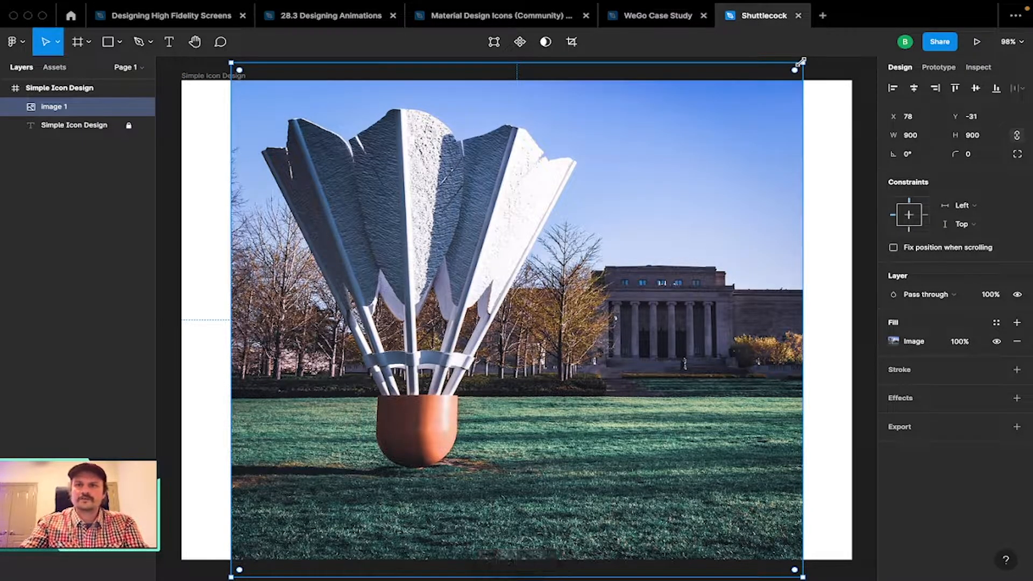
Scale the pasted photo down to about 646 × 646 and move it to X 32, Y 96 in the frame.
left_click_drag(800, 62, 724, 166)
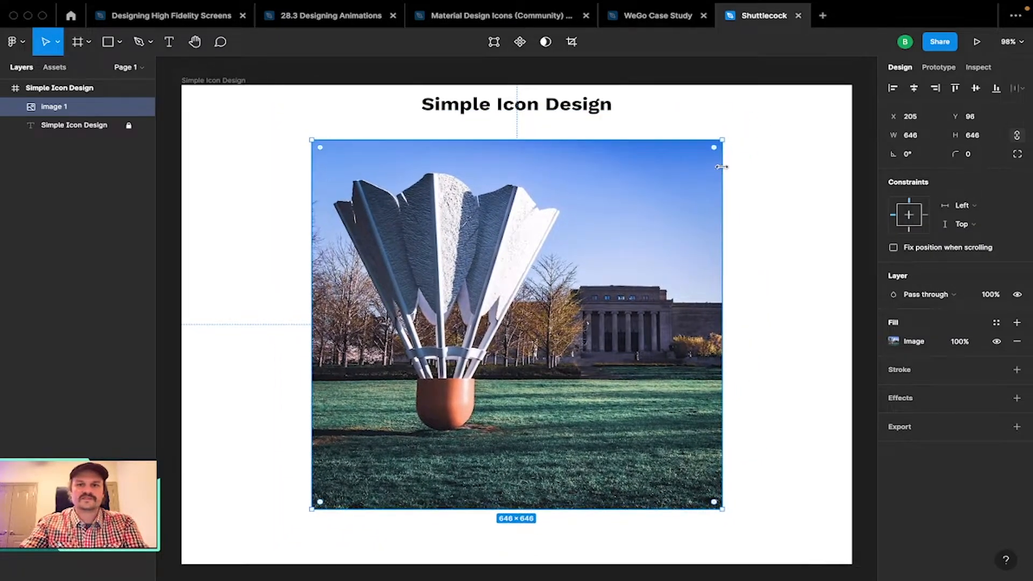
left_click_drag(677, 194, 568, 191)
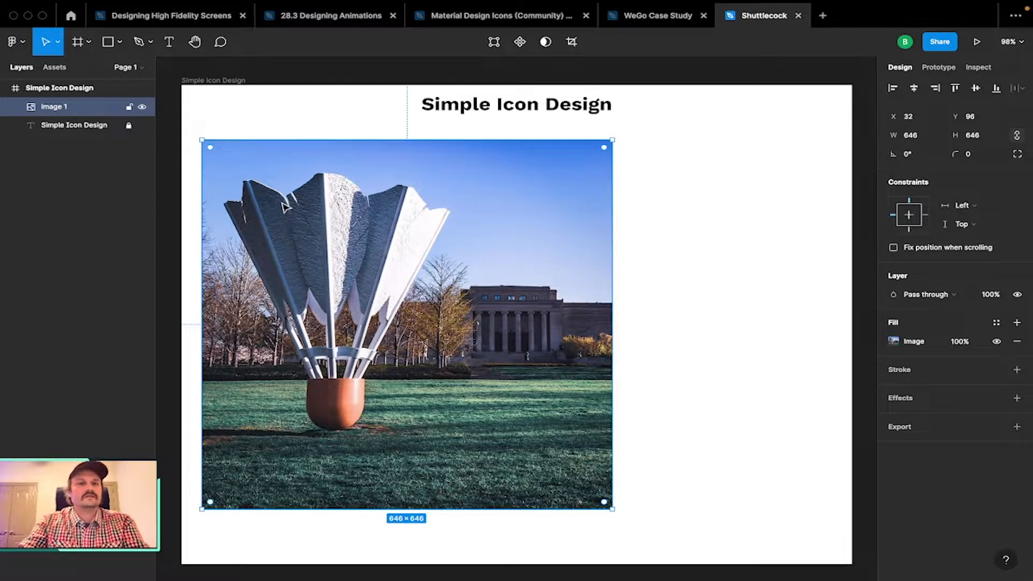
Lock the photo layer and rename it birdie.
left_click(129, 107)
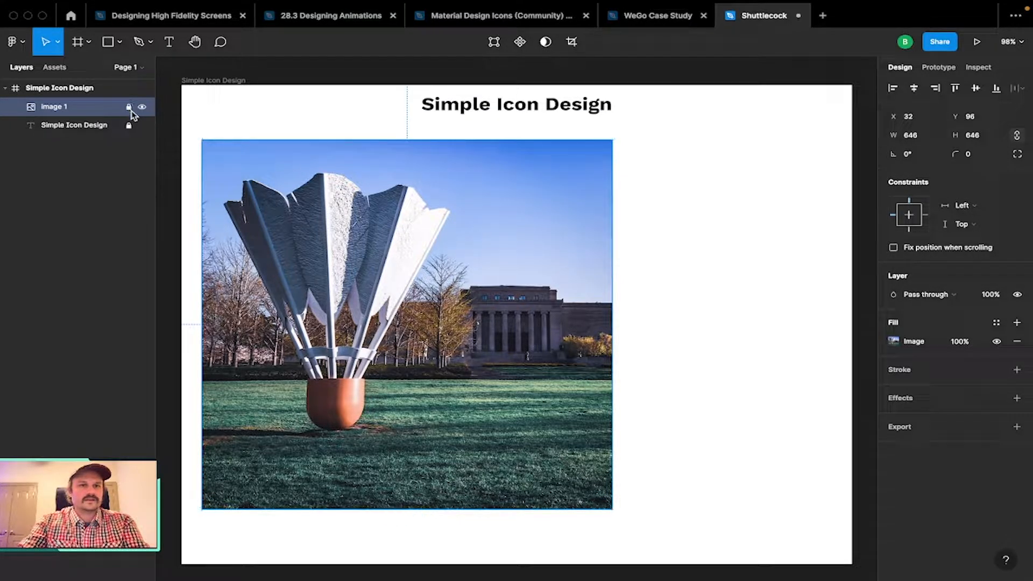
double_click(62, 107)
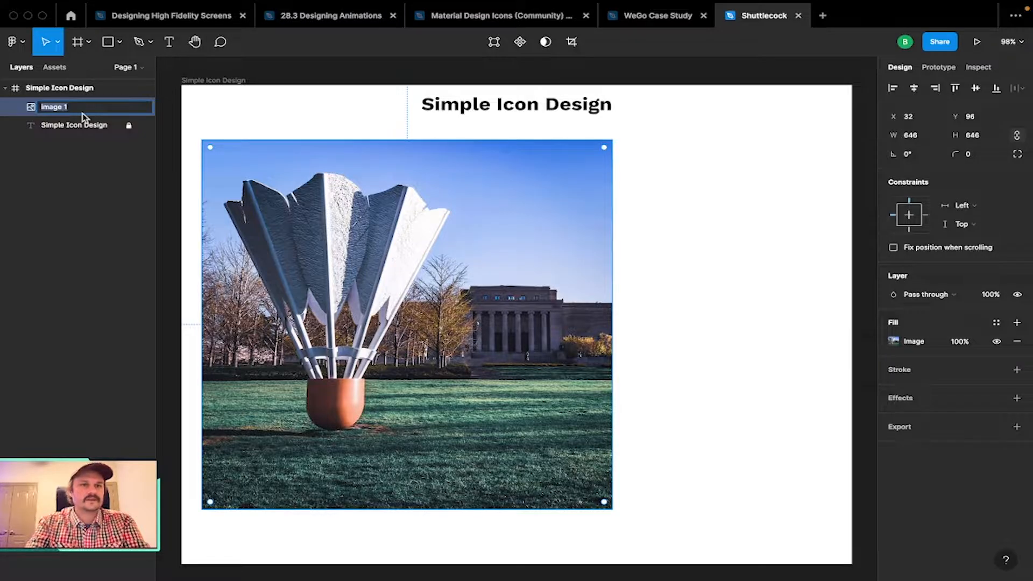
type("birdie")
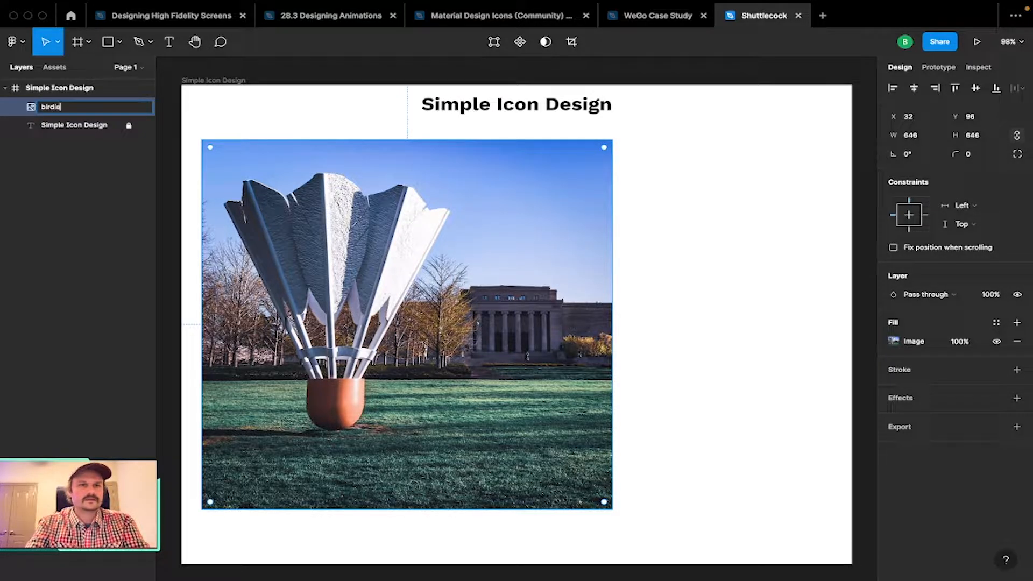
key("Return")
left_click(334, 132)
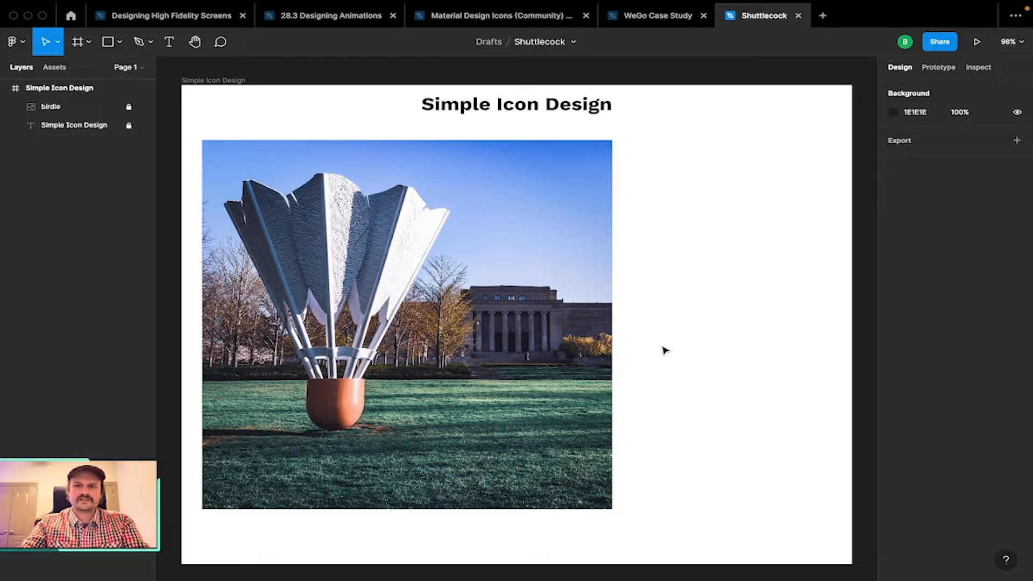
Draw a circle about 88 × 88 over the shuttlecock's orange base, fitted to its rounded lower edge.
key("z")
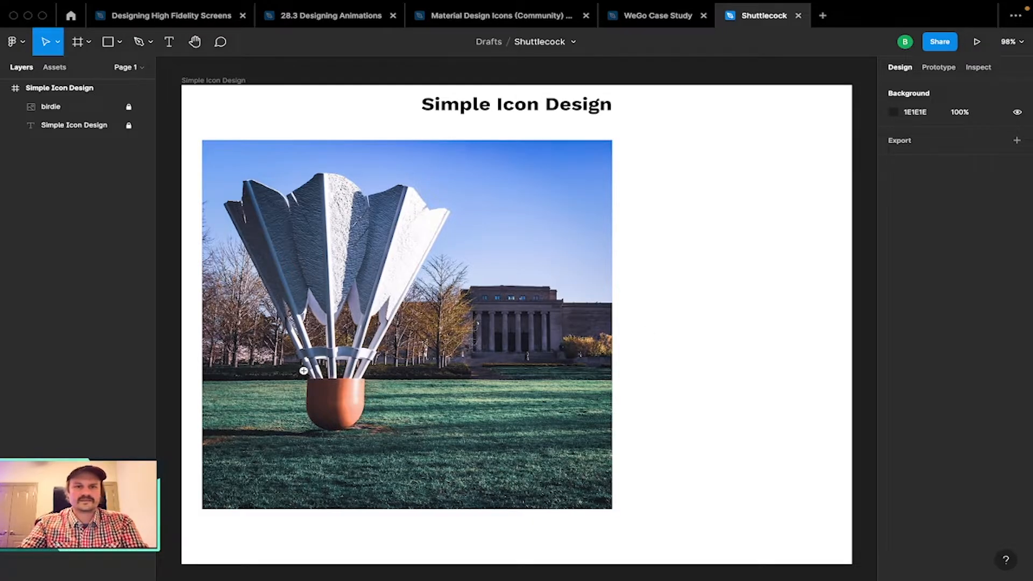
left_click_drag(303, 371, 371, 434)
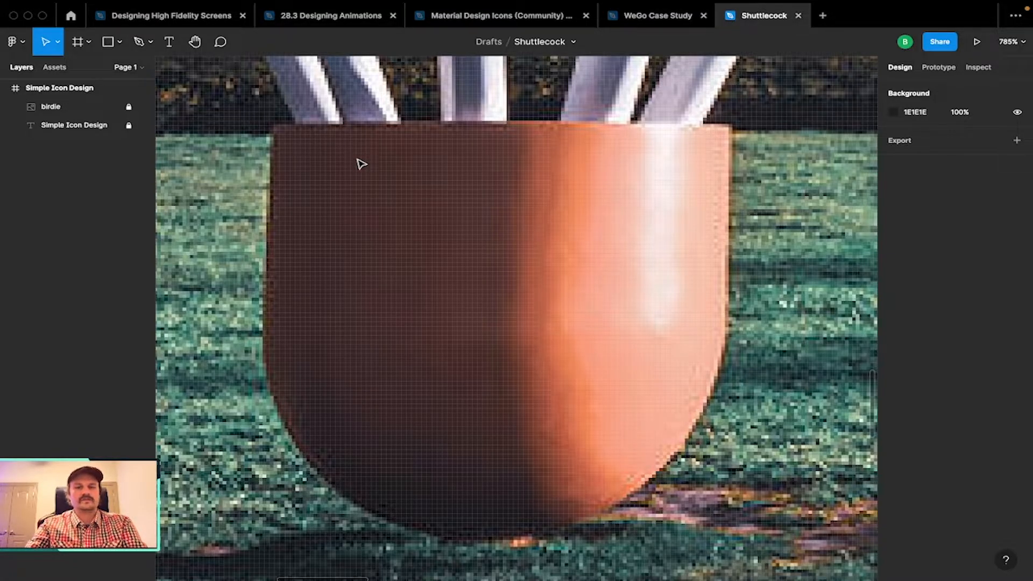
left_click(121, 43)
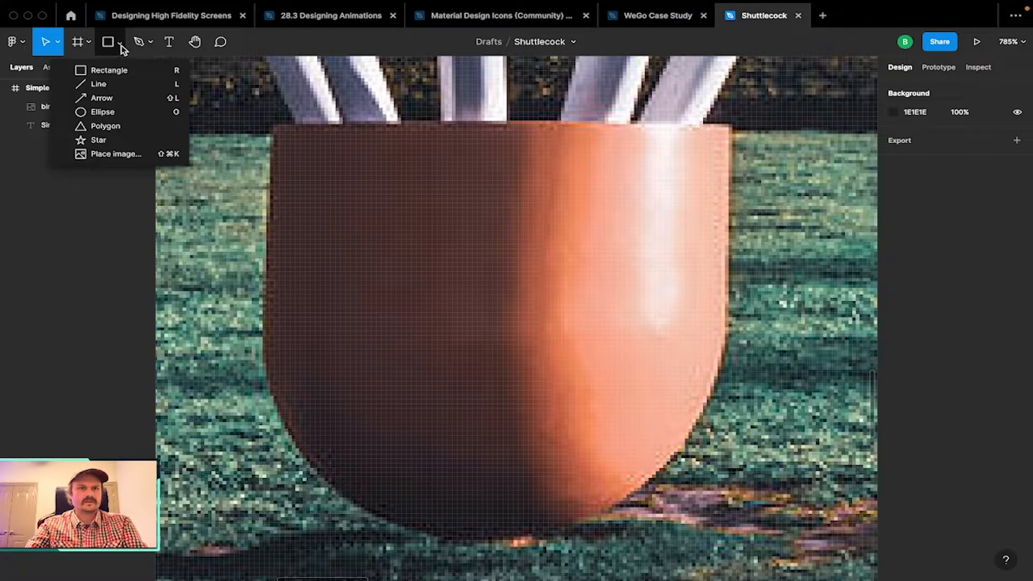
left_click(124, 113)
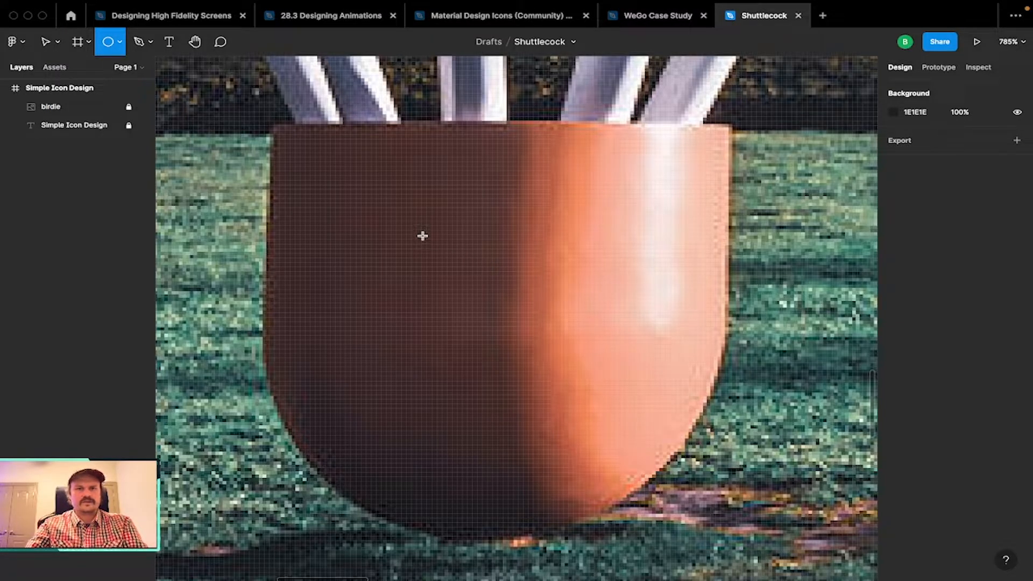
mouse_move(406, 230)
left_mouse_down()
mouse_move(498, 302)
mouse_move(604, 444)
mouse_move(686, 302)
mouse_move(541, 316)
mouse_move(622, 381)
mouse_move(662, 284)
mouse_move(537, 322)
mouse_move(595, 392)
mouse_move(529, 347)
mouse_move(618, 430)
mouse_move(498, 303)
mouse_move(652, 451)
mouse_move(473, 288)
mouse_move(582, 396)
mouse_move(560, 362)
mouse_move(594, 436)
mouse_move(586, 408)
mouse_move(680, 484)
mouse_move(752, 565)
left_mouse_up()
mouse_move(578, 418)
left_mouse_down()
mouse_move(465, 359)
mouse_move(477, 380)
mouse_move(482, 369)
left_mouse_up()
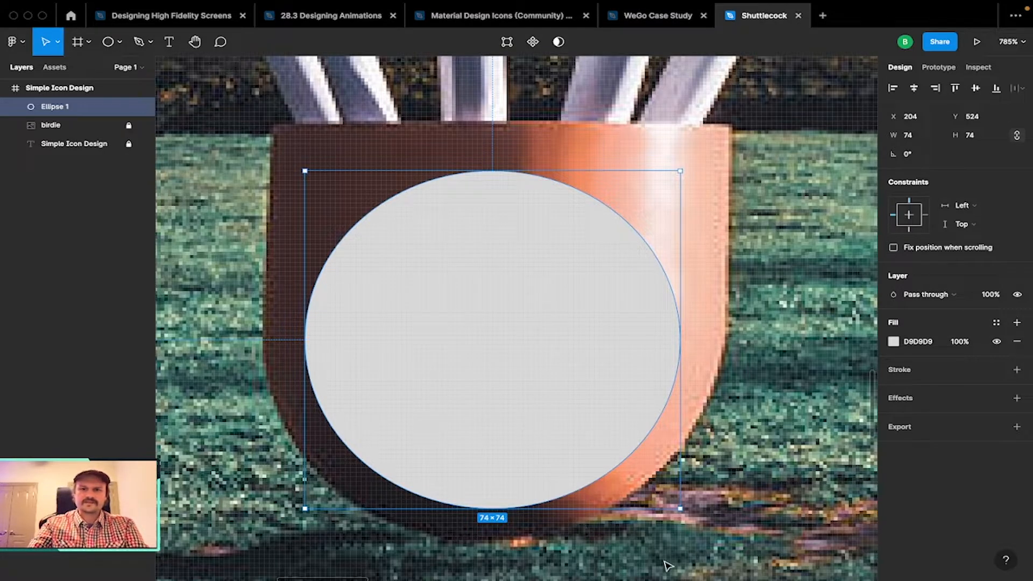
key("alt")
left_click_drag(680, 508, 714, 540)
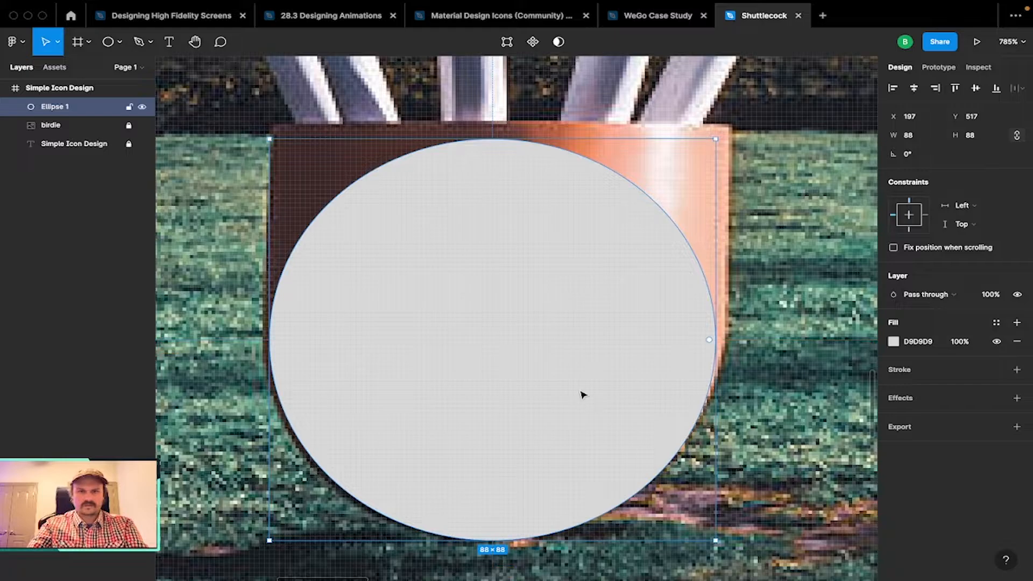
mouse_move(581, 393)
left_mouse_down()
mouse_move(562, 373)
mouse_move(566, 388)
left_mouse_up()
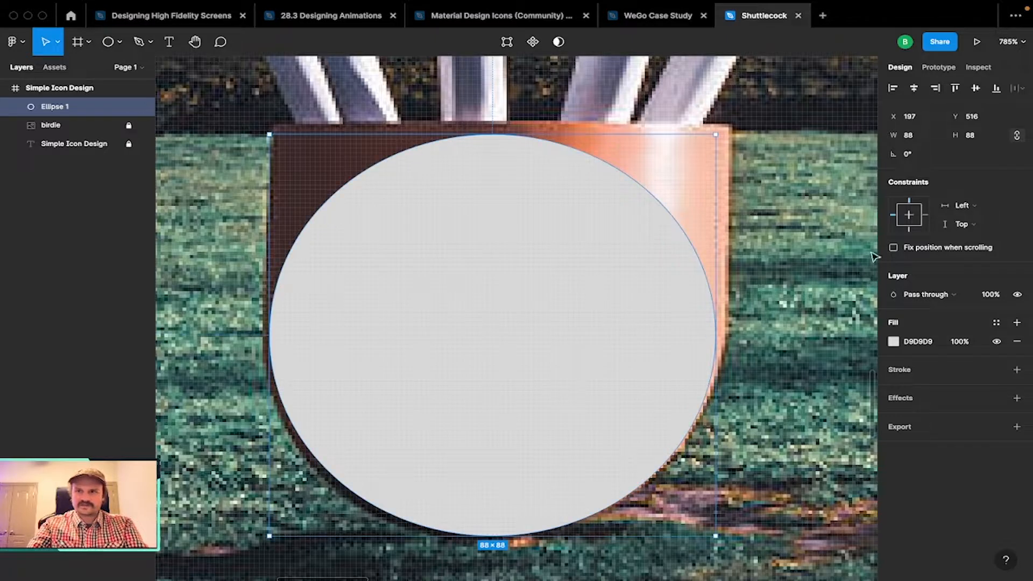
Set the circle's size to 90 × 90 and reposition it over the base at X 196, Y 515.
left_click(909, 135)
type("90")
key("Tab")
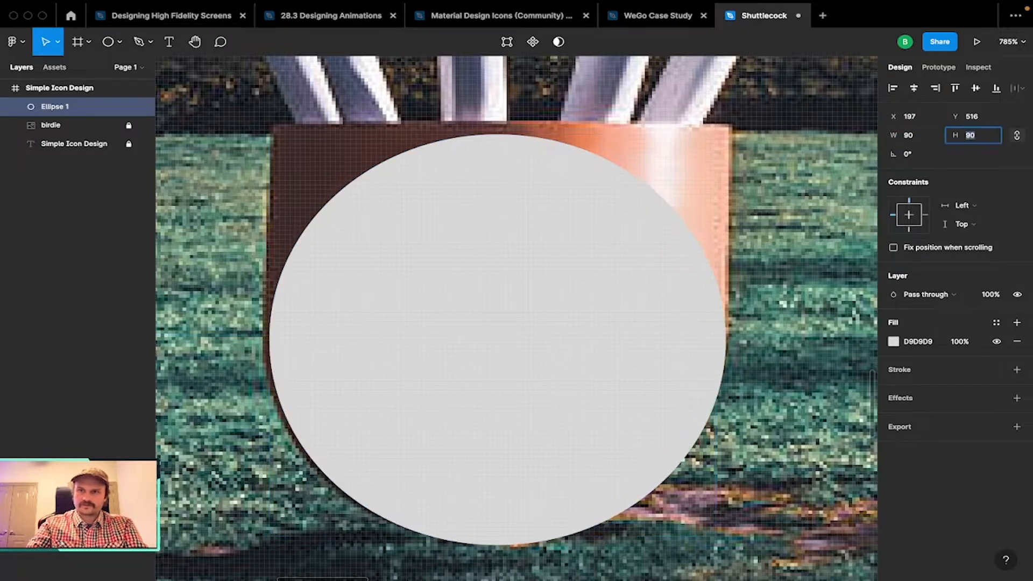
key("Return")
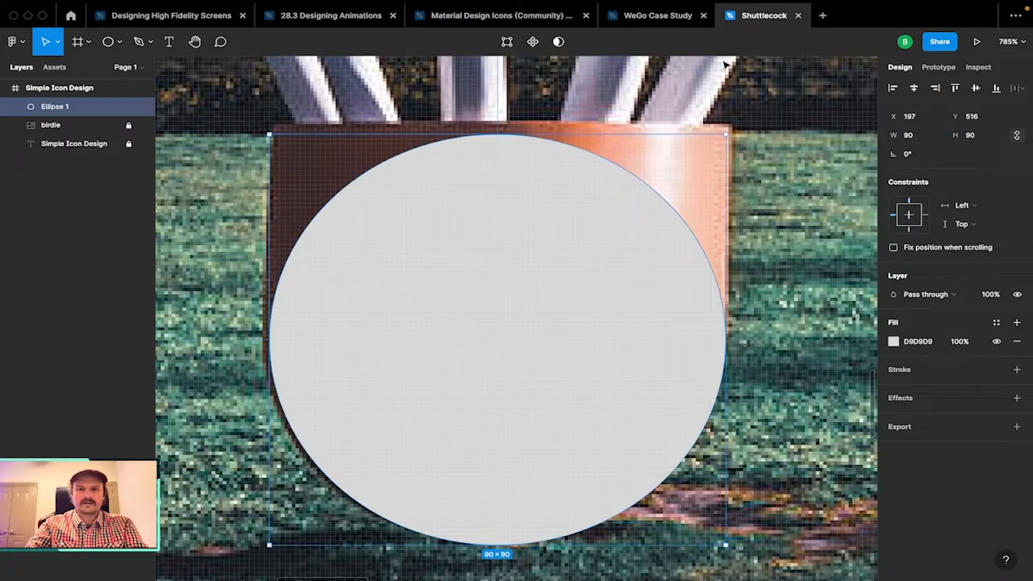
mouse_move(562, 295)
left_mouse_down()
mouse_move(556, 263)
mouse_move(556, 282)
left_mouse_up()
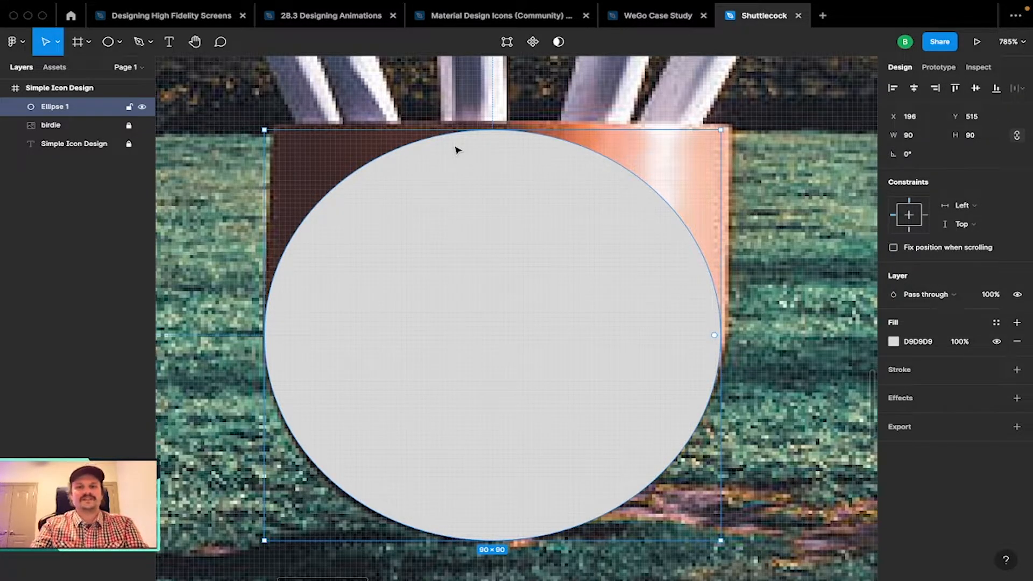
mouse_move(460, 241)
left_mouse_down()
mouse_move(608, 226)
mouse_move(632, 240)
mouse_move(522, 231)
mouse_move(469, 240)
left_mouse_up()
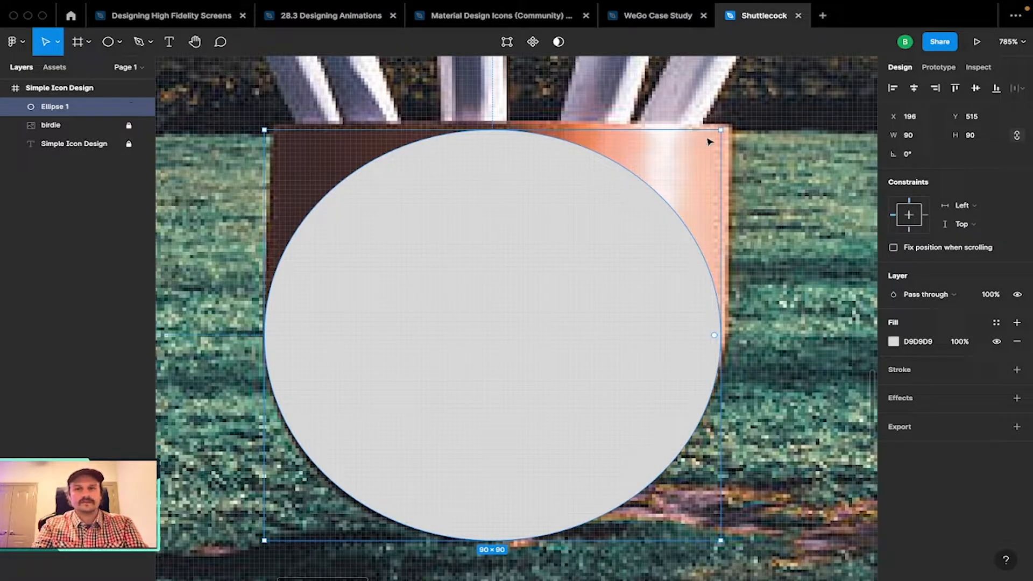
left_click(708, 159)
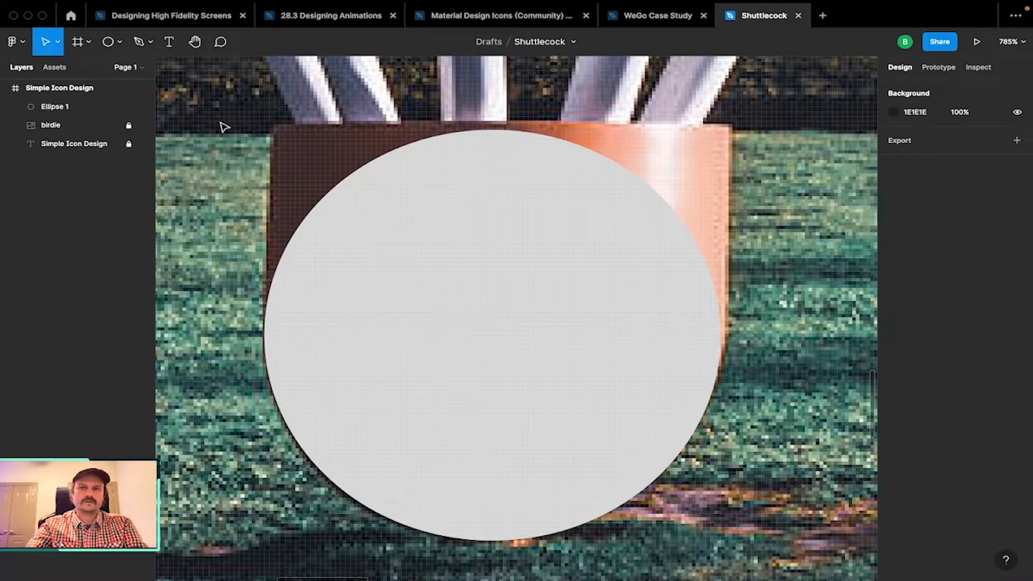
left_click(443, 312)
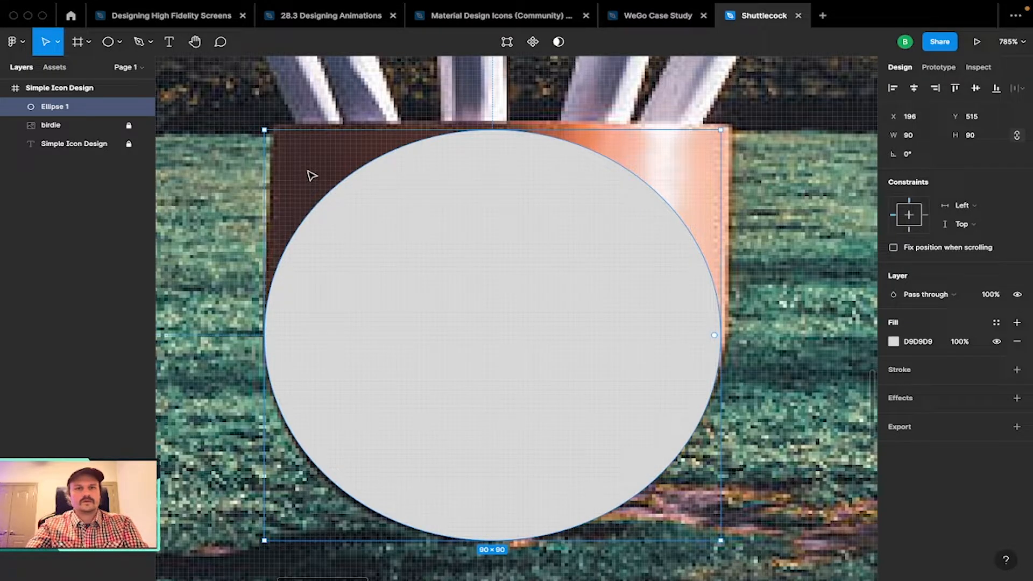
Draw a rectangle about 90 × 30 across the upper part of the shuttlecock's base.
left_click(119, 43)
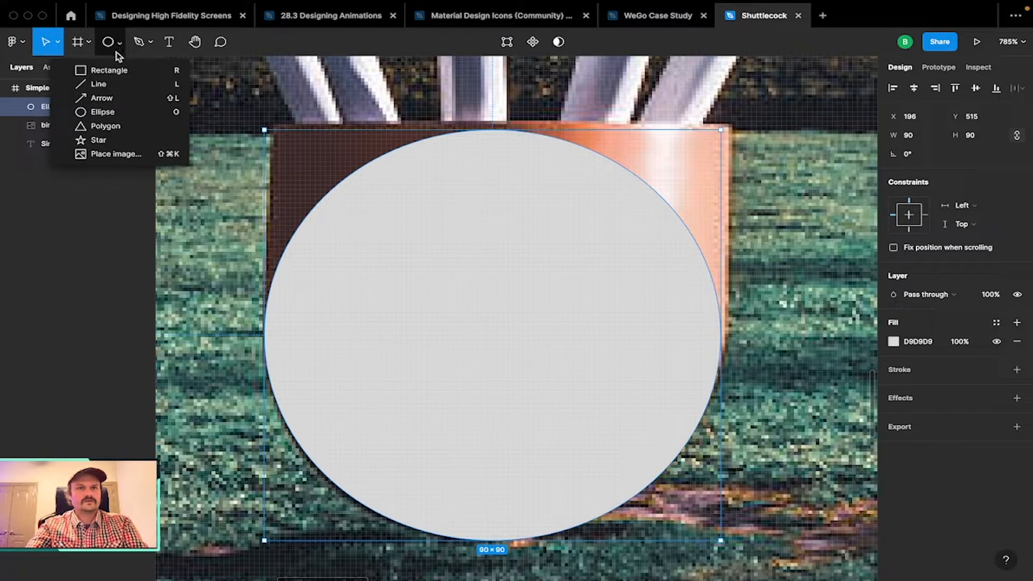
left_click(123, 76)
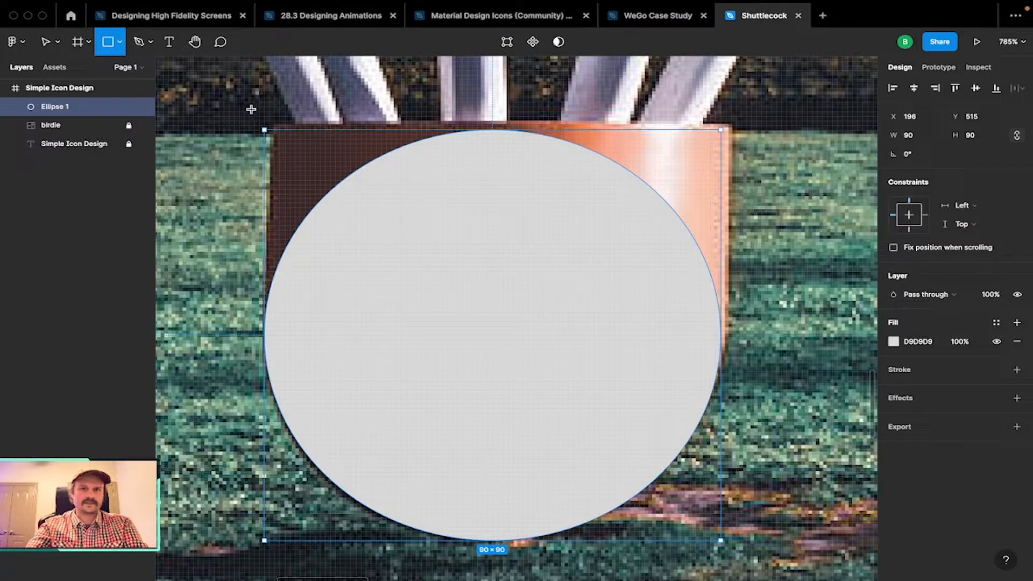
mouse_move(269, 123)
left_mouse_down()
mouse_move(307, 148)
mouse_move(606, 263)
mouse_move(700, 272)
mouse_move(726, 260)
left_mouse_up()
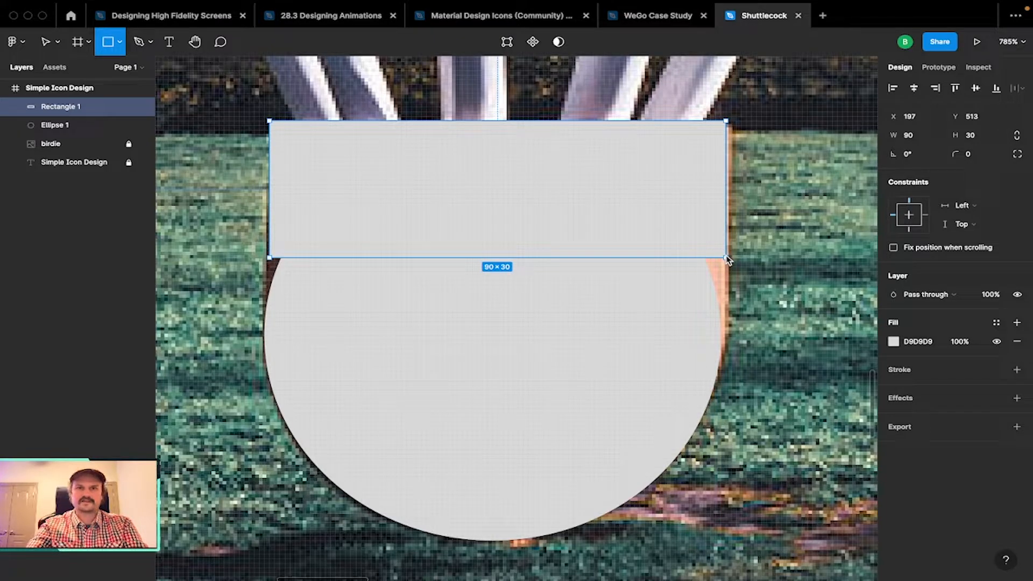
left_click_drag(726, 260, 726, 260)
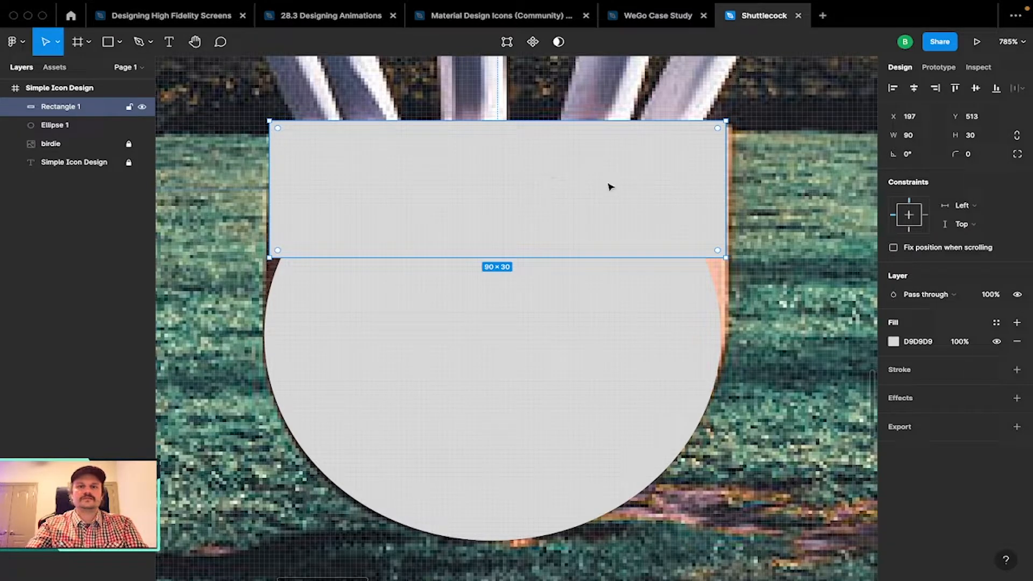
Align the rectangle's lower edge with the circle's midline and extend its upper edge to a height of 46 at Y 514.
mouse_move(609, 187)
left_mouse_down()
mouse_move(590, 189)
mouse_move(604, 194)
left_mouse_up()
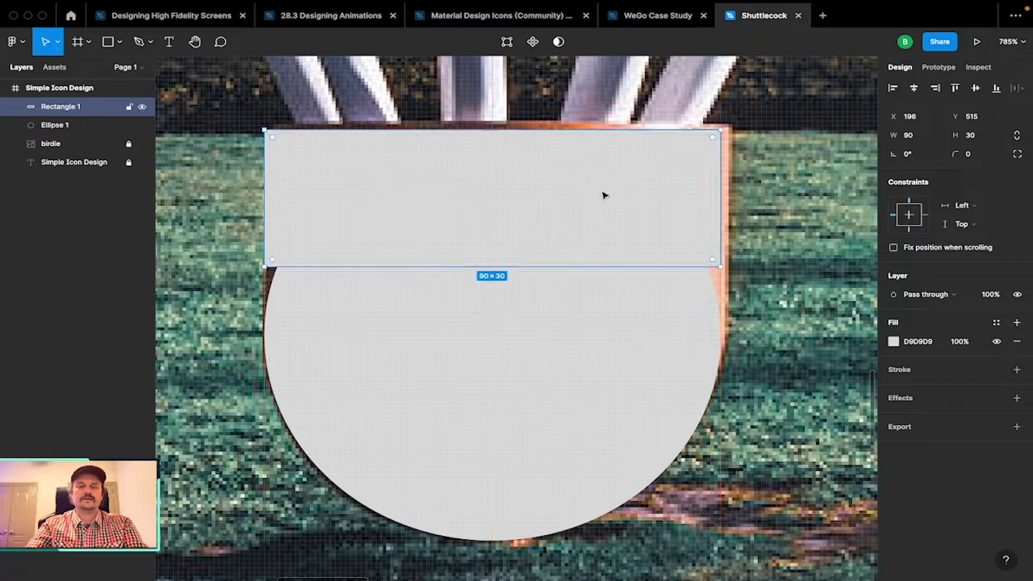
mouse_move(670, 183)
left_mouse_down()
mouse_move(559, 185)
mouse_move(669, 187)
left_mouse_up()
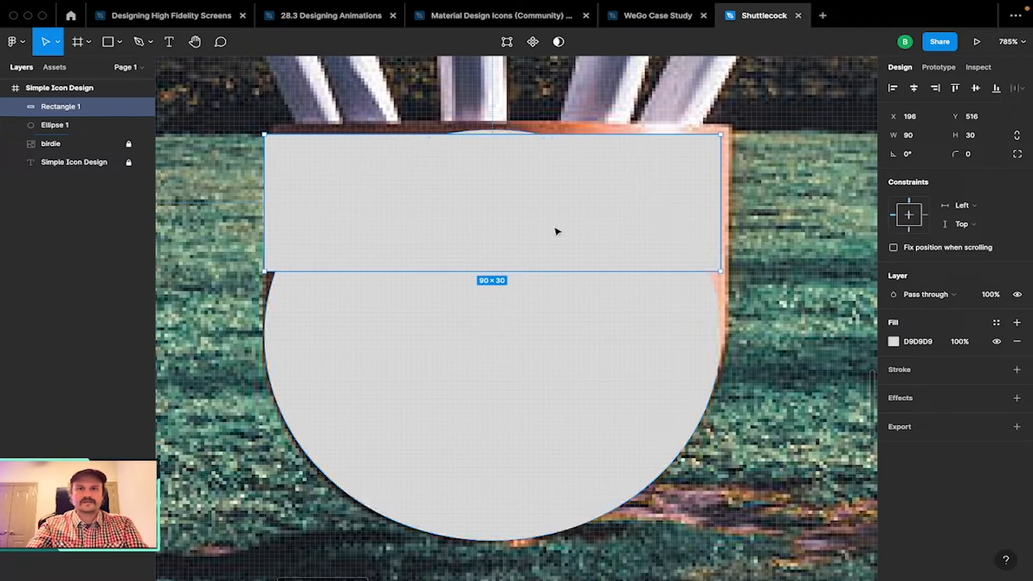
left_click_drag(556, 232, 551, 291)
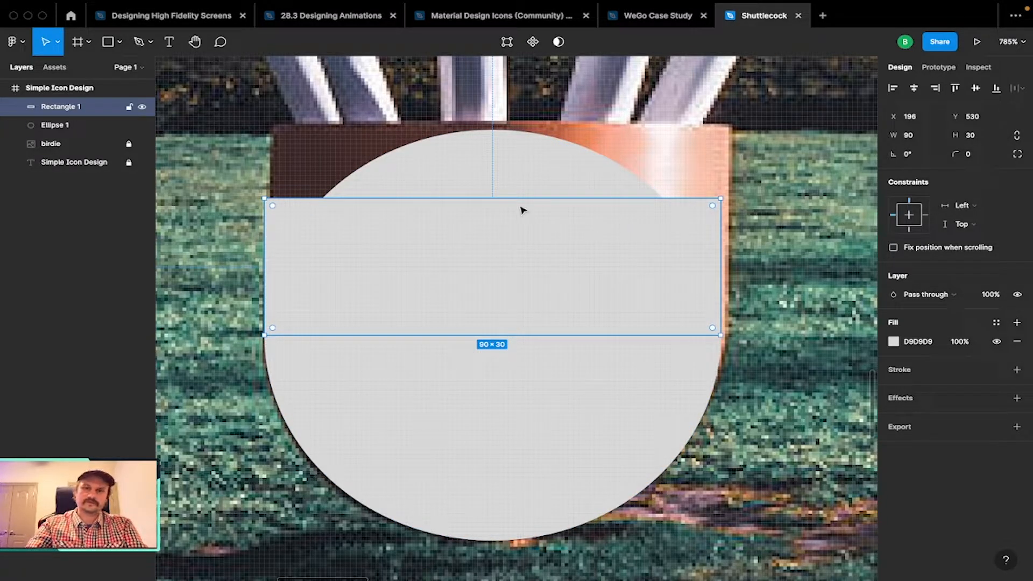
left_click_drag(522, 199, 527, 125)
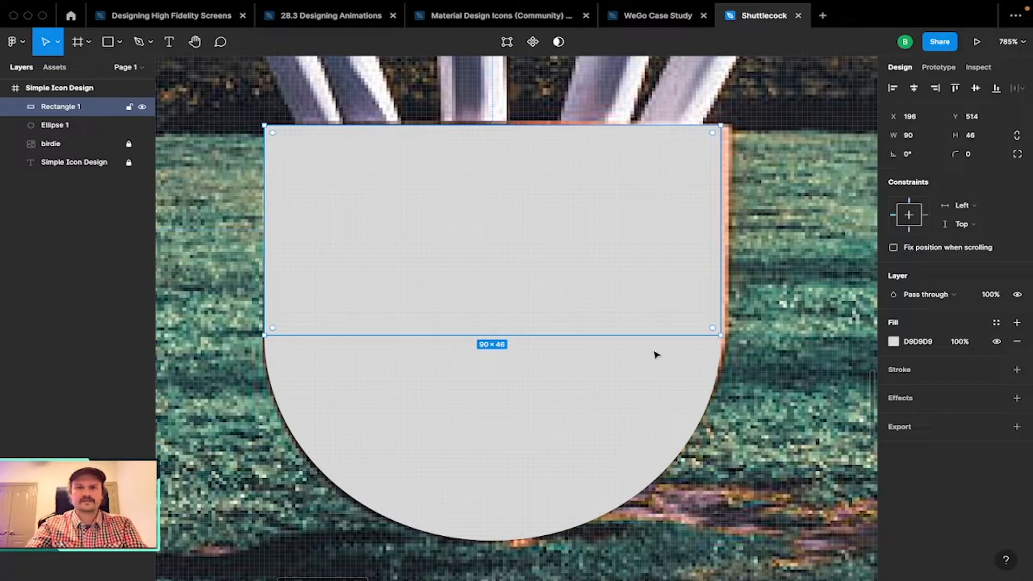
left_click(796, 362)
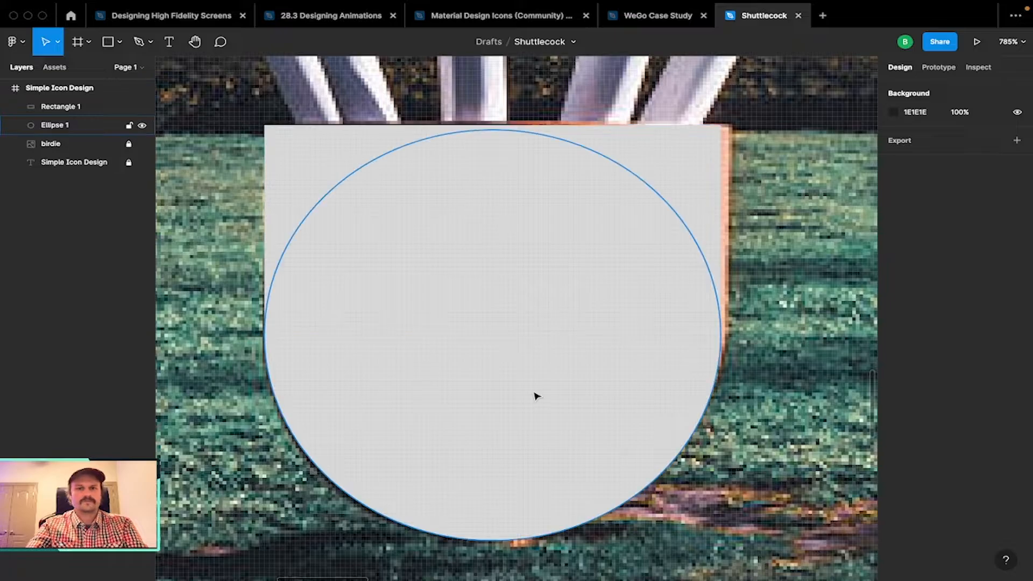
Group the rectangle and the circle over the shuttlecock's base and name the group Cork.
left_click(75, 125)
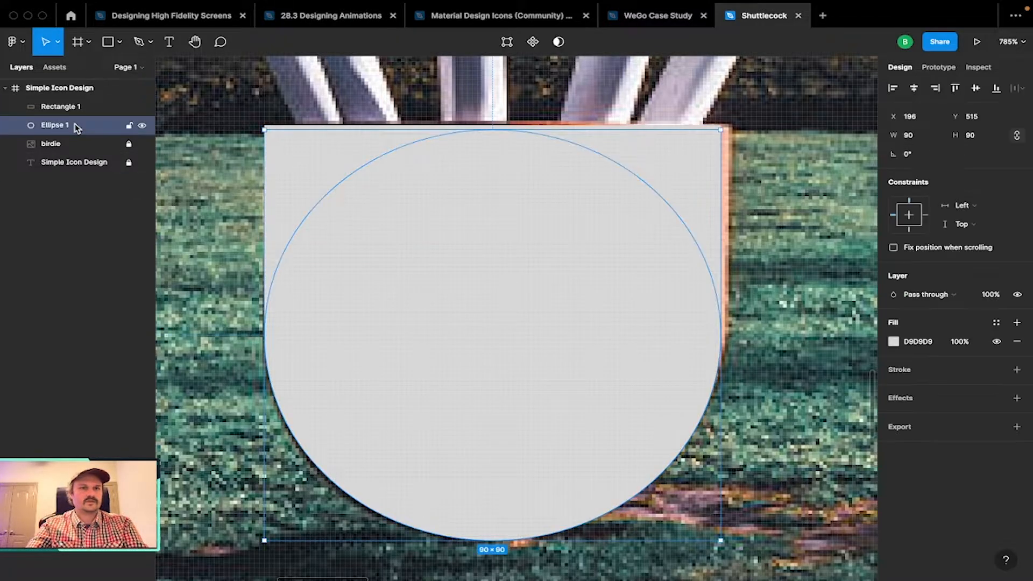
left_click(61, 108, "shift")
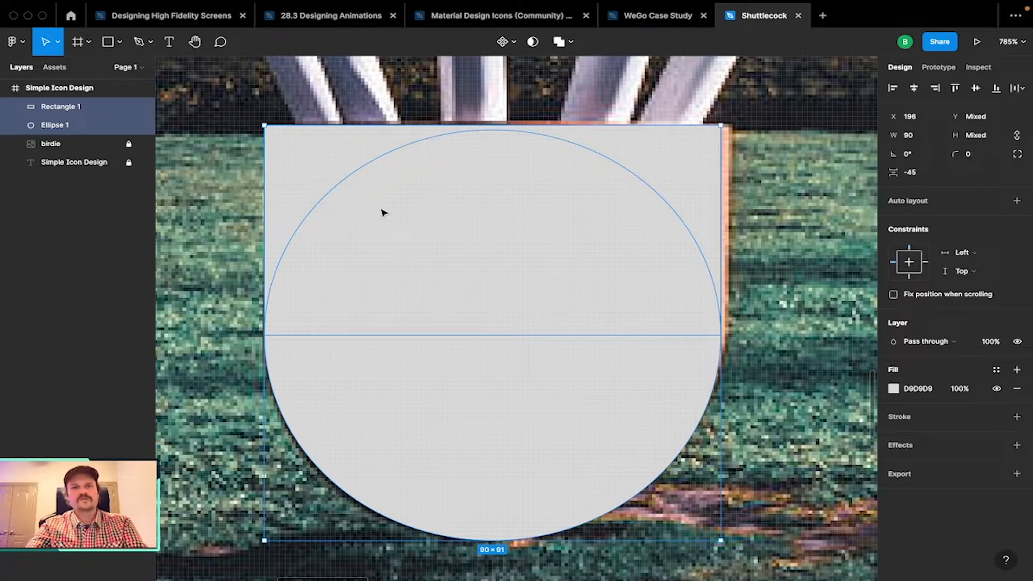
right_click(435, 211)
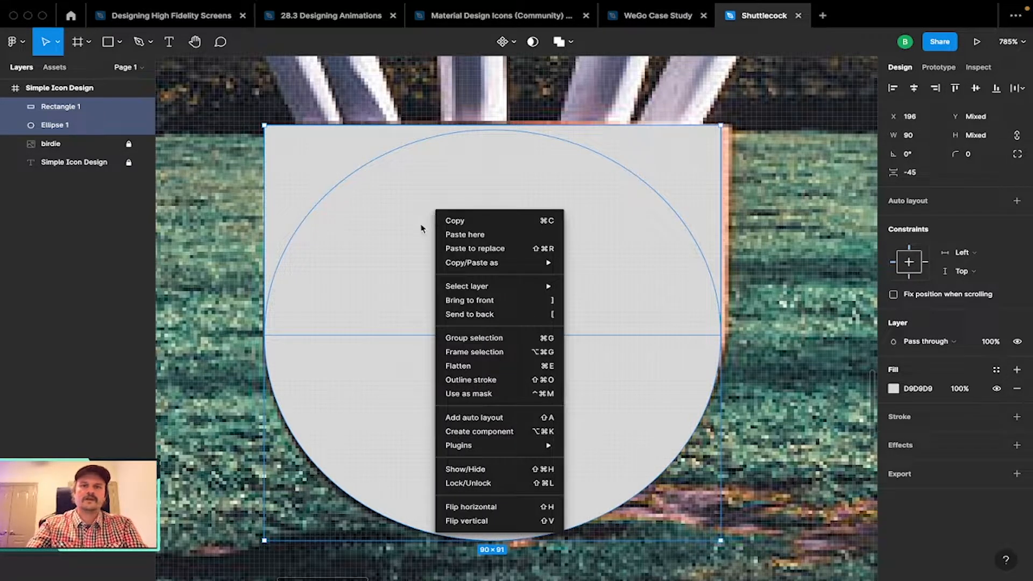
left_click(521, 341)
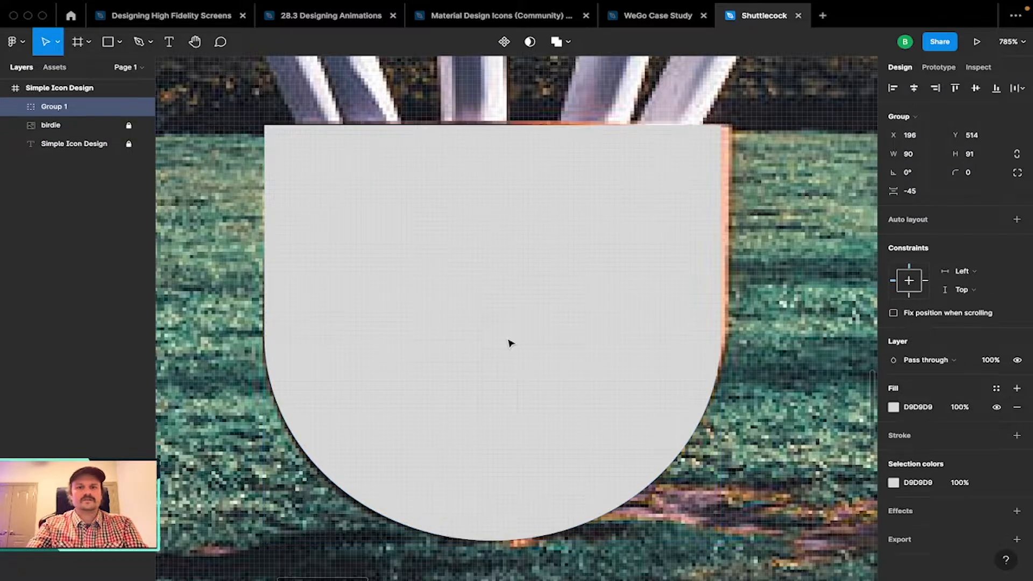
double_click(49, 107)
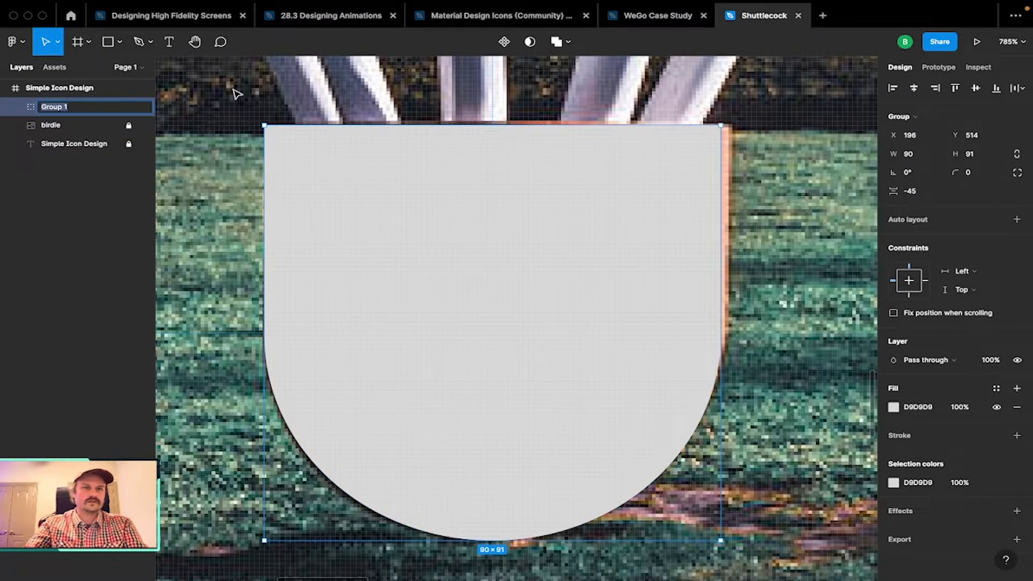
type("c")
key("Return")
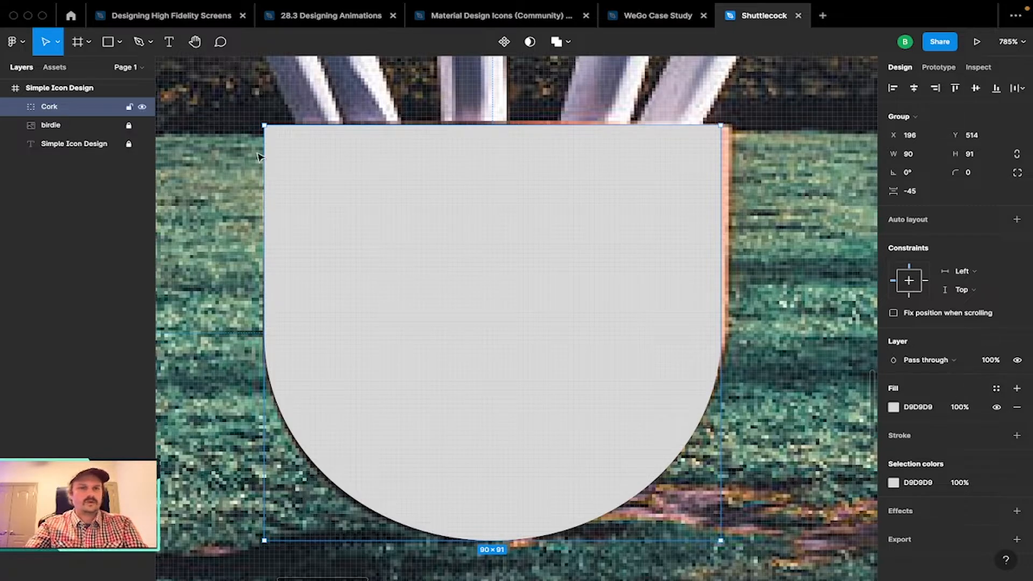
Move the Cork group straight across from the photo onto the blank white area to its right.
left_click(69, 89)
key("shift+2")
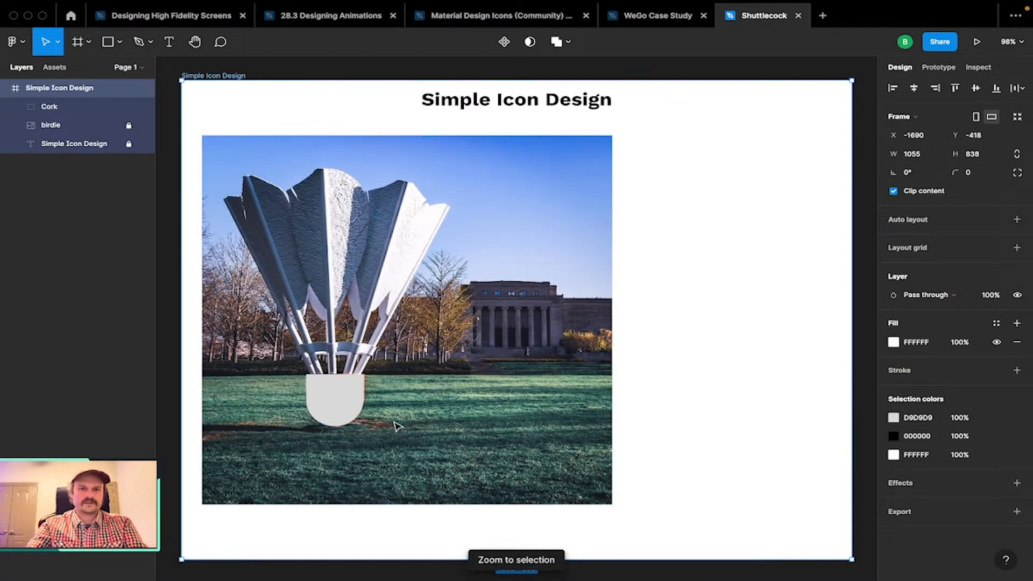
left_click_drag(383, 401, 508, 399)
key("super+z")
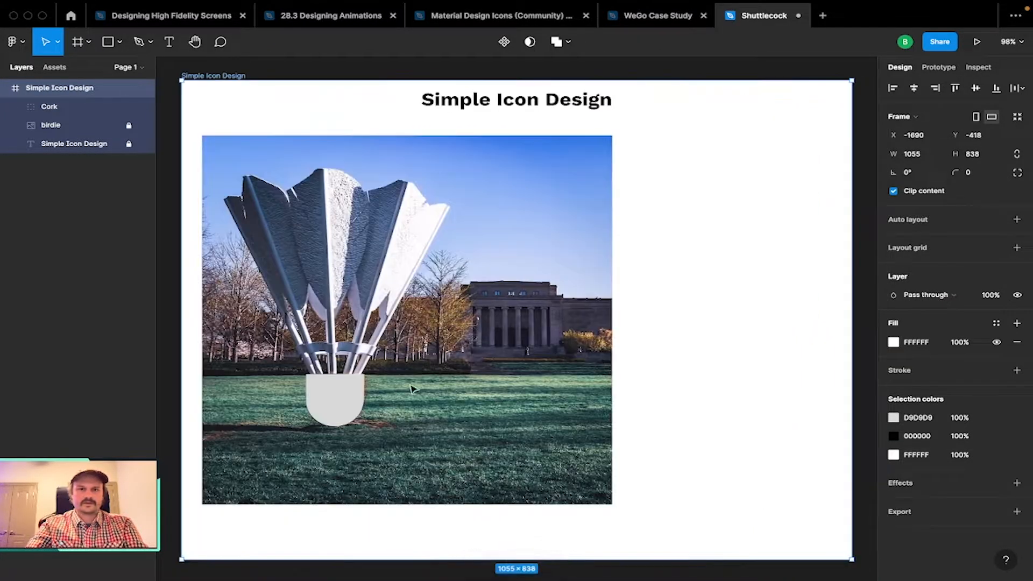
left_click(343, 394)
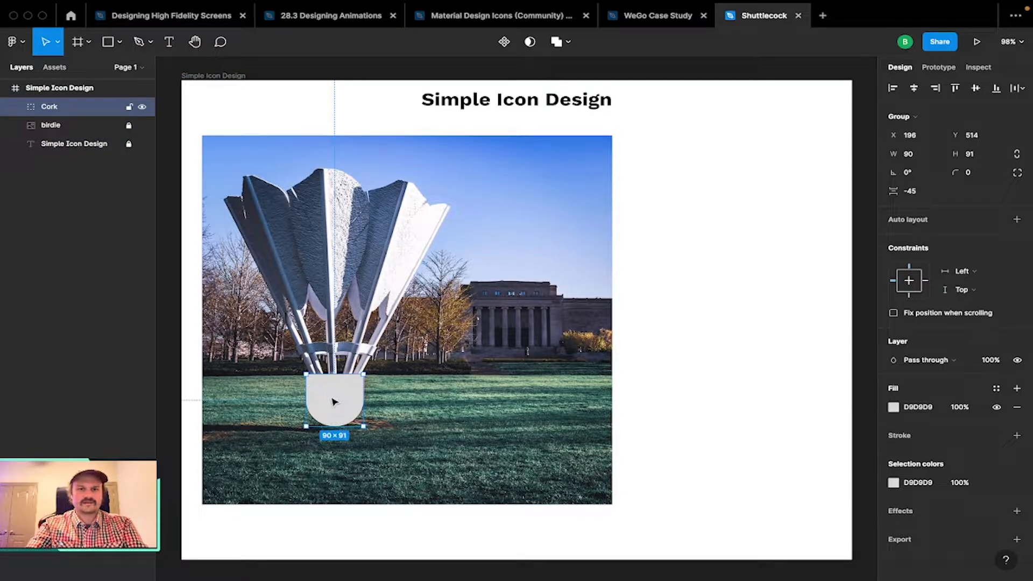
left_click_drag(334, 402, 728, 400)
left_click(729, 270)
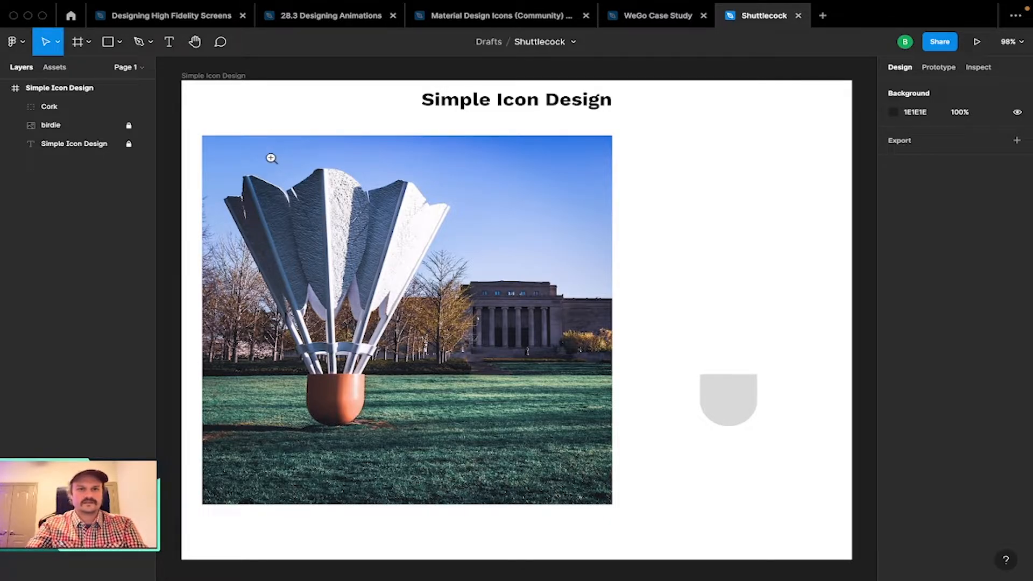
Place a 100 × 100 polygon over the sculpture's feathers and raise its point count to 4 for a diamond.
left_click_drag(271, 157, 386, 386)
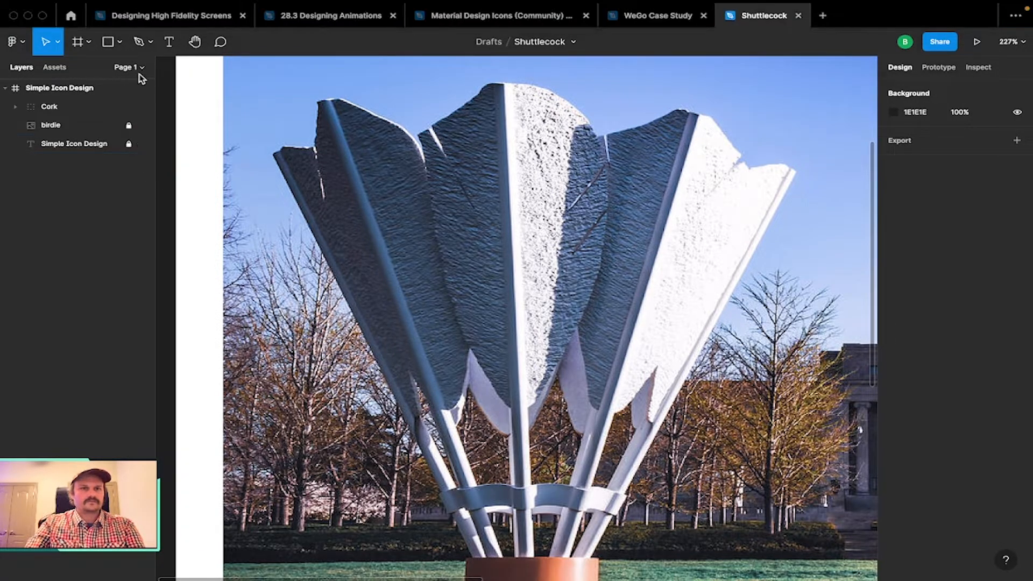
left_click(119, 42)
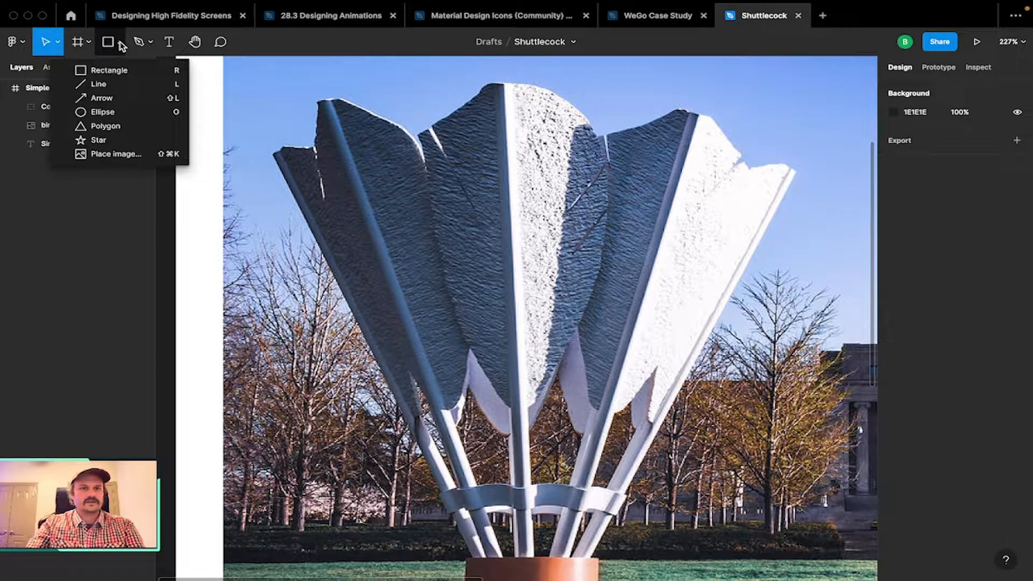
left_click(134, 129)
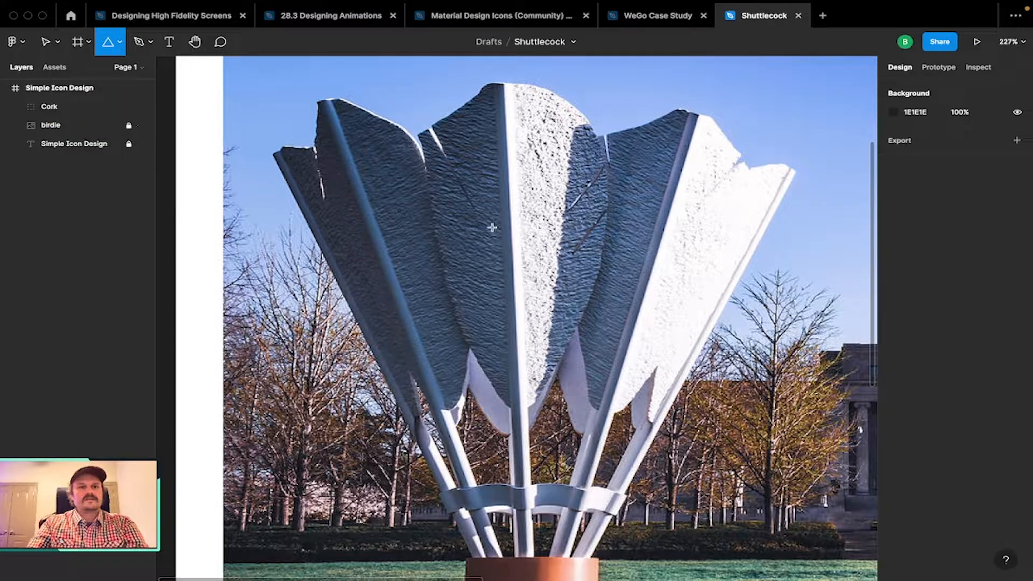
left_click(460, 189)
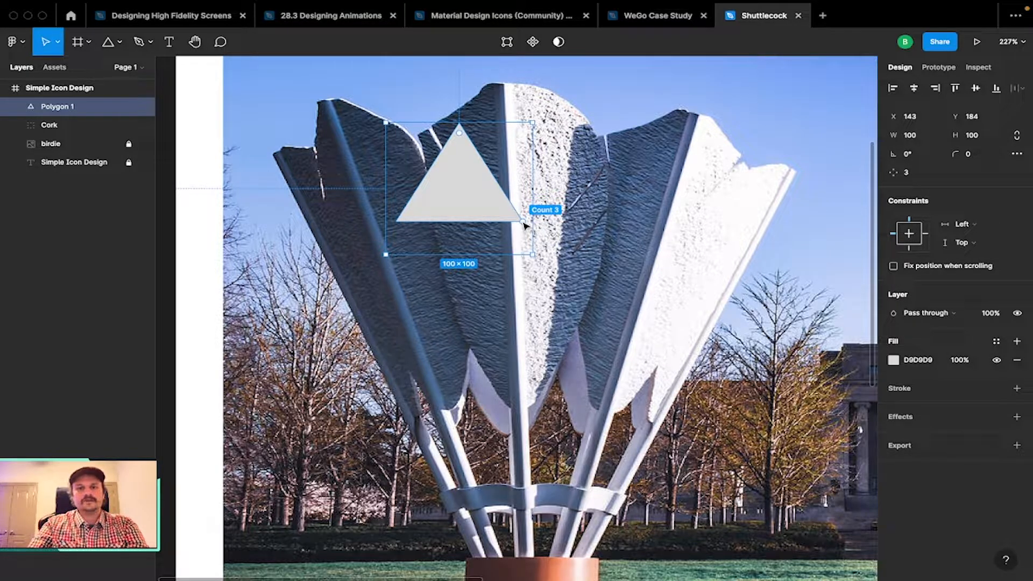
left_click_drag(526, 225, 529, 192)
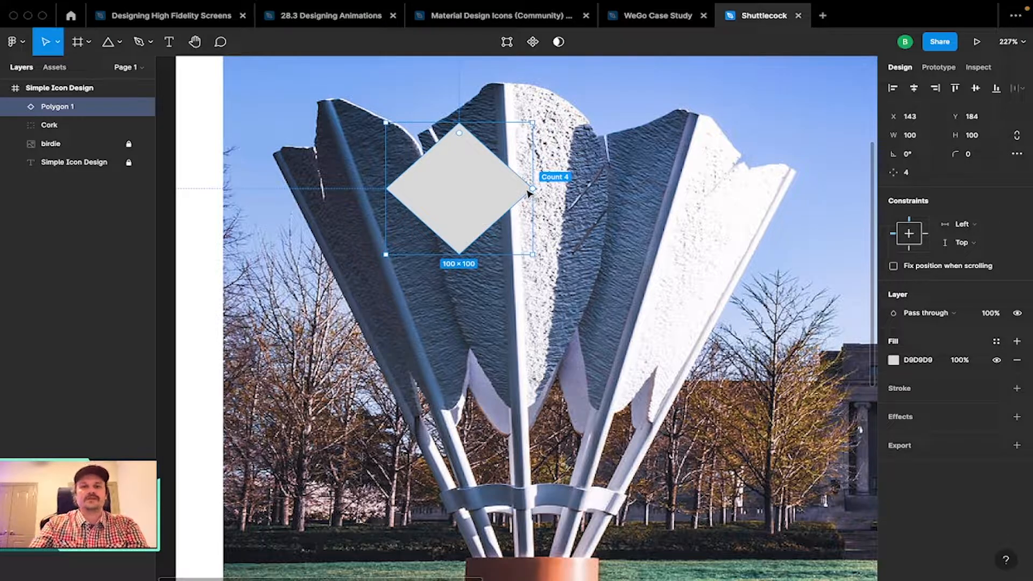
left_click_drag(529, 192, 529, 192)
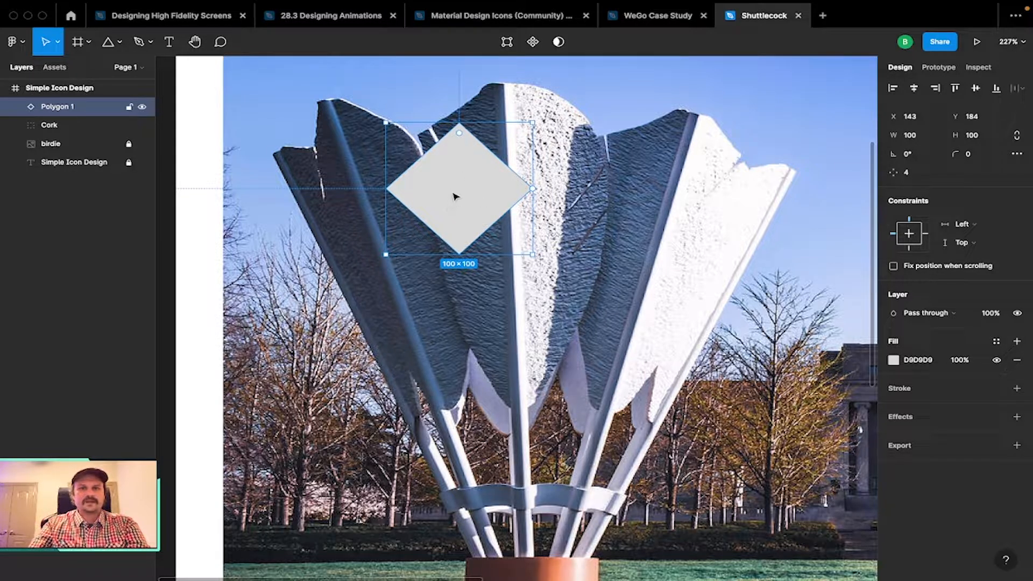
Position the diamond at the central feather's upper tip and widen it symmetrically to 128 × 100 at X 164, Y 153.
left_click_drag(453, 185, 510, 128)
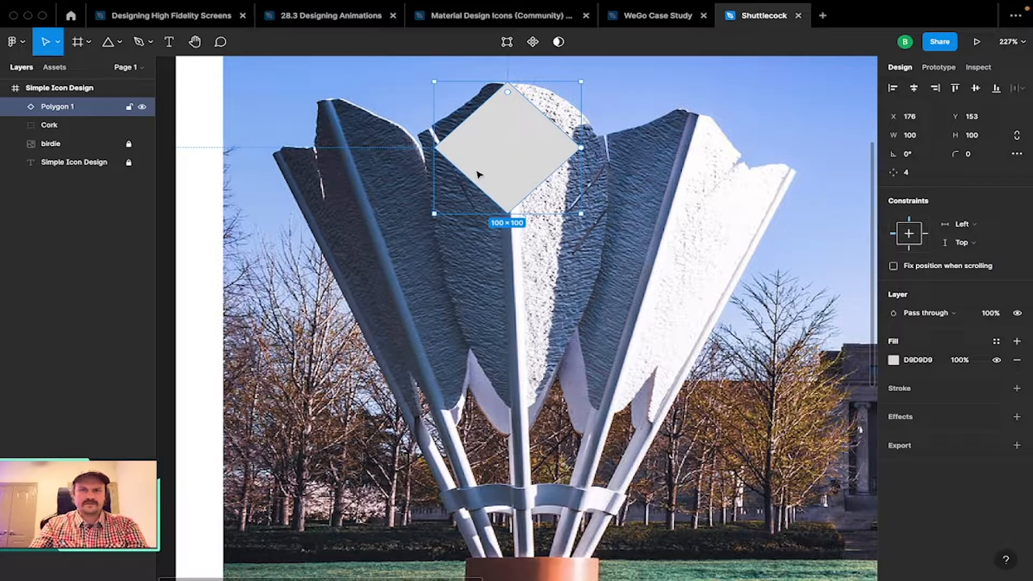
left_click_drag(513, 164, 514, 163)
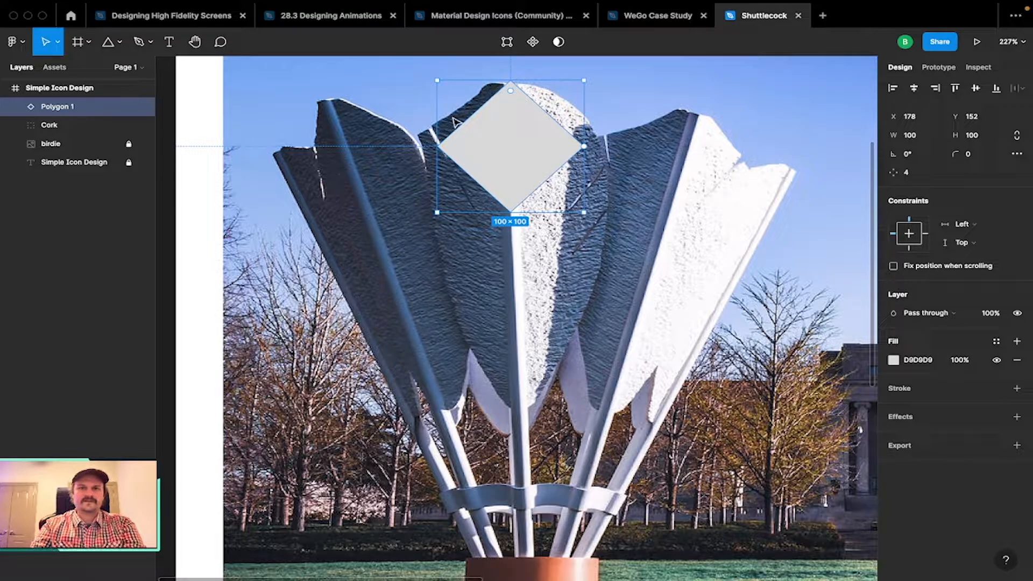
left_click_drag(506, 114, 515, 220)
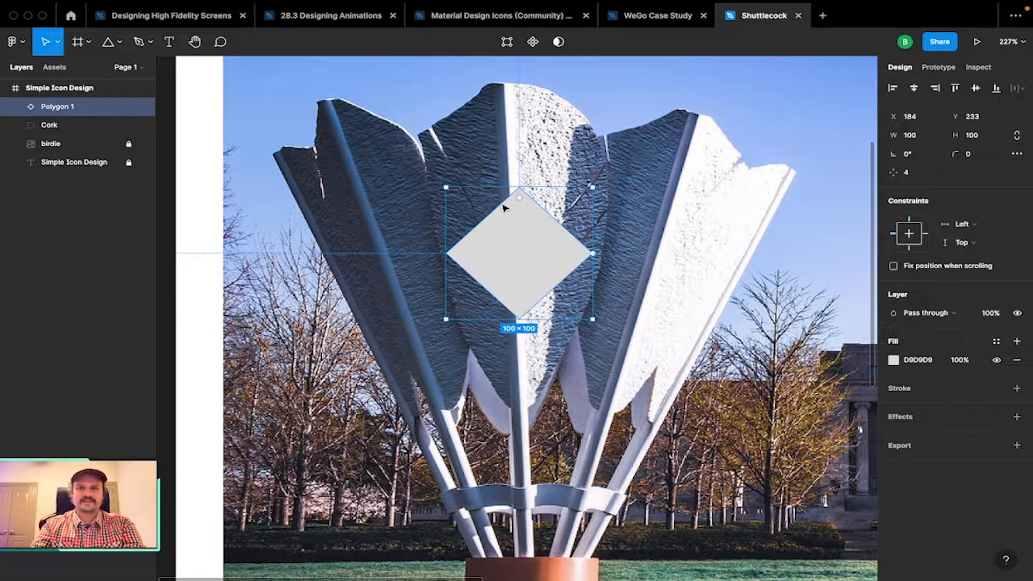
left_click_drag(528, 242, 521, 141)
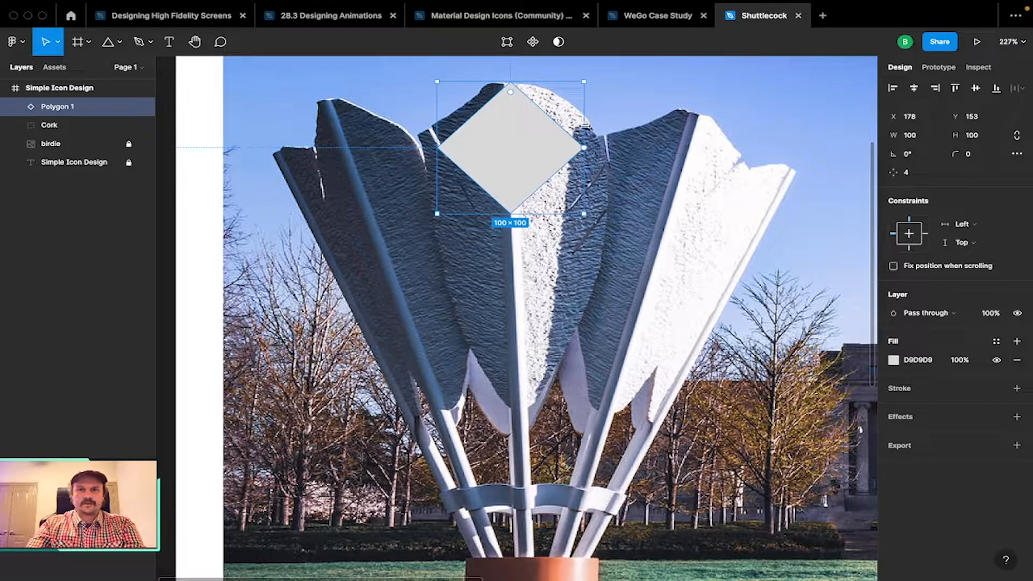
left_click_drag(585, 125, 606, 126)
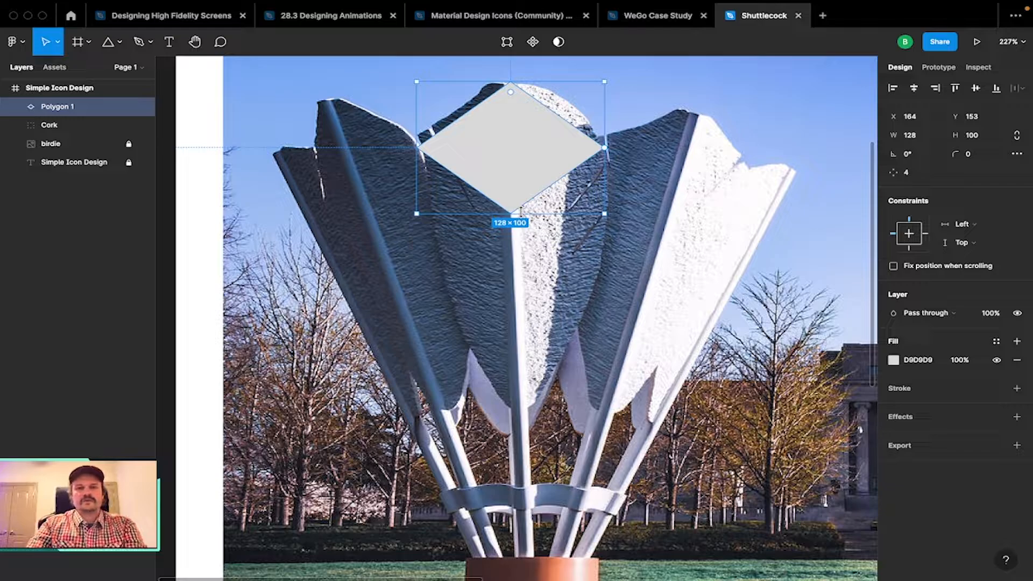
left_click_drag(521, 211, 512, 256)
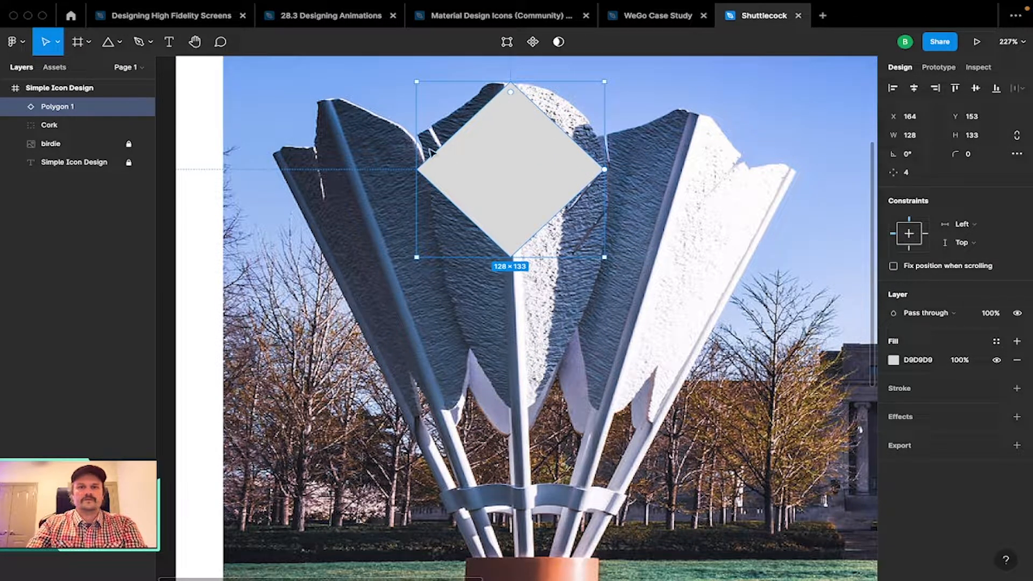
key("super+z")
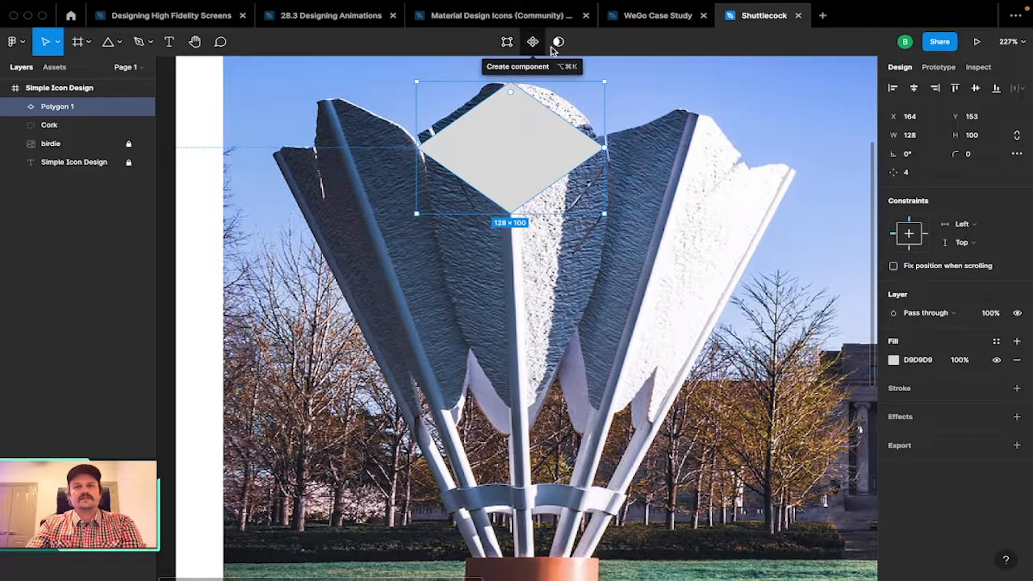
left_click(507, 44)
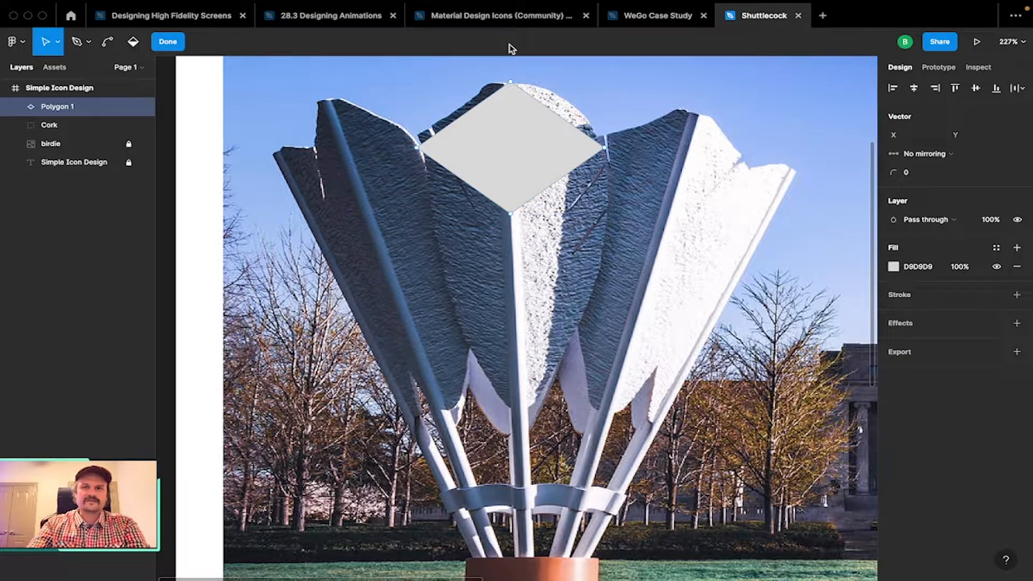
key("Escape")
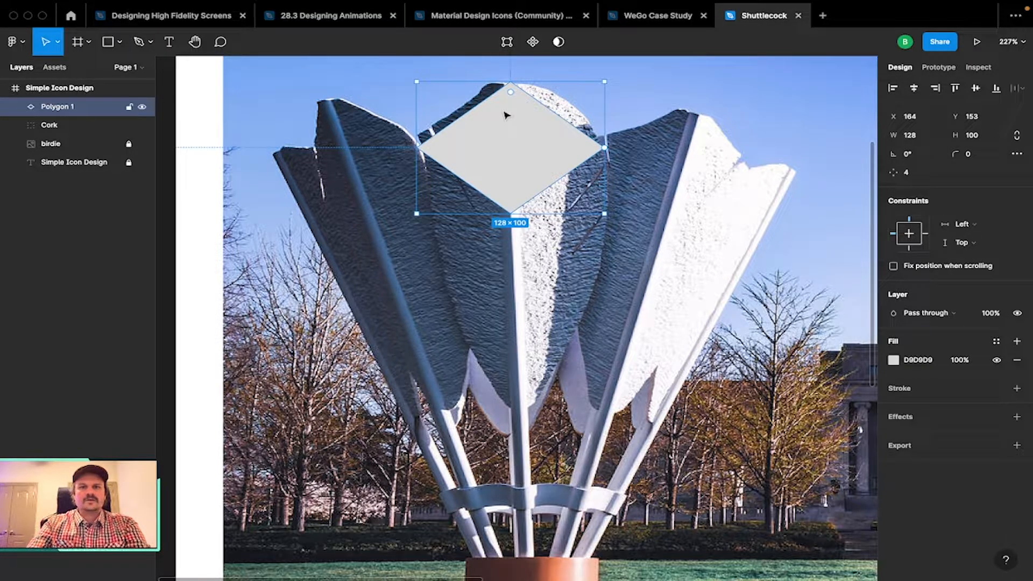
double_click(505, 114)
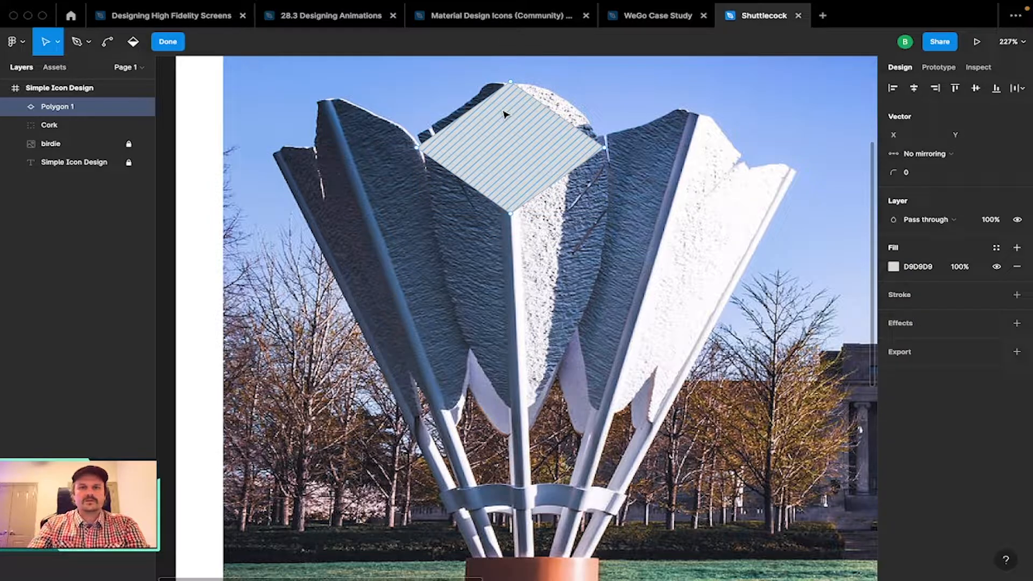
key("Escape")
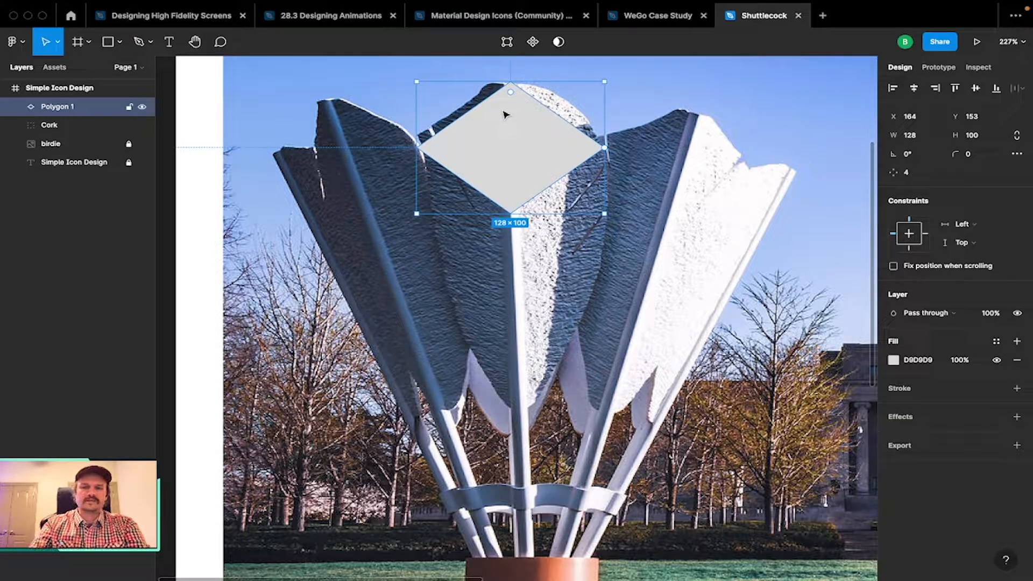
double_click(505, 115)
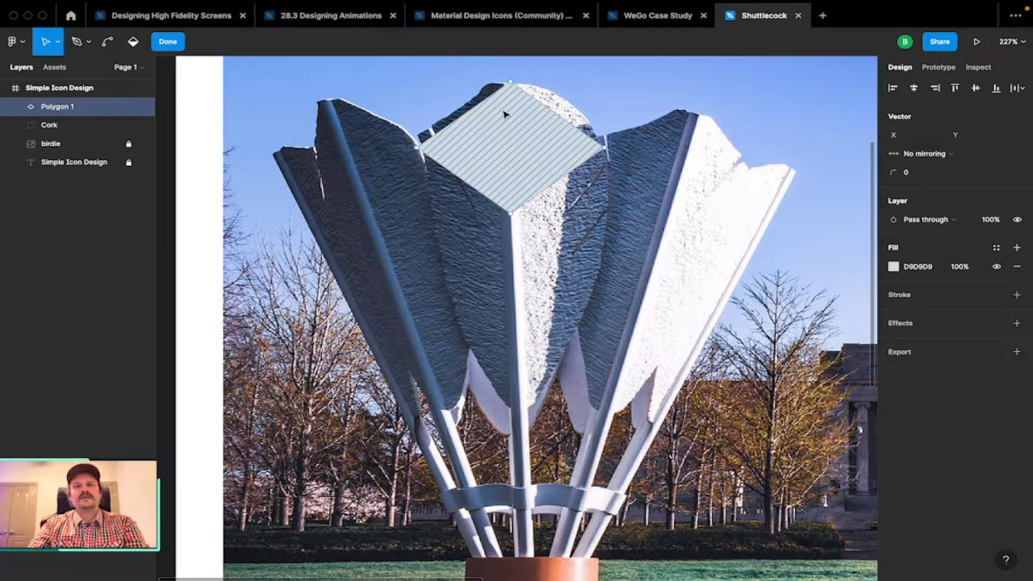
key("Escape")
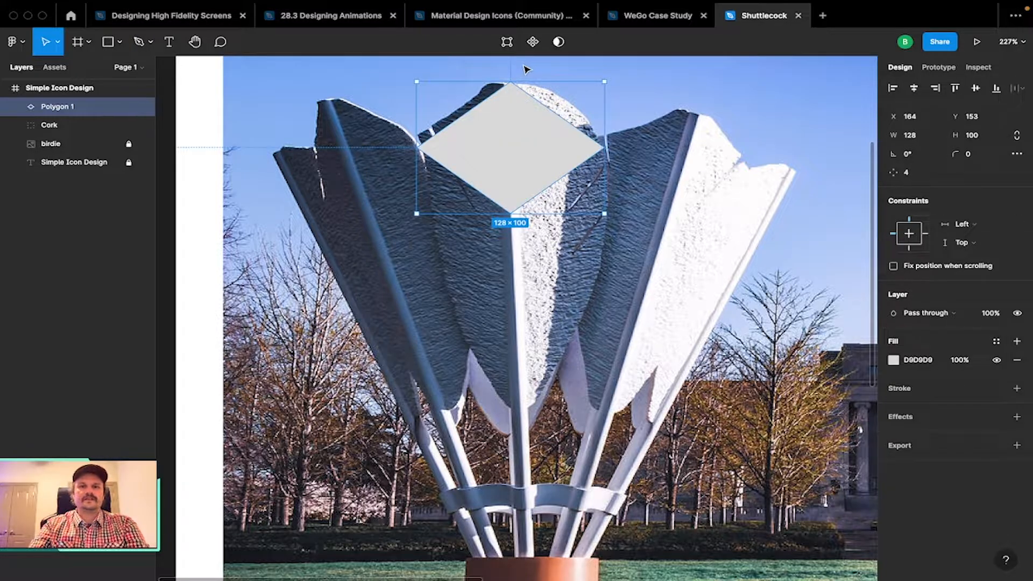
Edit the diamond's vector points and pull its lowest point straight down into the orange base at X 228, Y 530.5.
key("Return")
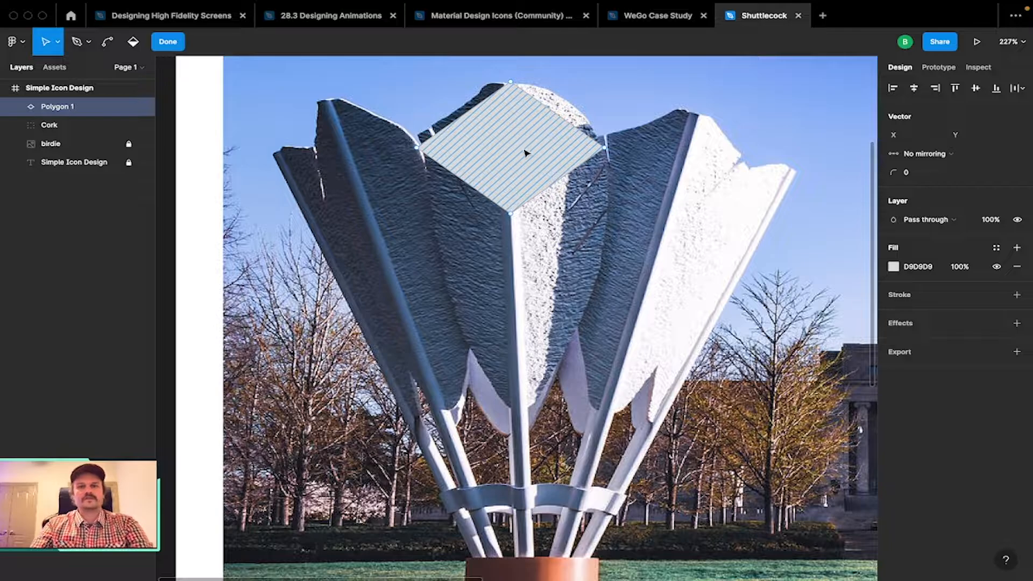
left_click(511, 216)
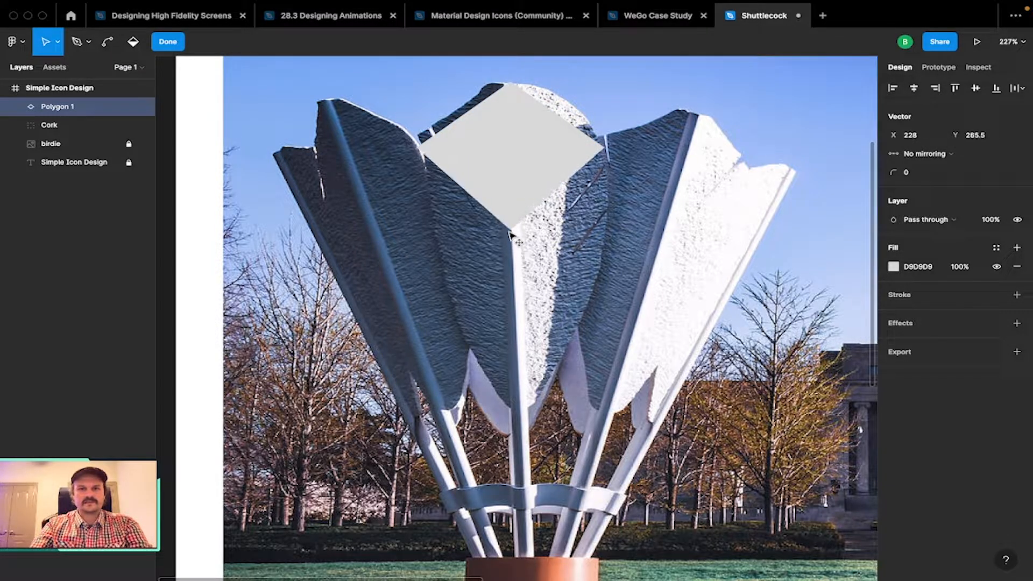
left_click_drag(514, 219, 518, 242)
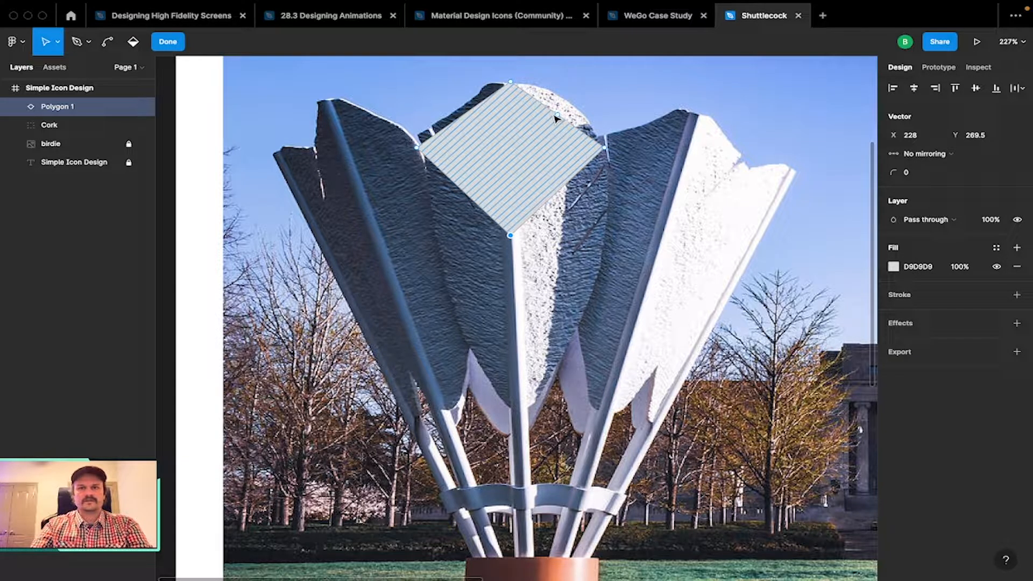
left_click(532, 173)
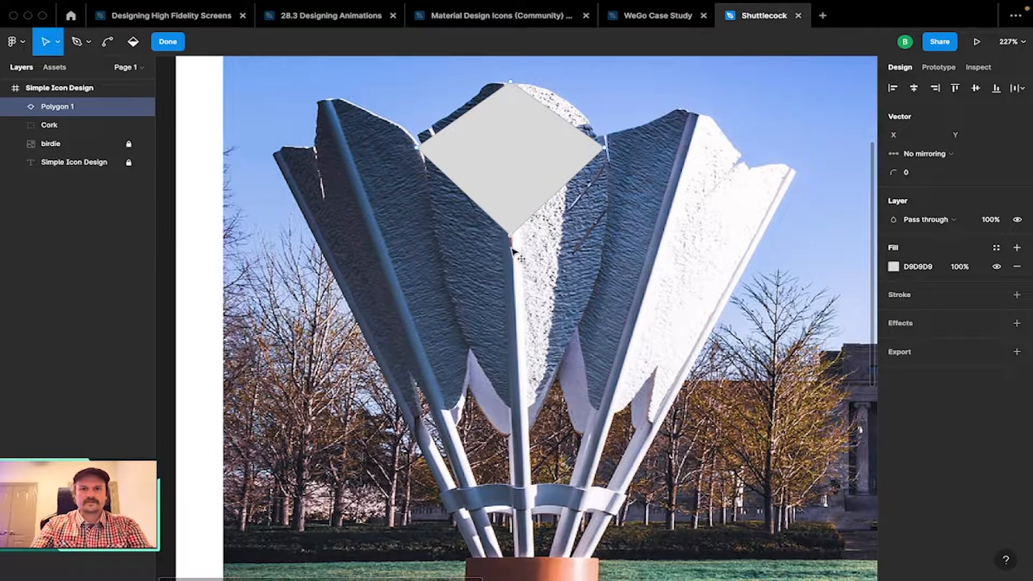
left_click_drag(511, 238, 511, 509)
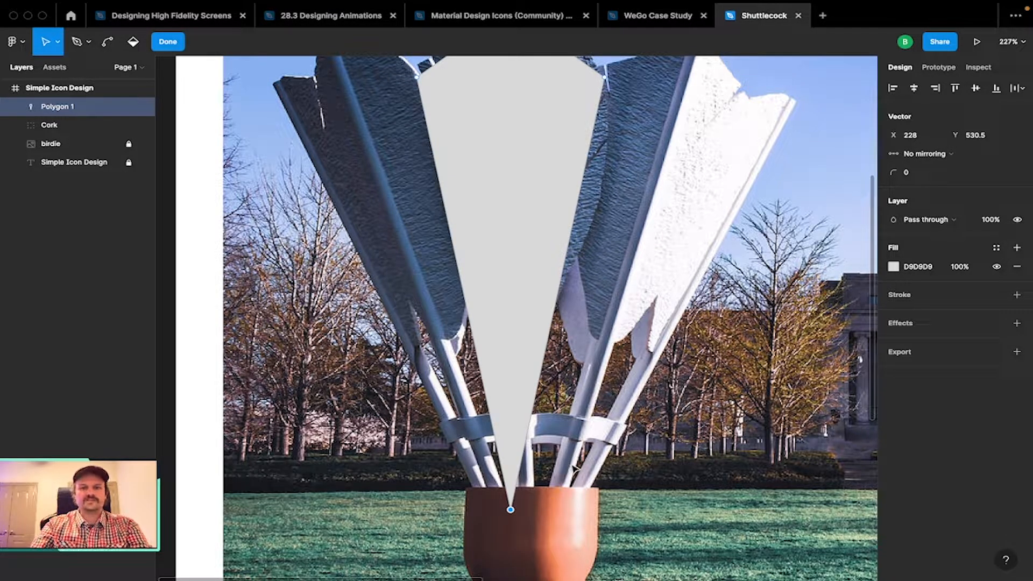
scroll(567, 277, "up", 3)
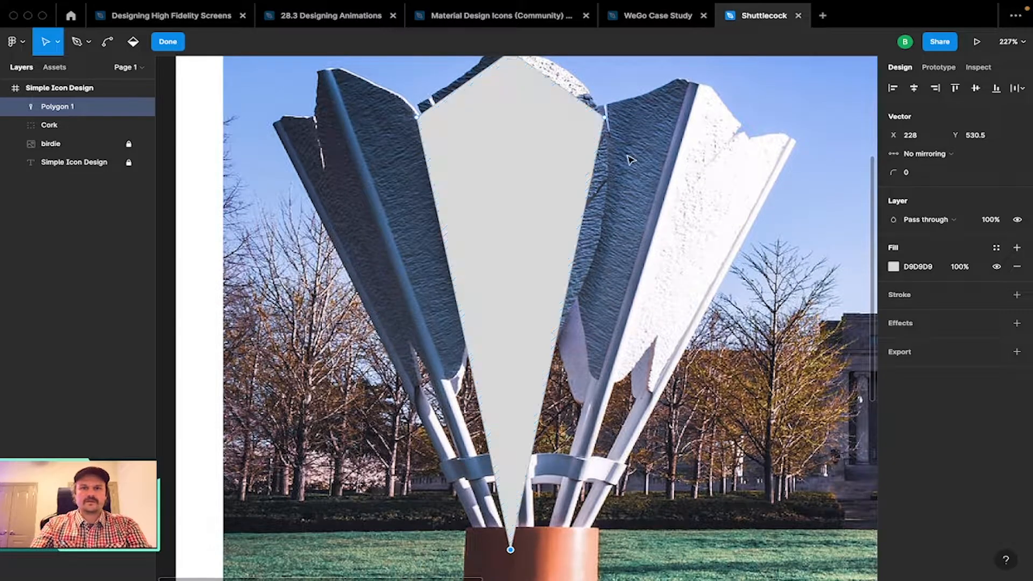
Raise the diamond's uppermost point to X 228, Y 146.5 and finish editing its vector points.
scroll(538, 141, "up", 2)
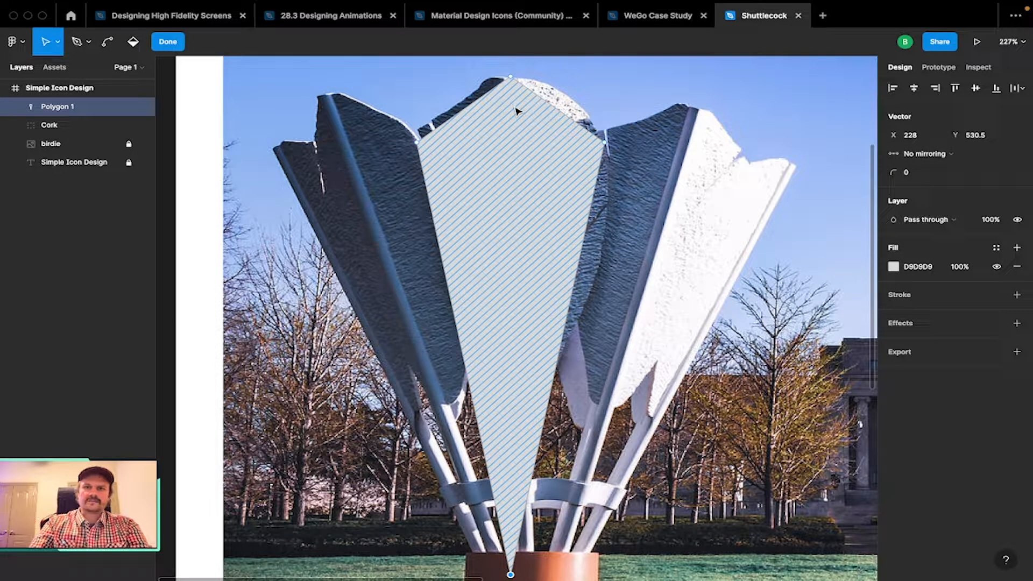
left_click(512, 78)
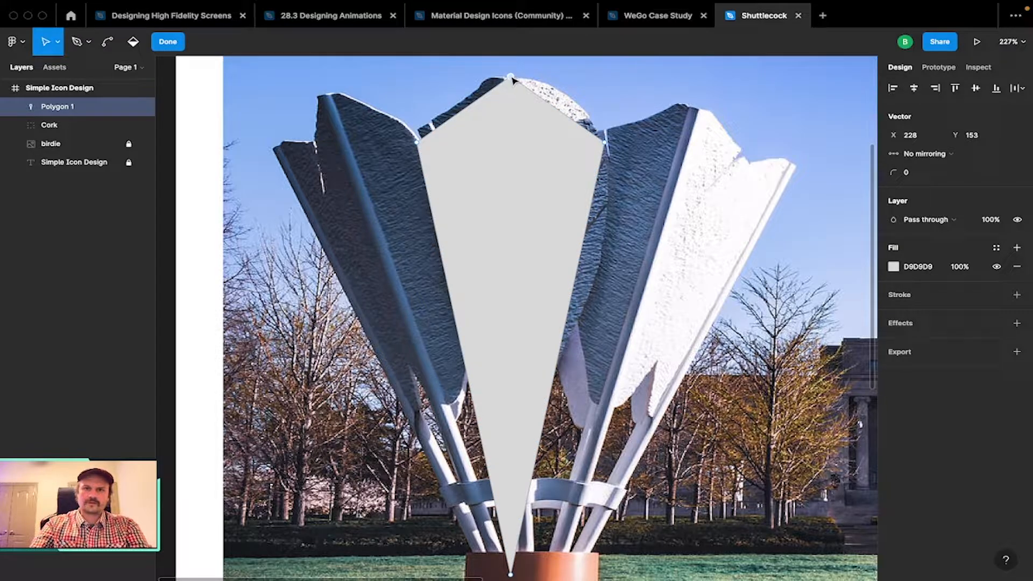
mouse_move(513, 80)
left_mouse_down()
mouse_move(511, 58)
mouse_move(512, 91)
left_mouse_up()
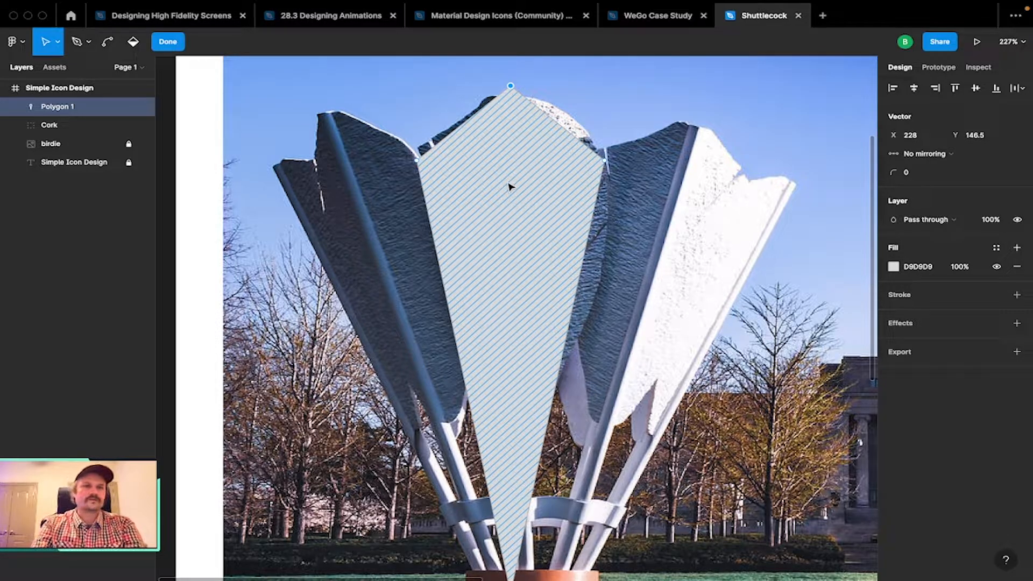
left_click(168, 44)
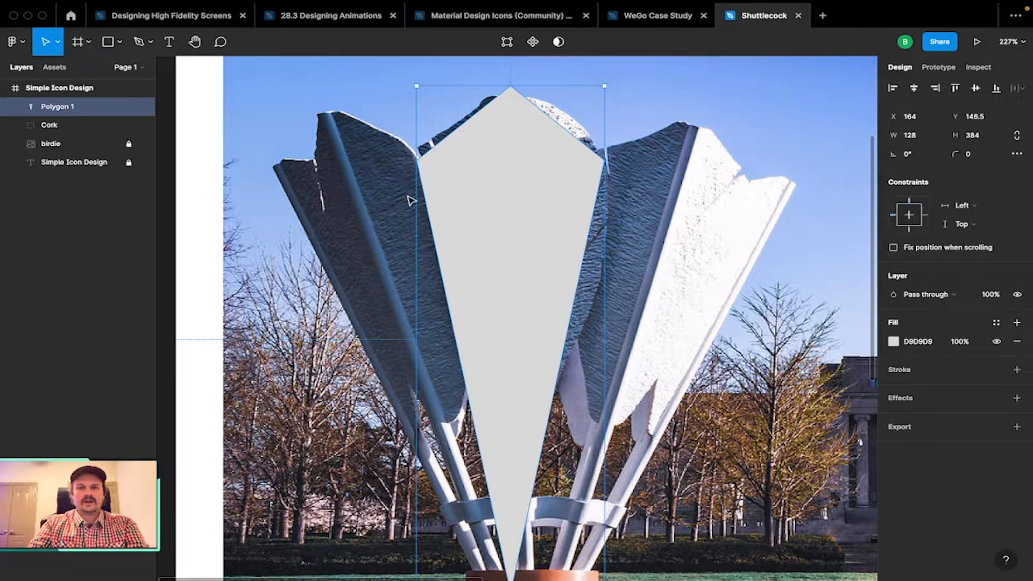
Move the feather shape off the photo onto the blank area above the cork, at X 797, Y 139.
left_click_drag(490, 227, 523, 221)
scroll(525, 221, "down", 3)
scroll(527, 221, "down", 5)
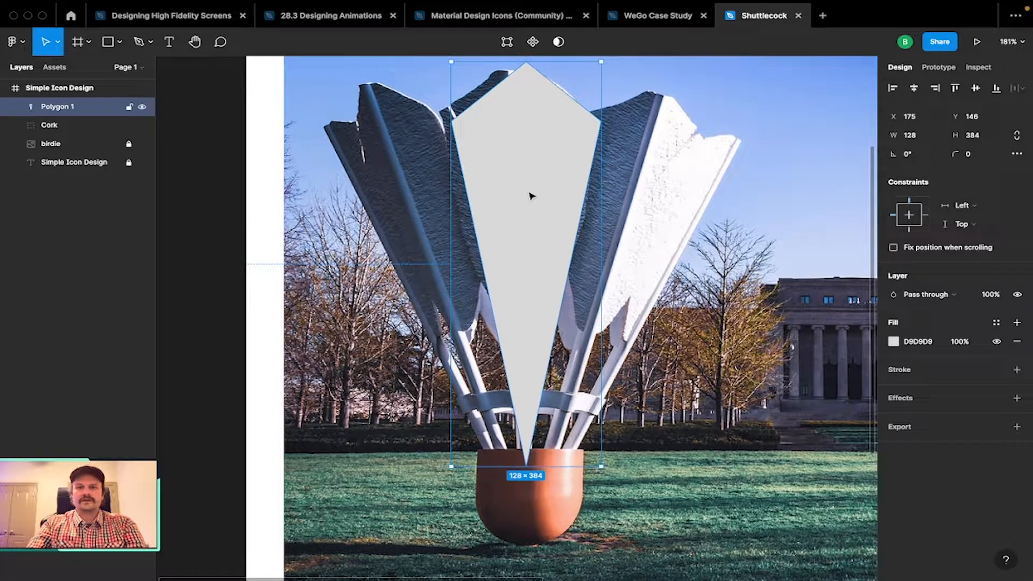
left_click(56, 88)
key("shift+2")
left_click(340, 243)
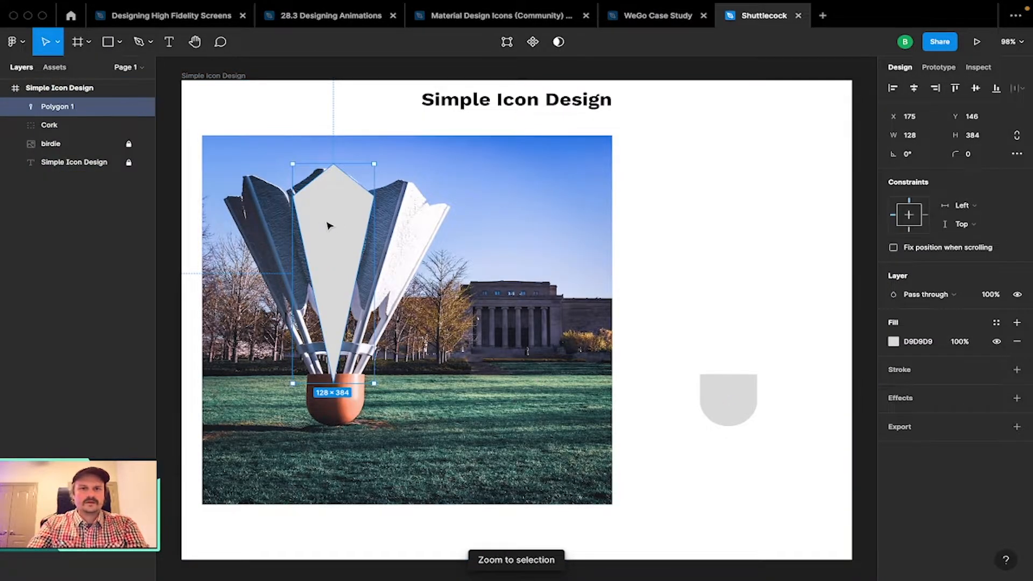
left_click_drag(330, 226, 722, 221)
left_click(485, 272)
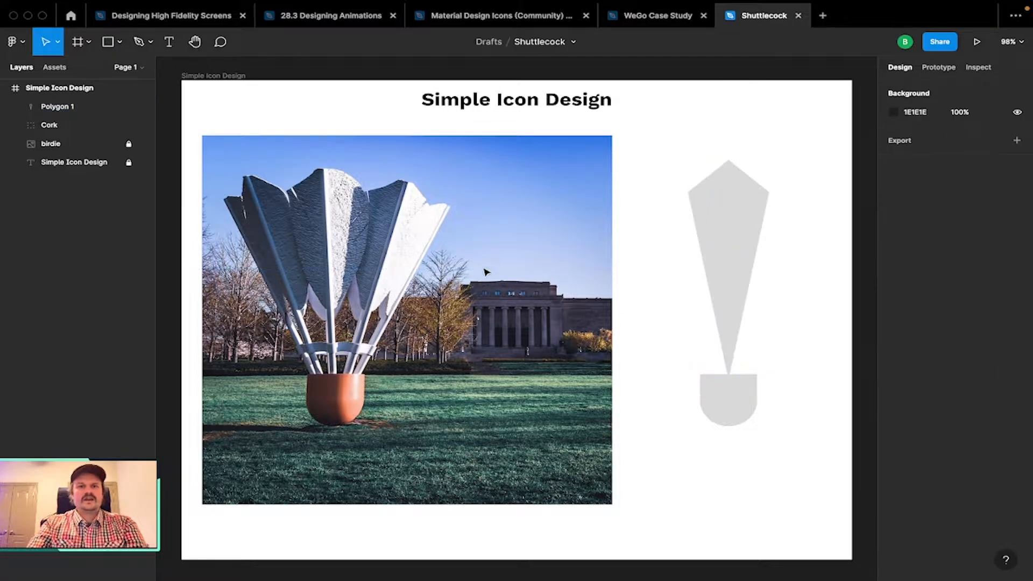
Rename the feather shape's layer as Middle Feather.
left_click(730, 230)
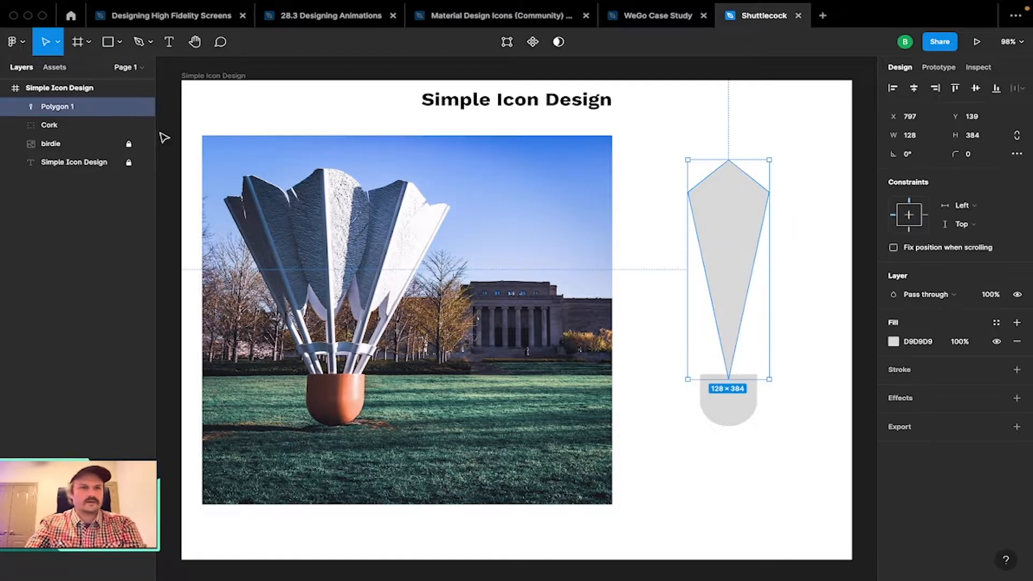
double_click(53, 107)
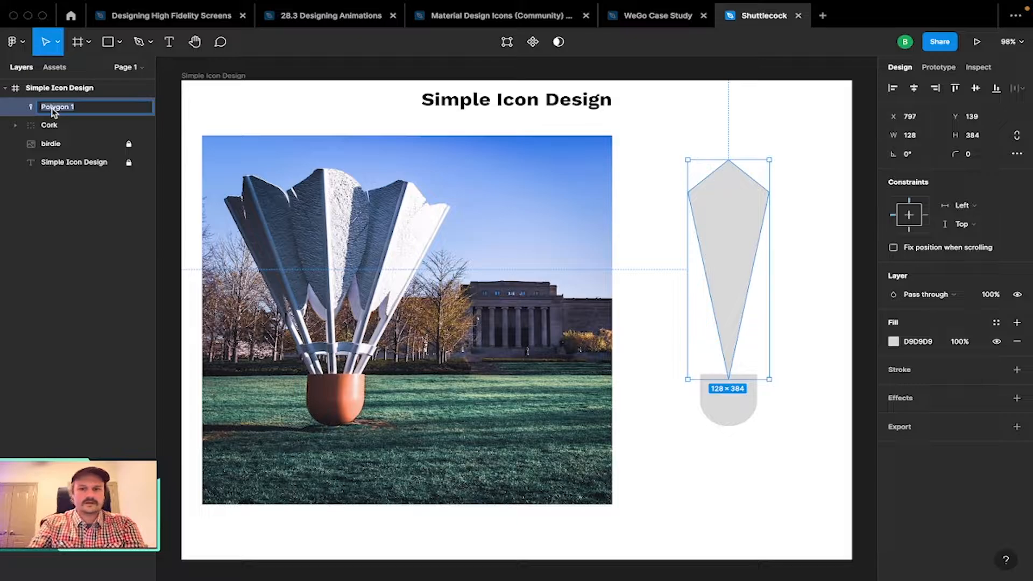
type("Middle Feather")
key("Return")
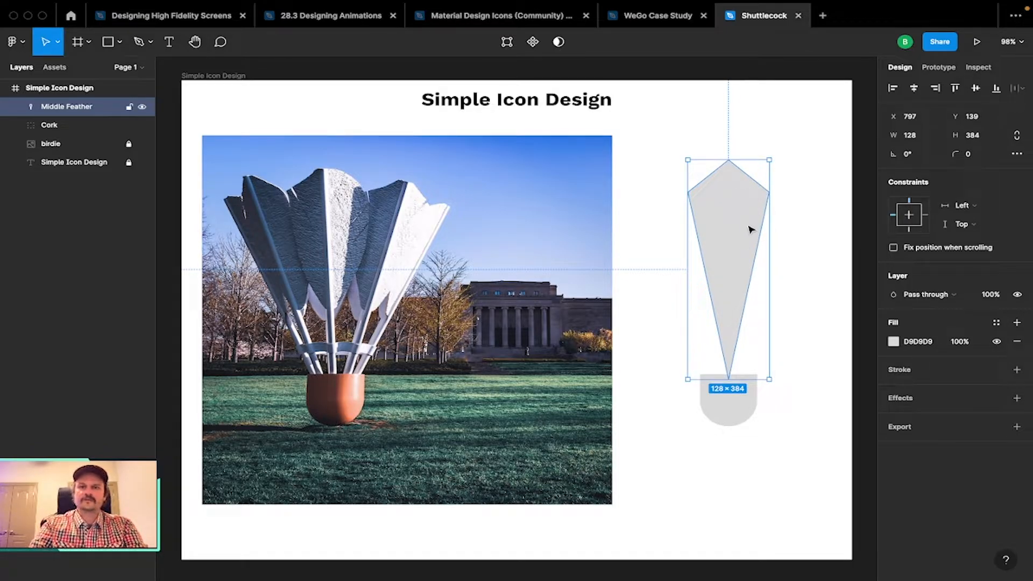
left_click(793, 277)
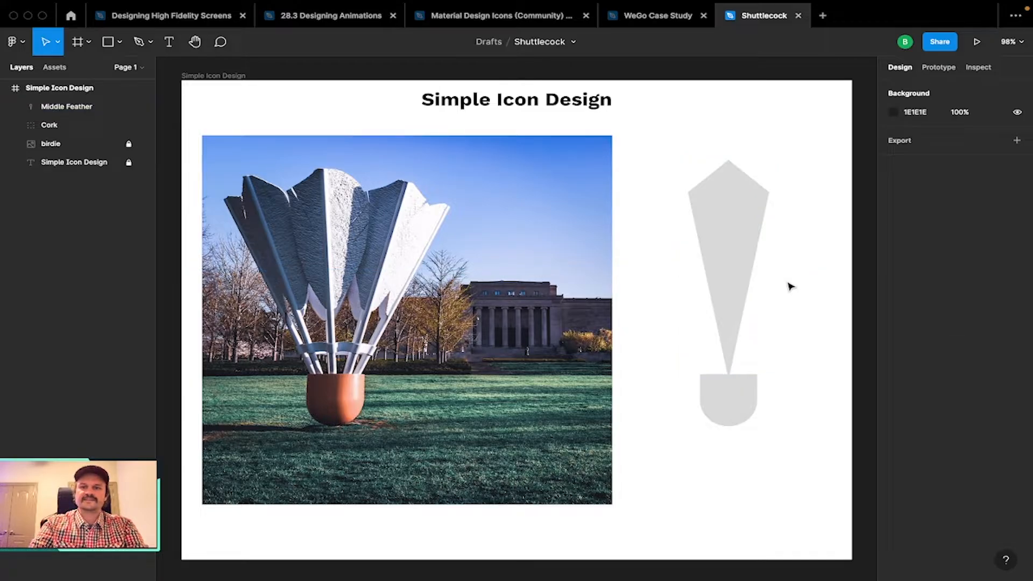
Duplicate the Middle Feather and place the copy beside the original on its right.
left_click(742, 245)
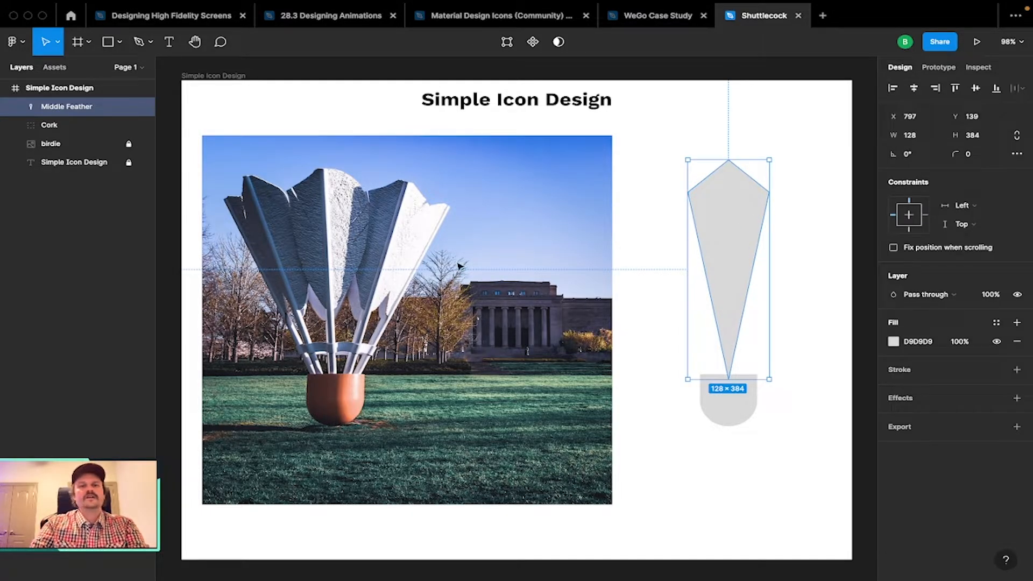
left_click(344, 248)
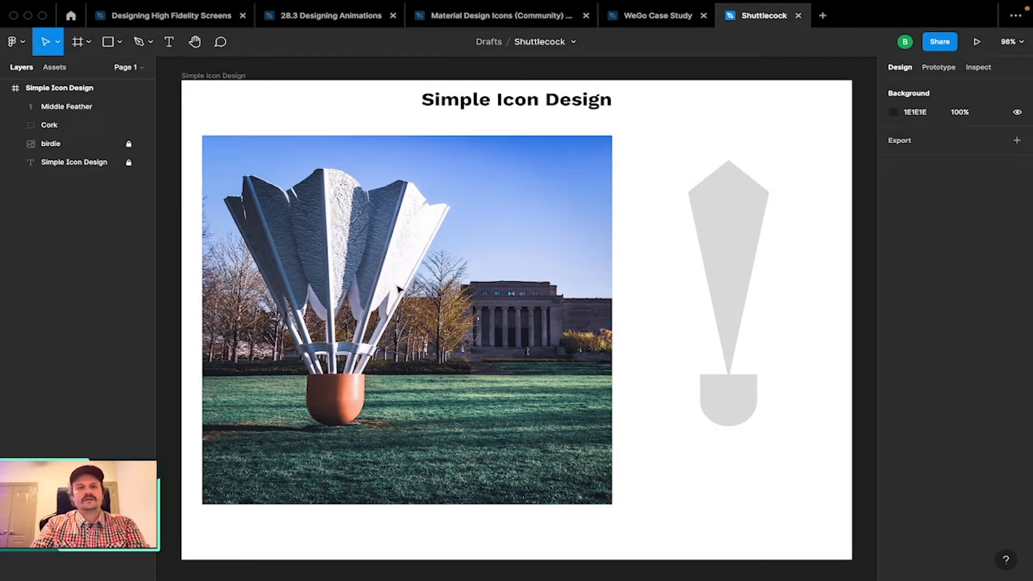
left_click(735, 233)
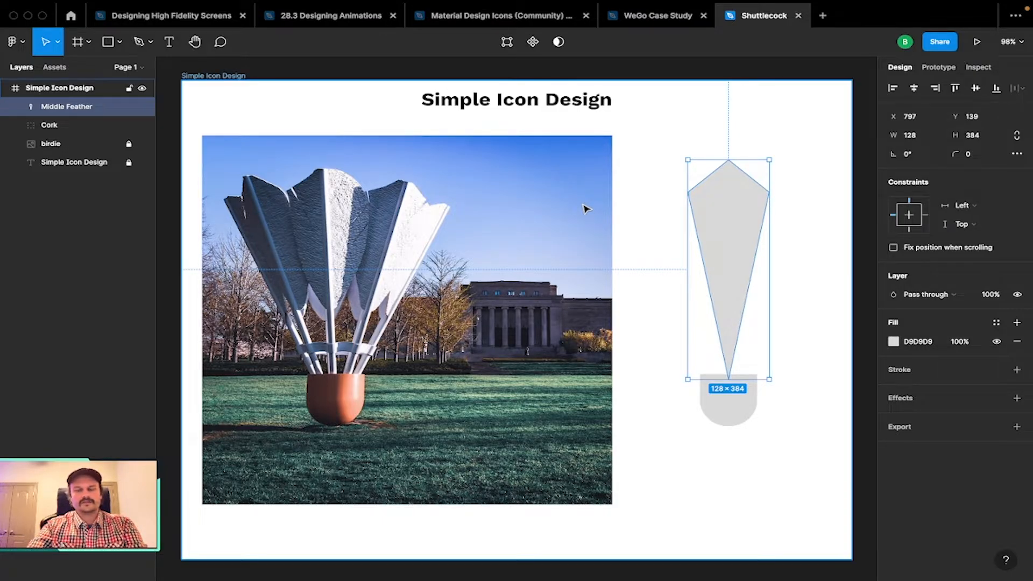
key("super+d")
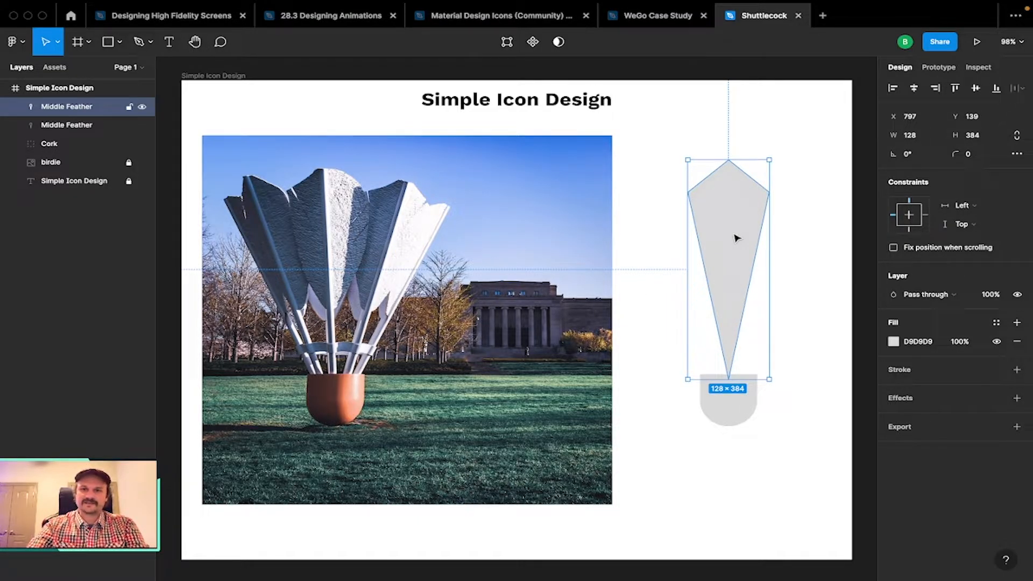
left_click_drag(736, 238, 795, 228)
Move the cork and both feathers together toward the photo, placing the copied feather at X 868, Y 140.
left_click(743, 205)
left_click(640, 193)
left_click_drag(806, 447, 746, 300)
left_click_drag(799, 221, 761, 221)
left_click(800, 132)
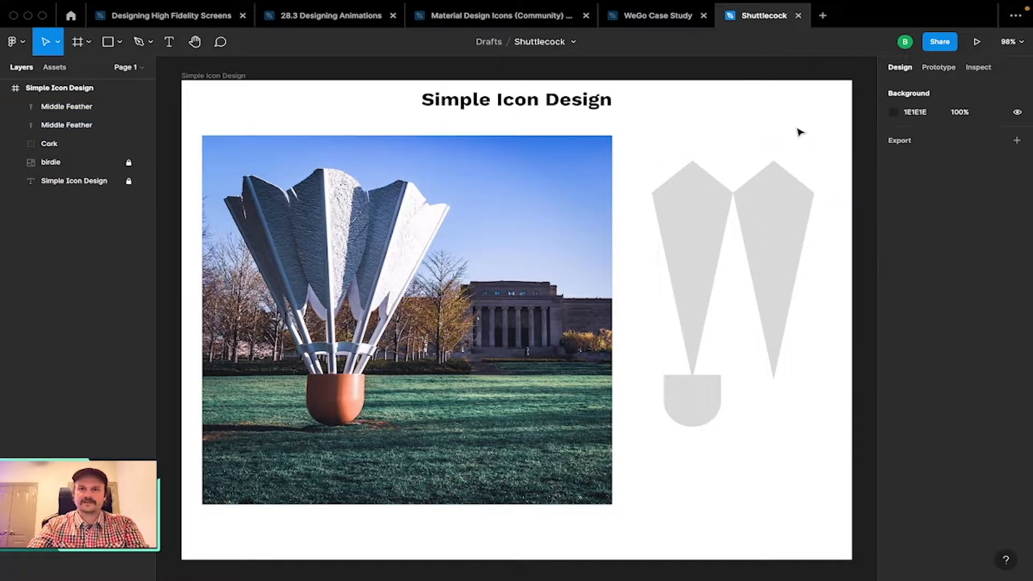
Rename the copied feather's layer as Right Feather.
left_click(786, 227)
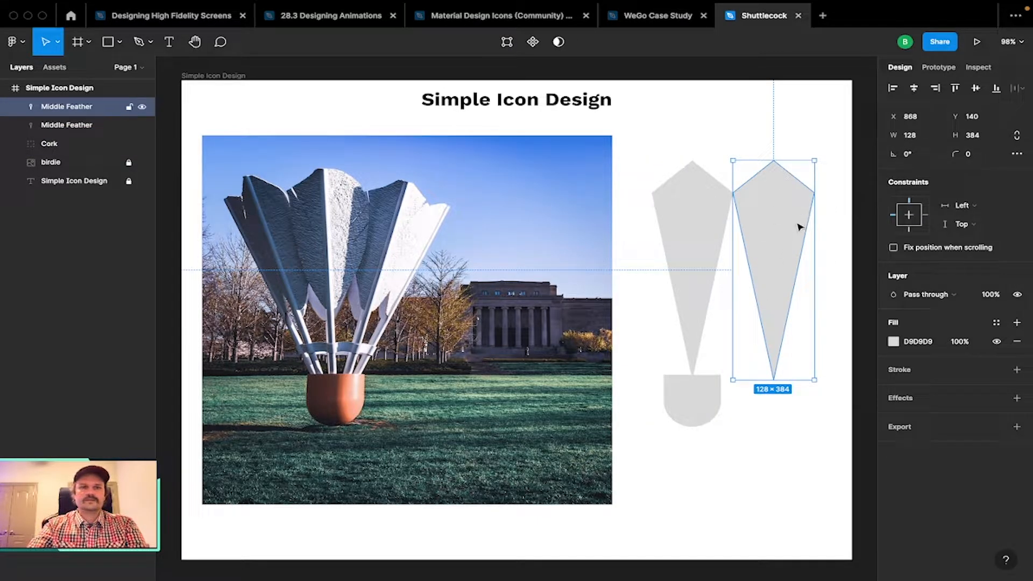
double_click(72, 107)
type("Right Feather")
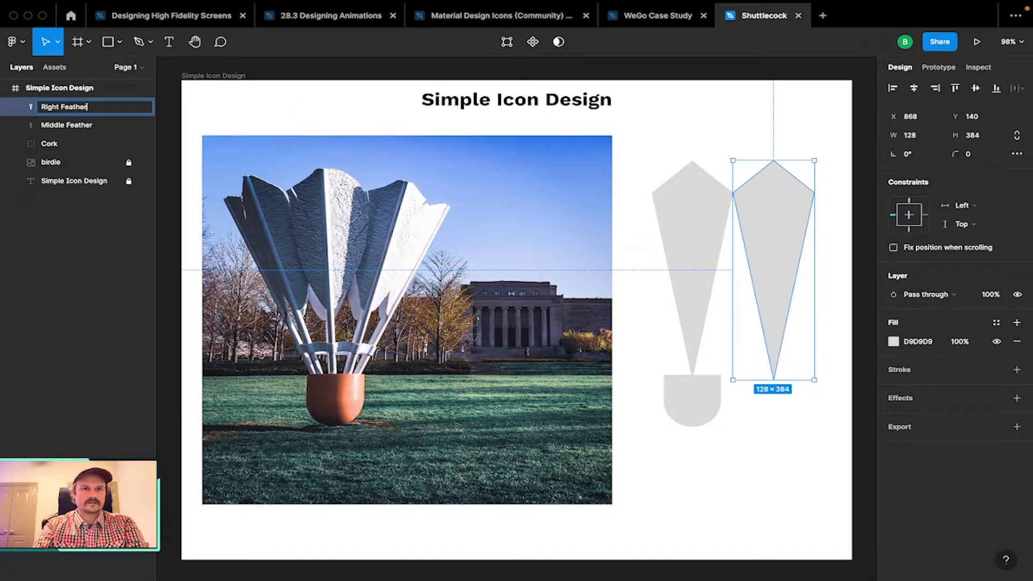
key("Return")
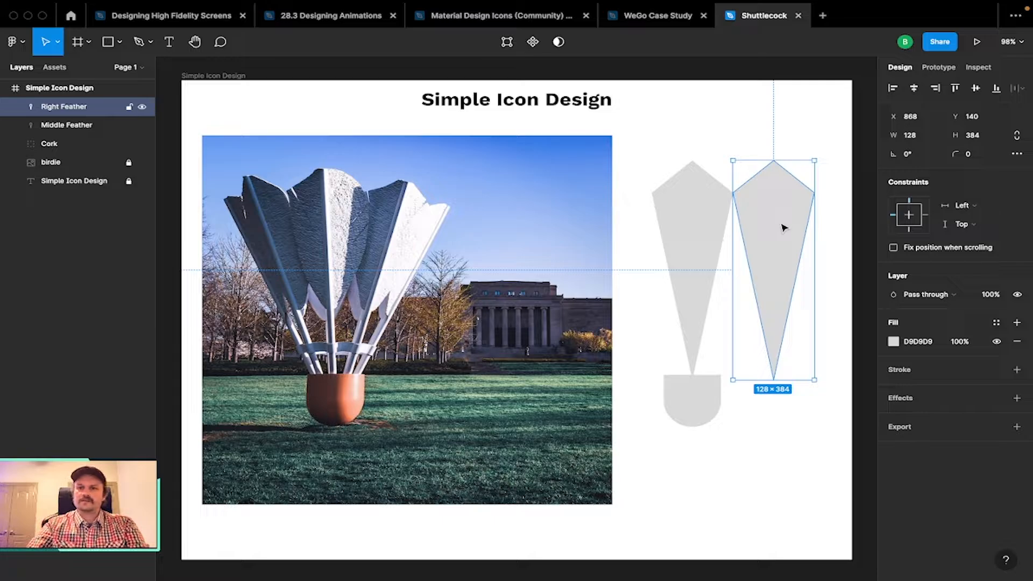
Place the Right Feather over the sculpture's right-hand feathers at X 249, Y 165 and tilt it clockwise by about 15° to match.
left_click_drag(779, 227, 395, 235)
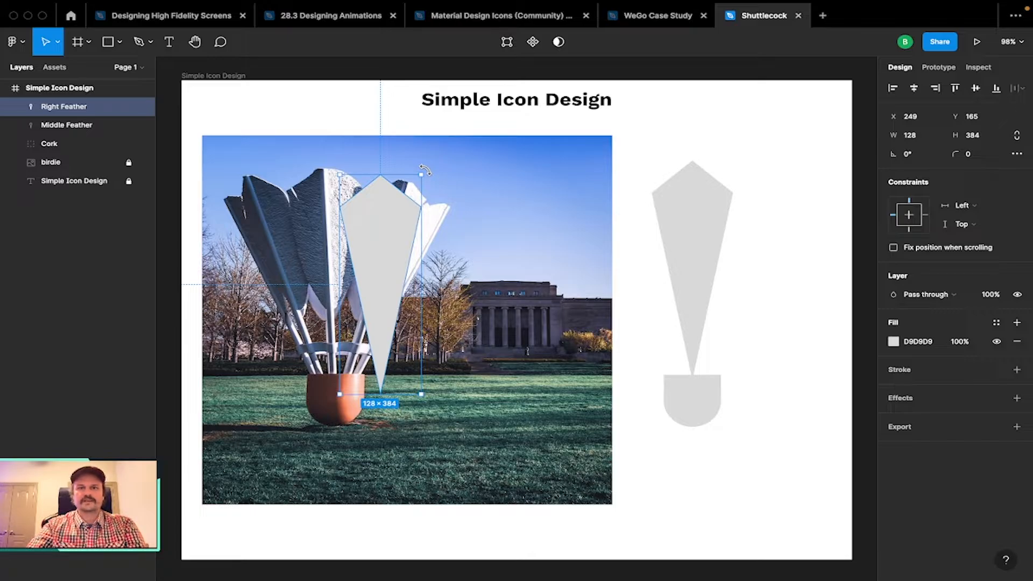
left_click(915, 155)
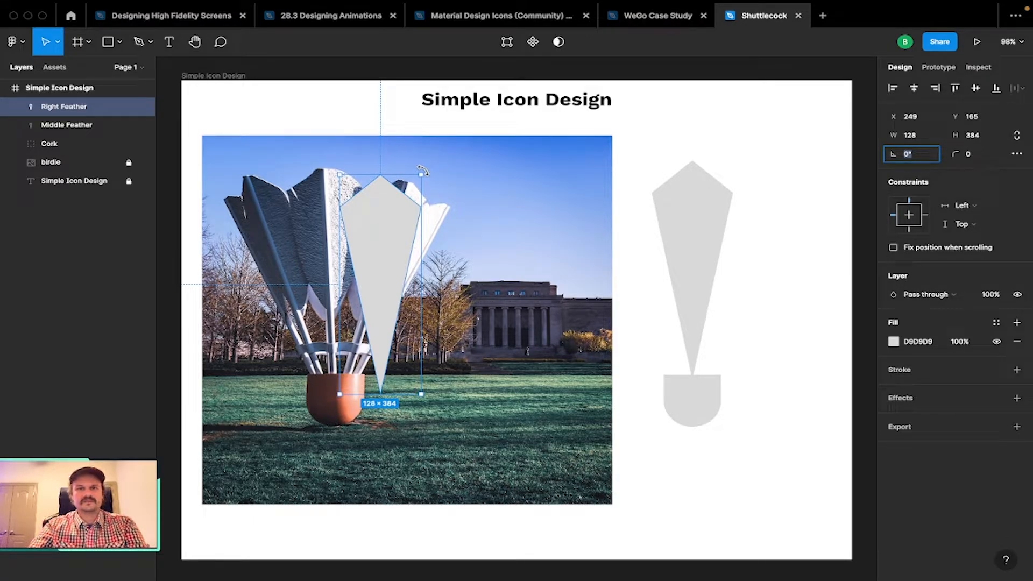
left_click_drag(422, 171, 447, 198)
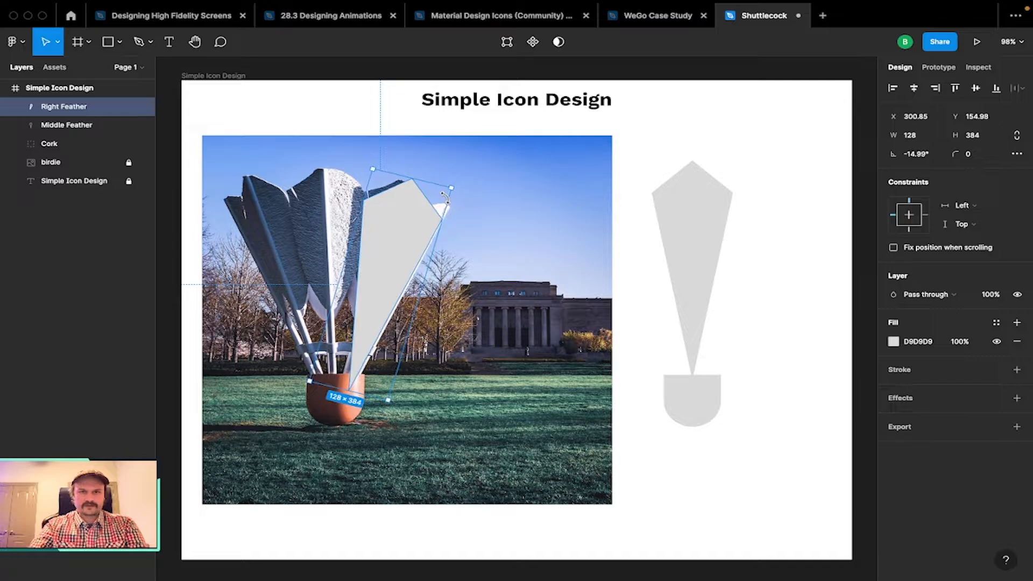
Set the Right Feather's rotation to exactly -15° and place it beside the Middle Feather at X 903.39, Y 153.
left_click_drag(383, 237, 563, 248)
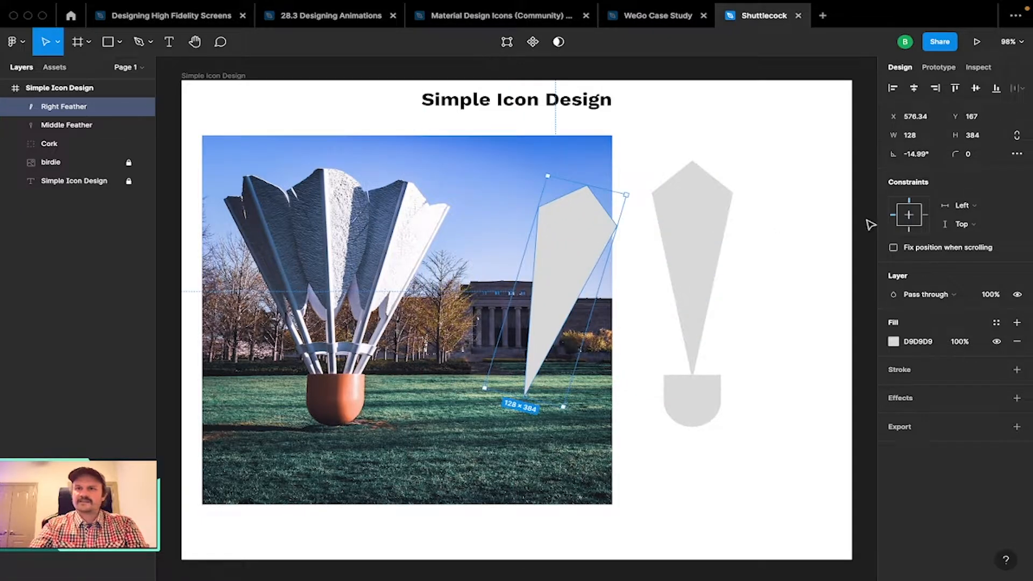
left_click(916, 156)
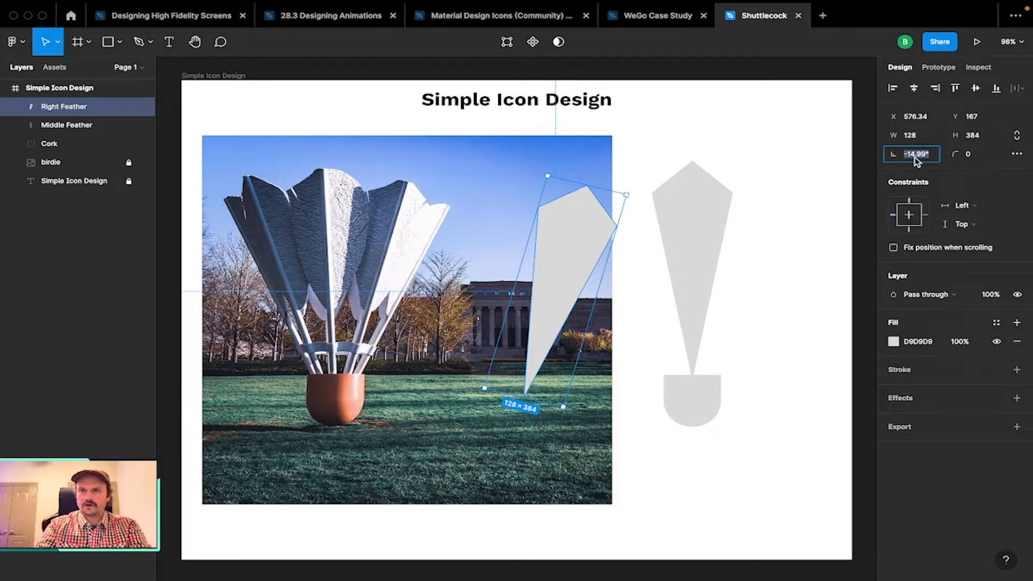
type("-")
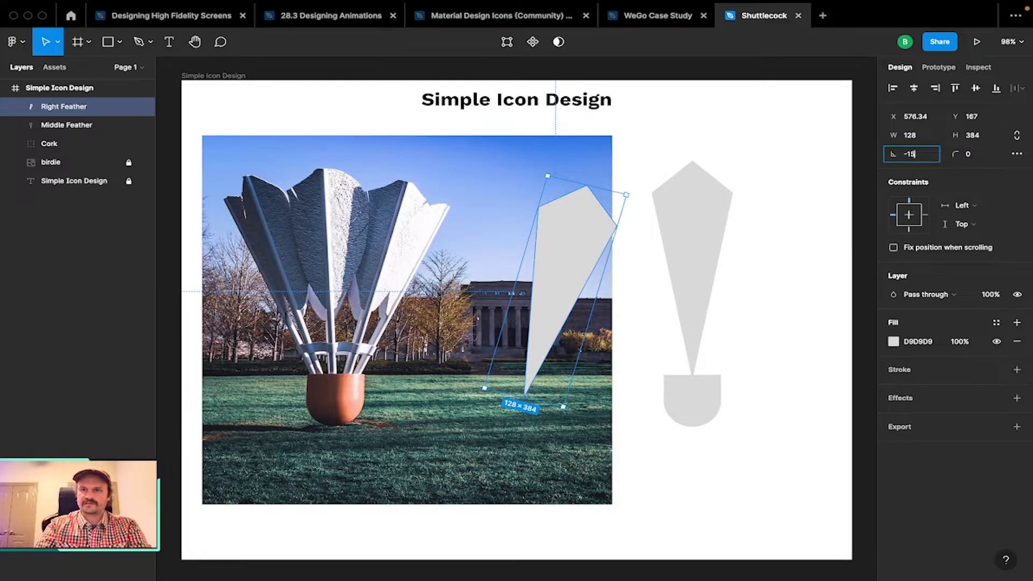
type("15")
key("Return")
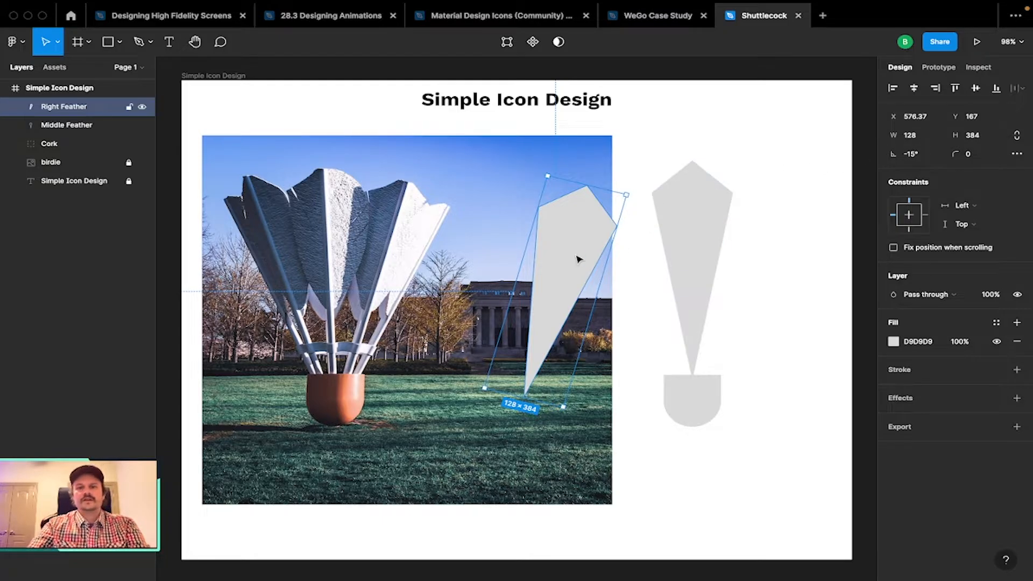
left_click_drag(578, 259, 780, 243)
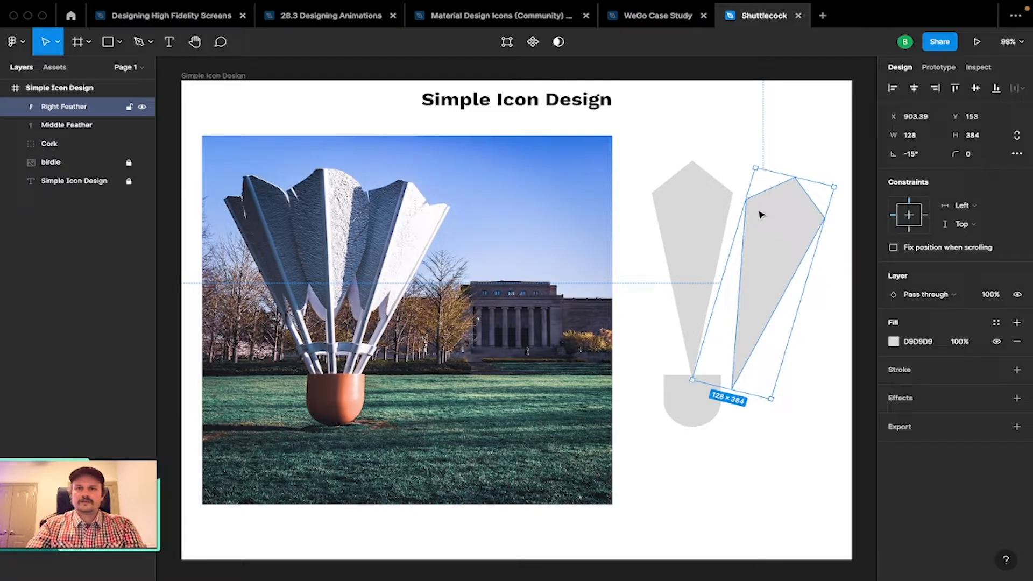
left_click(785, 196)
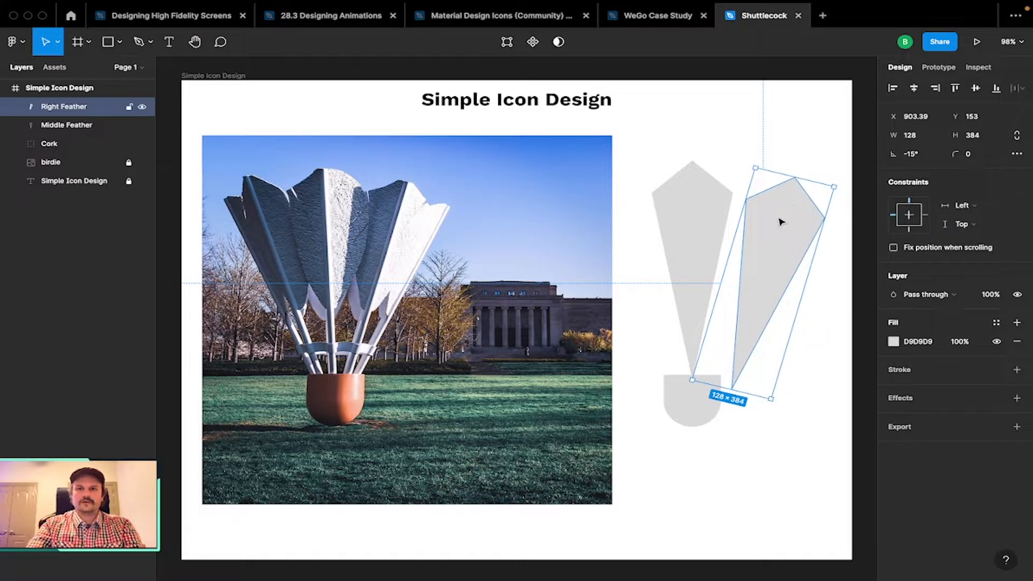
right_click(776, 218)
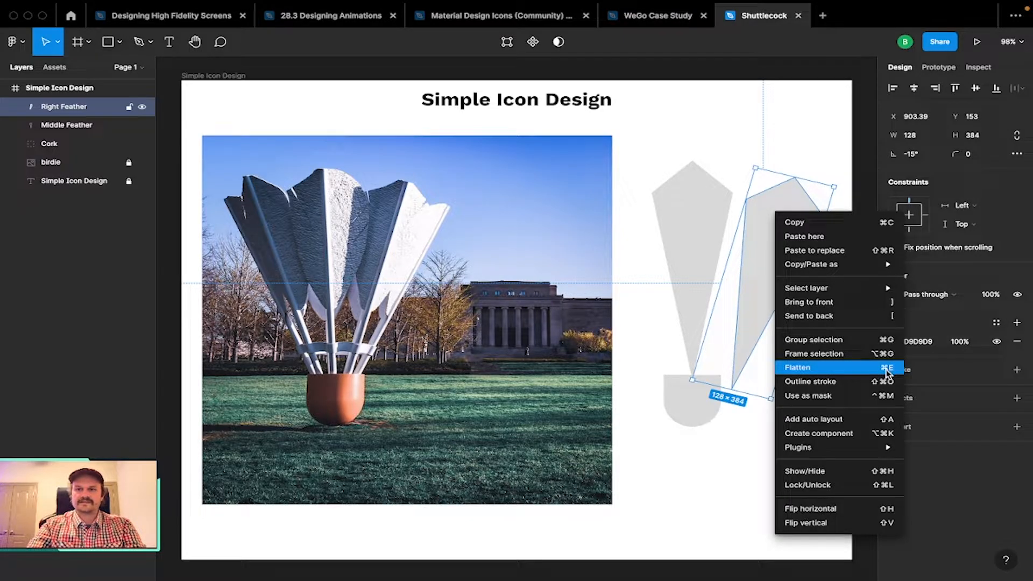
left_click(747, 435)
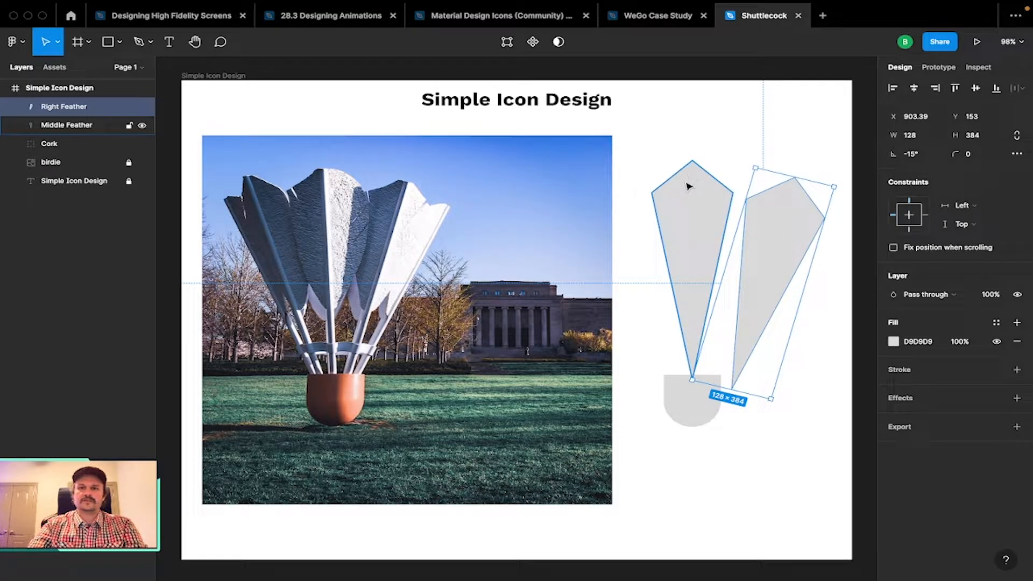
Try overlapping the Right Feather with the Middle Feather, look through the boolean options for both, and undo the move.
left_click_drag(769, 205, 717, 194)
left_click_drag(788, 97, 660, 244)
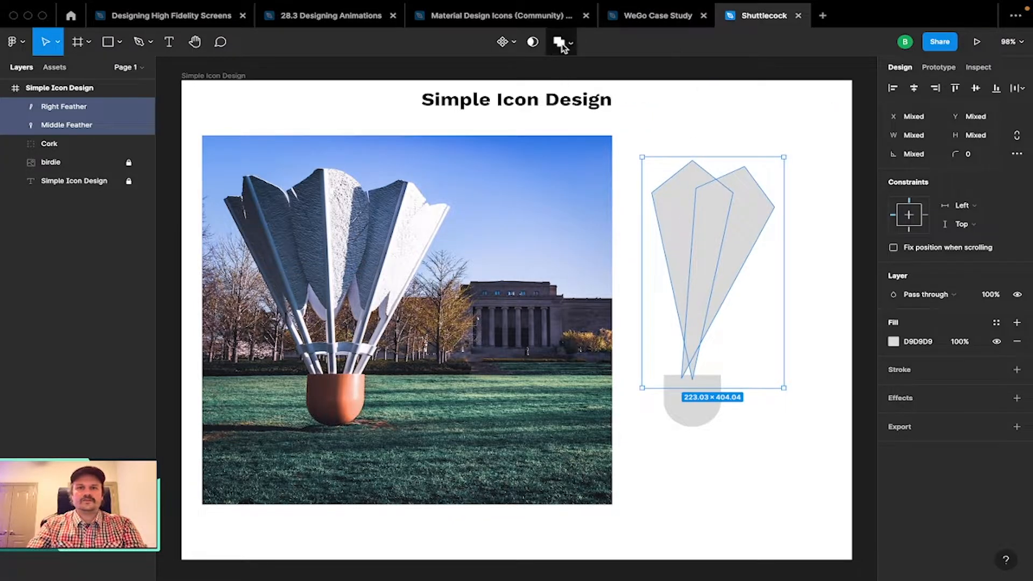
left_click(571, 43)
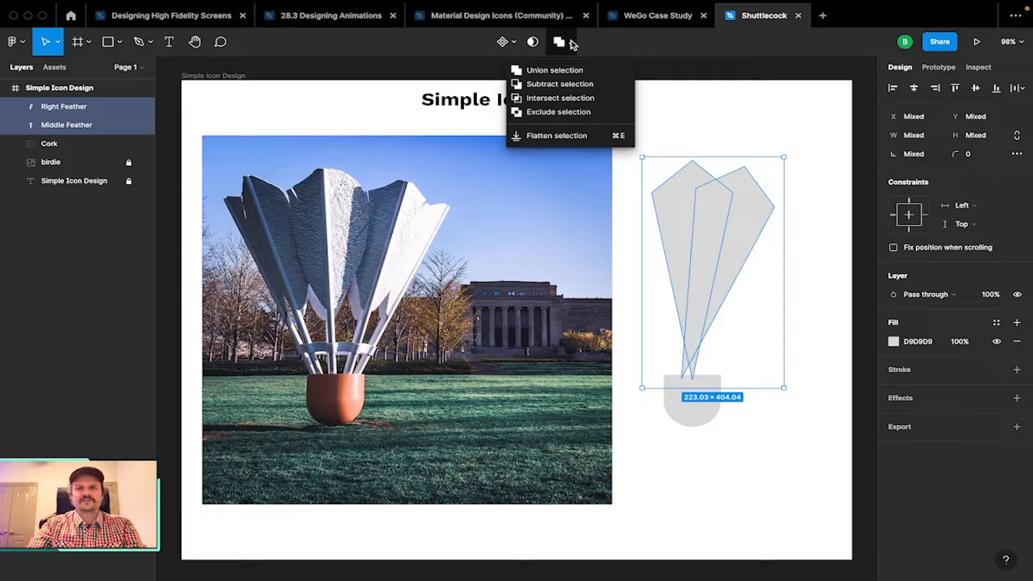
left_click(703, 123)
key("super+z")
key("super+z")
key("super+z")
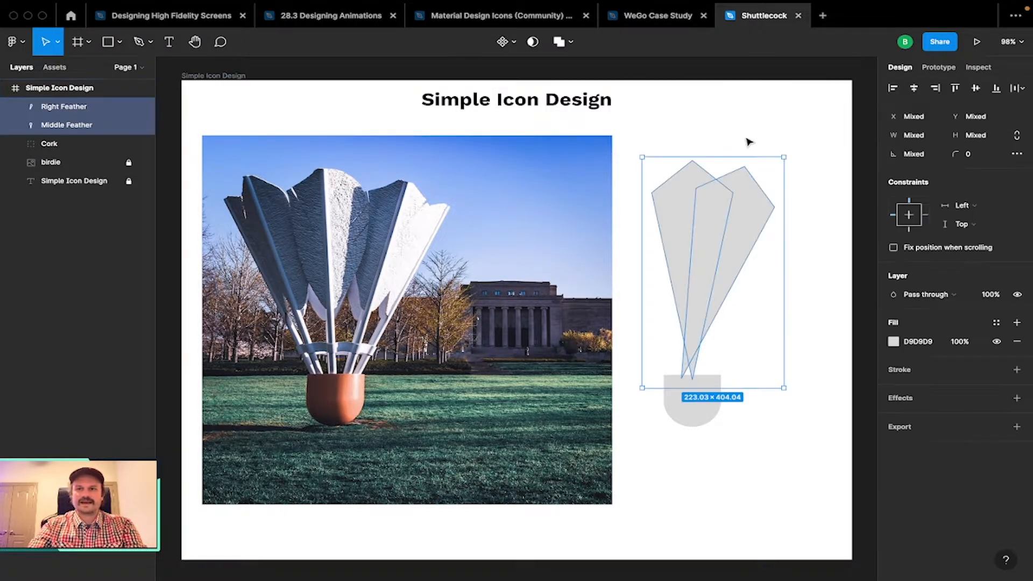
Flatten the rotated Right Feather on its own so its bounding box resets to 0° rotation.
left_click(811, 148)
left_click(800, 228)
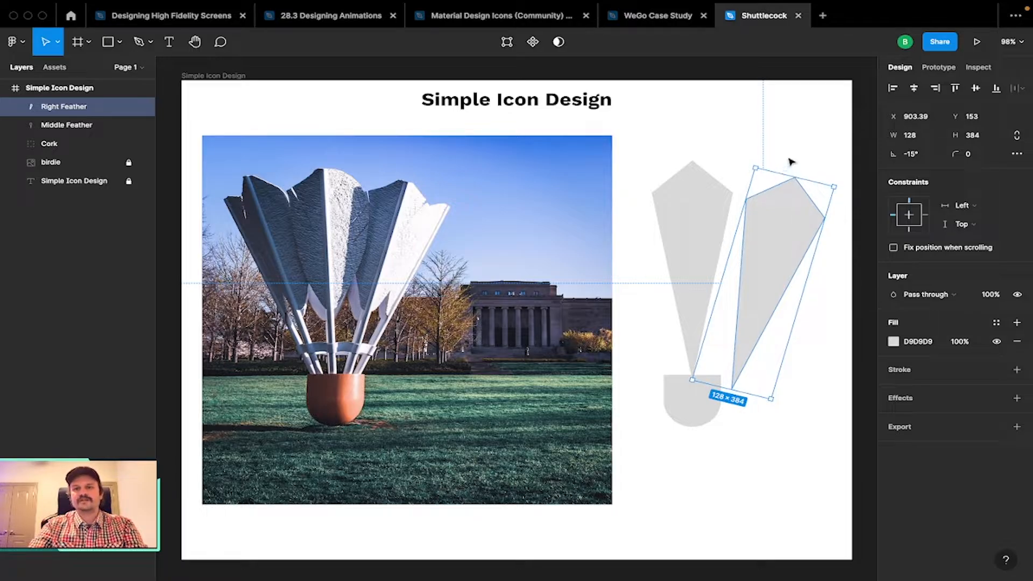
key("super+e")
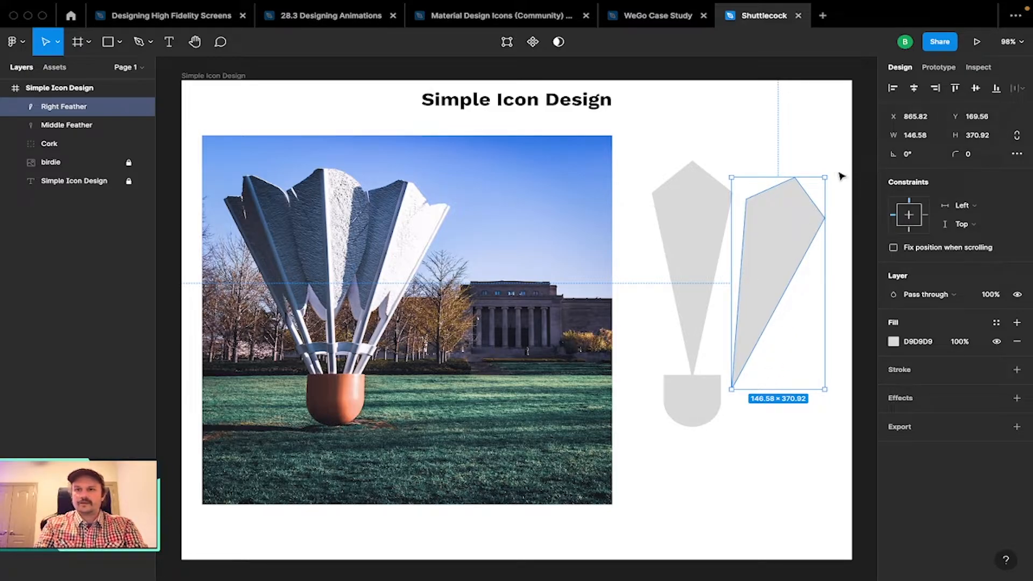
Set the Right Feather's size to whole numbers: width 146 and height 370.
left_click(920, 134)
key("Right")
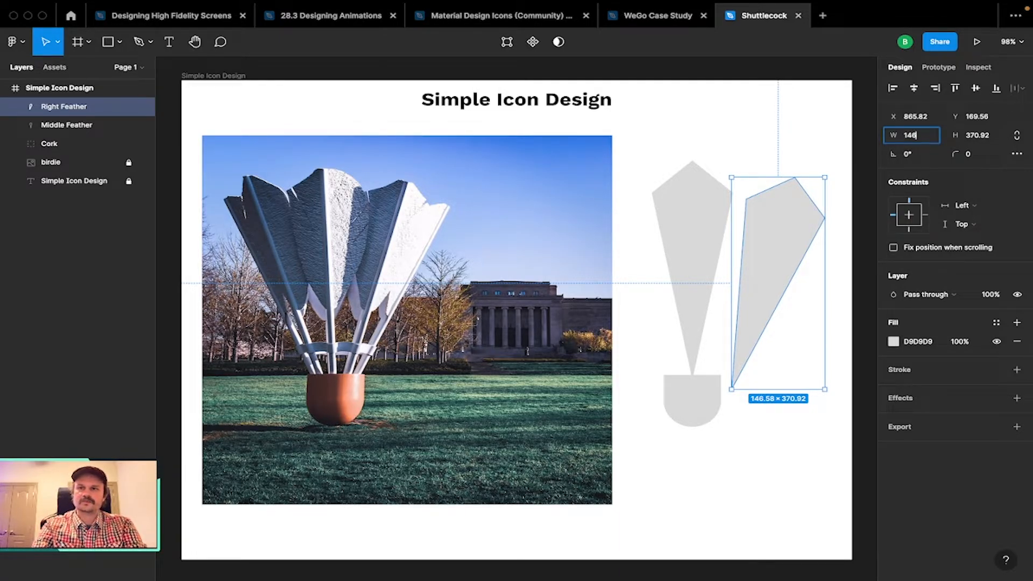
key("Tab")
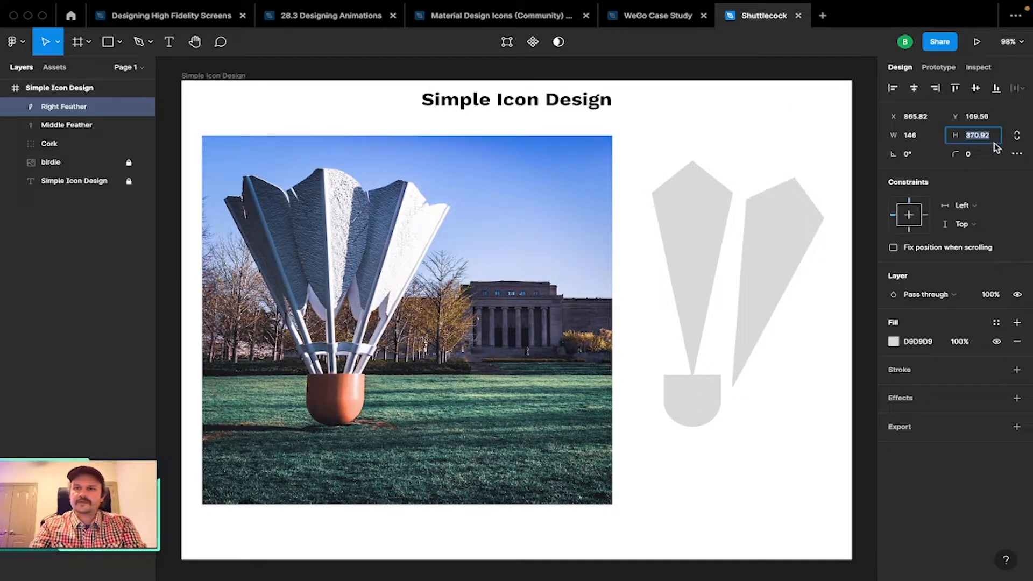
type("3")
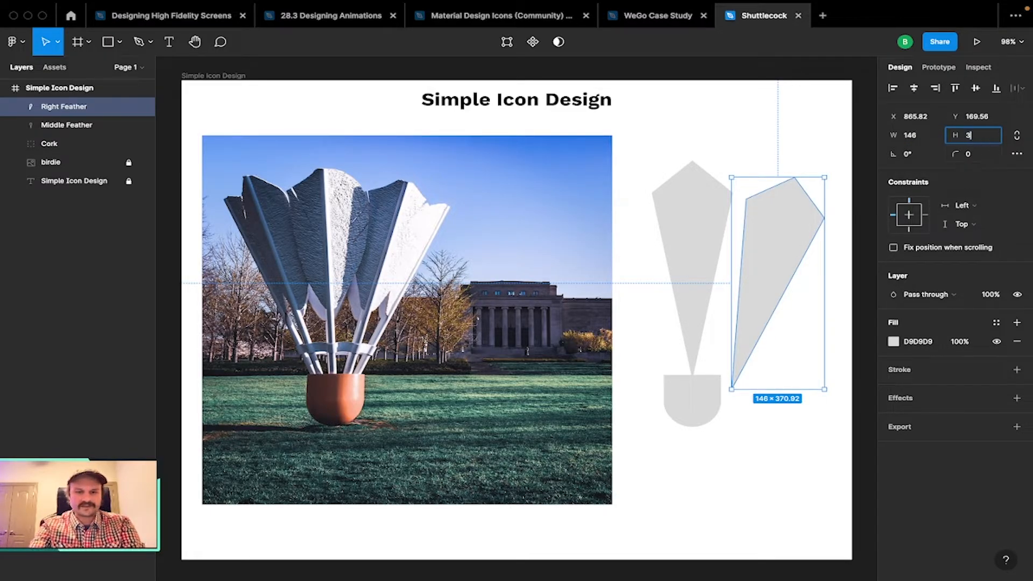
key("Return")
left_click(766, 134)
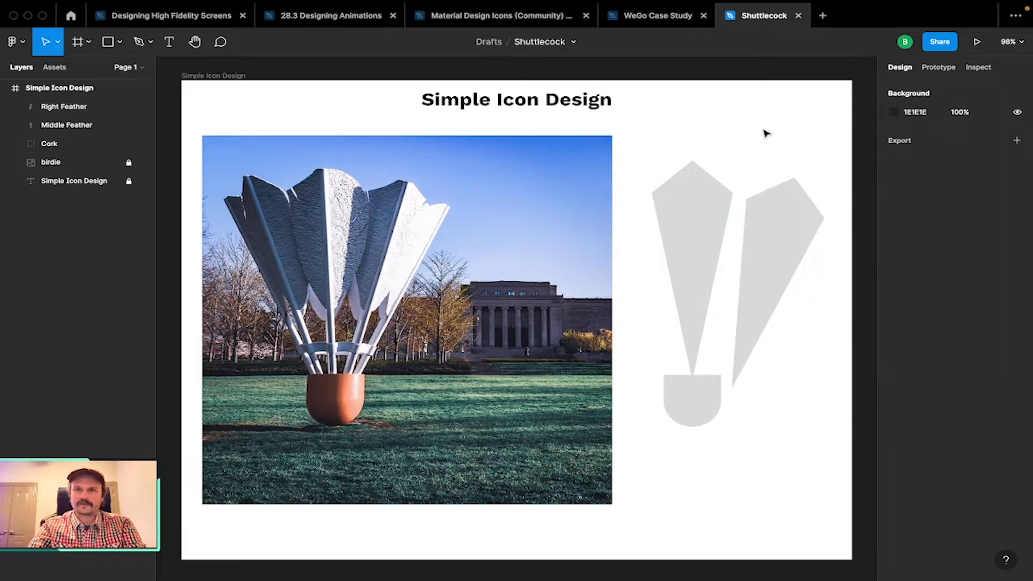
Align the Right Feather and the Middle Feather along their bottom edges.
left_click(777, 253)
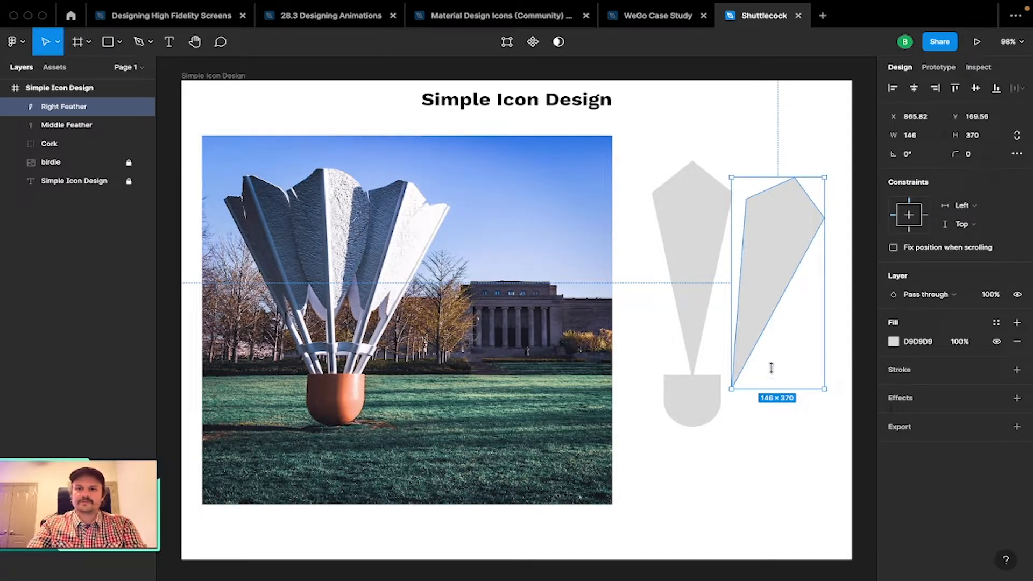
left_click(687, 222, "shift")
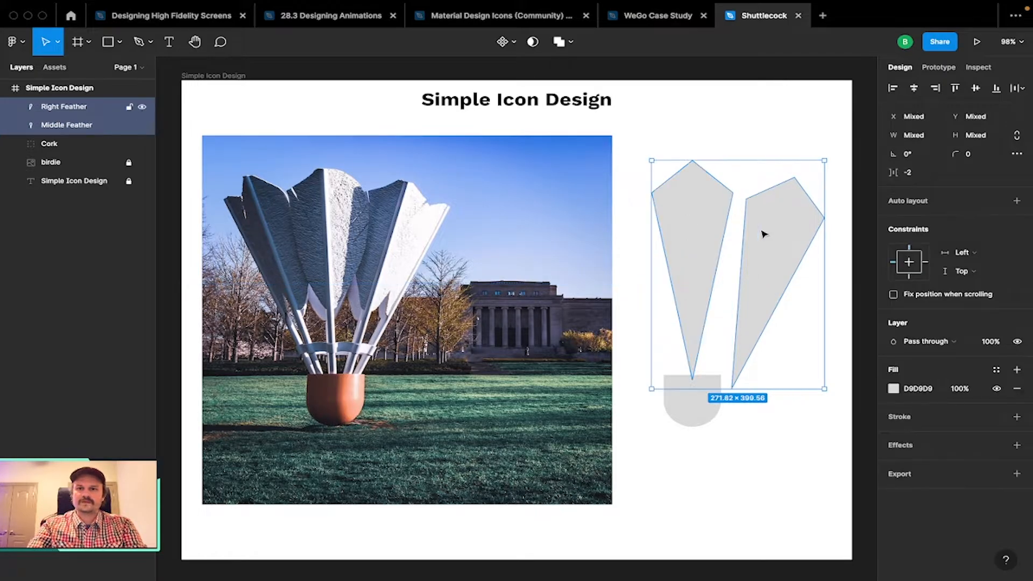
left_click(996, 90)
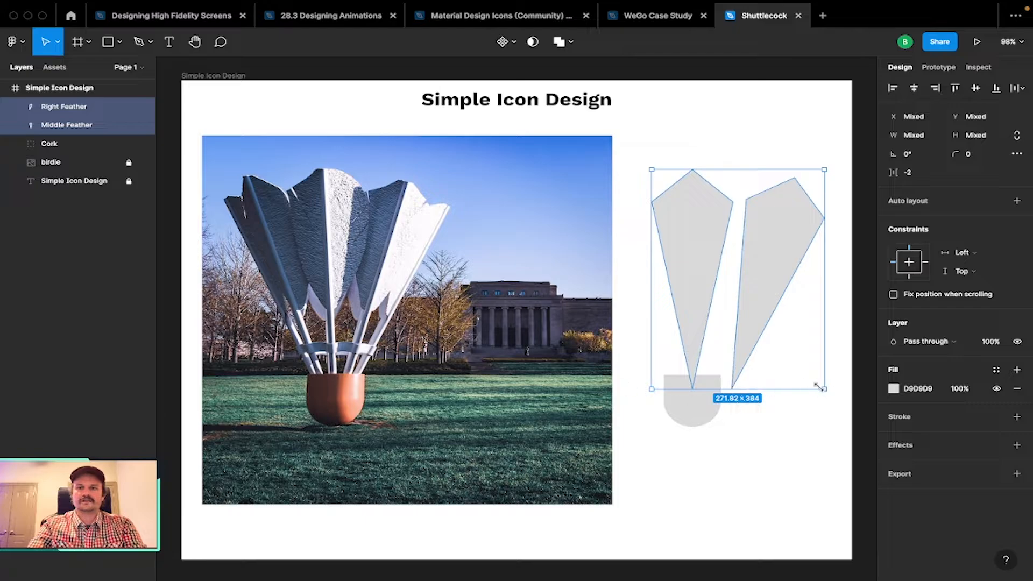
left_click(777, 433)
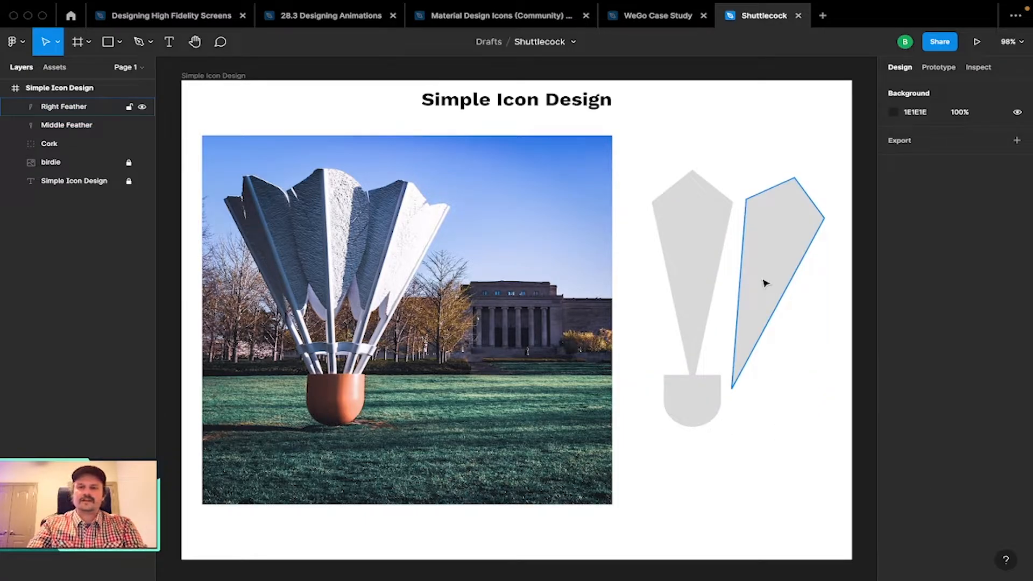
Try to form the left feather by rotating a duplicate of the Right Feather to about 31° beside the Middle Feather, and delete it.
left_click(765, 283)
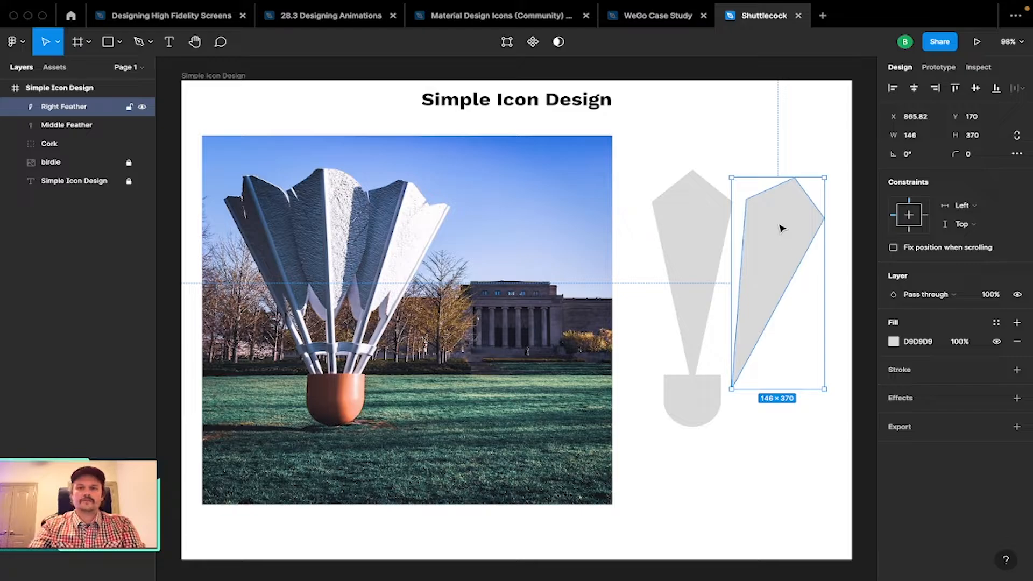
key("super+d")
left_click_drag(768, 225, 570, 218)
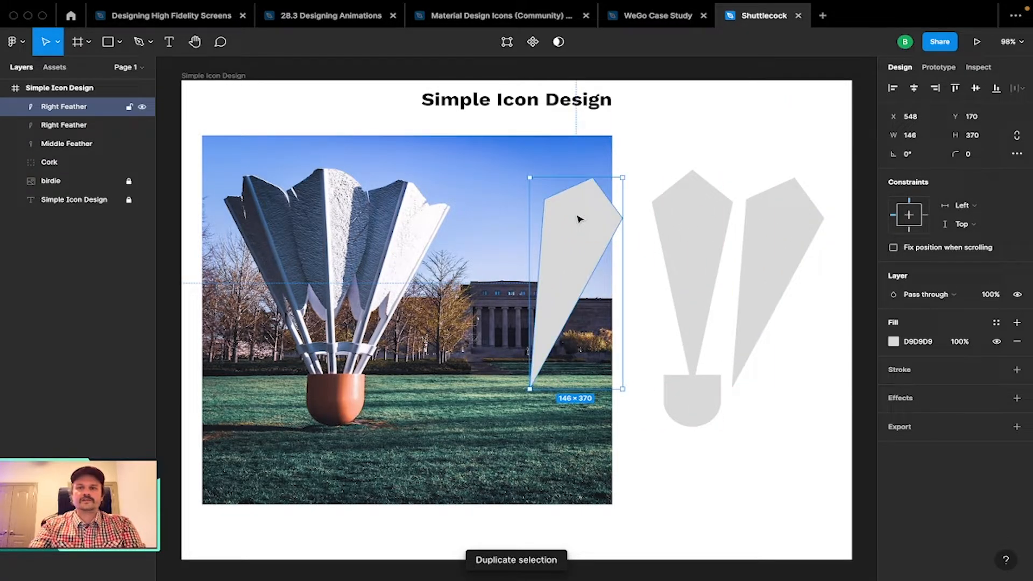
left_click(635, 178)
left_click(617, 186)
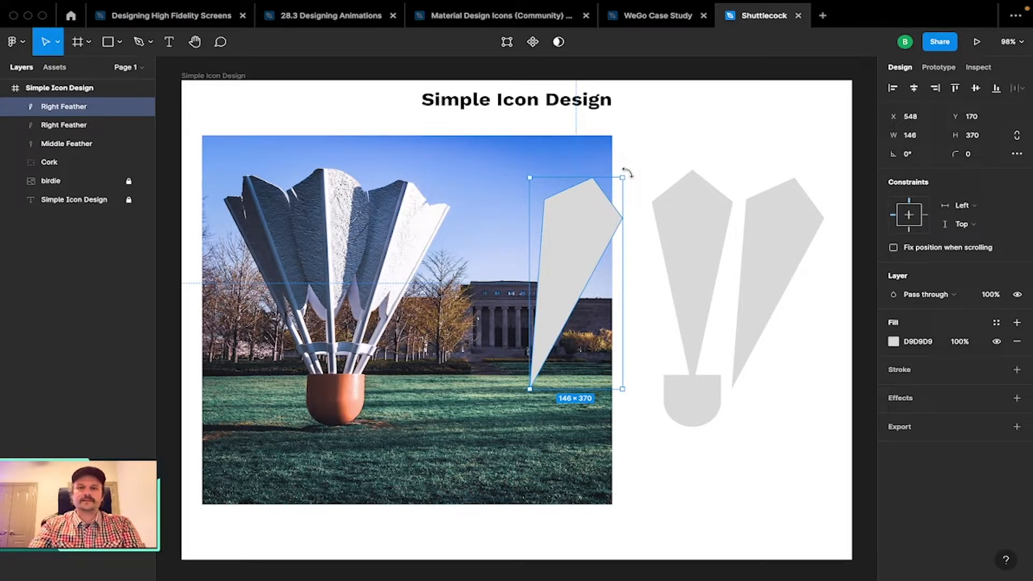
left_click_drag(627, 173, 543, 169)
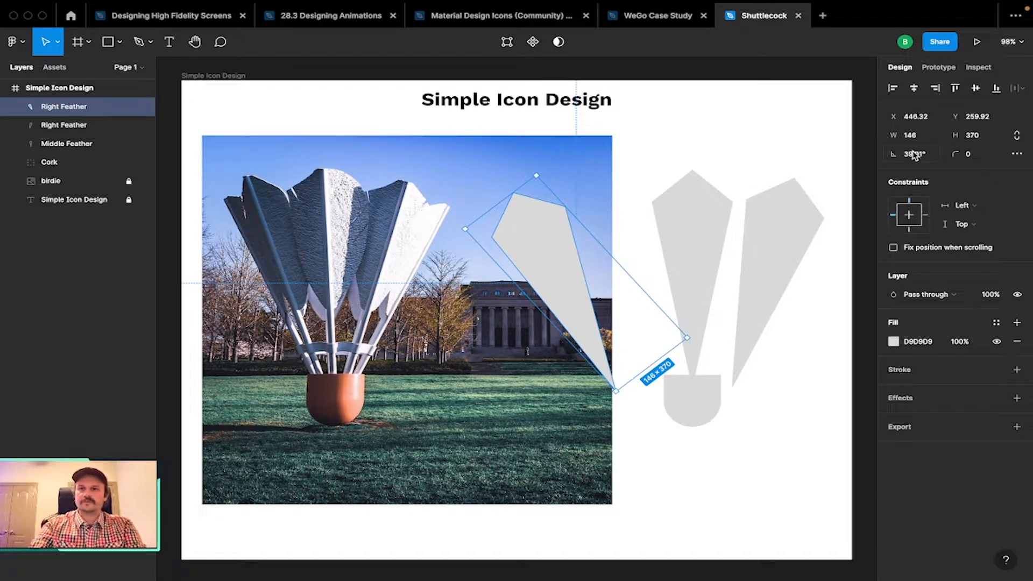
left_click_drag(565, 263, 636, 254)
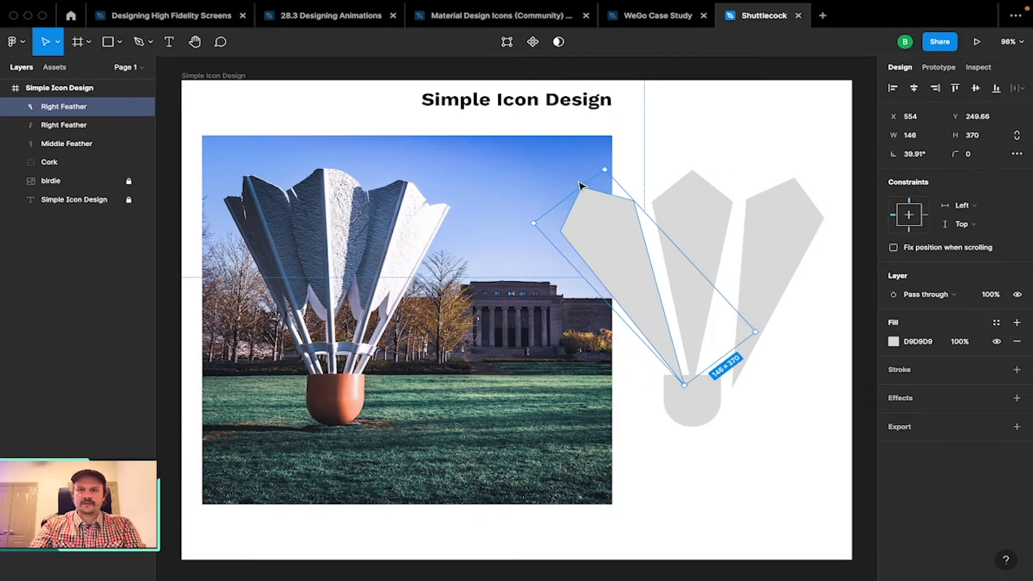
left_click_drag(604, 165, 622, 160)
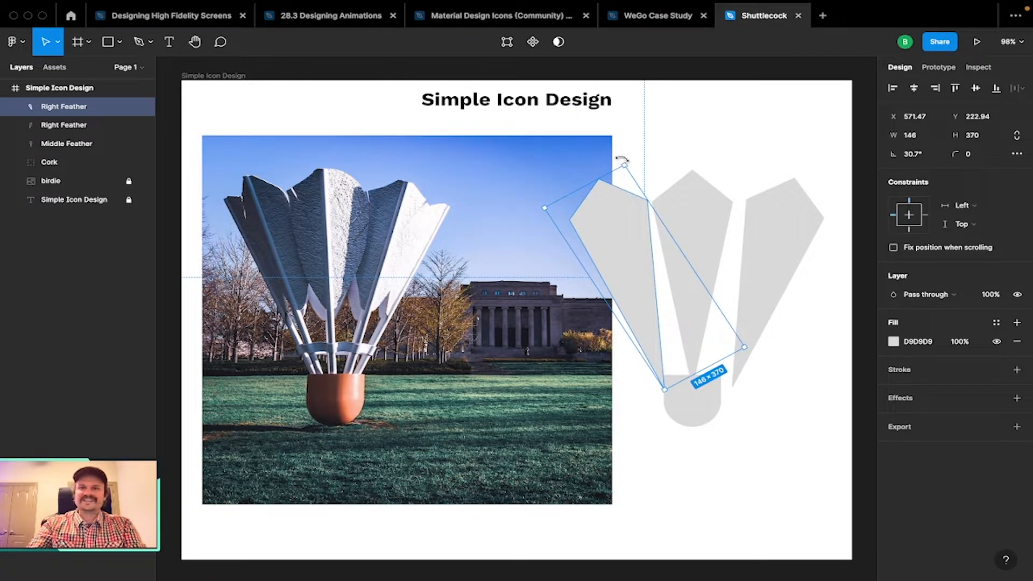
key("Delete")
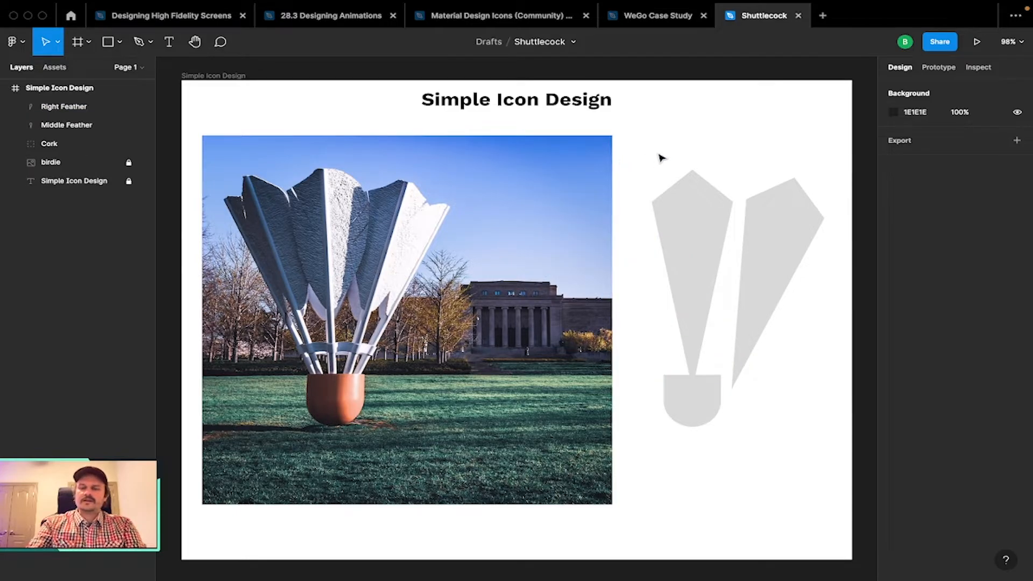
Duplicate the Right Feather and place the copy below the original at X 900, Y 419.
left_click(779, 225)
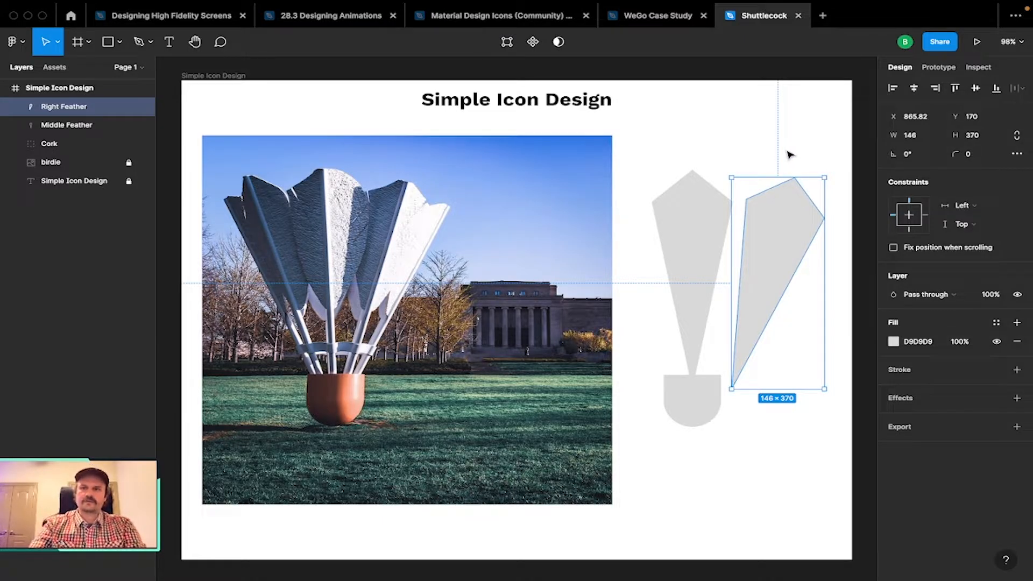
scroll(774, 231, "down", 1)
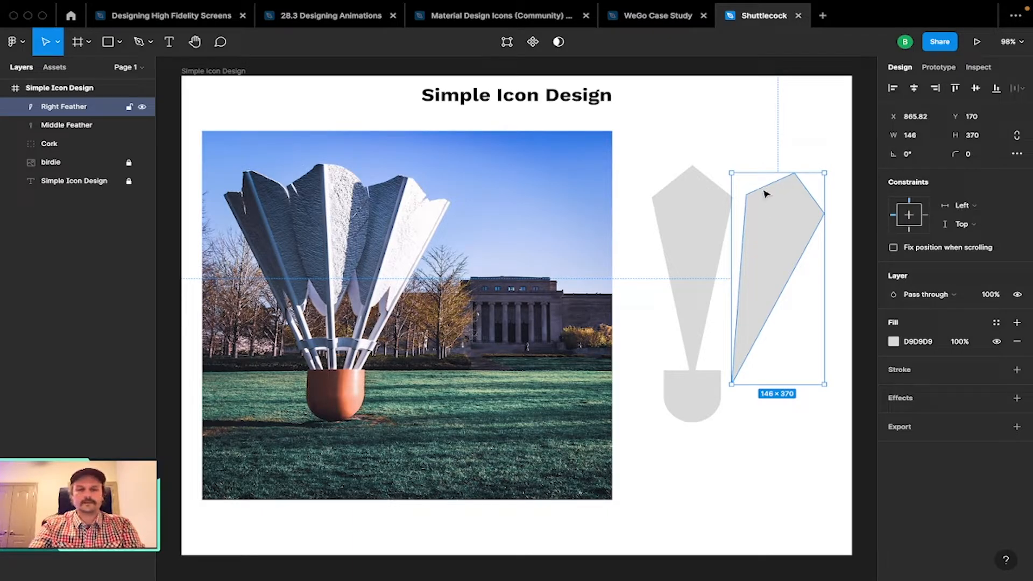
left_click_drag(773, 214, 802, 352)
key("super+d")
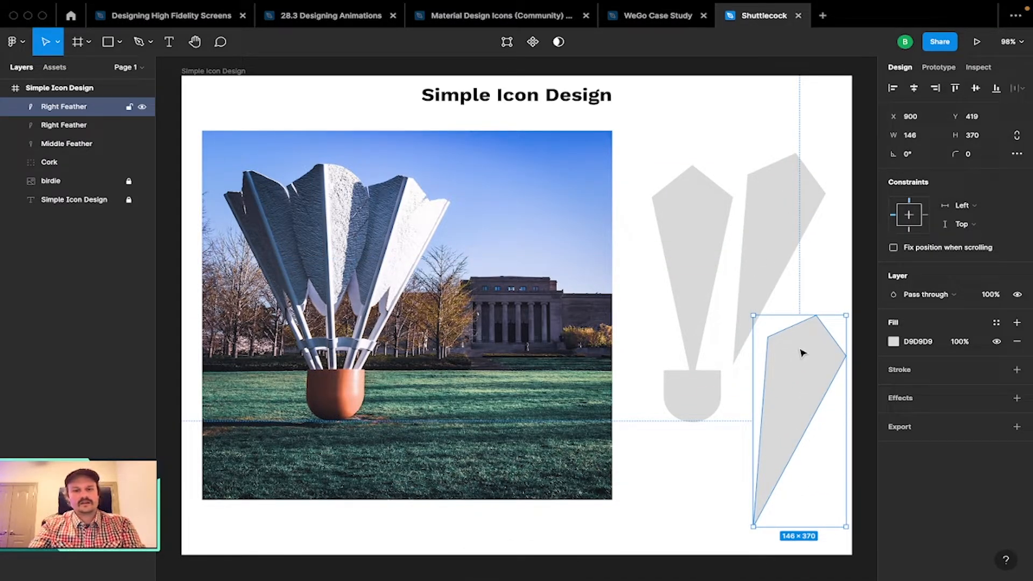
Try flipping the feather copy horizontally and vertically, undoing each change.
key("shift+h")
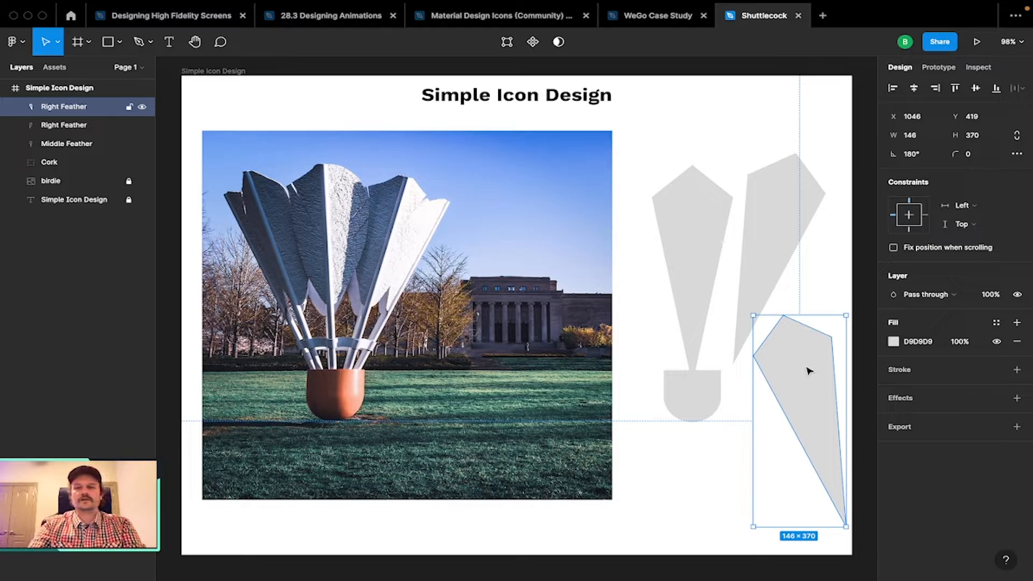
left_click_drag(811, 390, 792, 382)
key("super+z")
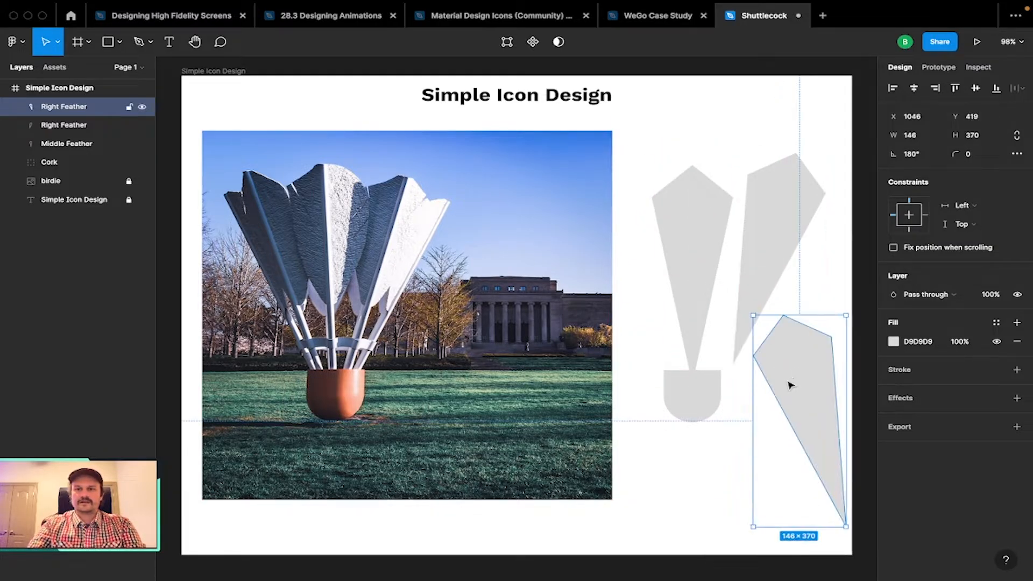
key("super+z")
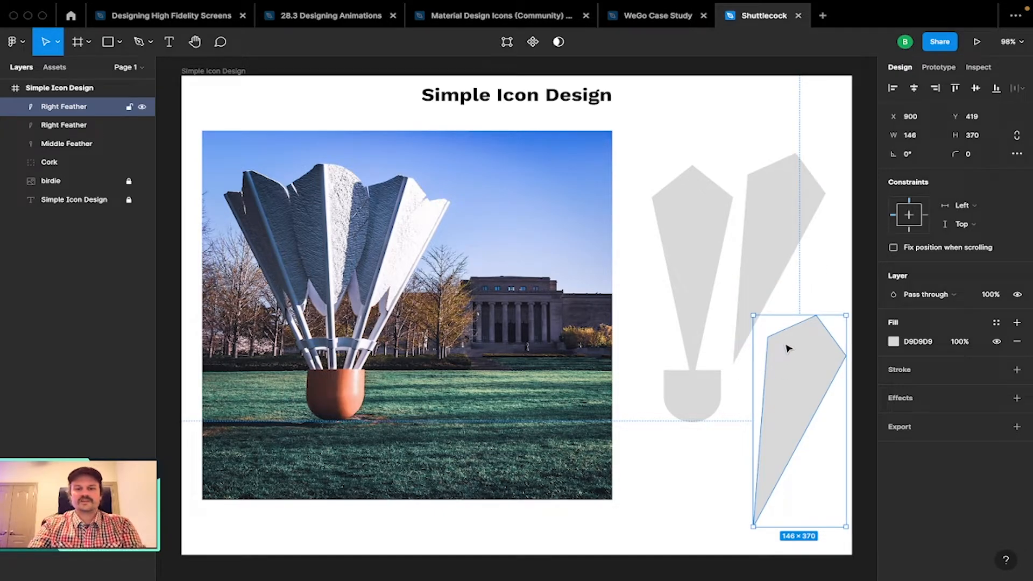
key("shift+v")
key("super+z")
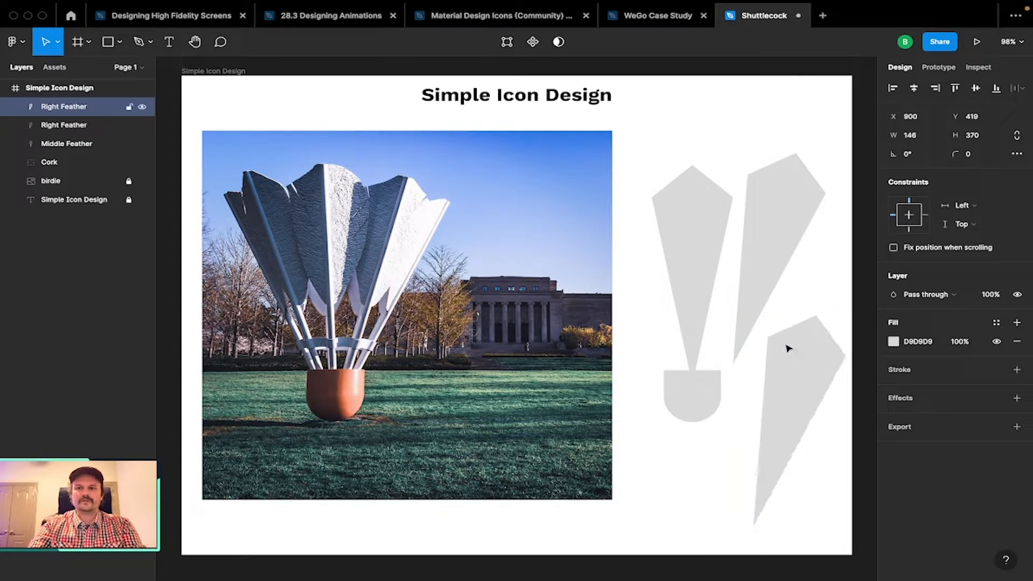
Mirror the feather copy horizontally and place it to the left of the Middle Feather at X 740, Y 135.
key("shift+v")
key("shift+v")
key("shift+v")
key("shift+v")
key("shift+v")
key("shift+v")
key("shift+h")
key("shift+h")
key("shift+h")
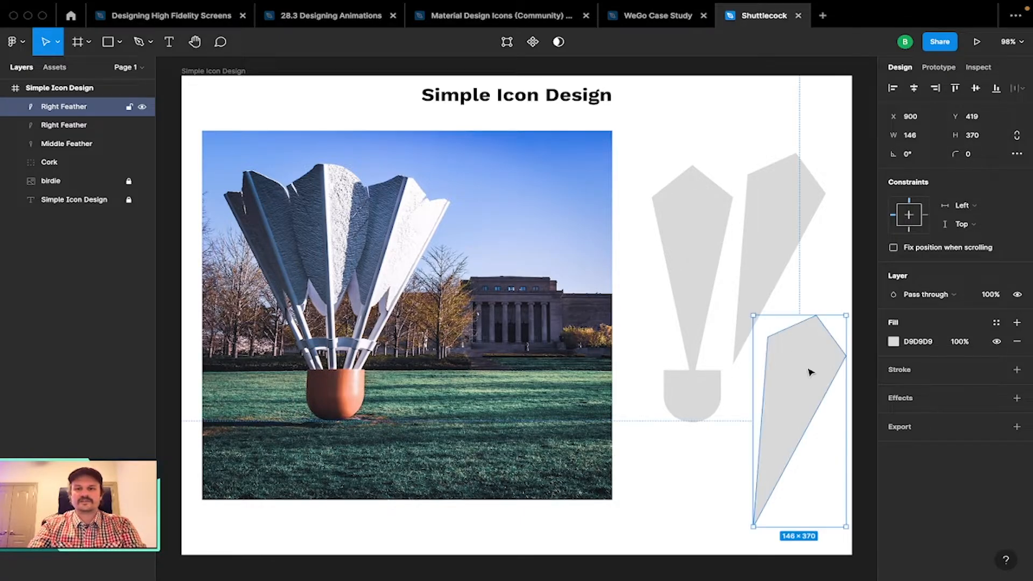
left_click_drag(808, 374, 602, 216)
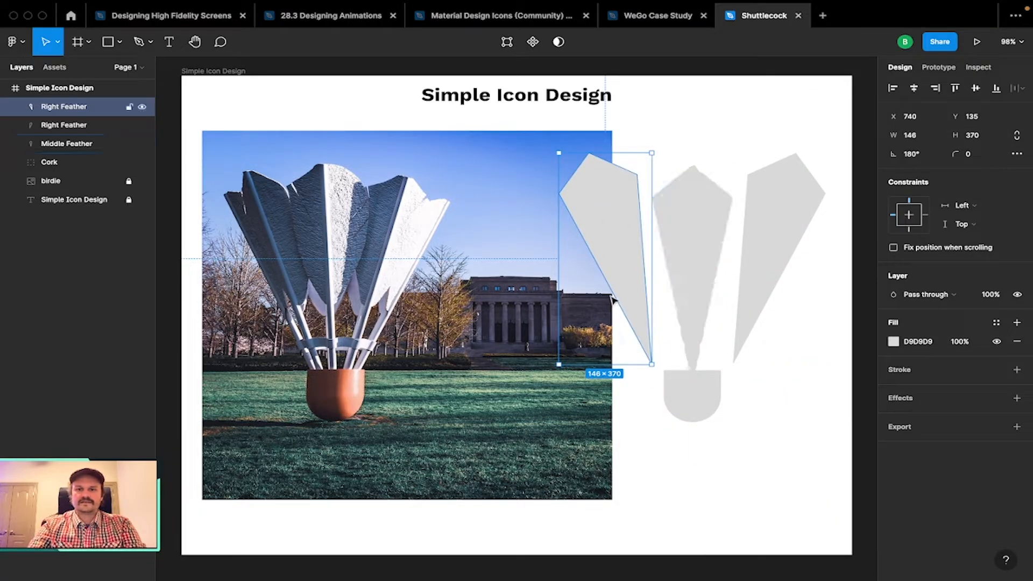
Align all three feathers along their bottom edges.
left_click(749, 219)
left_click(689, 214)
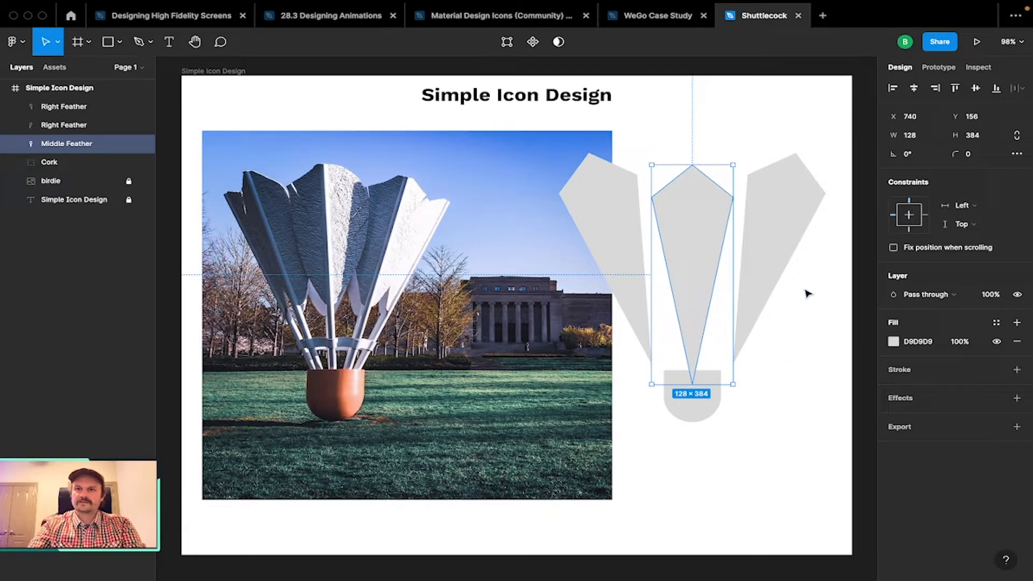
left_click_drag(821, 300, 627, 243)
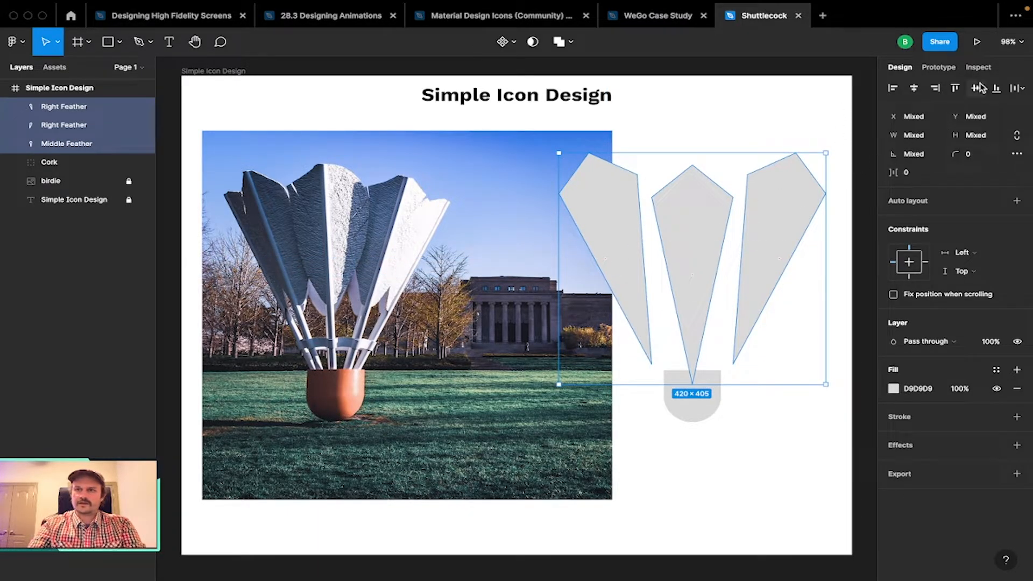
left_click(995, 88)
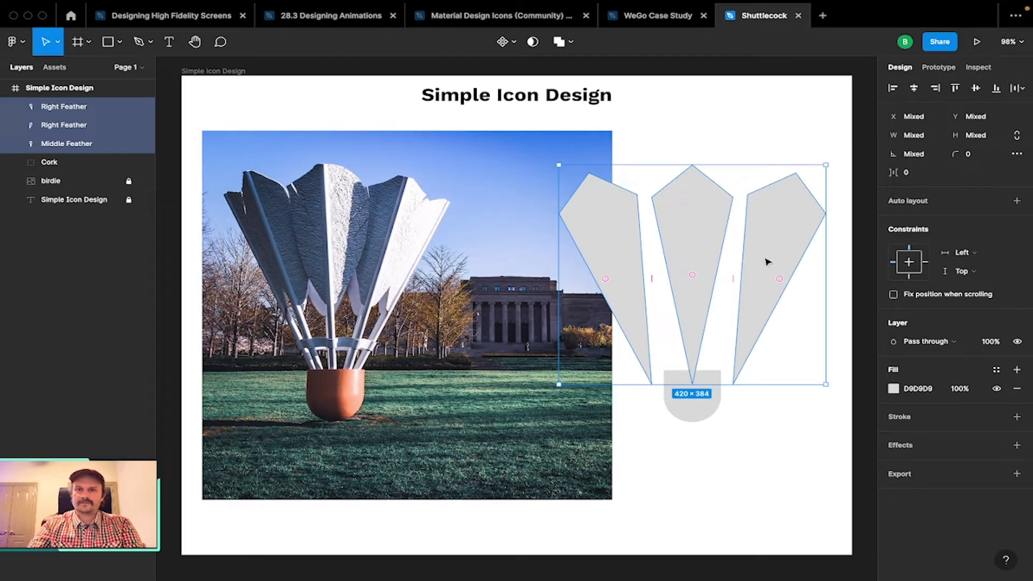
Shift the Middle Feather off centre so it overlaps the Right Feather, and select all three feathers to check the alignment options.
left_click(692, 223)
left_click_drag(691, 223, 715, 219)
left_click(805, 136)
left_click_drag(819, 156, 634, 253)
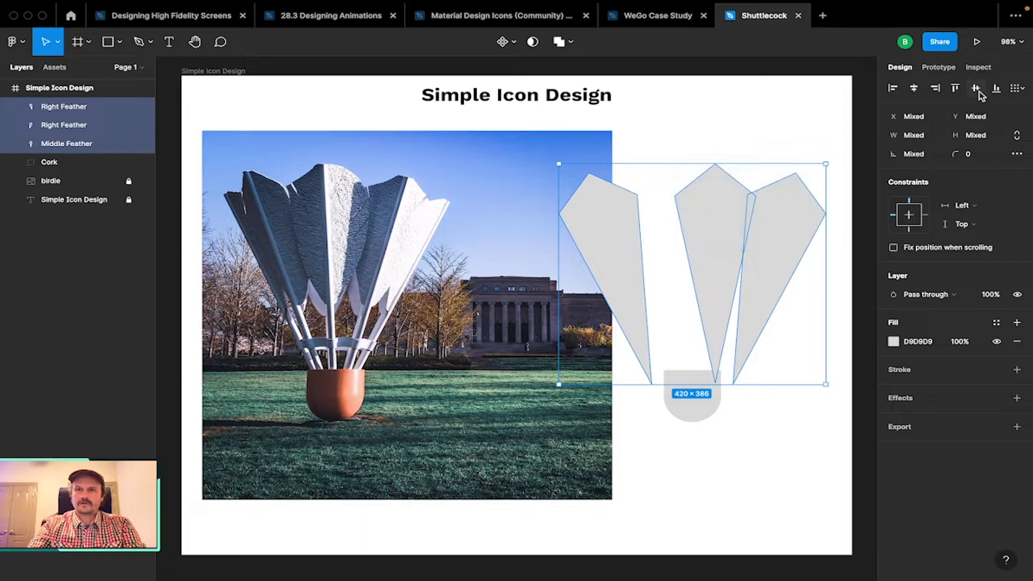
key("Escape")
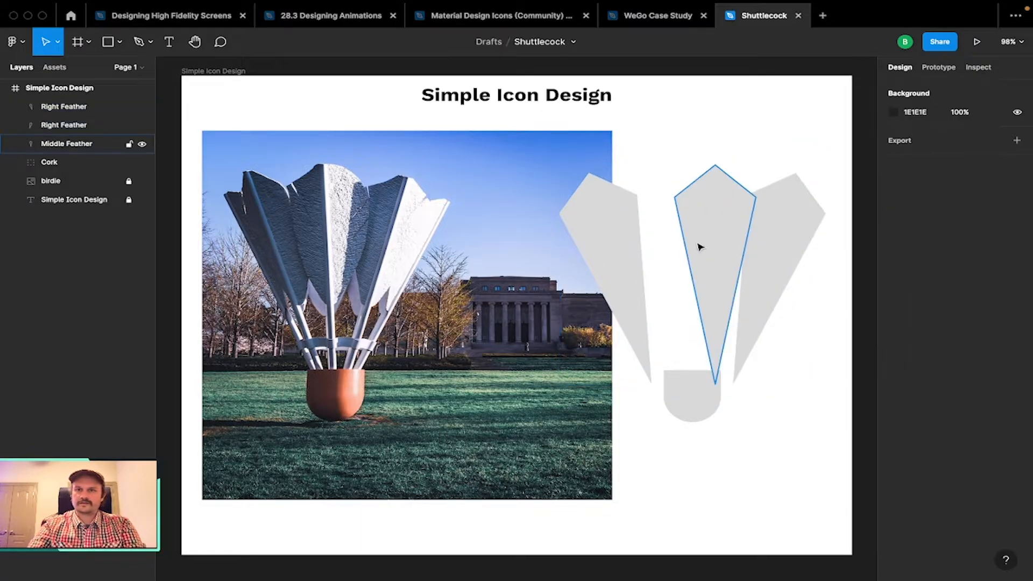
Try evening out the three feathers' spacing with Tidy up, and undo the rearrangement.
left_click(778, 231)
left_click(704, 233)
left_click(602, 240, "shift")
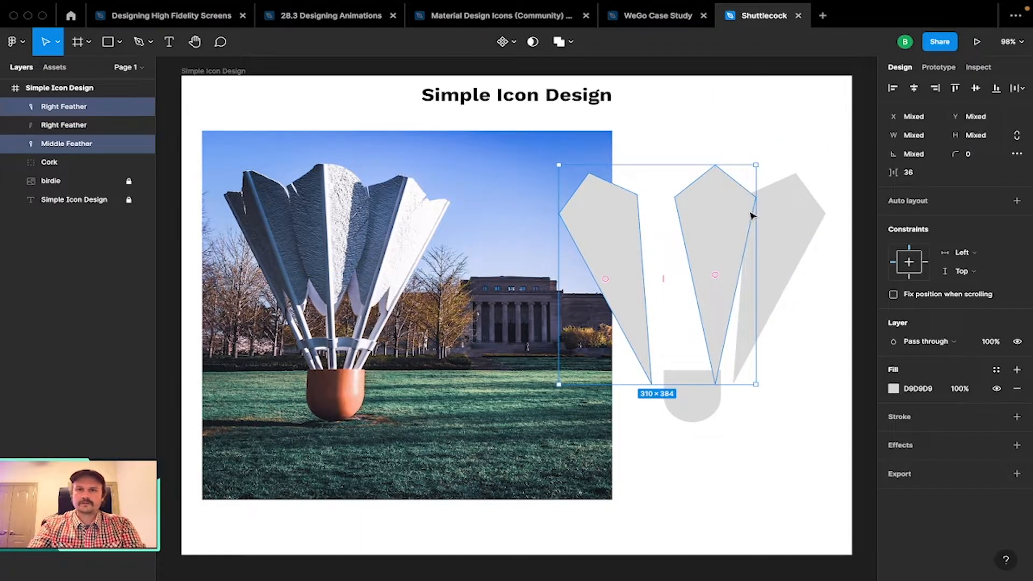
left_click(803, 202)
left_click(822, 156)
left_click_drag(830, 130, 632, 268)
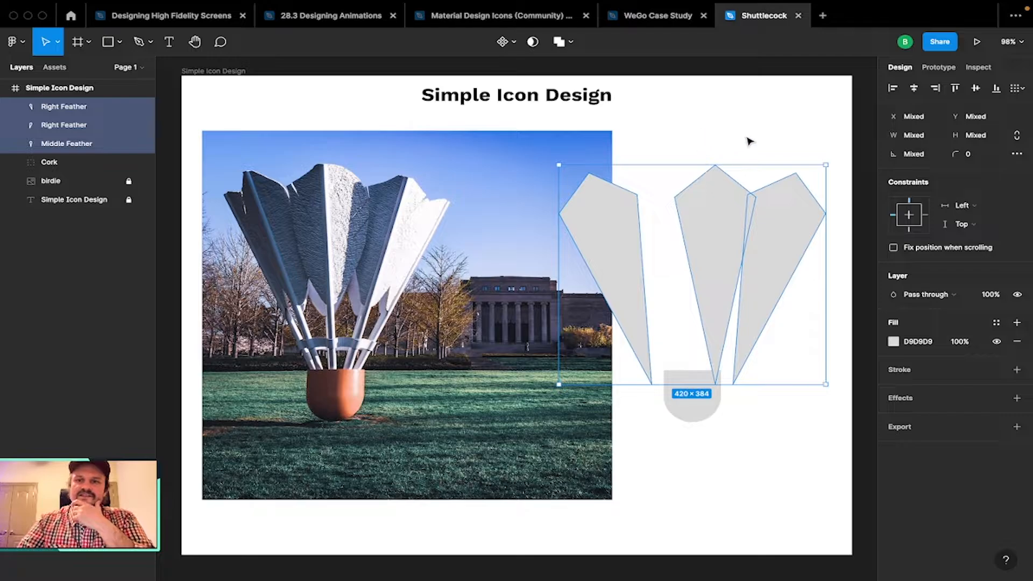
key("Escape")
left_click_drag(818, 157, 619, 233)
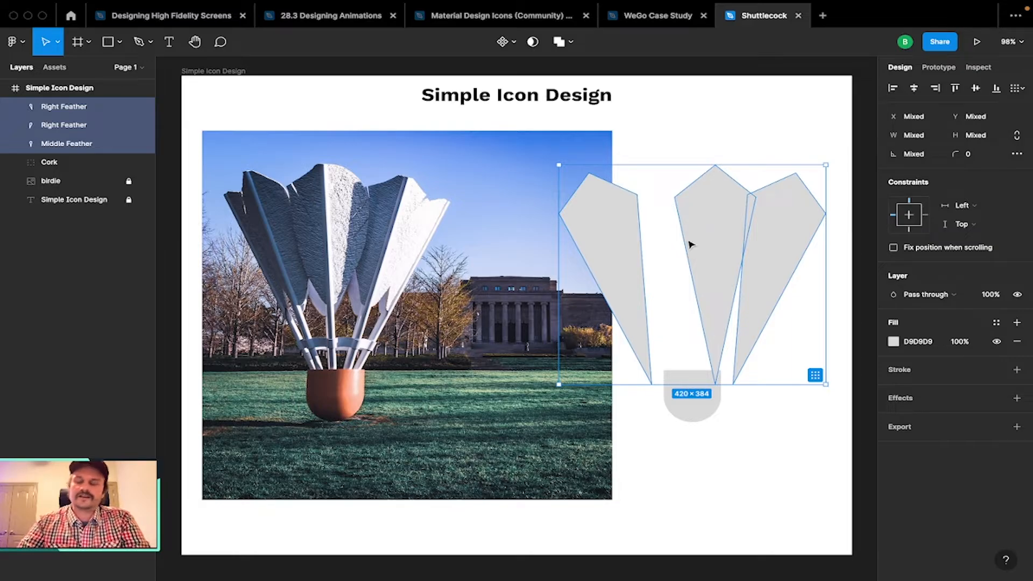
left_click(815, 376)
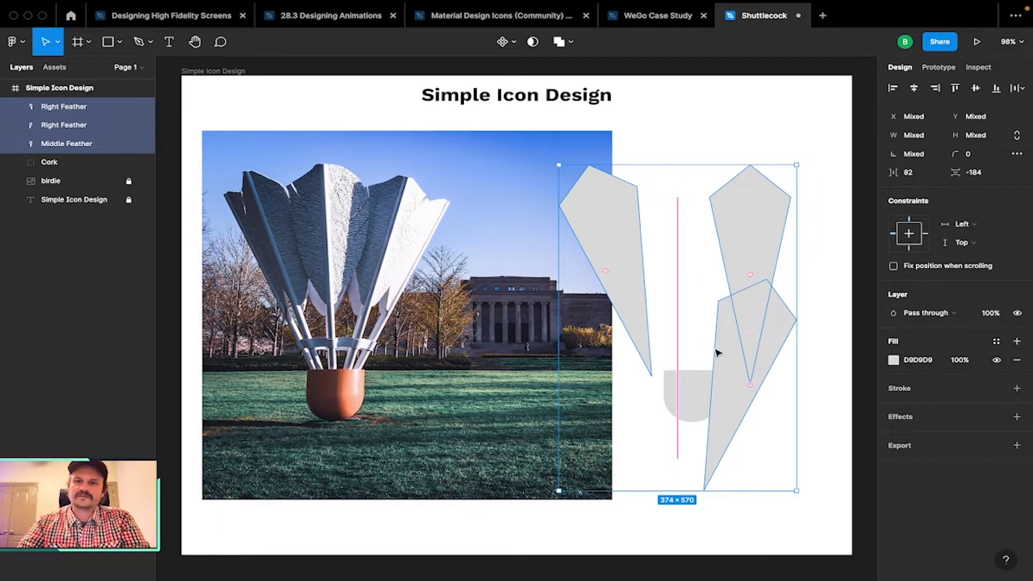
key("super+z")
Move the Middle Feather back between the two side feathers at X 740, Y 156.
left_click(729, 145)
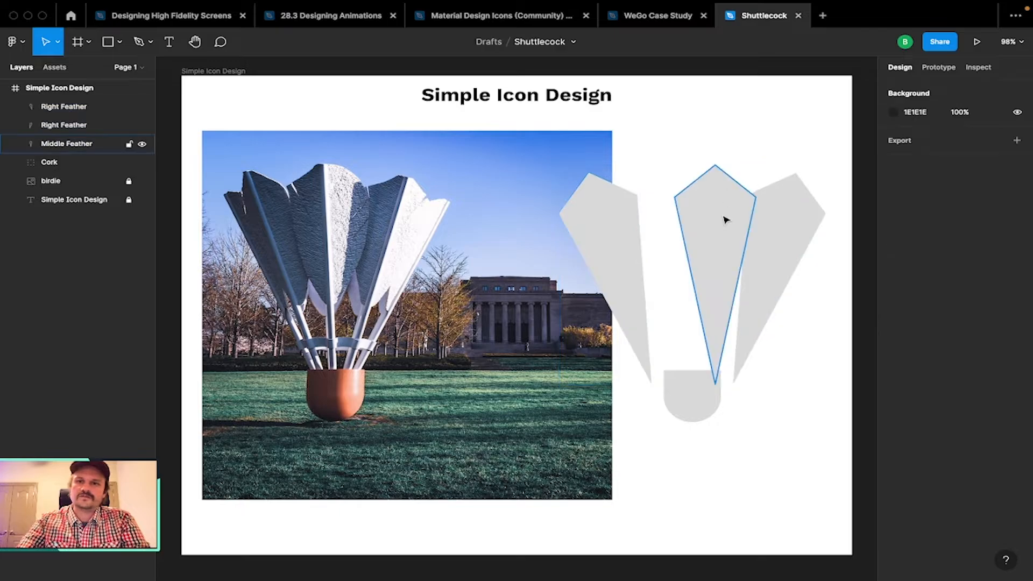
left_click_drag(725, 219, 699, 220)
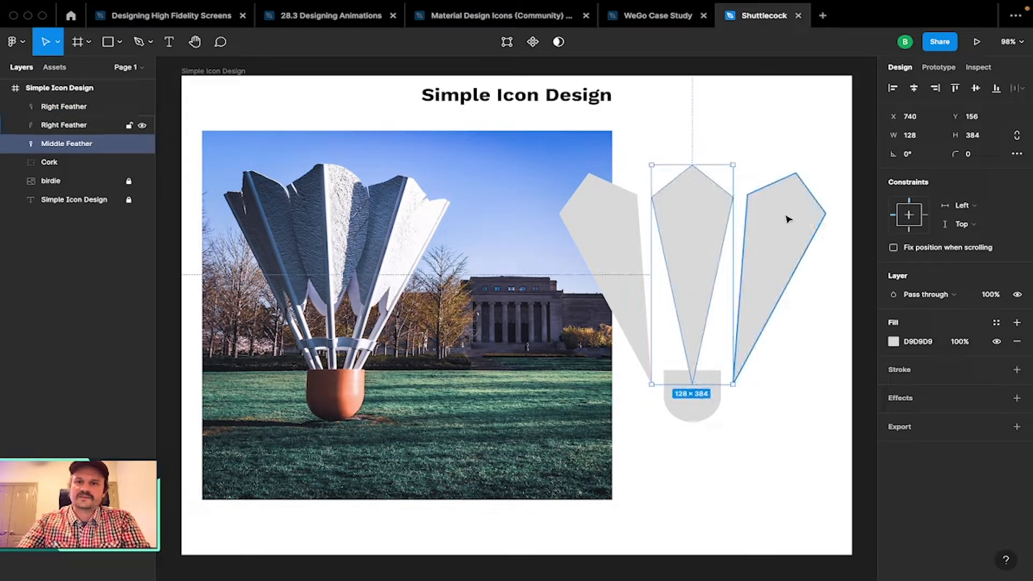
Select all three feathers and adjust the even horizontal spacing between them on the canvas to -30.
left_click(786, 218)
left_click(689, 211, "shift")
left_click(630, 215, "shift")
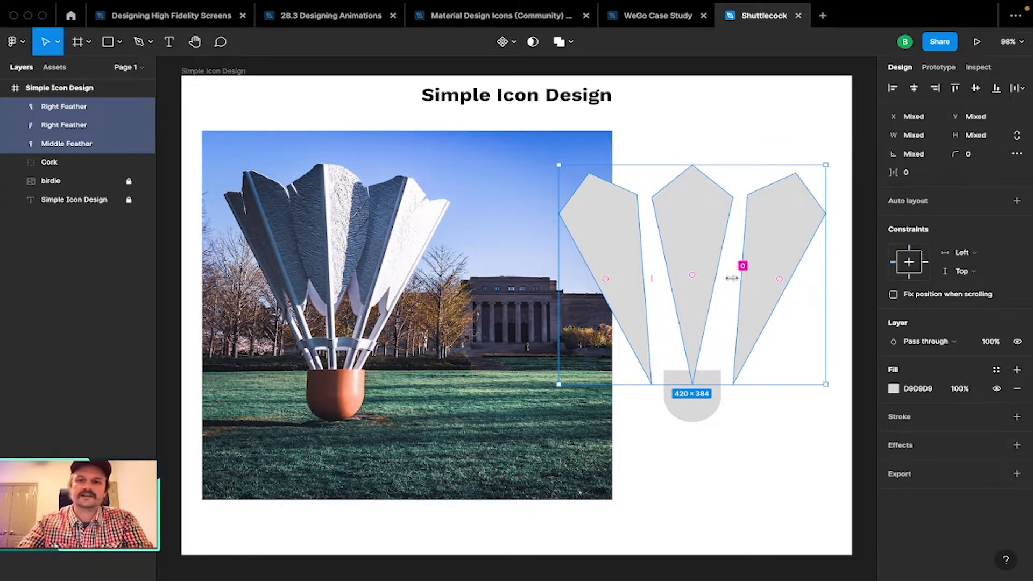
scroll(730, 277, "up", 1)
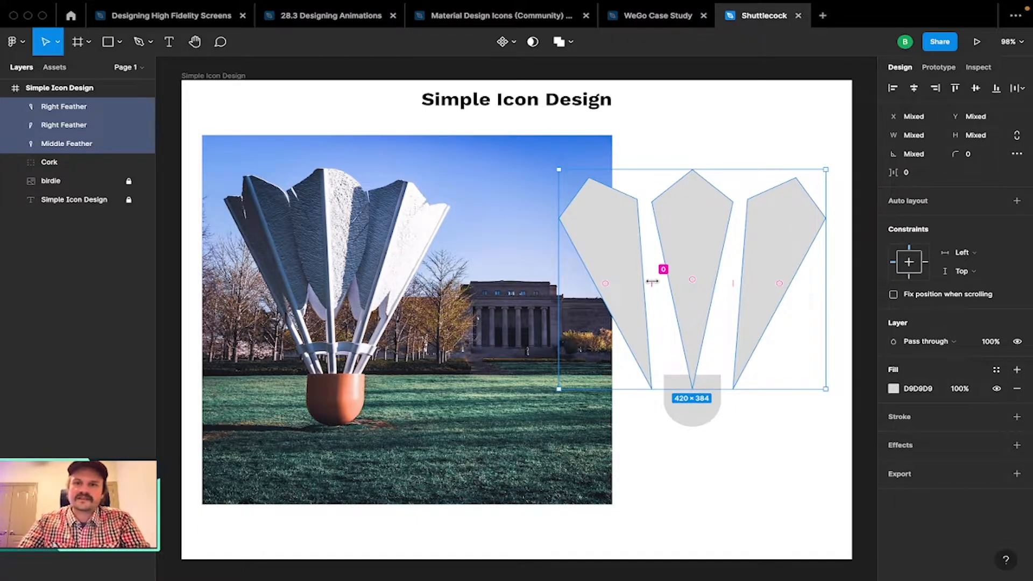
left_click(895, 174)
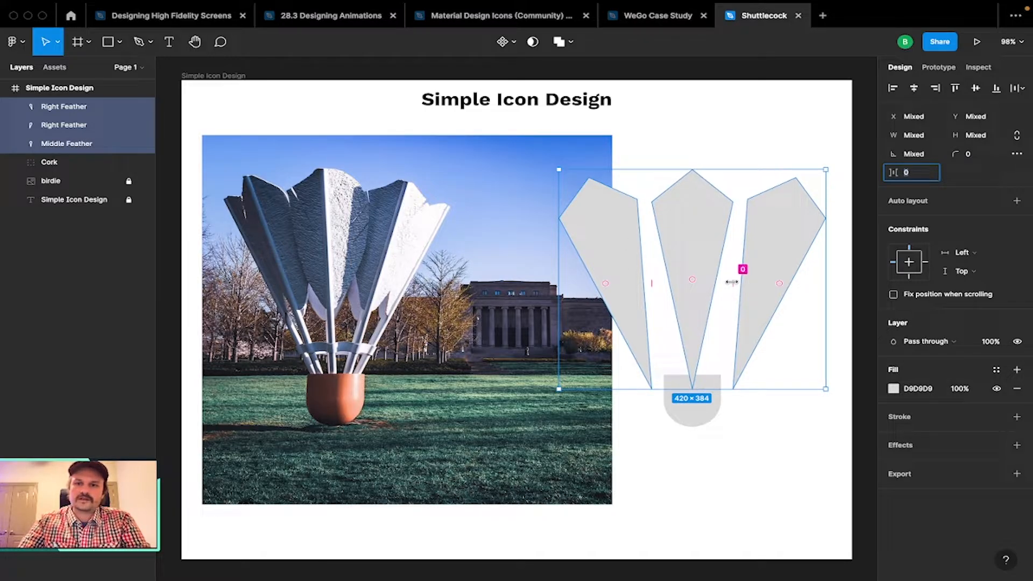
left_click_drag(731, 282, 687, 286)
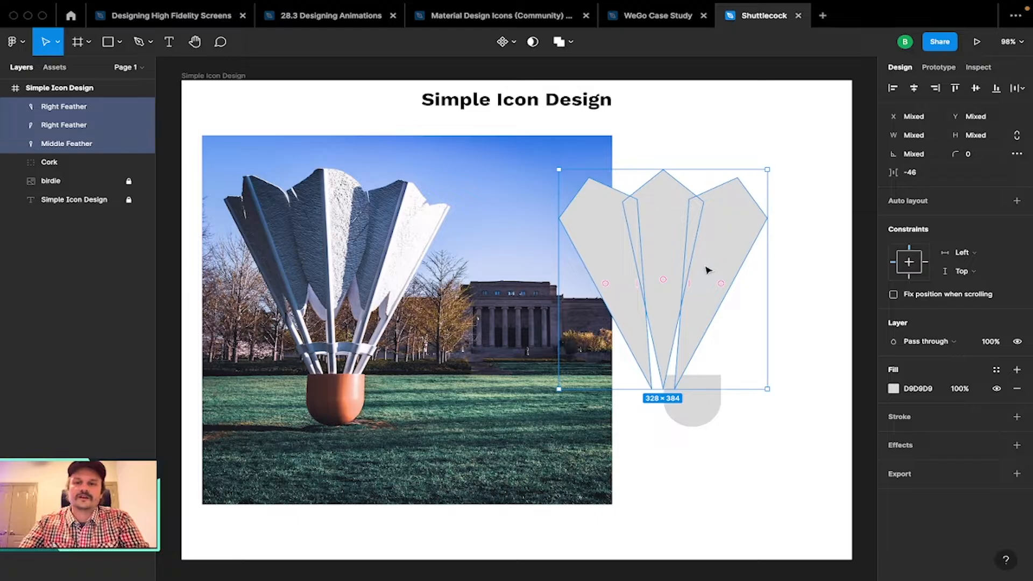
mouse_move(692, 285)
left_mouse_down()
mouse_move(718, 279)
mouse_move(670, 281)
mouse_move(710, 280)
left_mouse_up()
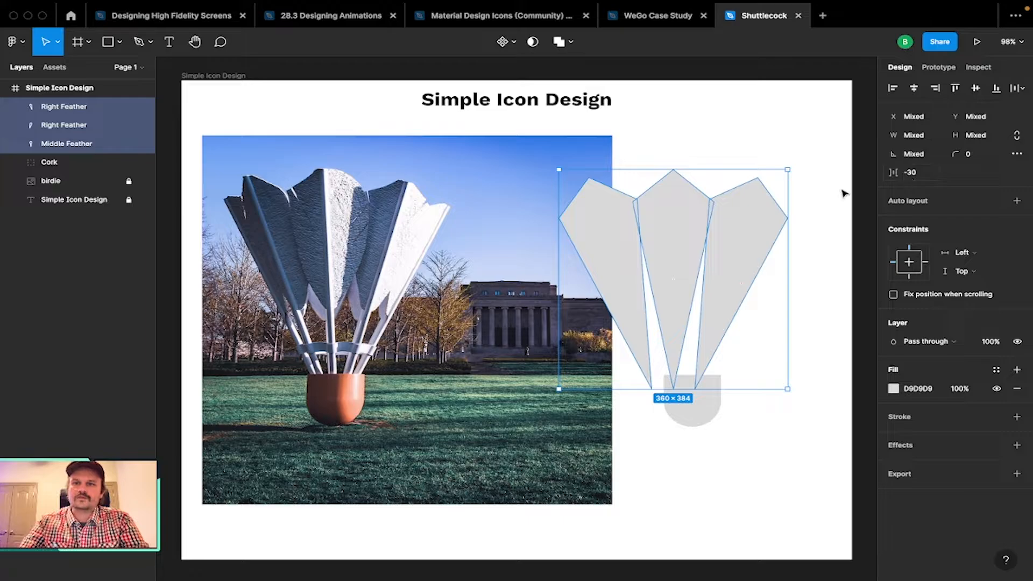
Tighten the horizontal spacing between the three feathers to -50 and deselect them.
left_click(915, 173)
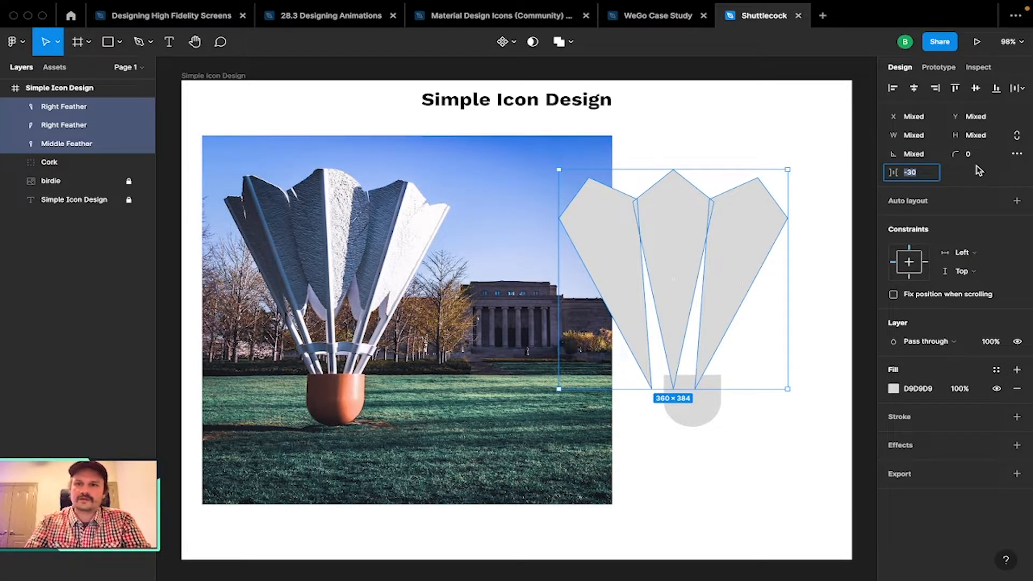
key("Down")
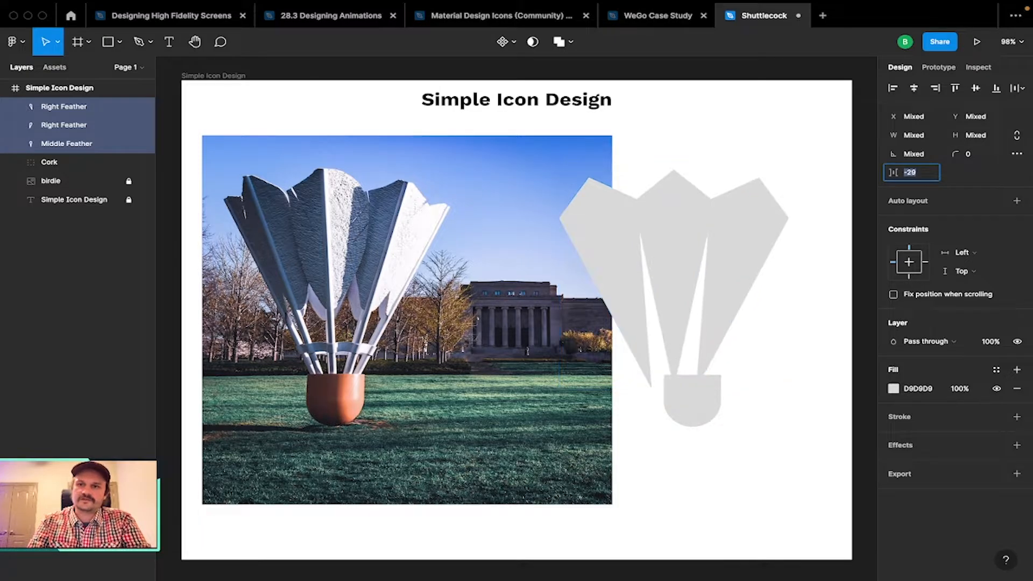
key("Up")
key("Up")
key("Up")
key("Up")
key("Up")
key("Up")
key("Up")
key("Up")
key("Up")
key("Up")
key("Up")
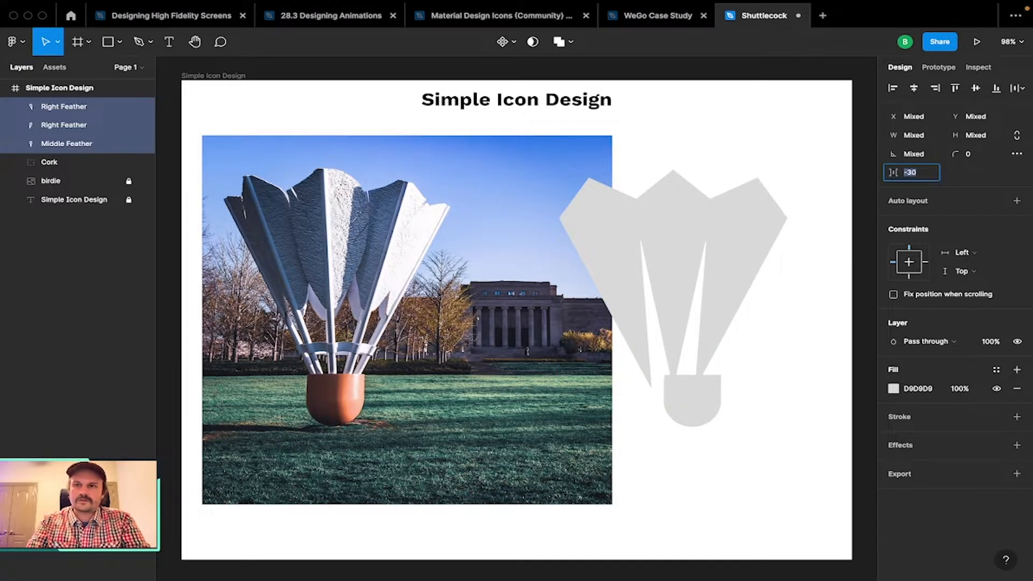
key("shift+Down")
key("shift+Down")
key("shift+Down")
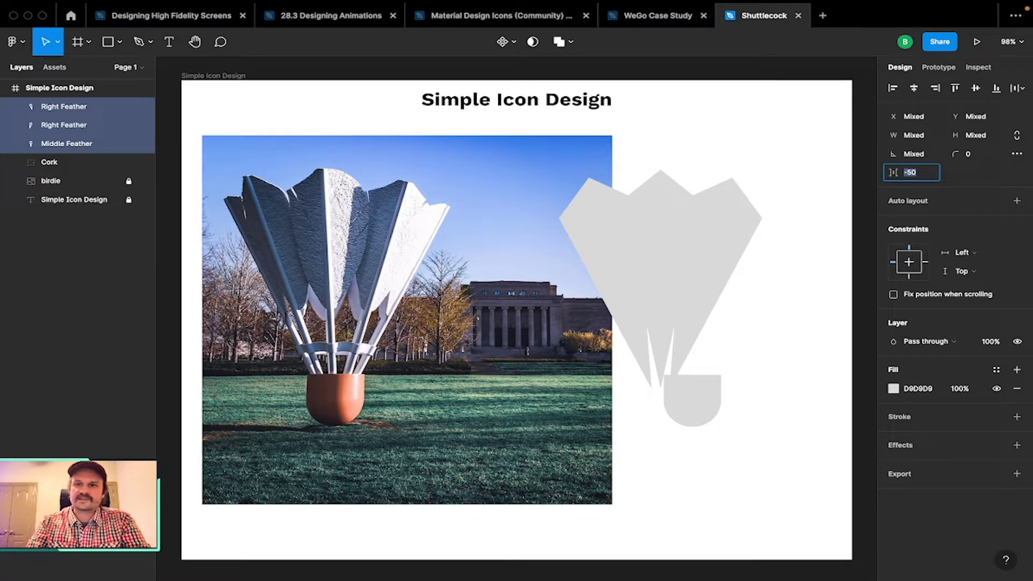
left_click(806, 232)
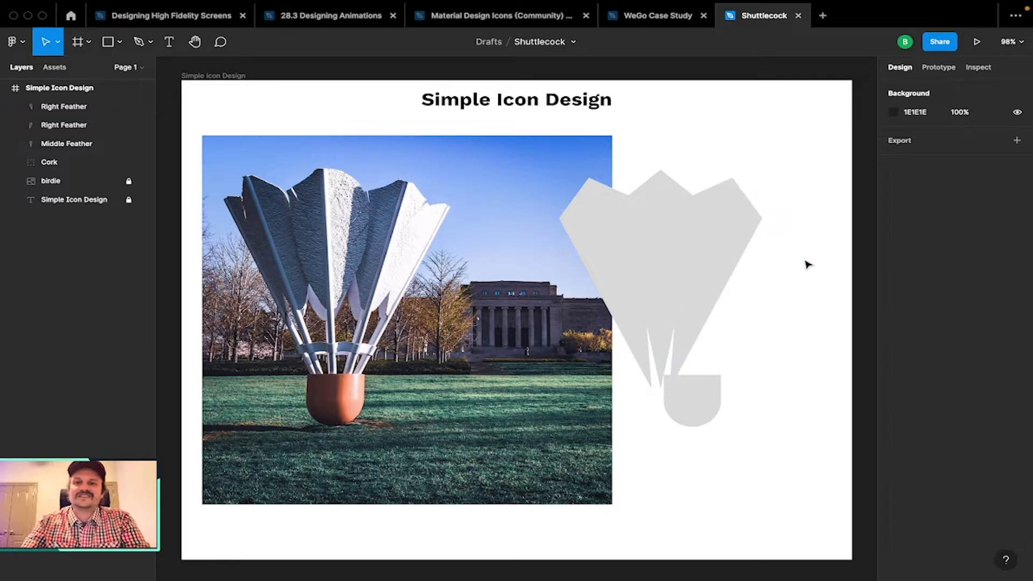
Move the three feathers together toward the blank area beside the photo, and shift the Cork to X 851, Y 614.
left_click_drag(807, 265, 610, 250)
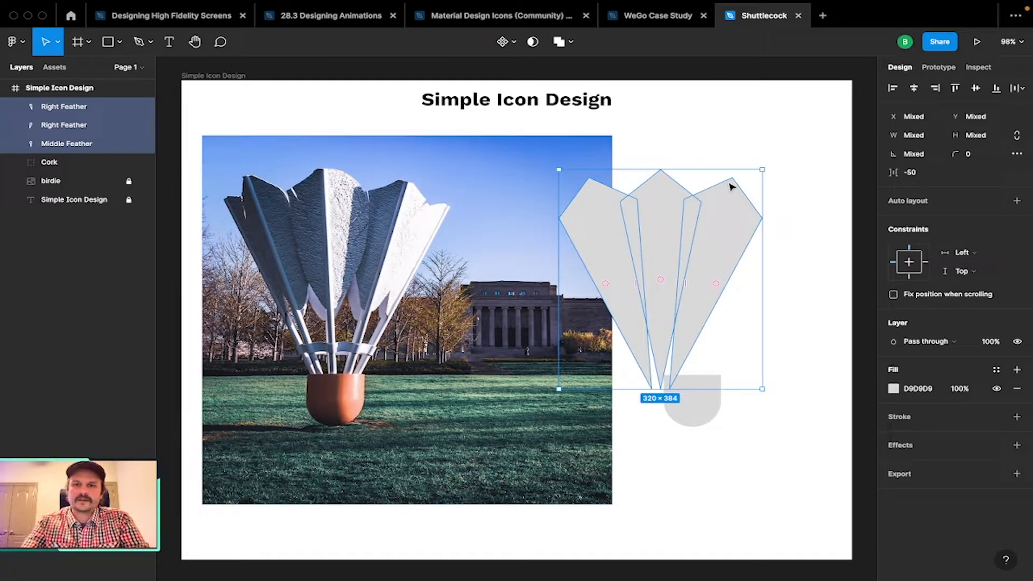
left_click_drag(675, 215, 719, 192)
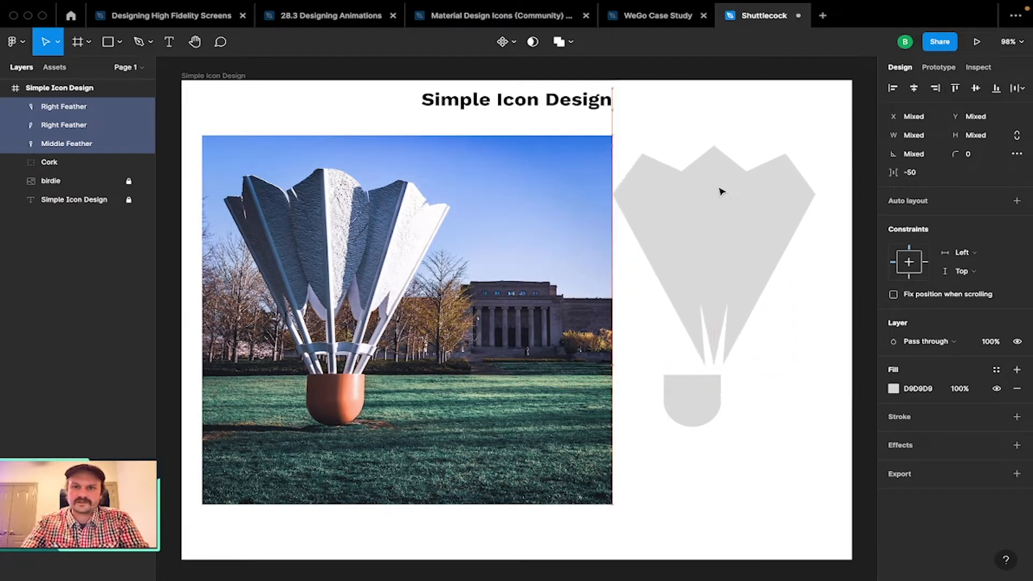
left_click_drag(692, 398, 752, 455)
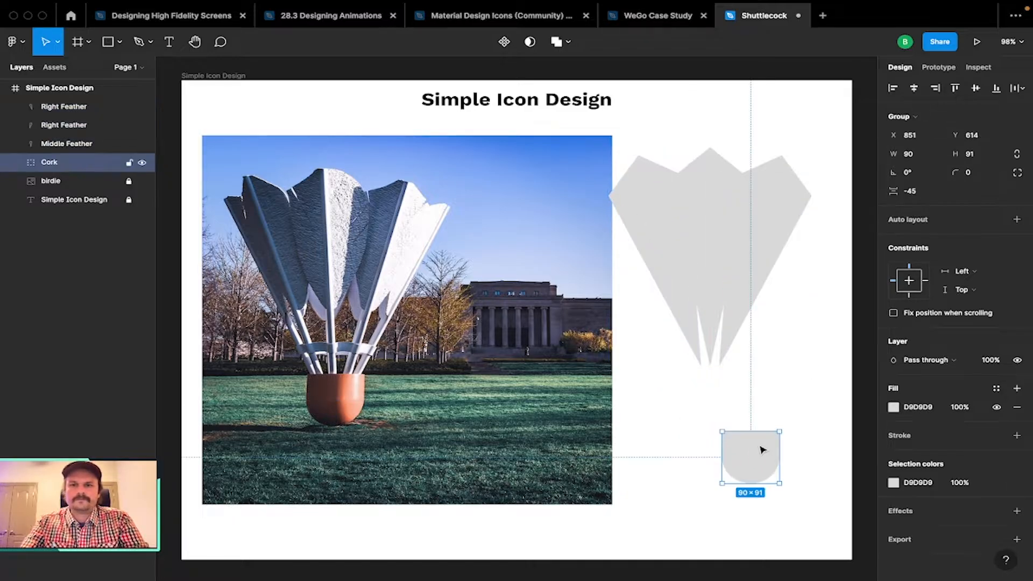
left_click(806, 389)
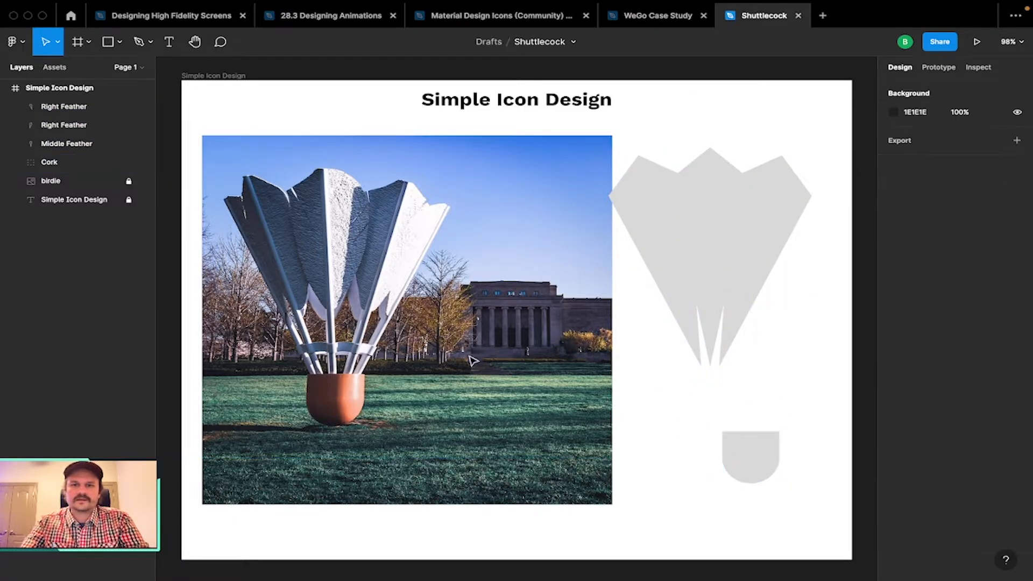
Delete the birdie photo, and move the three feathers to the middle of the frame with the Cork centred just below them.
left_click(89, 180)
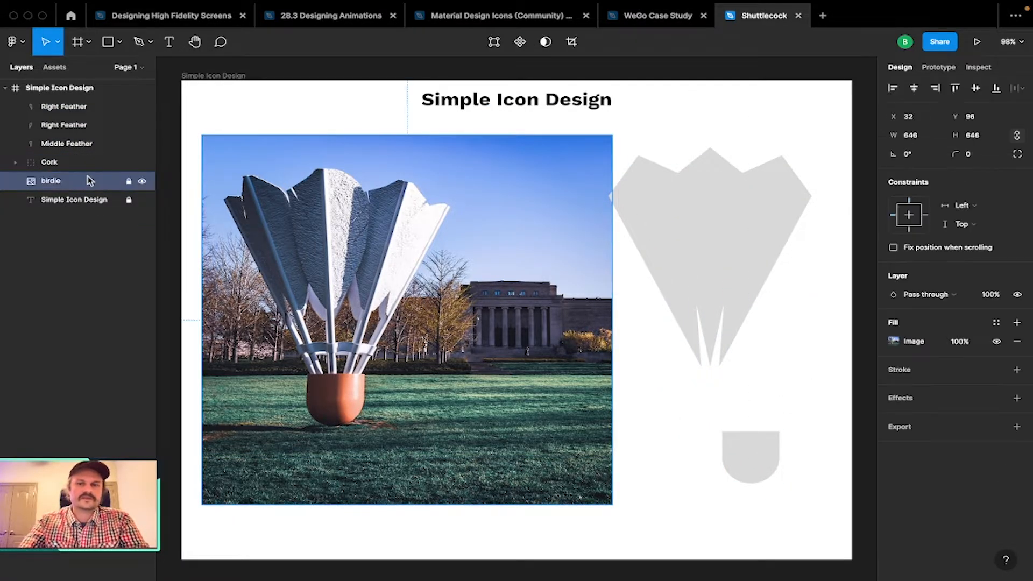
key("Delete")
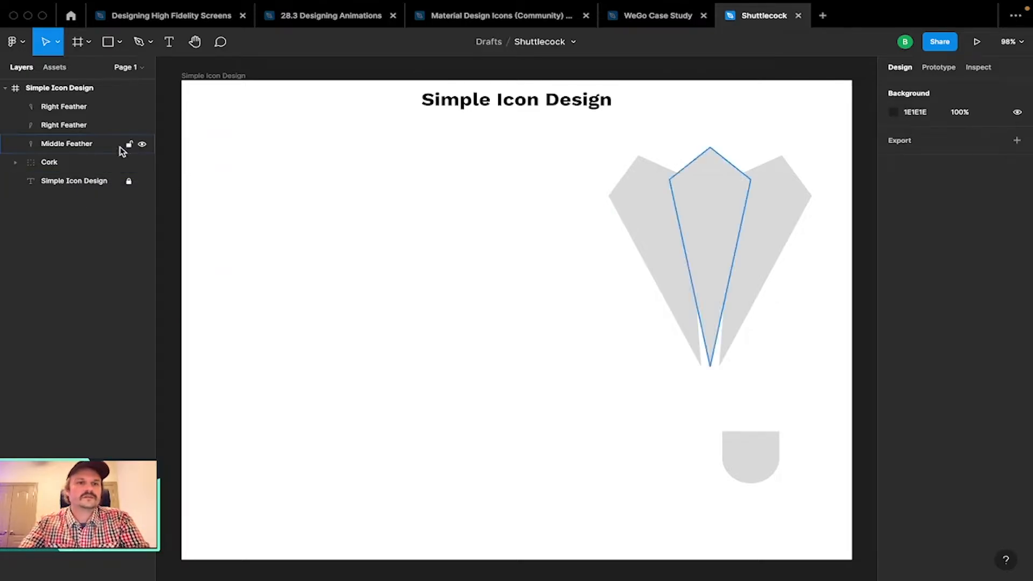
left_click_drag(505, 181, 791, 306)
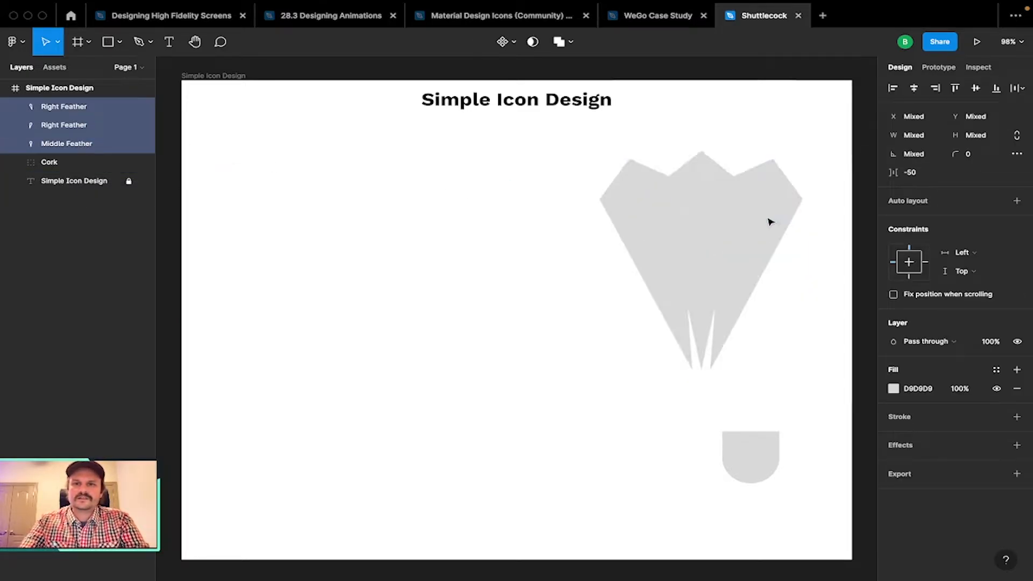
left_click_drag(767, 221, 581, 244)
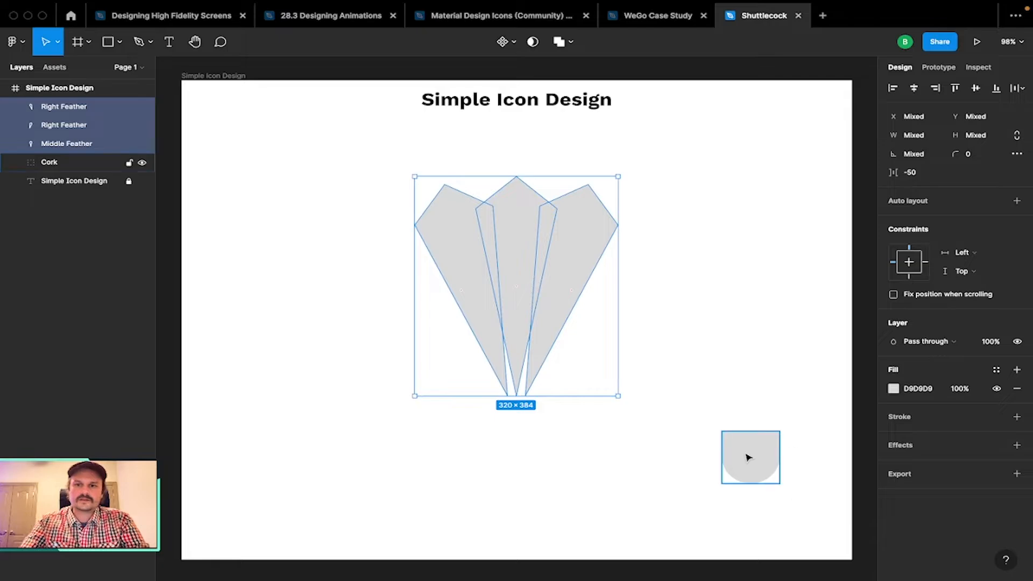
left_click_drag(747, 456, 519, 438)
left_click(618, 417)
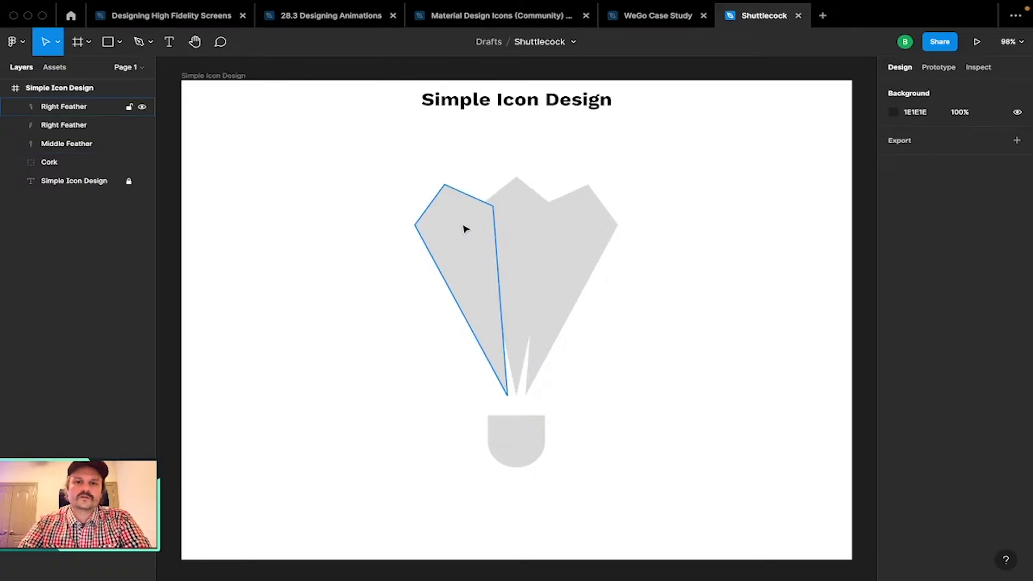
Select each of the three feathers in turn to examine how their separate shapes overlap.
left_click(515, 218)
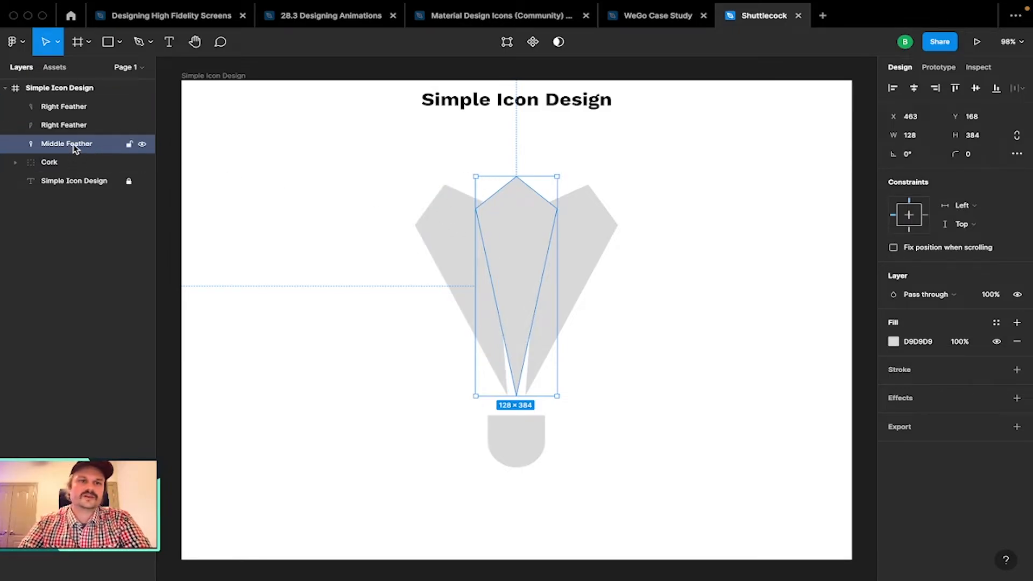
left_click(475, 219)
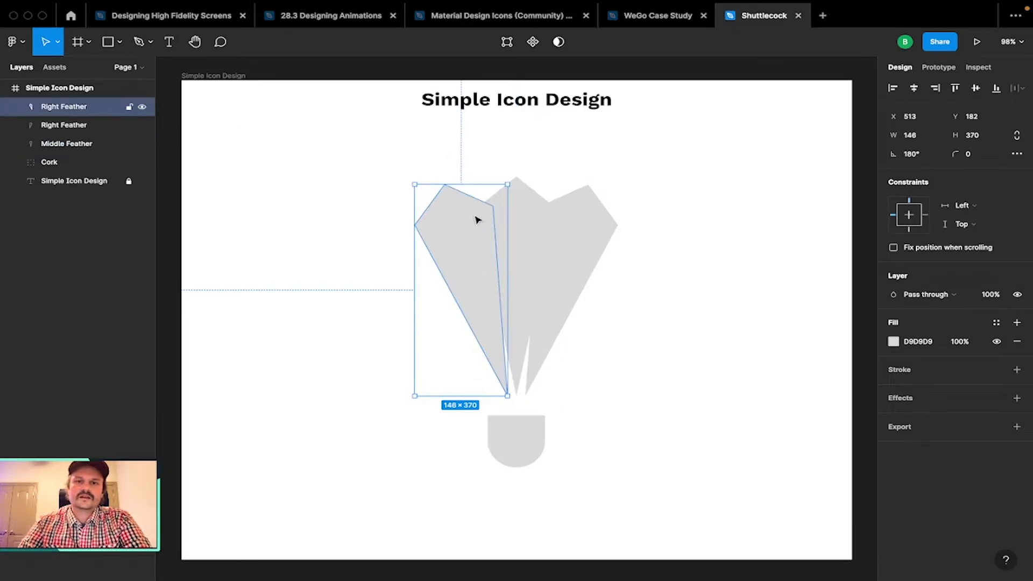
left_click(526, 217)
left_click(469, 224)
left_click(590, 224)
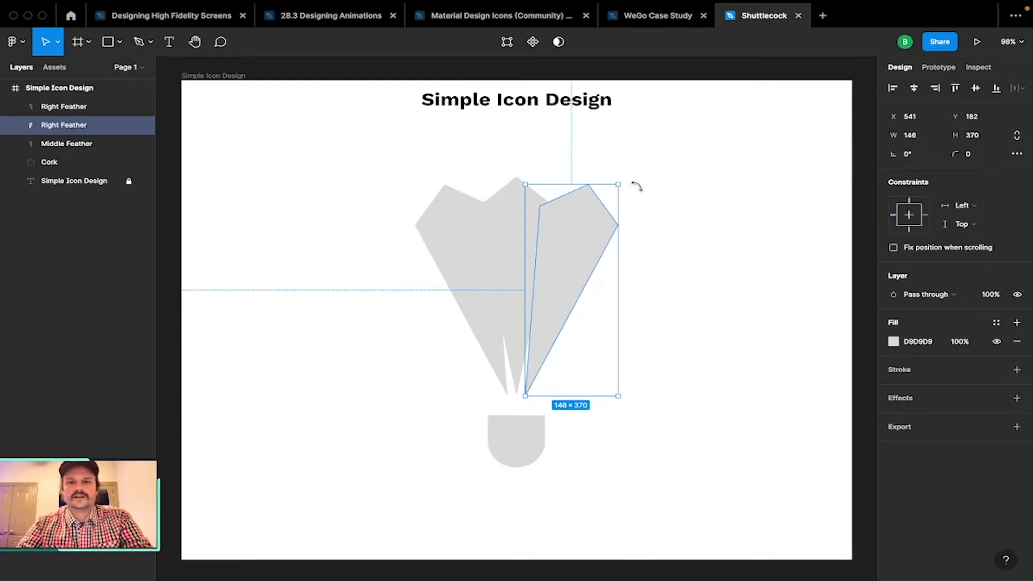
left_click(665, 190)
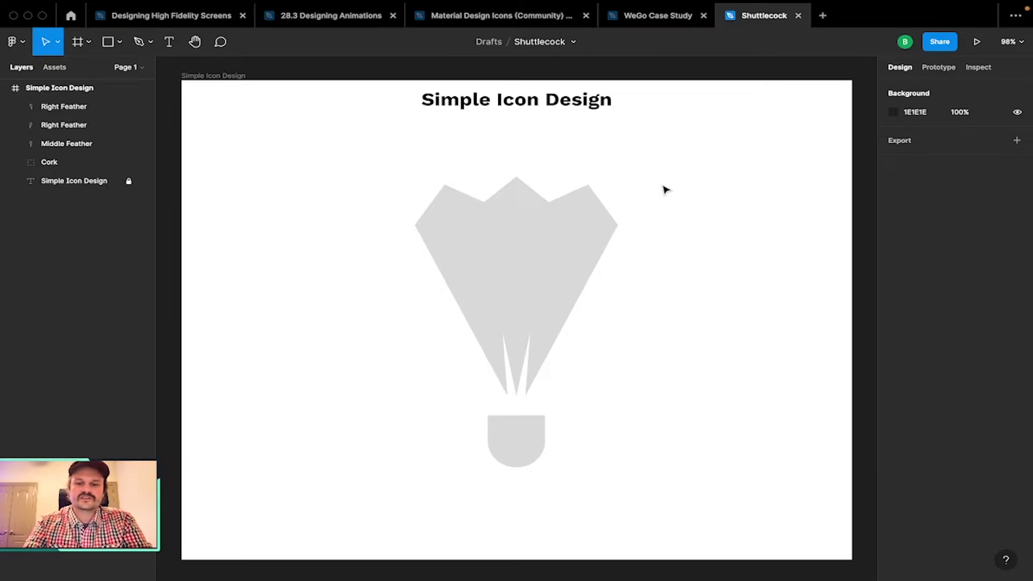
Show the design's outlines to examine where the feathers intersect, compare with the filled view, and hide the outlines again.
key("ctrl+shift+3")
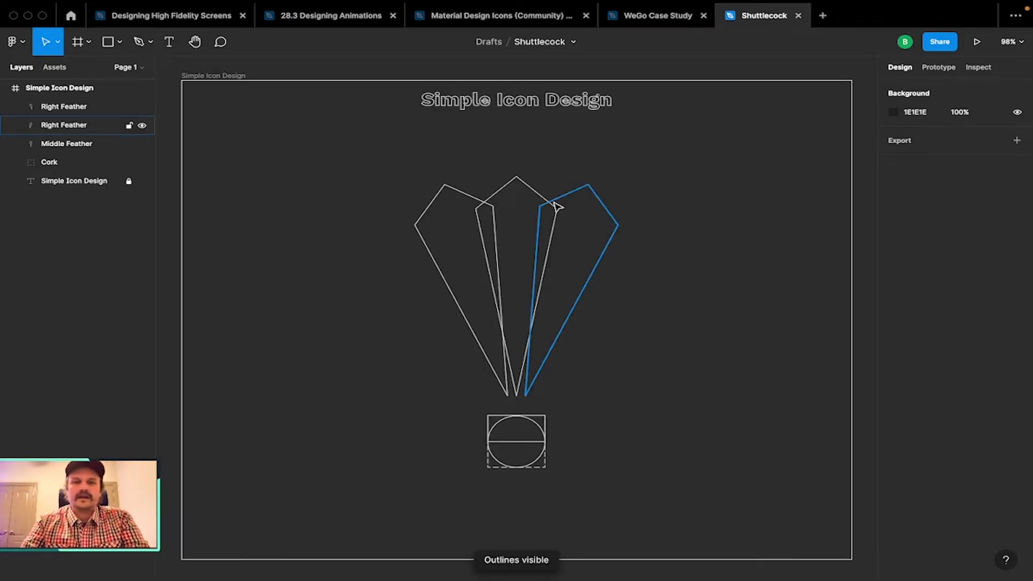
scroll(554, 203, "up", 5)
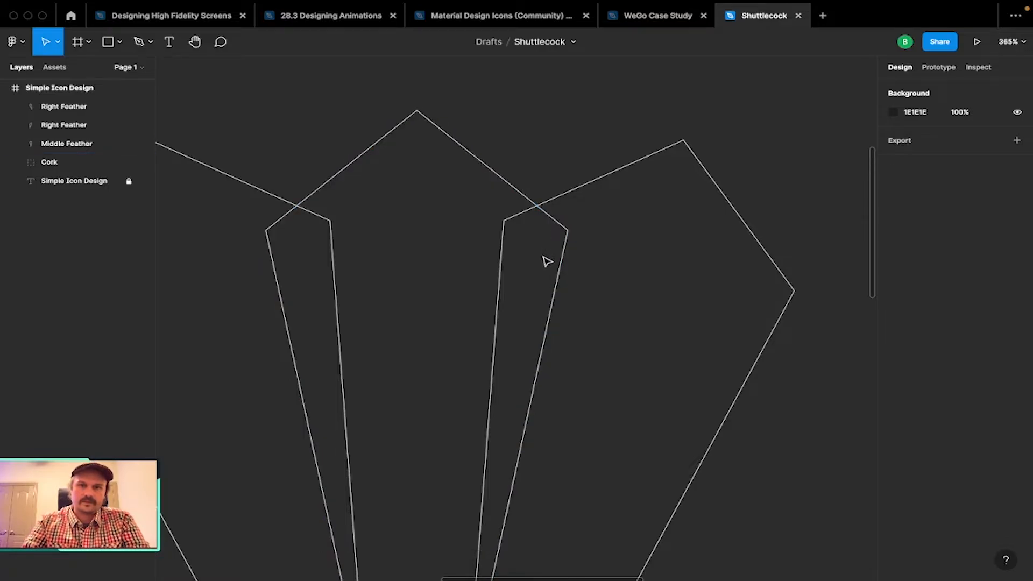
scroll(537, 285, "down", 2)
scroll(534, 290, "down", 4)
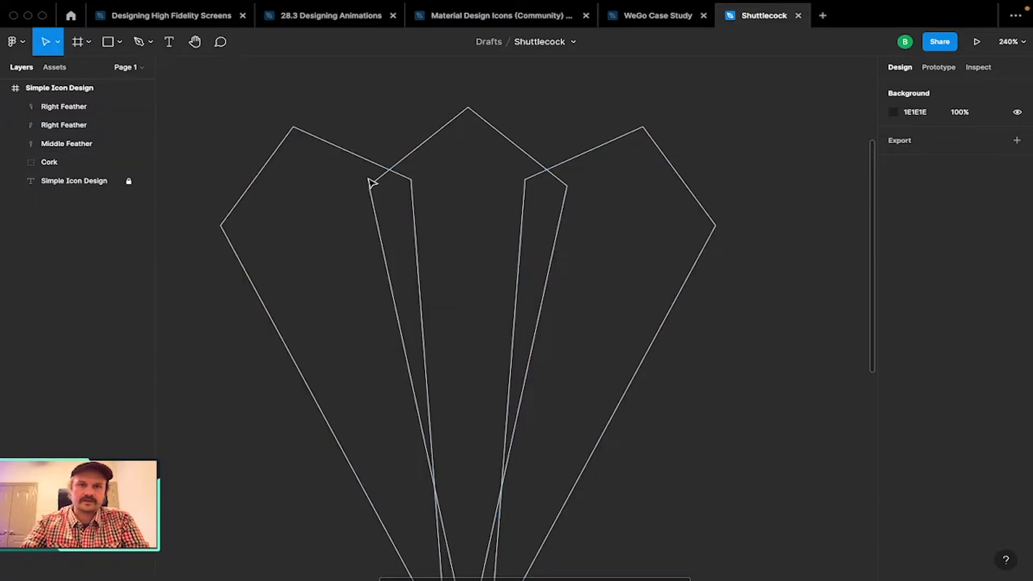
scroll(382, 171, "down", 3)
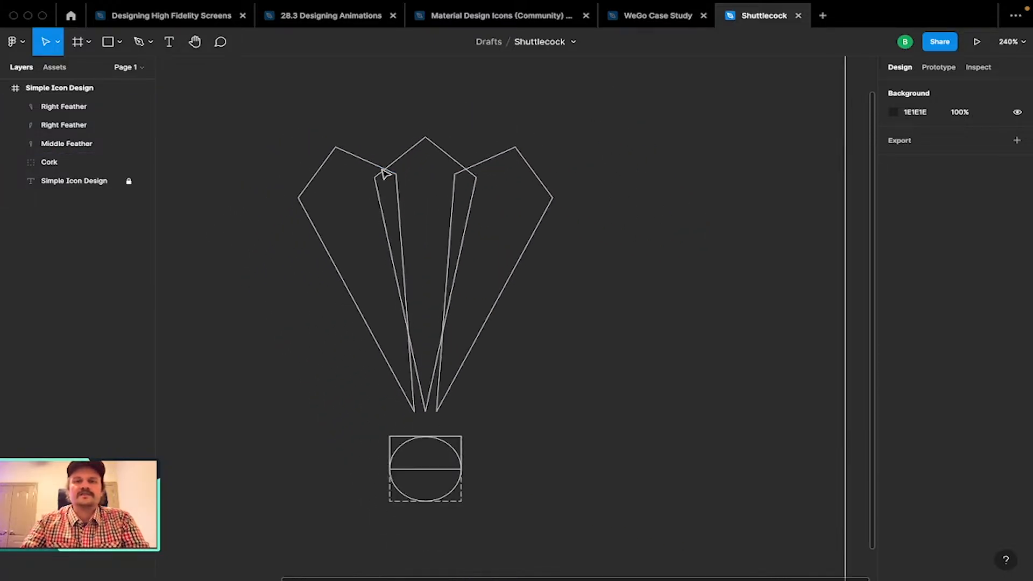
scroll(384, 173, "up", 1)
scroll(384, 172, "down", 2)
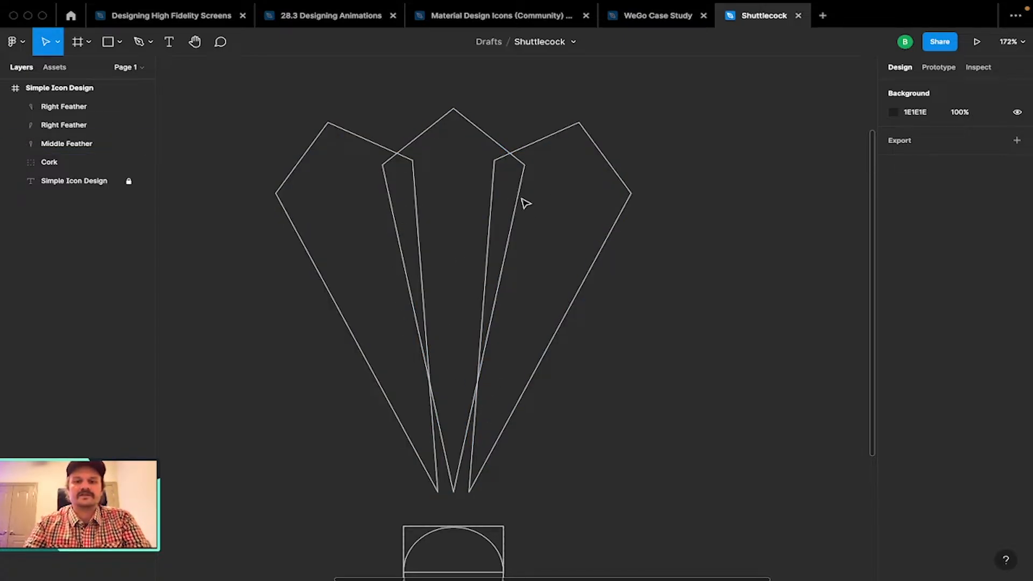
scroll(431, 196, "down", 5)
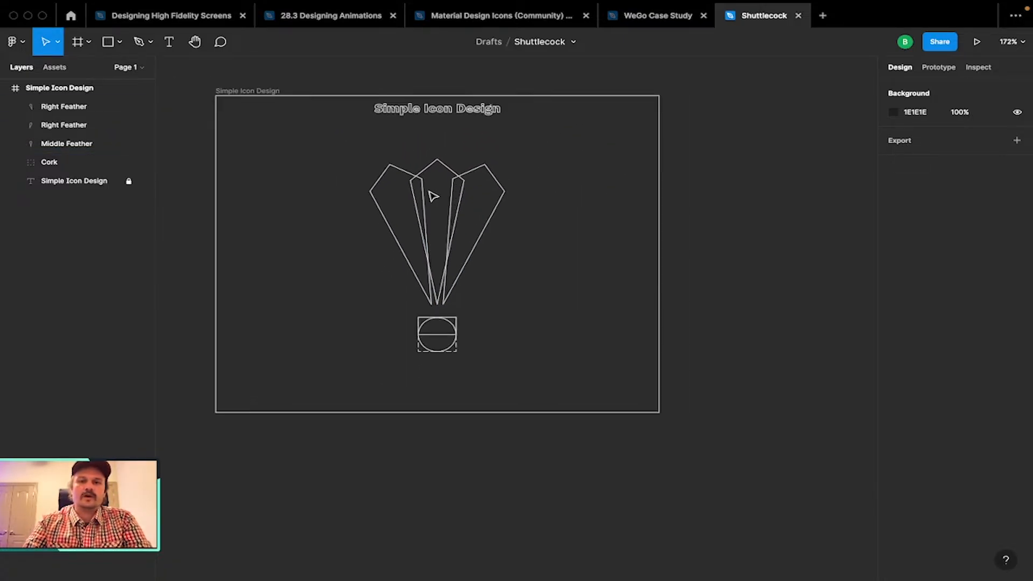
scroll(433, 196, "up", 3)
key("super+y")
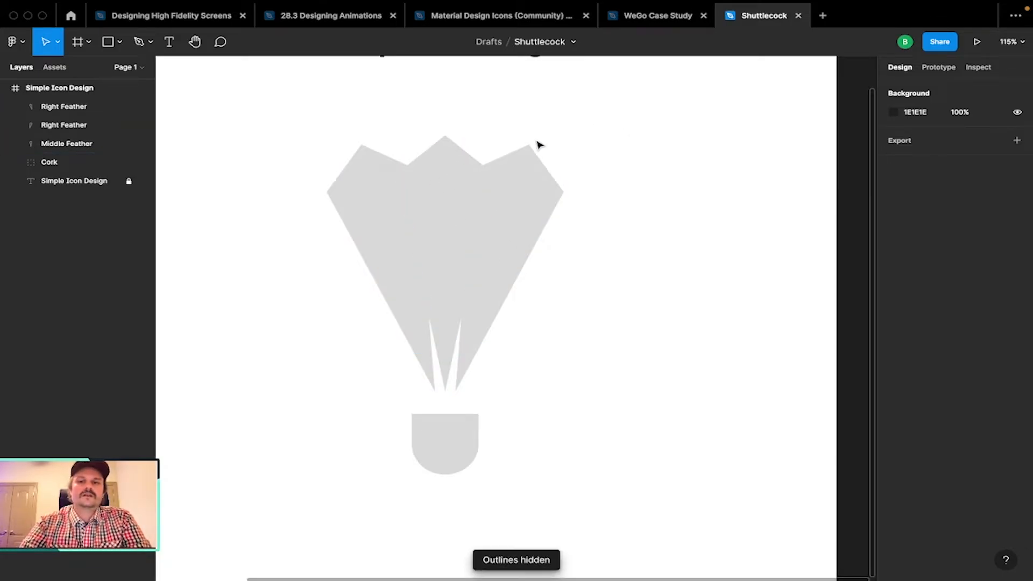
key("super+y")
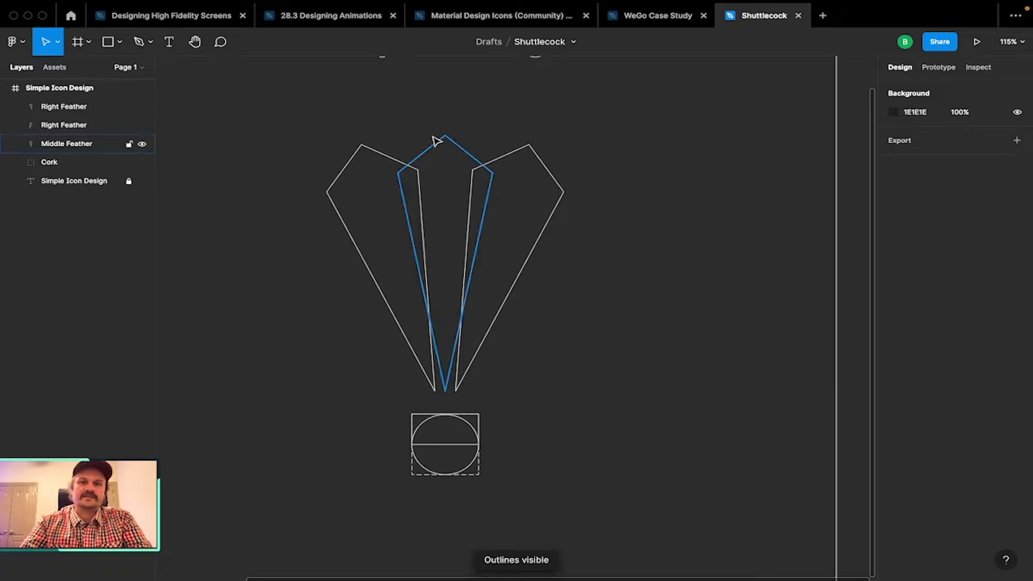
key("super+y")
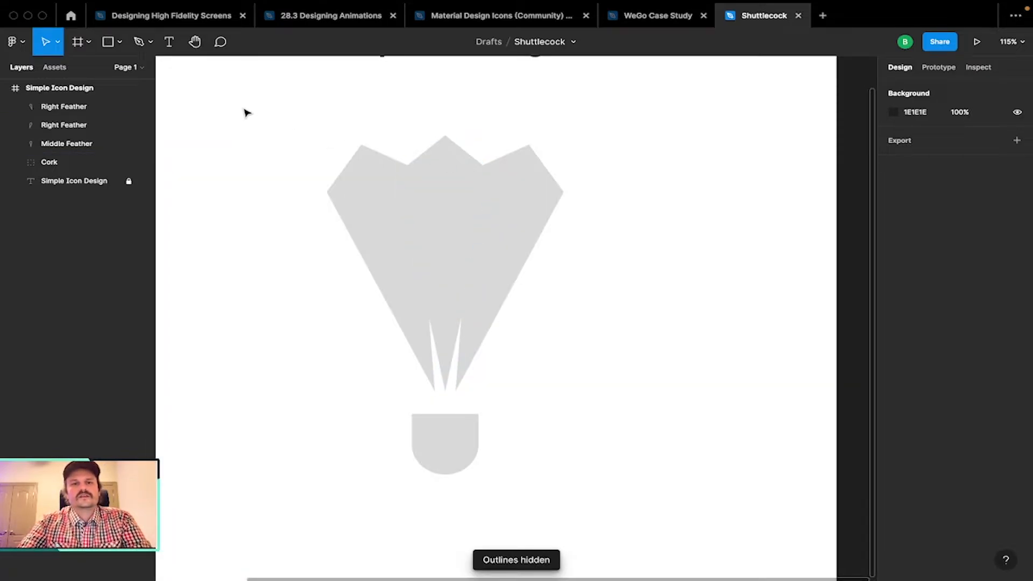
Select the three feathers together and examine the Boolean operations available for them.
left_click_drag(242, 106, 667, 400)
left_click(78, 107)
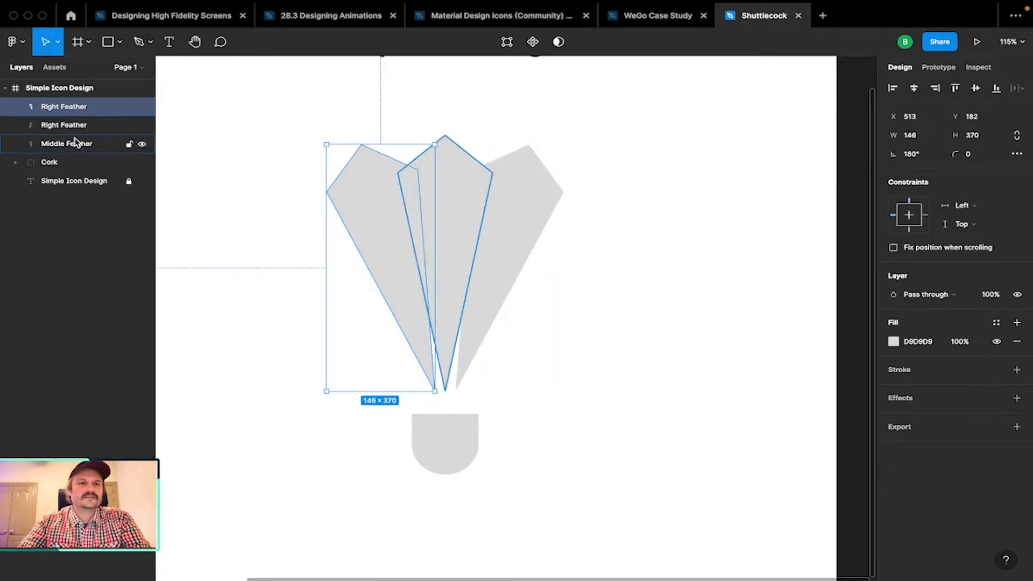
left_click(79, 143, "shift")
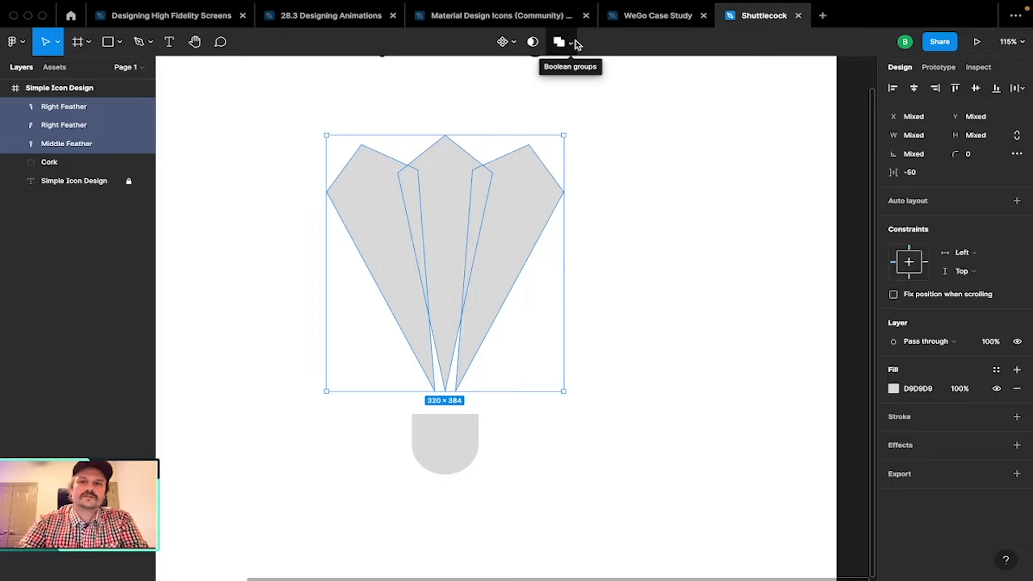
left_click(572, 42)
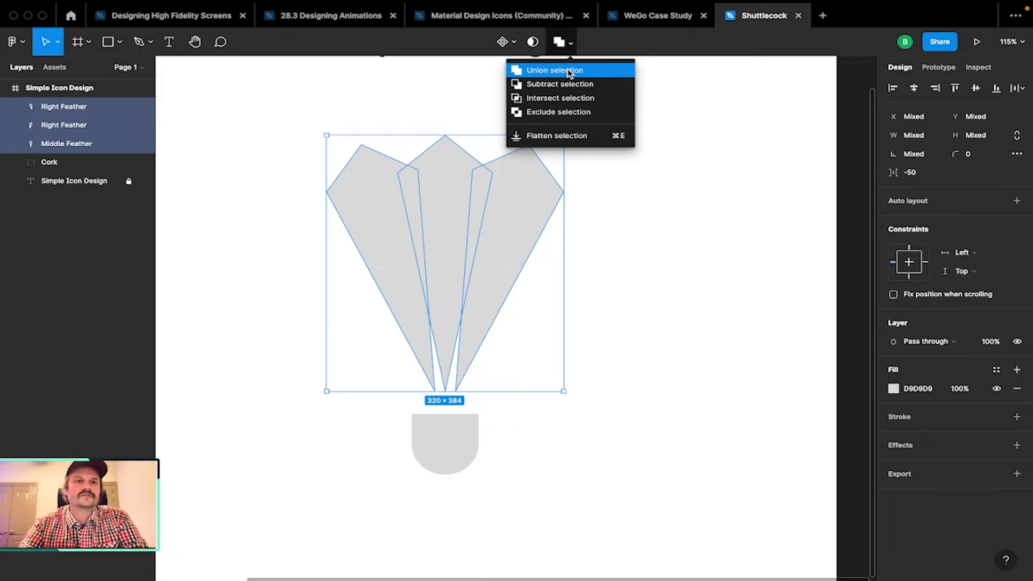
left_click(346, 94)
Rename the layer of the feather on the left side of the shuttlecock as Left Feather.
left_click(362, 188)
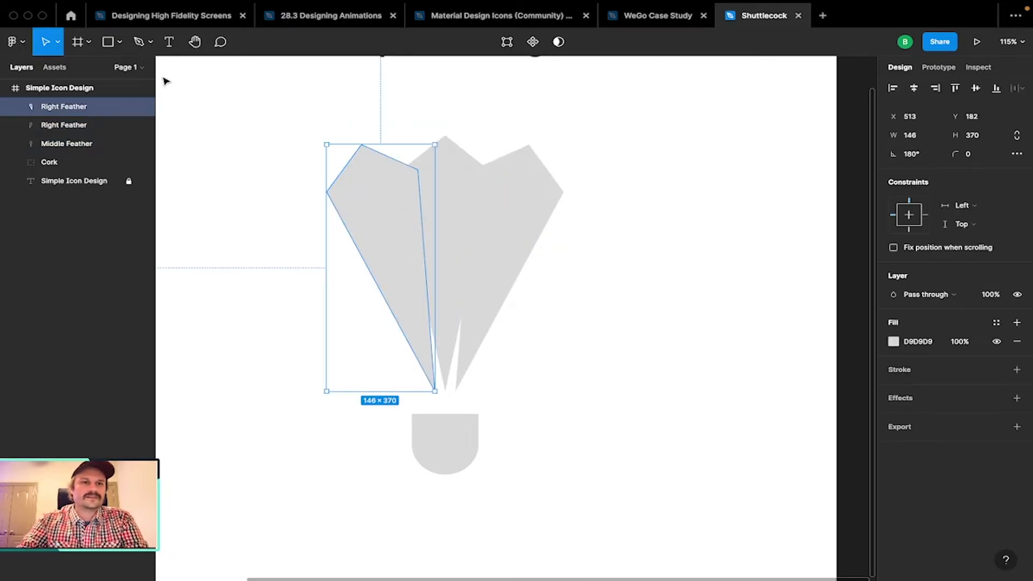
double_click(56, 107)
type("Le")
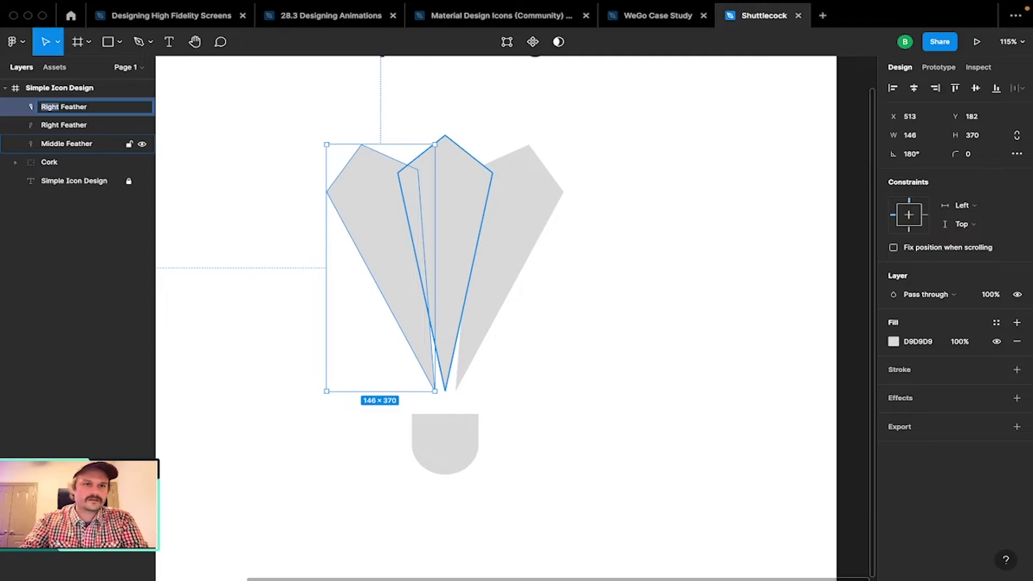
type("f")
key("BackSpace")
key("BackSpace")
key("BackSpace")
type("Left")
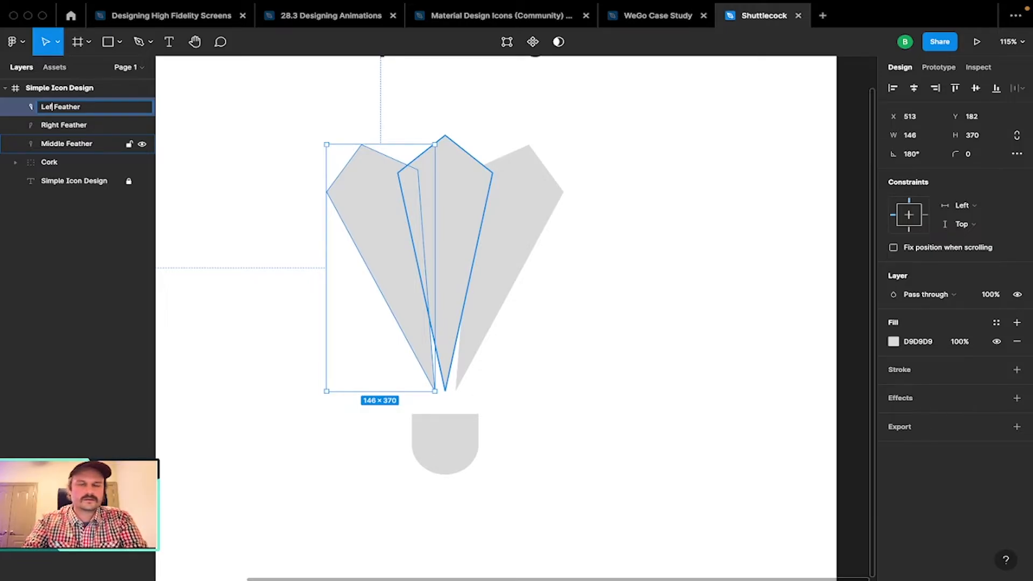
key("Return")
Combine the Left, Right and Middle Feather shapes with a Union Boolean operation.
left_click_drag(673, 113, 498, 127)
left_click(67, 108)
left_click(68, 143, "shift")
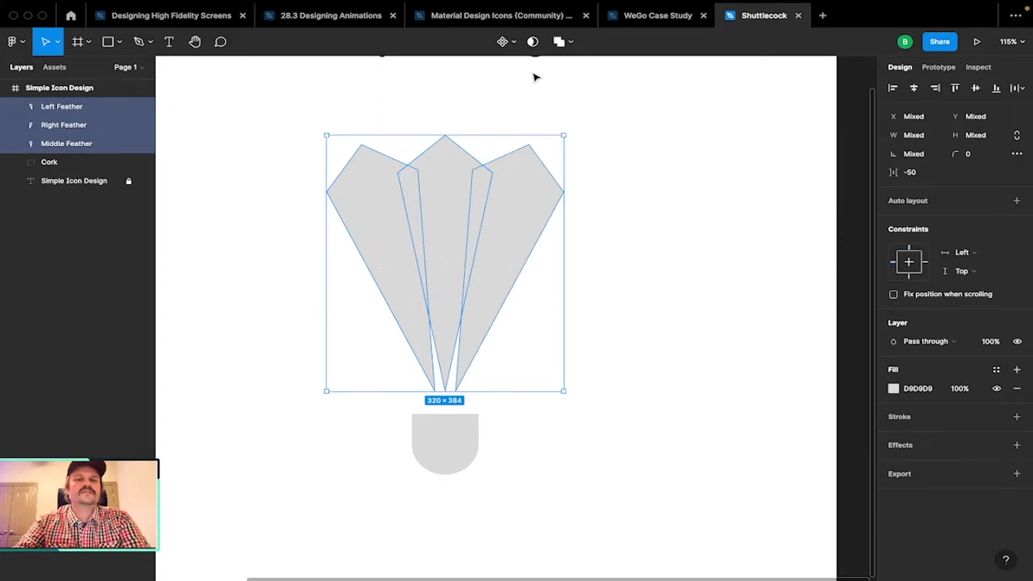
left_click(572, 41)
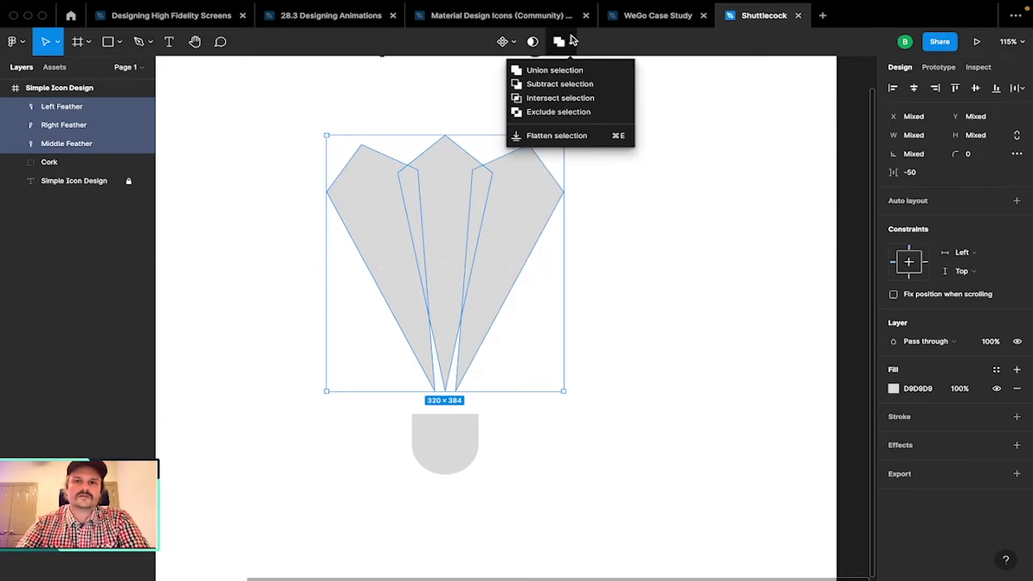
left_click(600, 71)
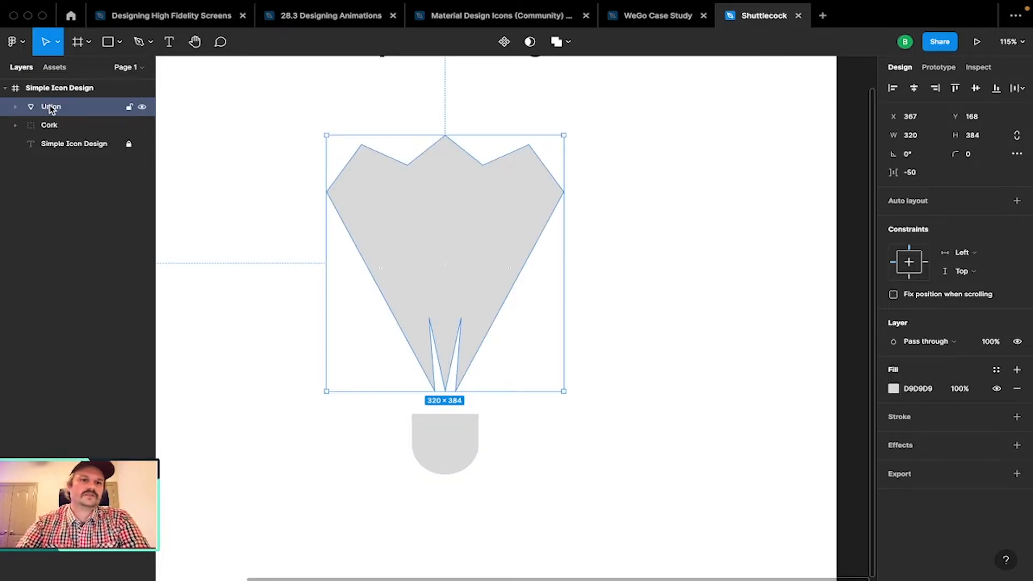
Examine which Boolean operations are offered while the combined feather shape is selected.
left_click(568, 42)
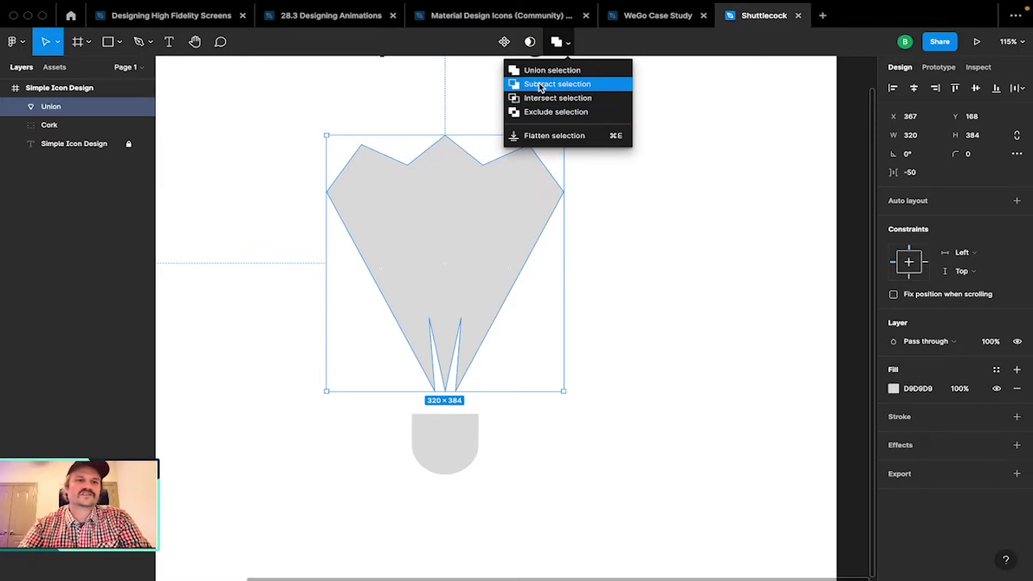
left_click(215, 126)
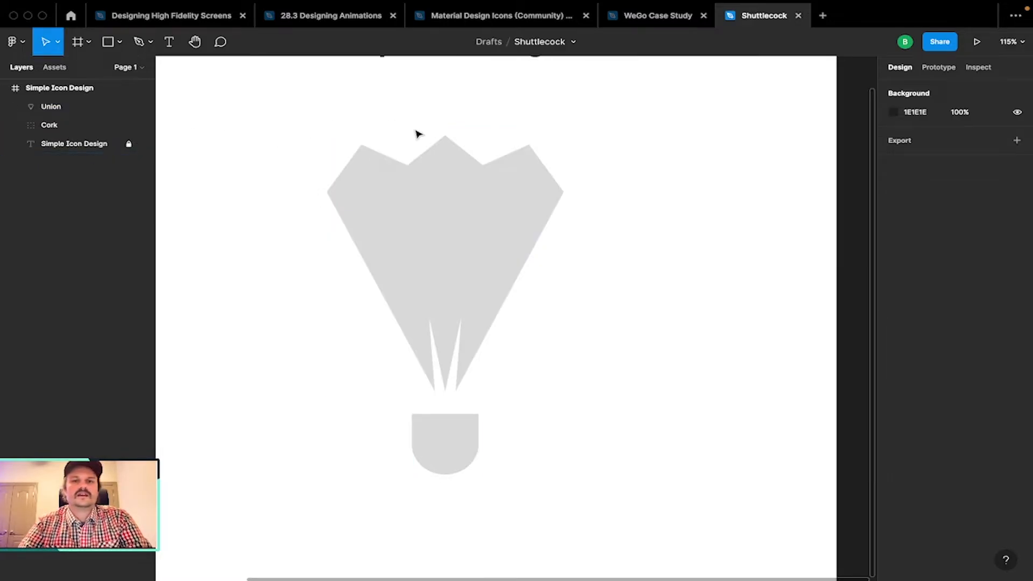
left_click(430, 183)
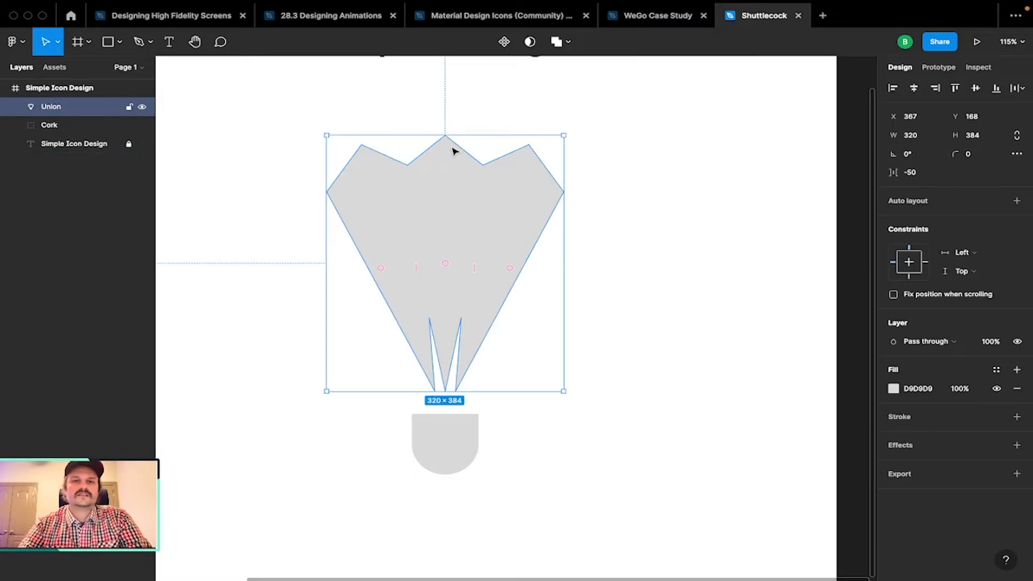
left_click(569, 42)
left_click(571, 41)
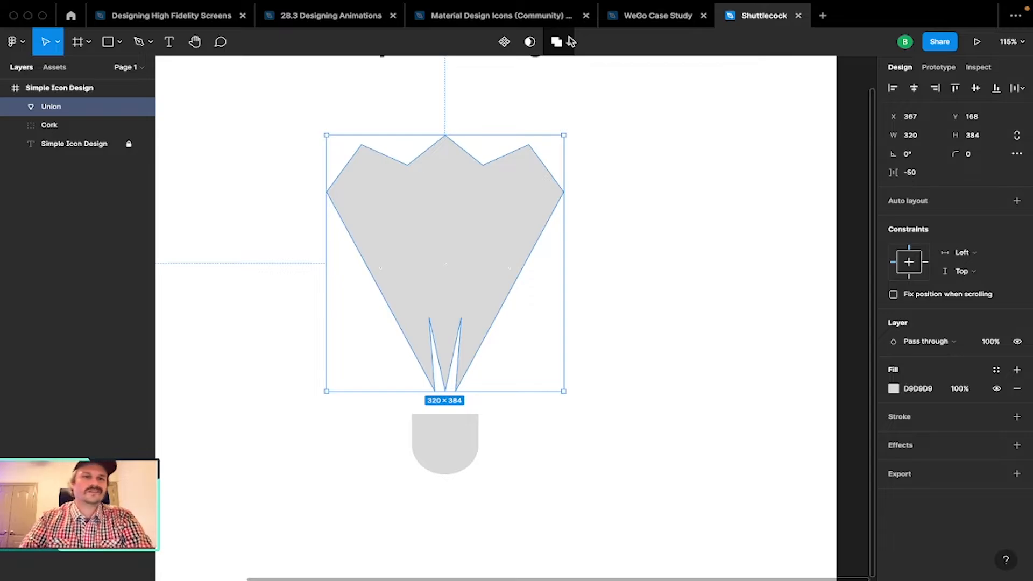
left_click(369, 92)
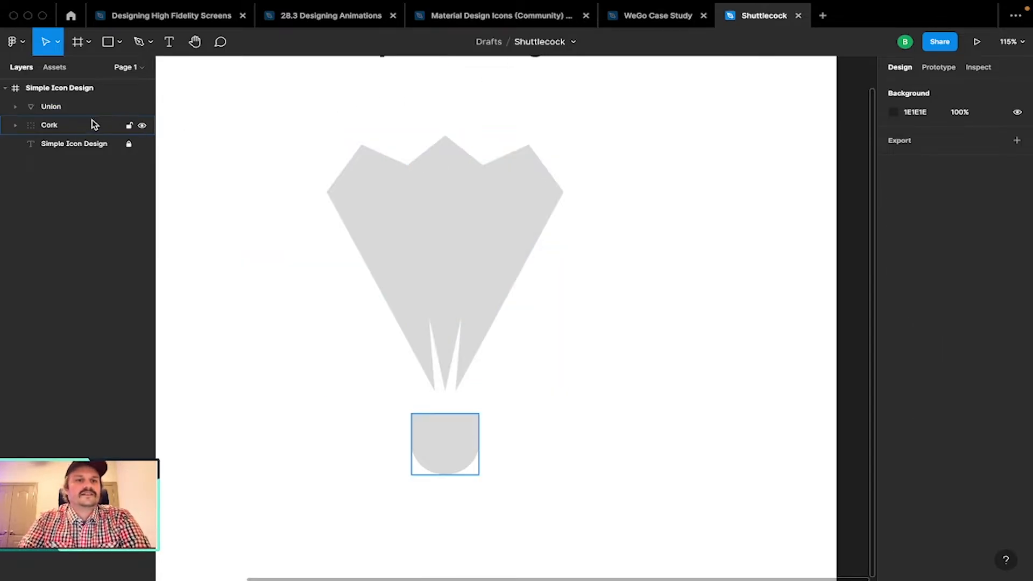
Expand the union's layers and try moving the Left Feather away from the others, undoing each move.
left_click(59, 107)
left_click(15, 107)
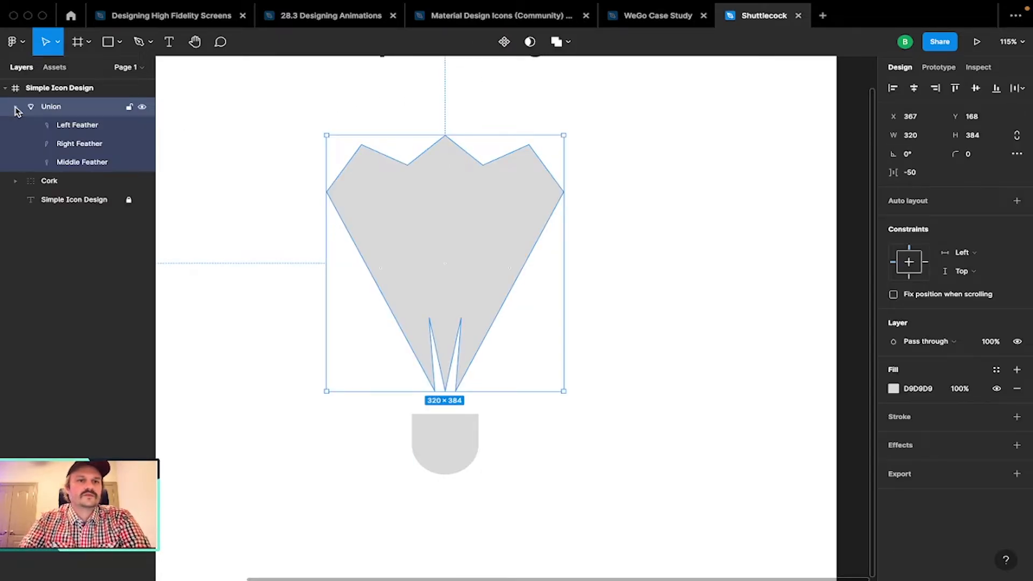
left_click(81, 125)
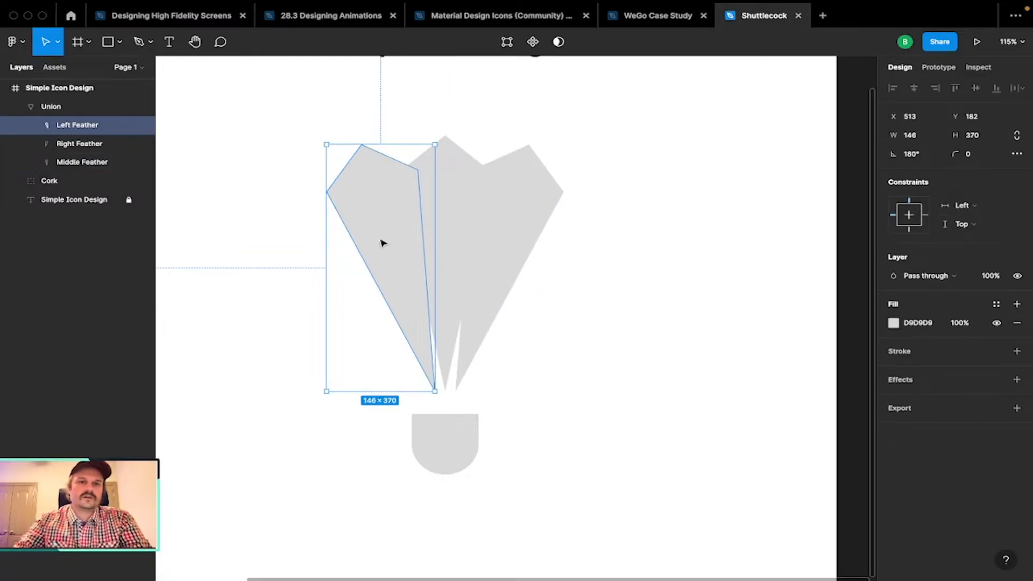
left_click_drag(383, 244, 258, 189)
key("super+z")
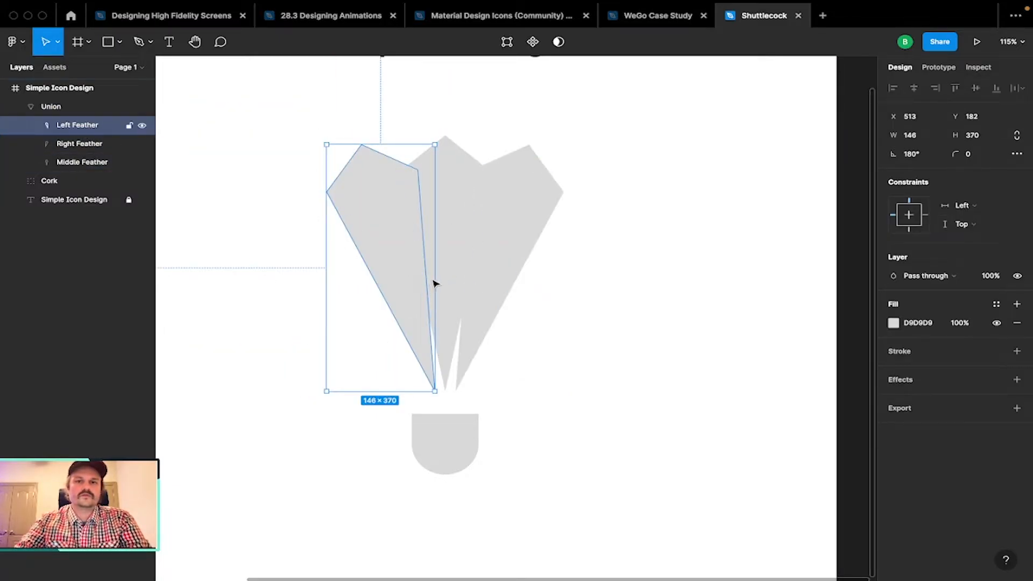
left_click_drag(386, 235, 325, 189)
key("super+z")
left_click(722, 211)
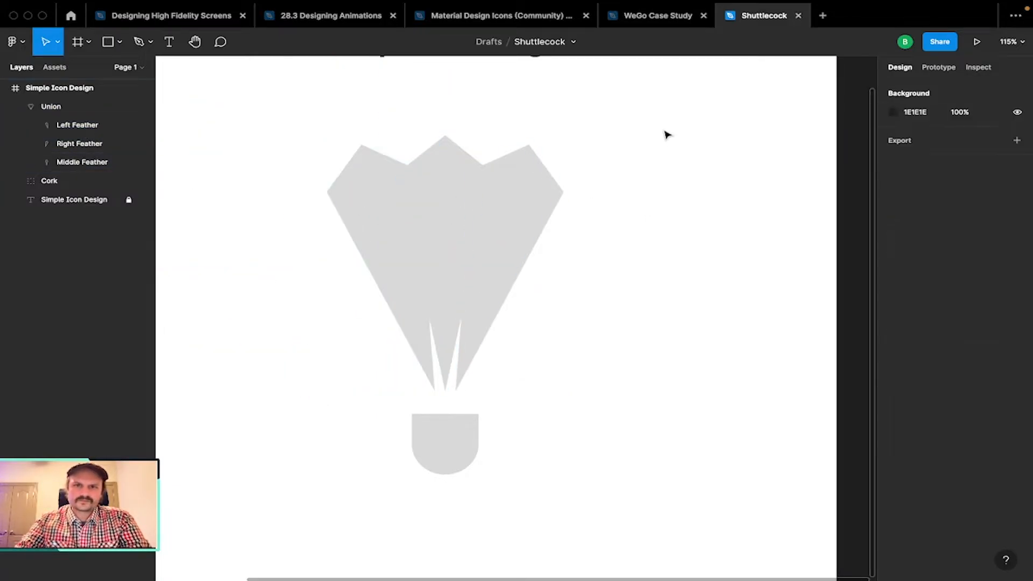
Move the three feather layers out of the union and place them above it in the frame.
left_click(85, 107)
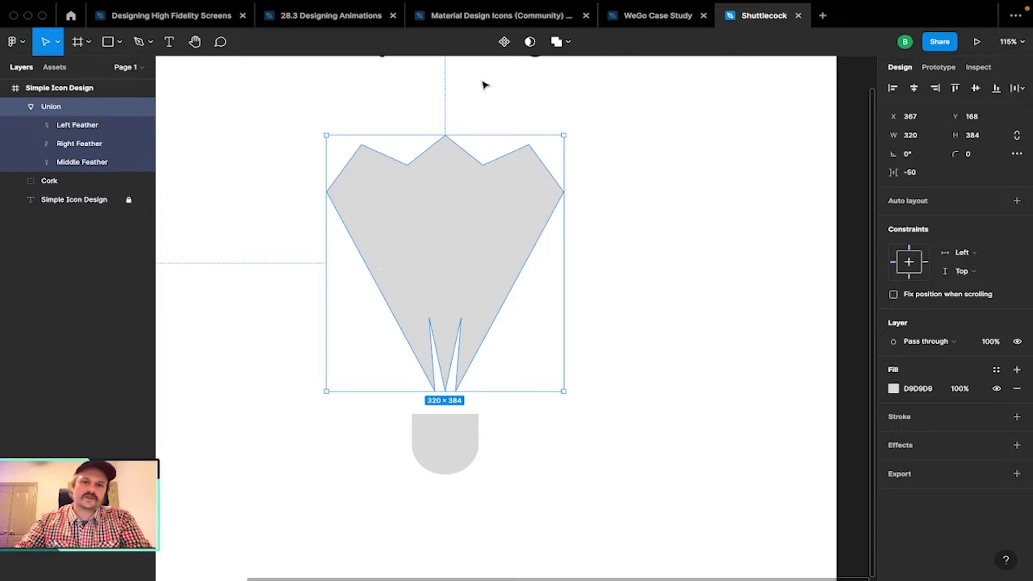
left_click(78, 125)
left_click(88, 162, "shift")
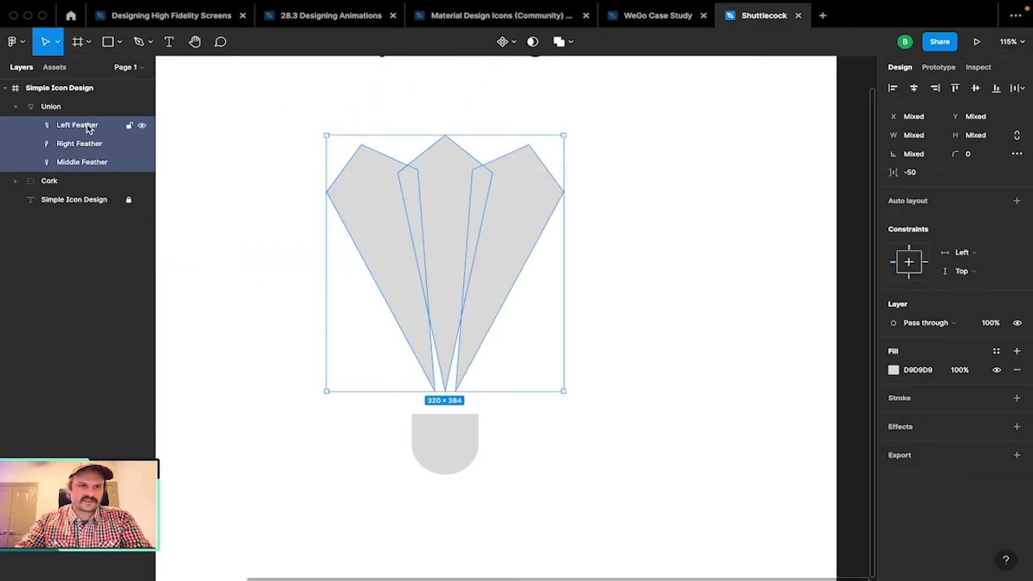
left_click_drag(91, 129, 77, 99)
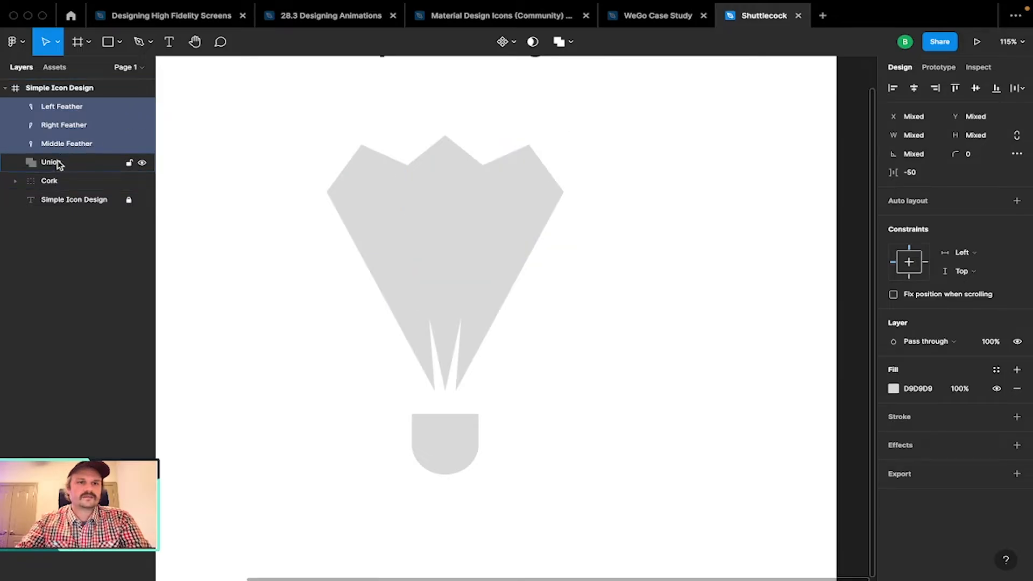
Select the emptied union and the separate feather layers in turn to examine what each contains.
left_click(58, 162)
left_click(58, 143)
left_click(54, 124)
left_click(54, 107, "shift")
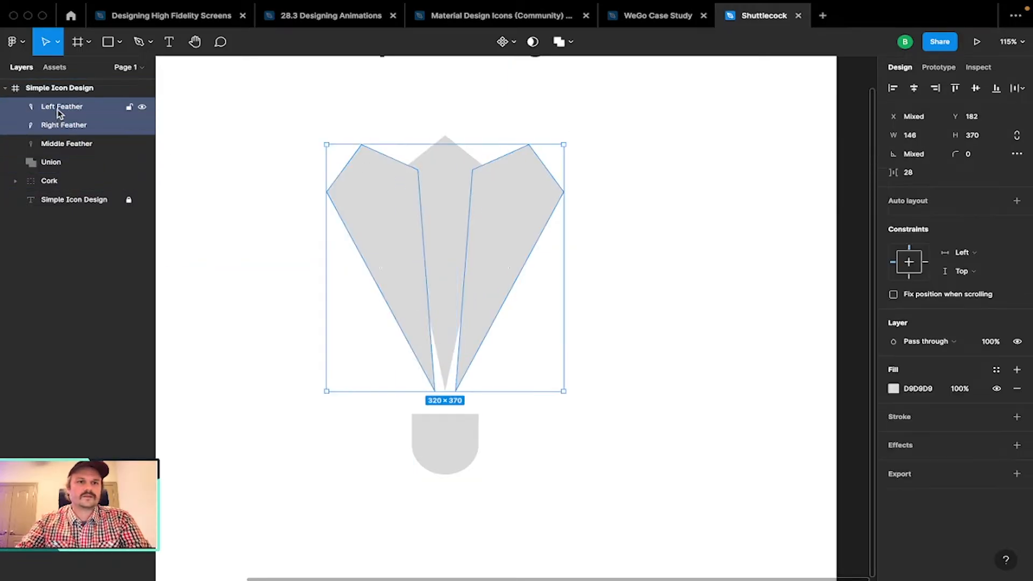
left_click(61, 144)
left_click(56, 163)
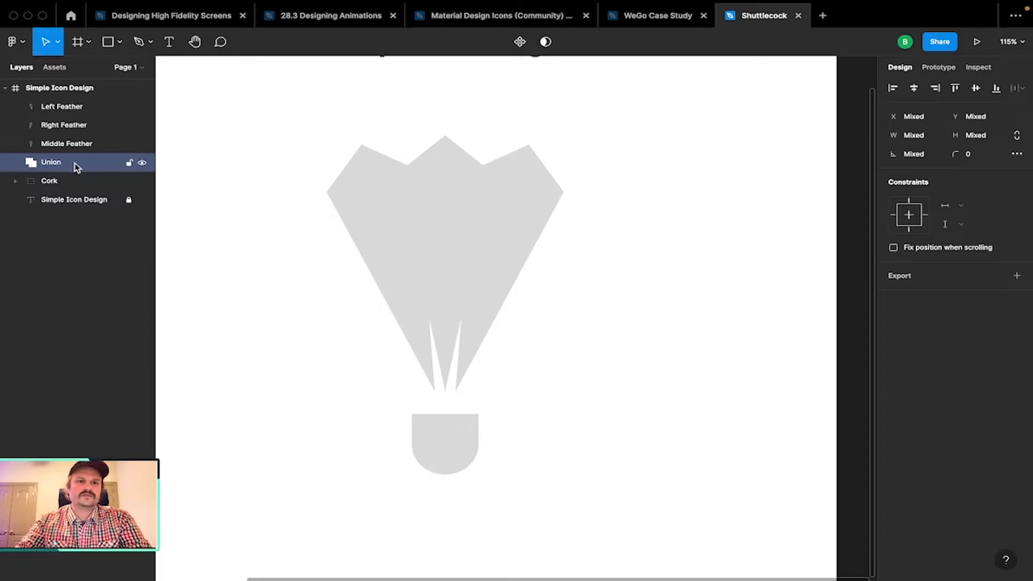
Try to put the three feather layers back inside the emptied union.
left_click(73, 144)
left_click(68, 108, "shift")
left_click_drag(75, 147, 63, 162)
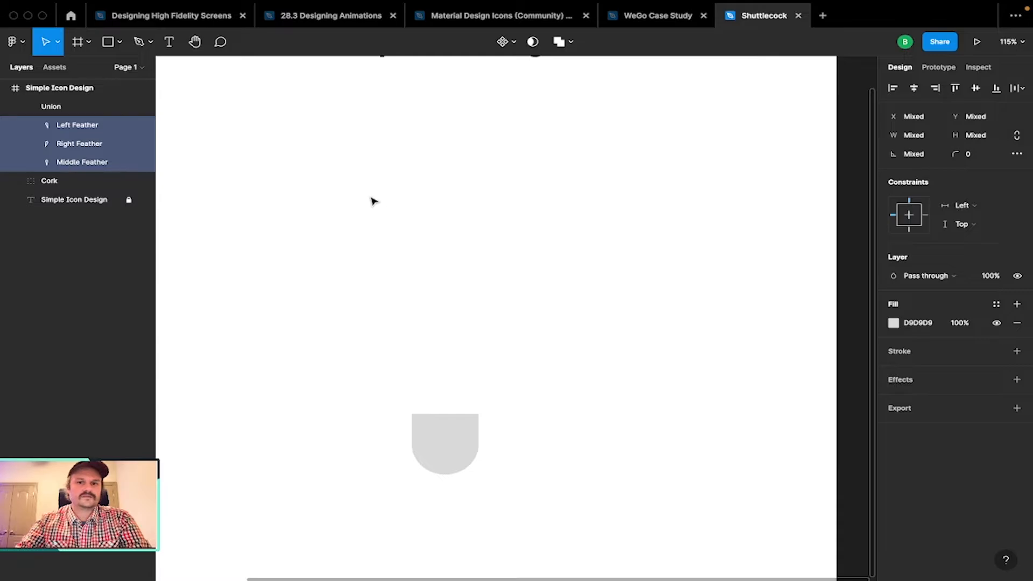
Undo the feather layer moves until all three feathers are inside the original union again.
key("super+z")
key("super+z")
key("super+z")
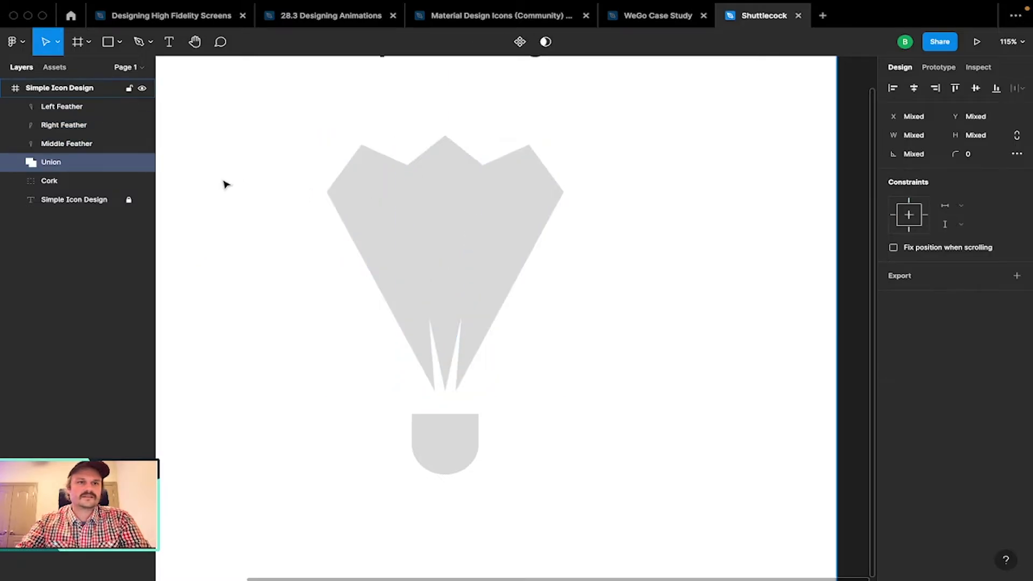
key("super+z")
key("super+z")
key("super+z")
key("super+z")
key("super+z")
key("super+z")
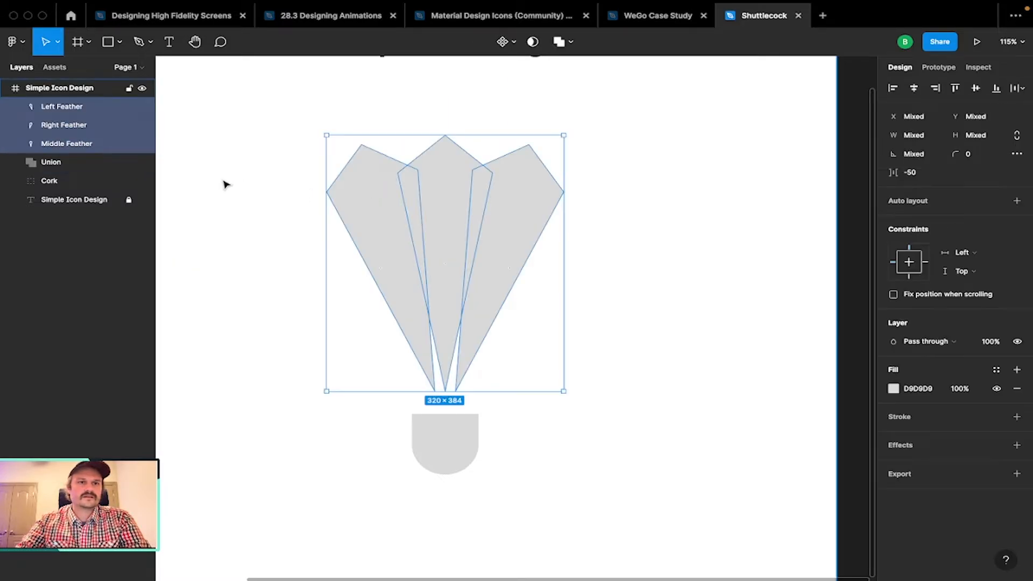
key("super+shift+z")
left_click(272, 148)
Show the outlines of the union to examine its combined contour, comparing them with the filled view.
left_click_drag(239, 98, 697, 407)
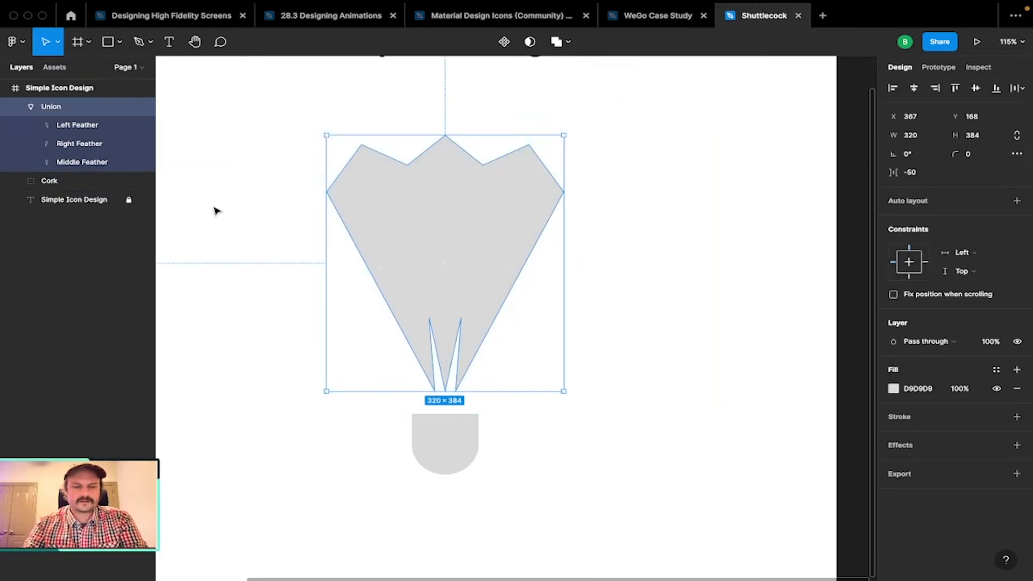
key("super+y")
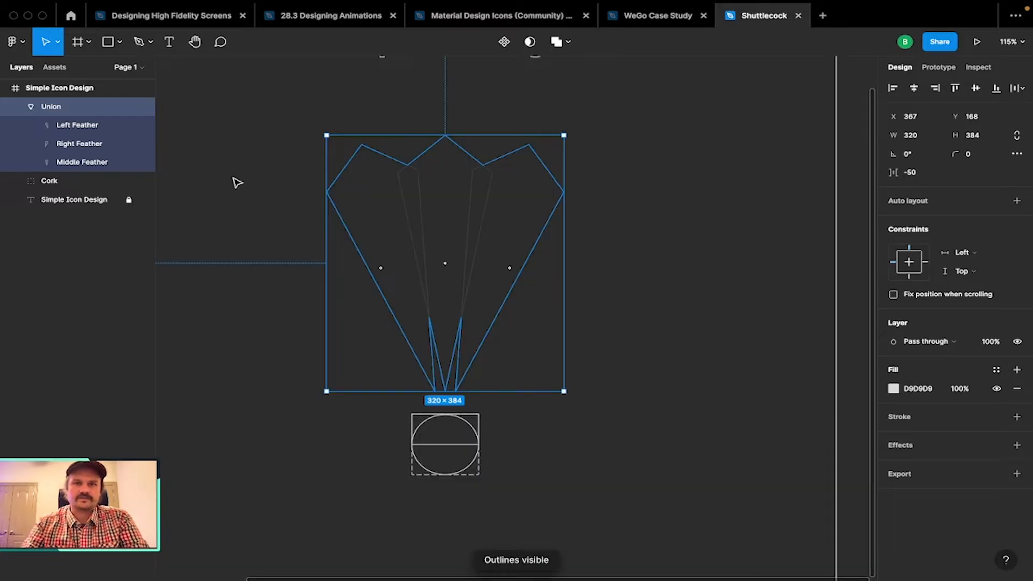
key("Escape")
scroll(398, 169, "up", 5)
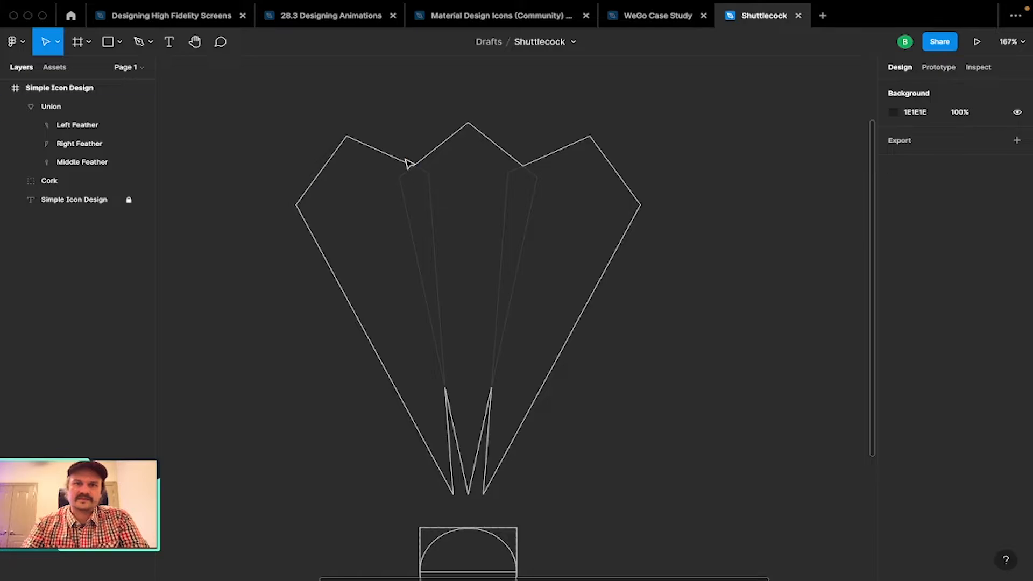
left_click(407, 166)
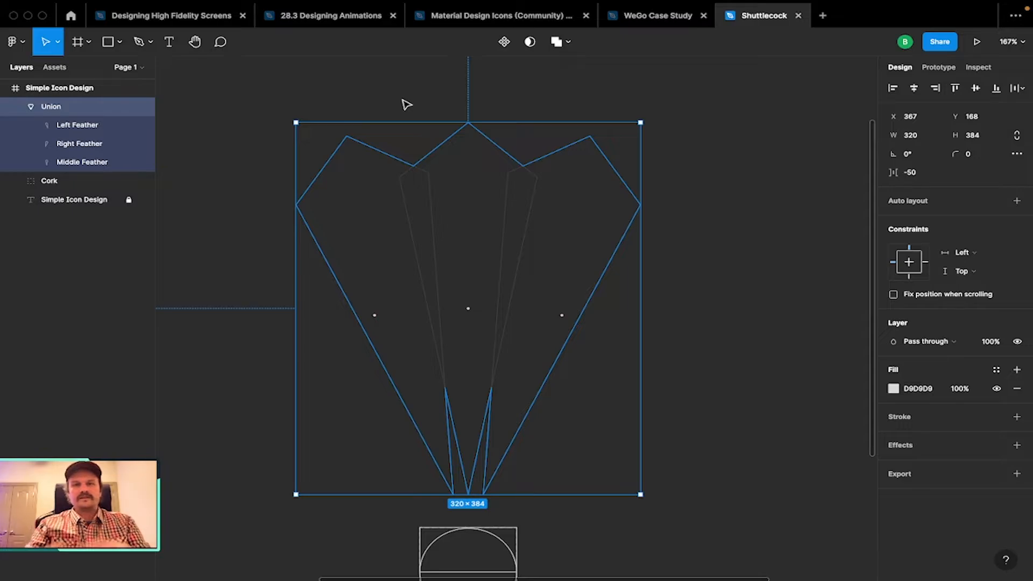
key("super+y")
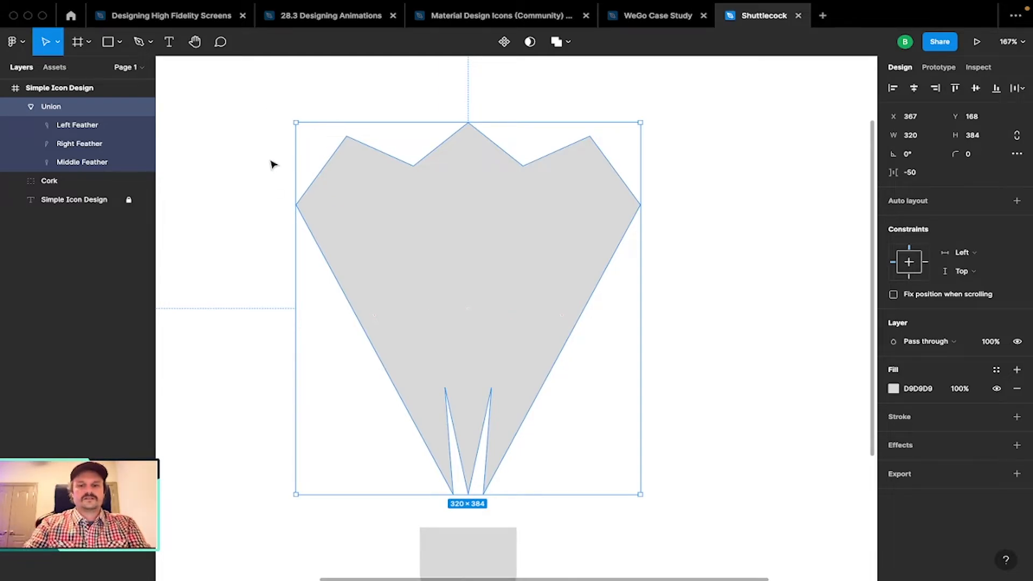
key("super+y")
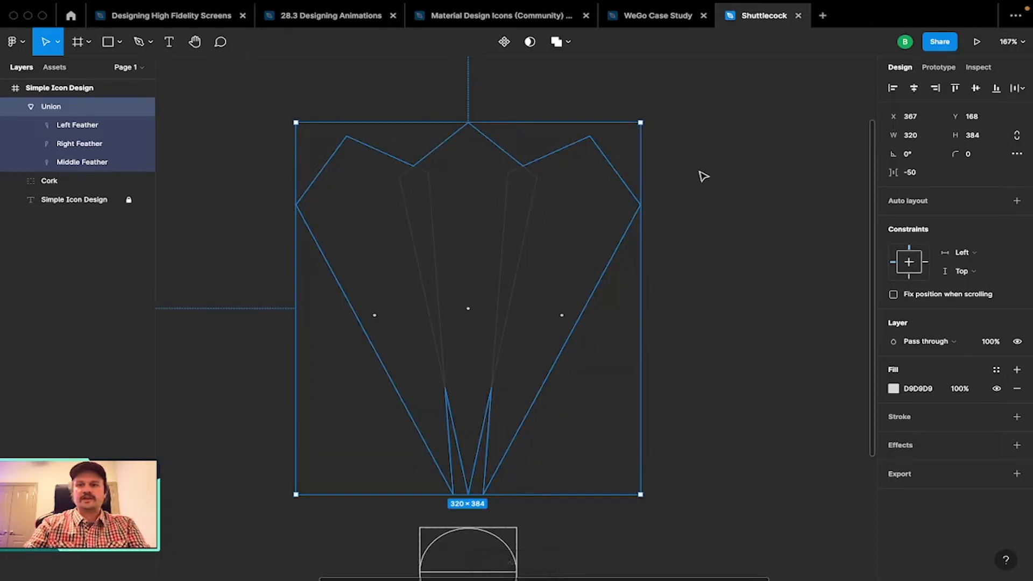
scroll(702, 176, "down", 5)
scroll(703, 175, "left", 3)
scroll(703, 182, "up", 1)
scroll(703, 183, "right", 1)
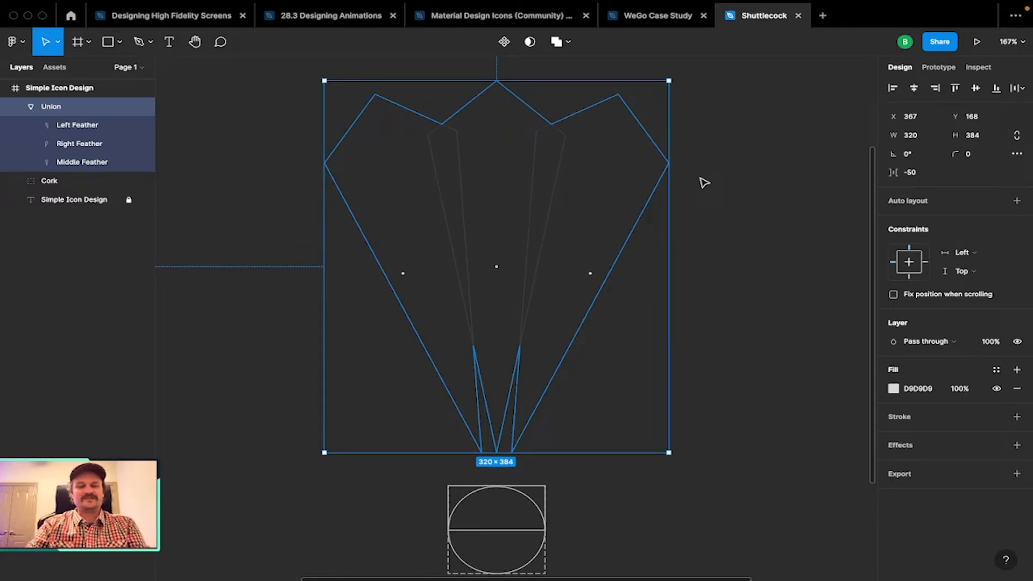
scroll(702, 183, "down", 5)
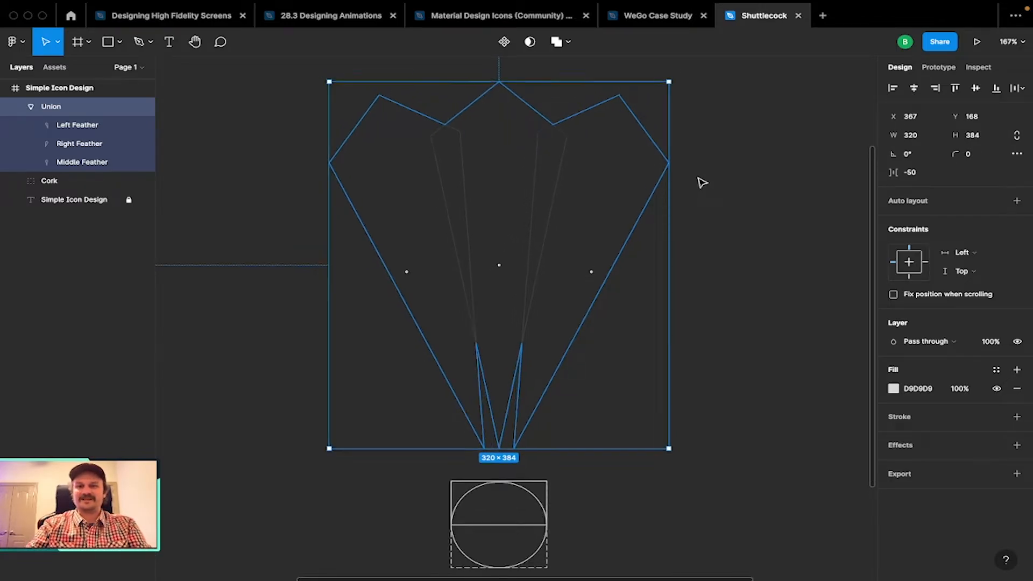
scroll(701, 183, "up", 5)
scroll(701, 183, "up", 3)
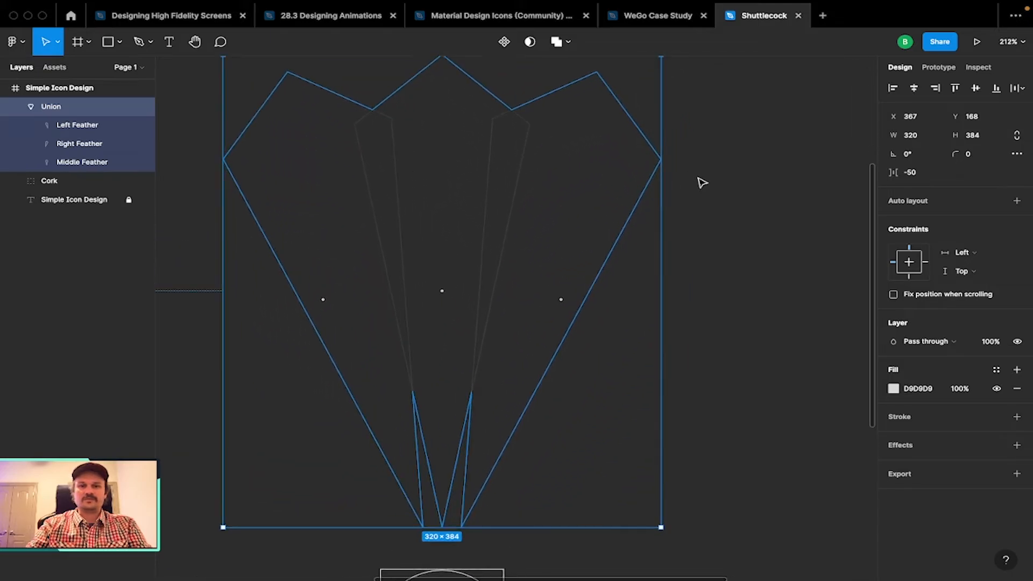
Compare the feather union's filled shape with its outline view, leaving the outlines shown.
scroll(693, 195, "down", 3)
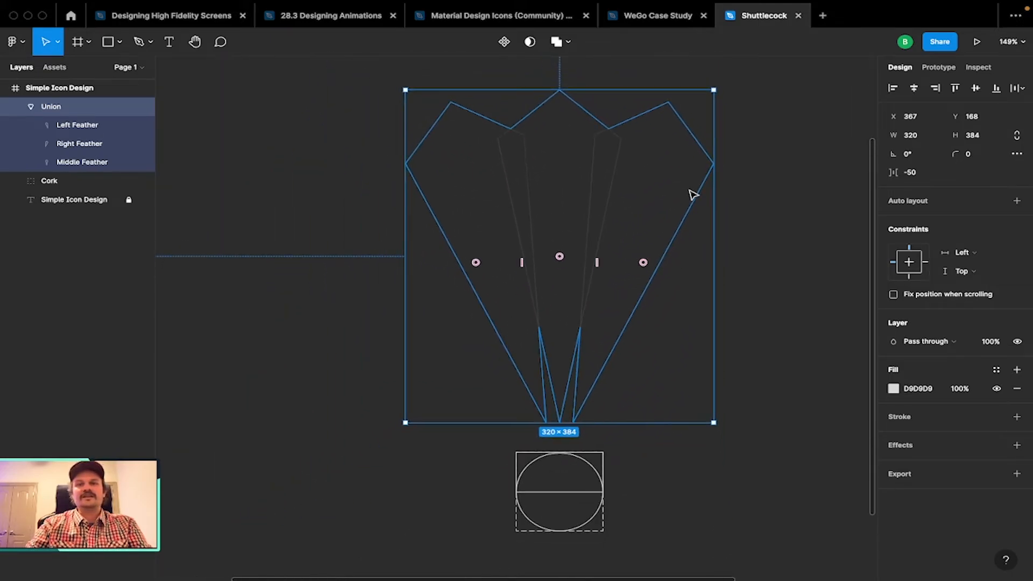
scroll(693, 194, "right", 3)
scroll(693, 195, "up", 2)
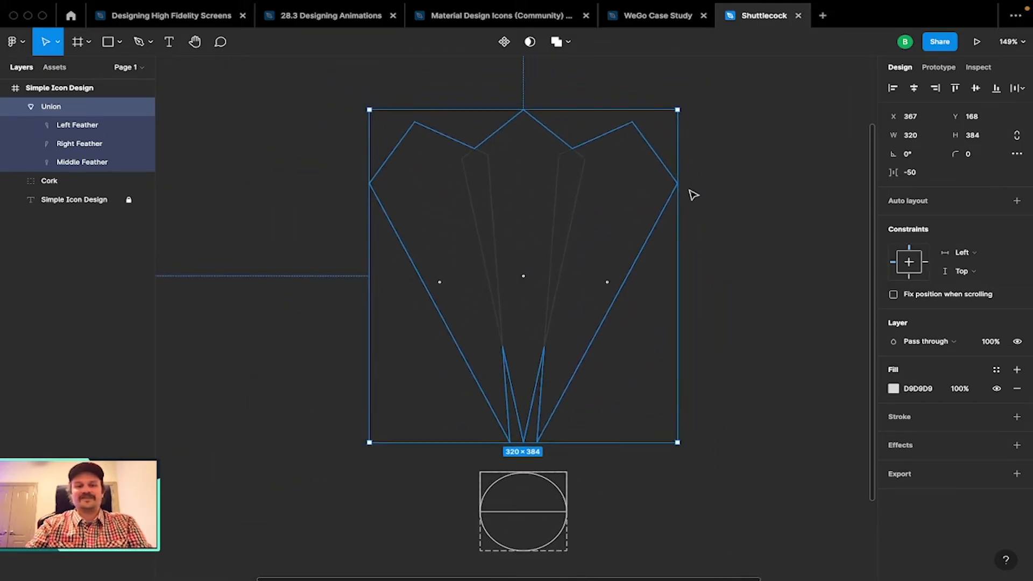
key("super+y")
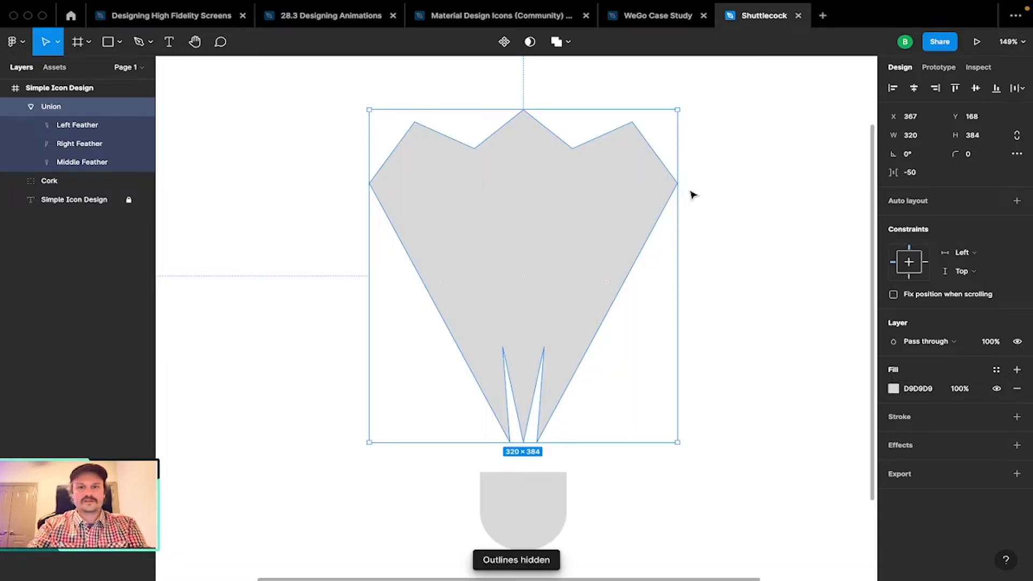
key("super+y")
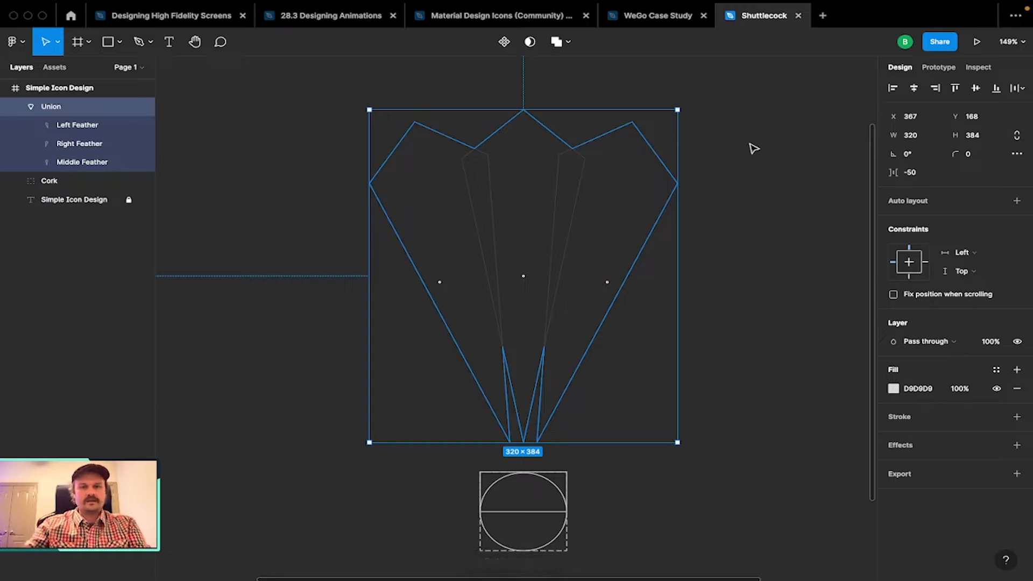
Rename the union layer that holds the three feathers as Feathers.
double_click(60, 106)
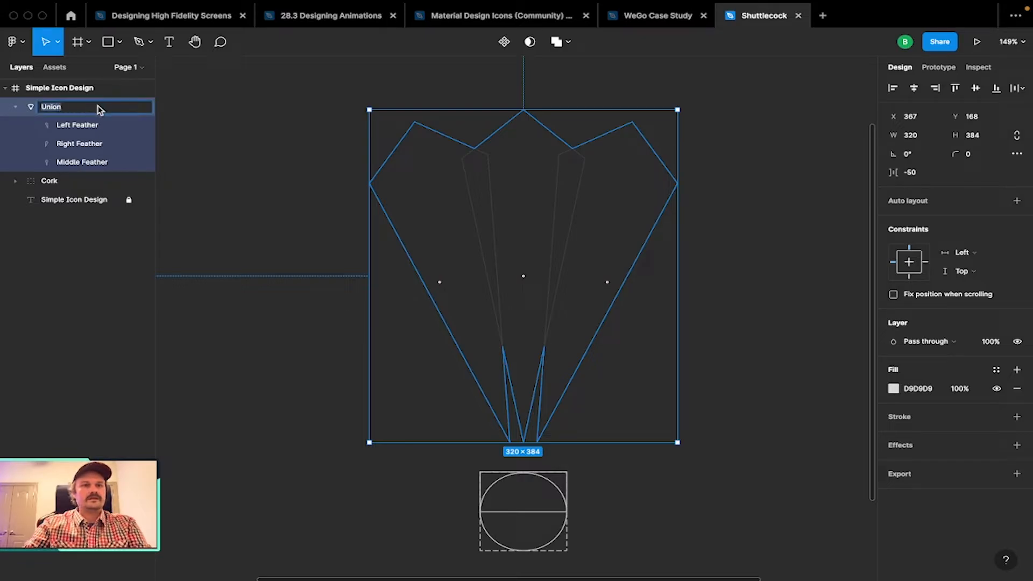
type("Feather")
key("Return")
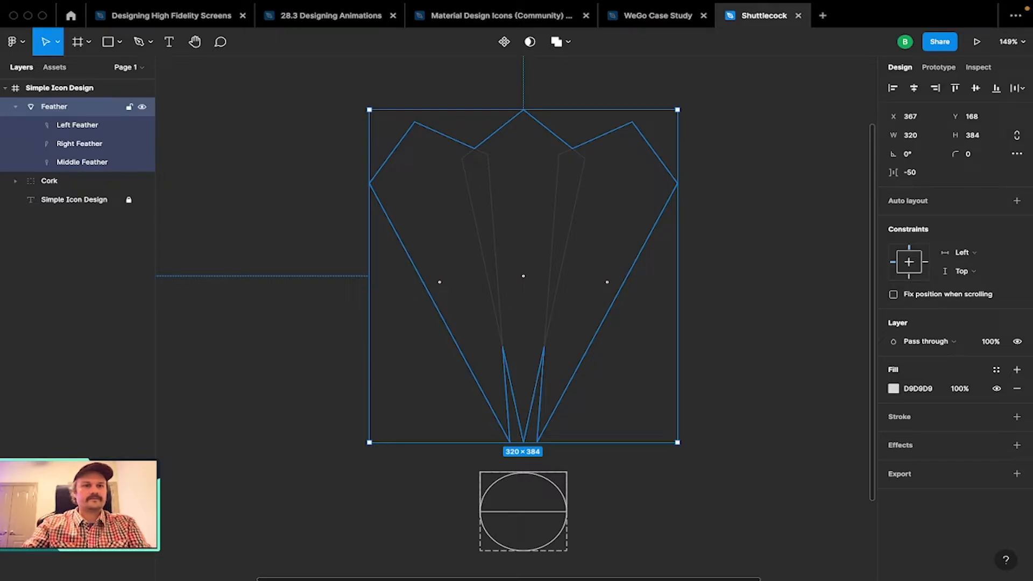
double_click(61, 107)
type("Feathers")
key("Return")
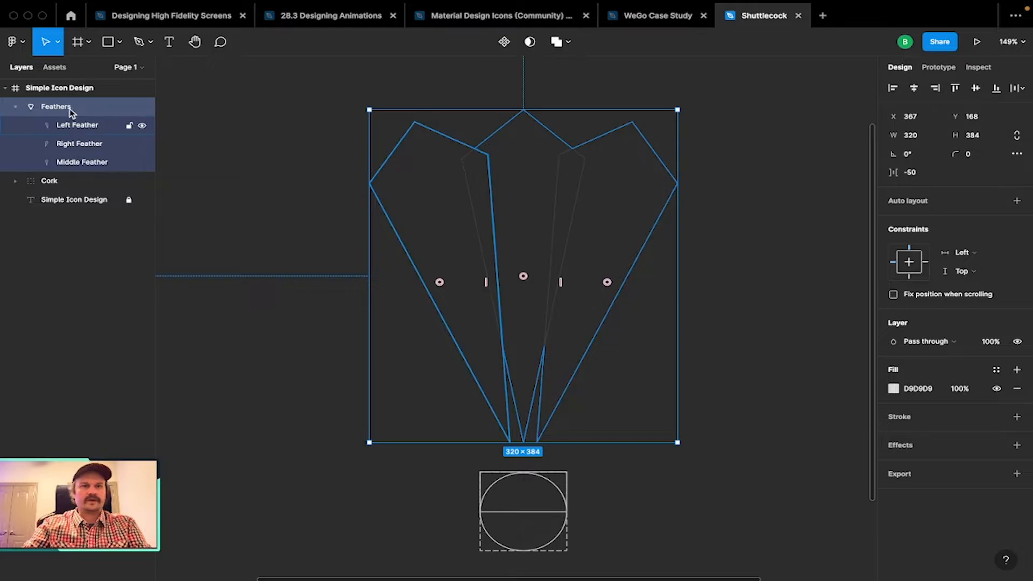
Flatten the Feathers union into a single vector shape.
left_click(569, 44)
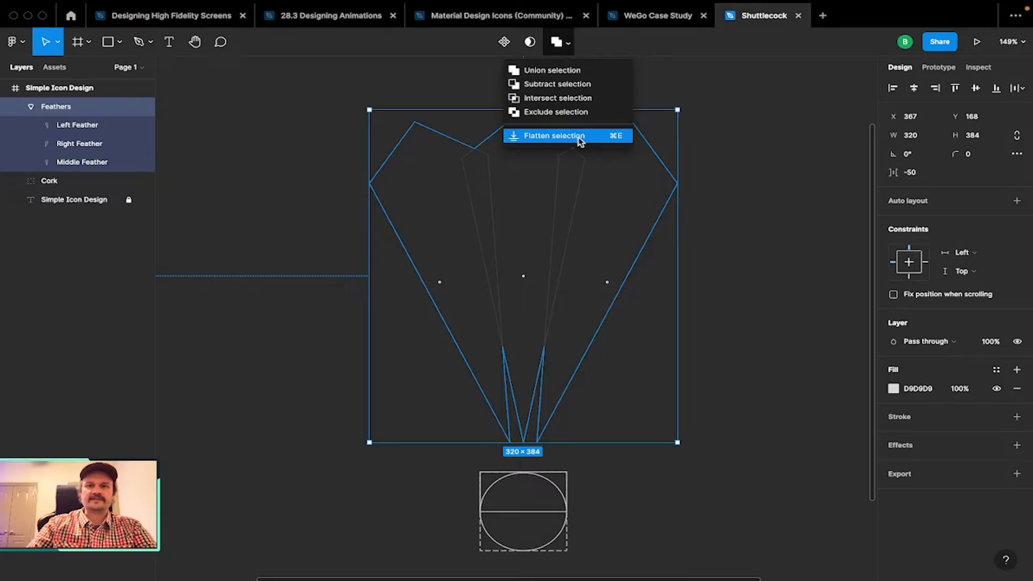
left_click(787, 149)
left_click_drag(732, 87, 326, 273)
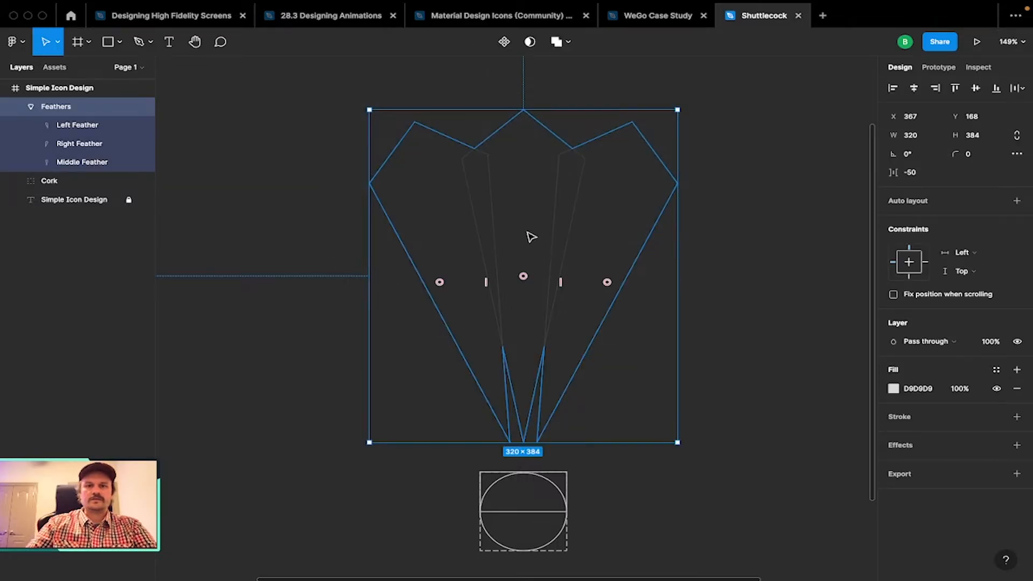
right_click(528, 232)
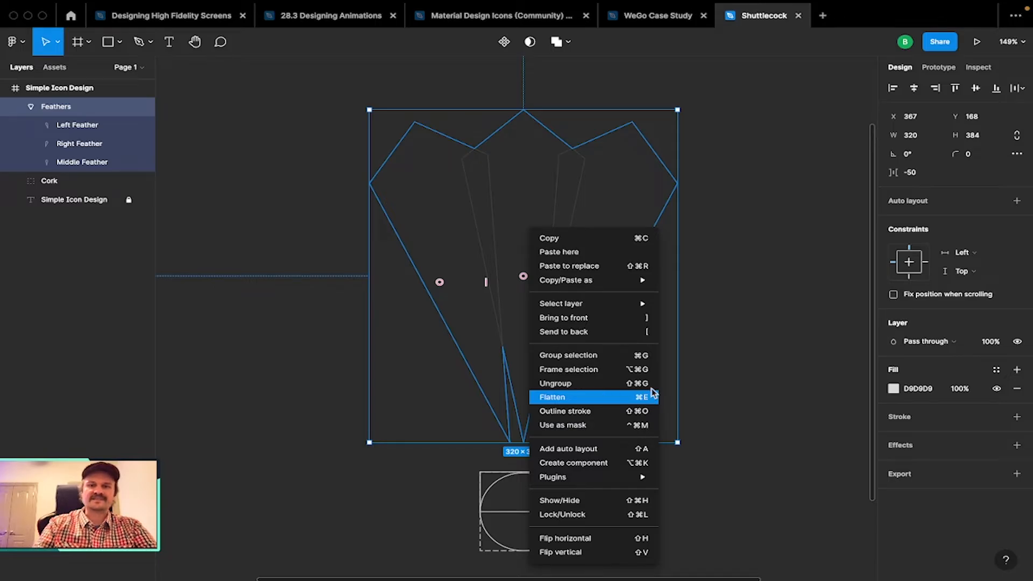
left_click(622, 402)
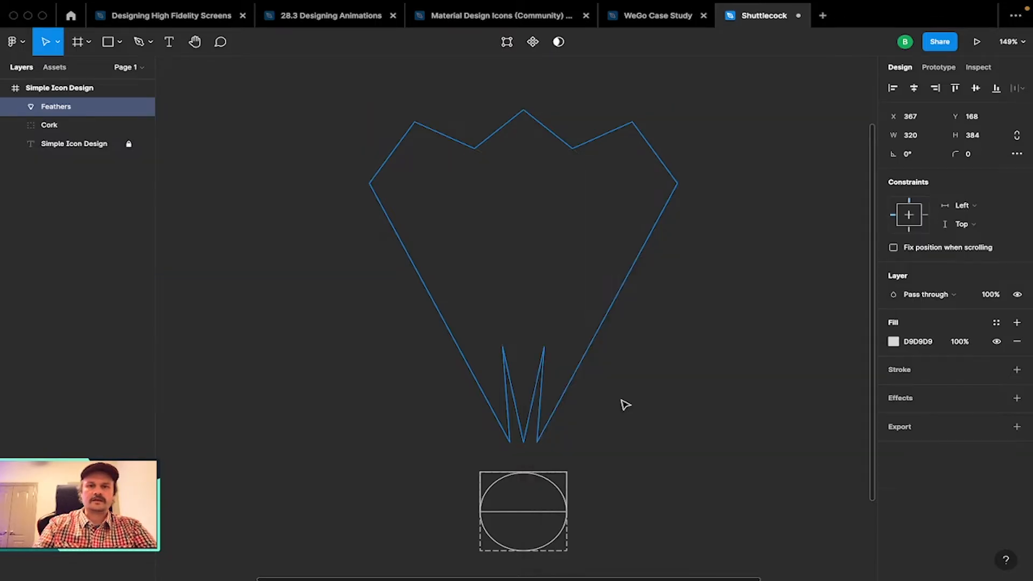
left_click(537, 271)
left_click(574, 151)
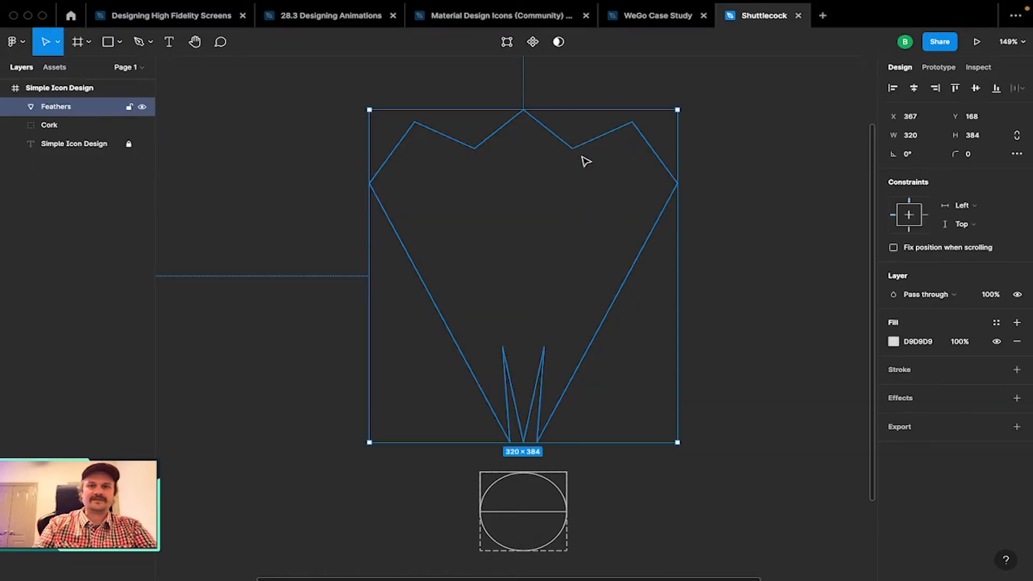
Undo and reapply the flattening of Feathers to compare both states, ending with the shape flattened and deselected.
key("super+z")
key("super+z")
key("super+z")
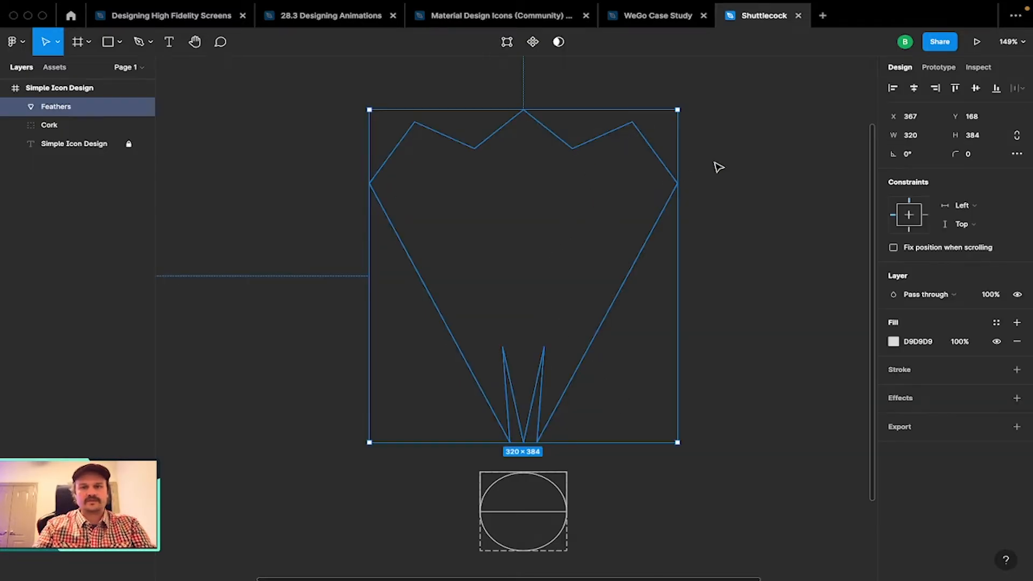
key("super+e")
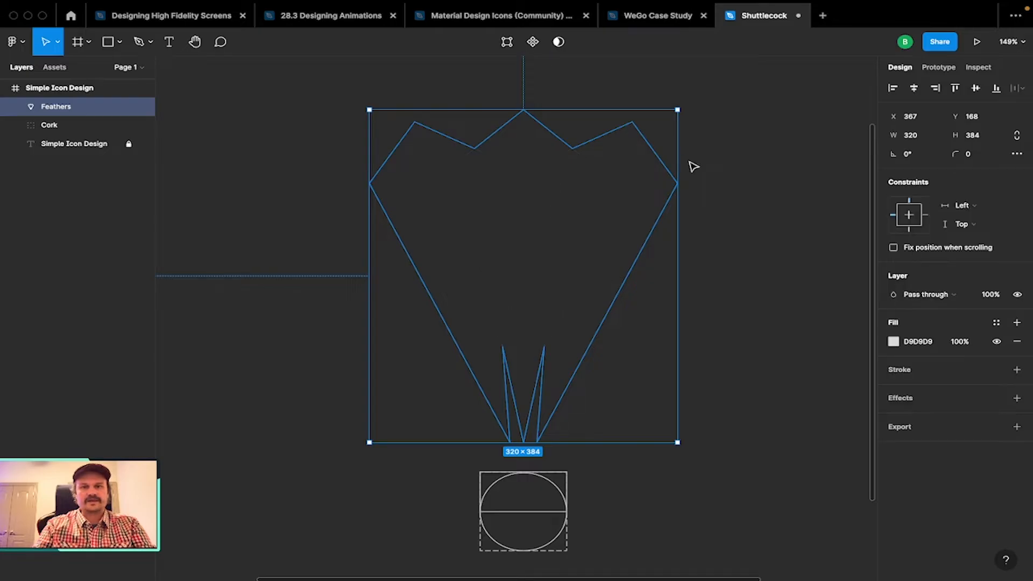
key("super+z")
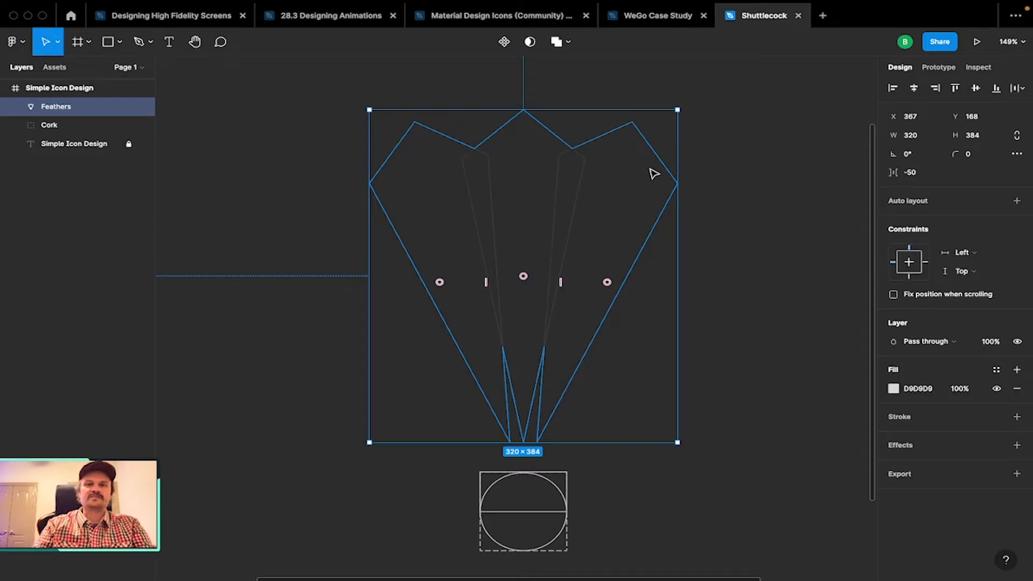
key("super+z")
key("super+z")
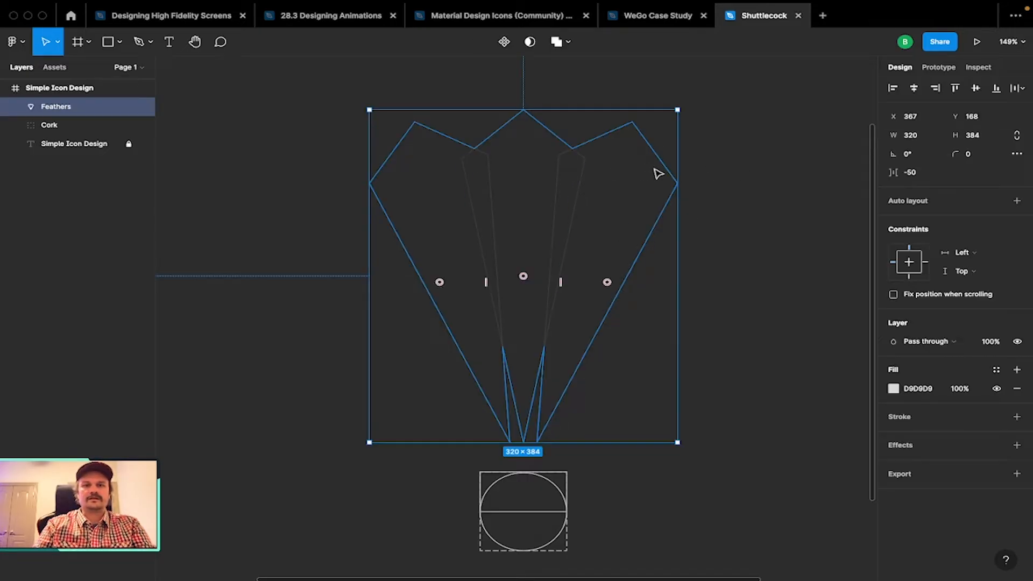
key("super+e")
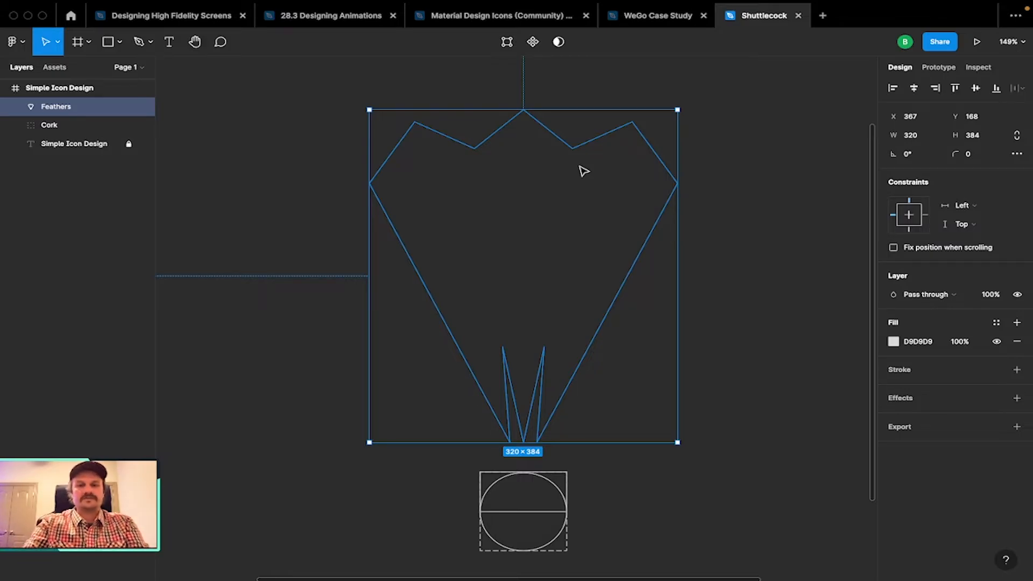
left_click(713, 248)
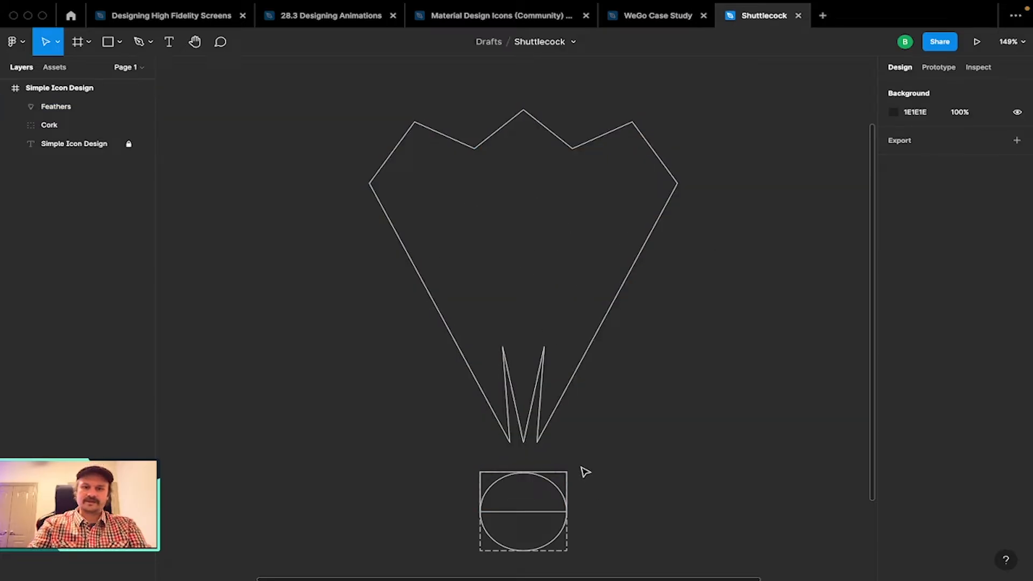
Select the Cork group and compare its contour in the outline and filled views.
left_click_drag(587, 459, 451, 572)
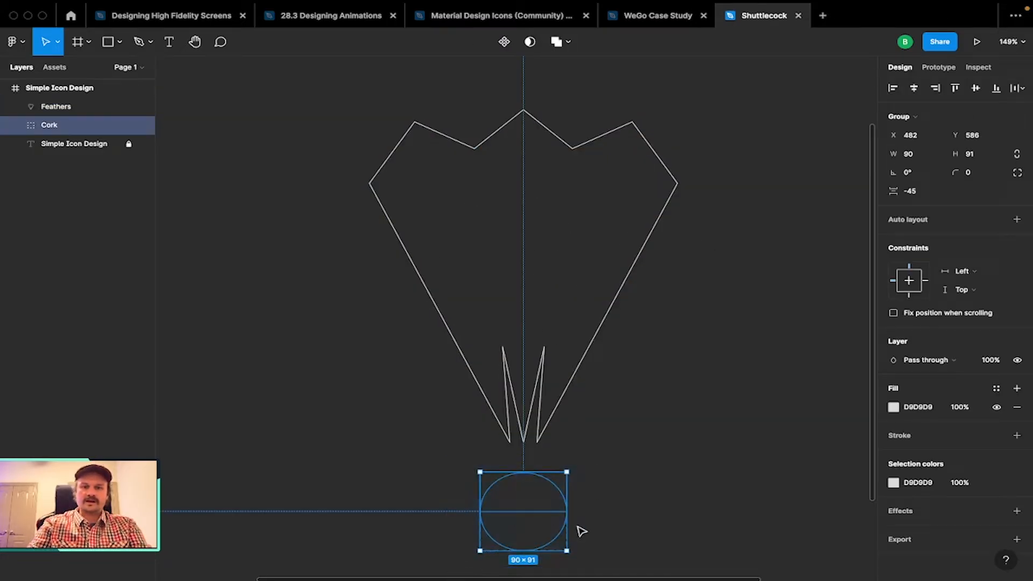
scroll(613, 528, "down", 2)
scroll(613, 528, "right", 2)
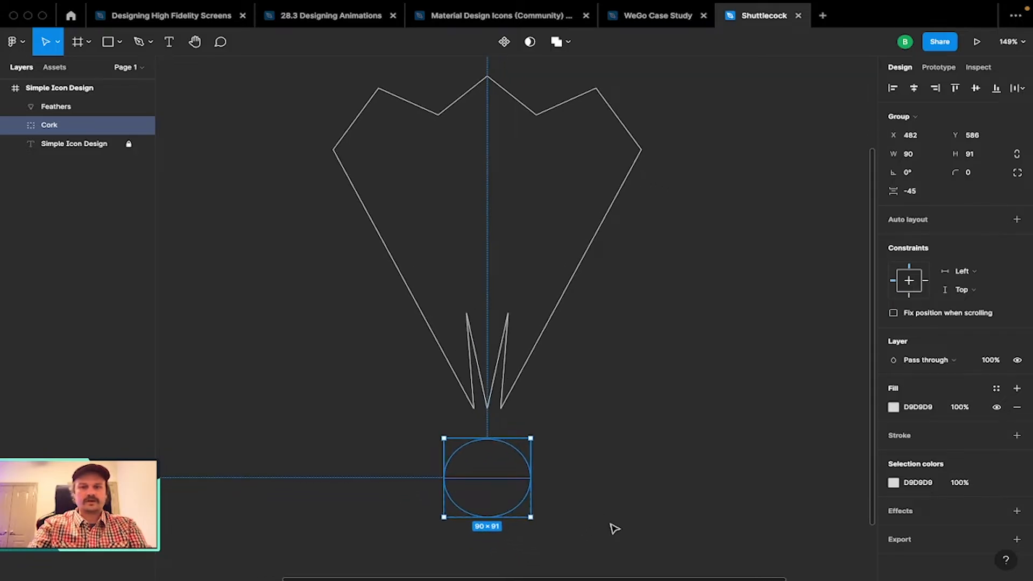
key("super+y")
left_click(598, 529)
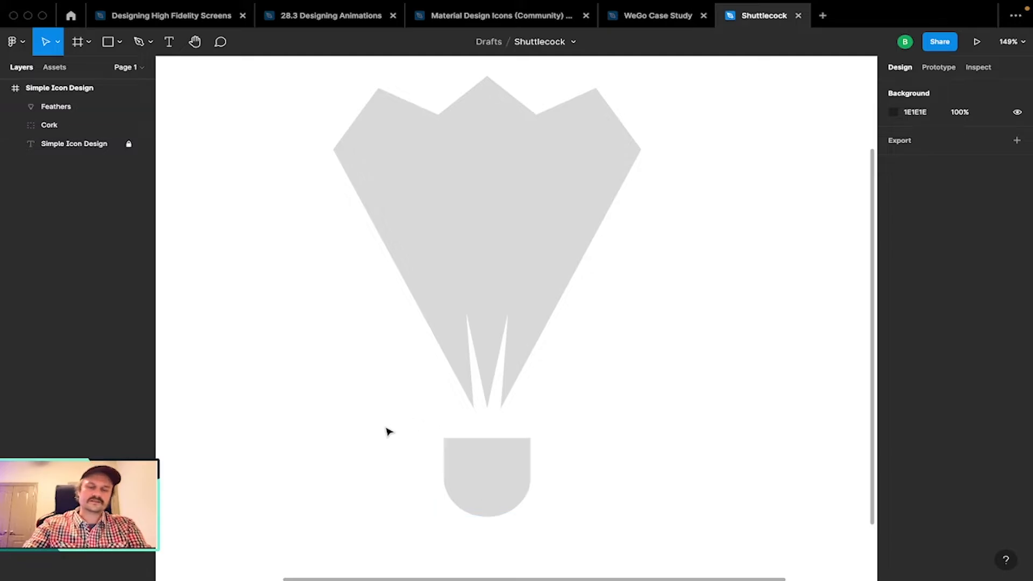
left_click_drag(388, 429, 604, 538)
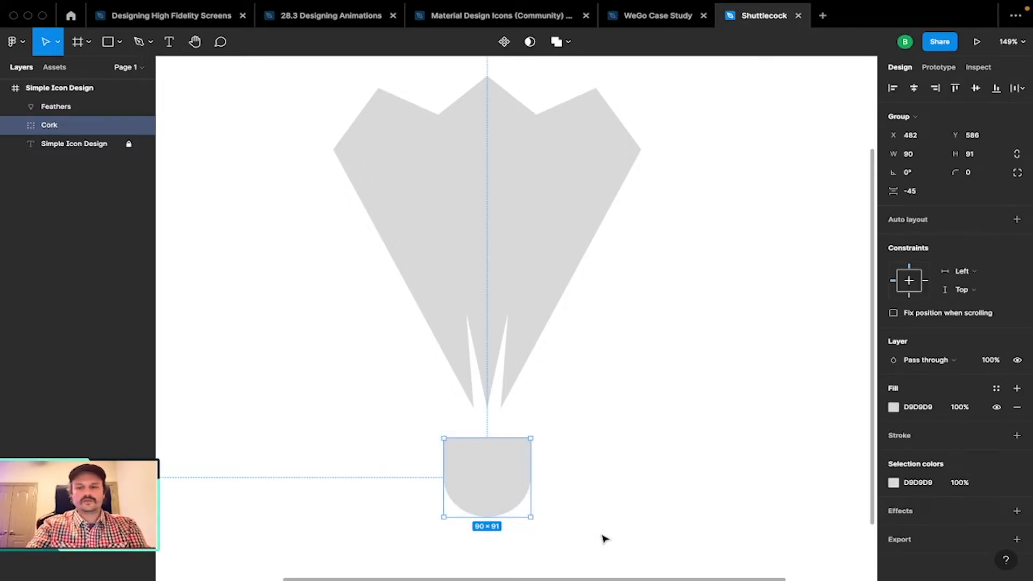
key("super+y")
left_click(610, 498)
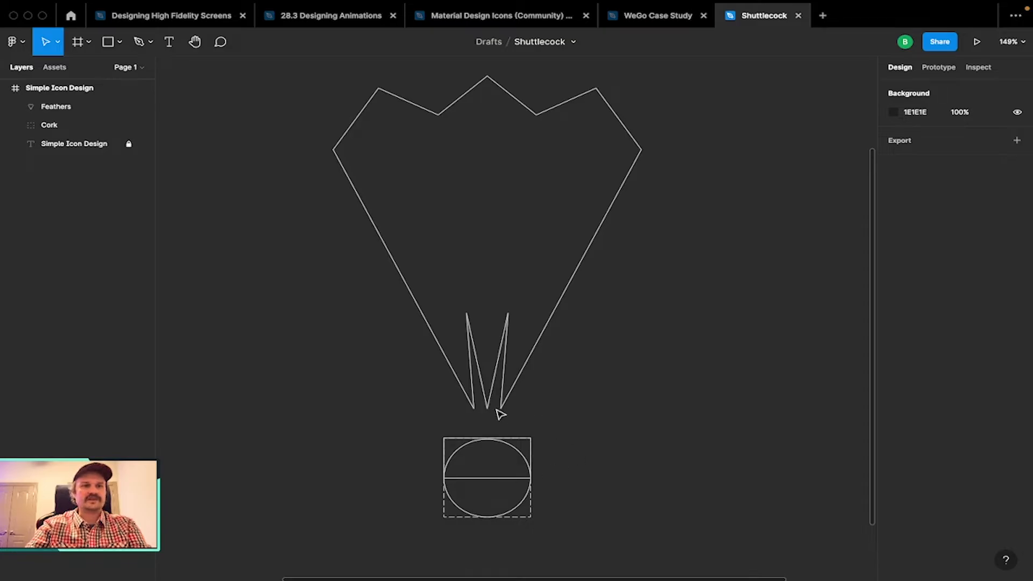
Expand the Cork group and examine the rectangle and ellipse layers it contains.
left_click(54, 126)
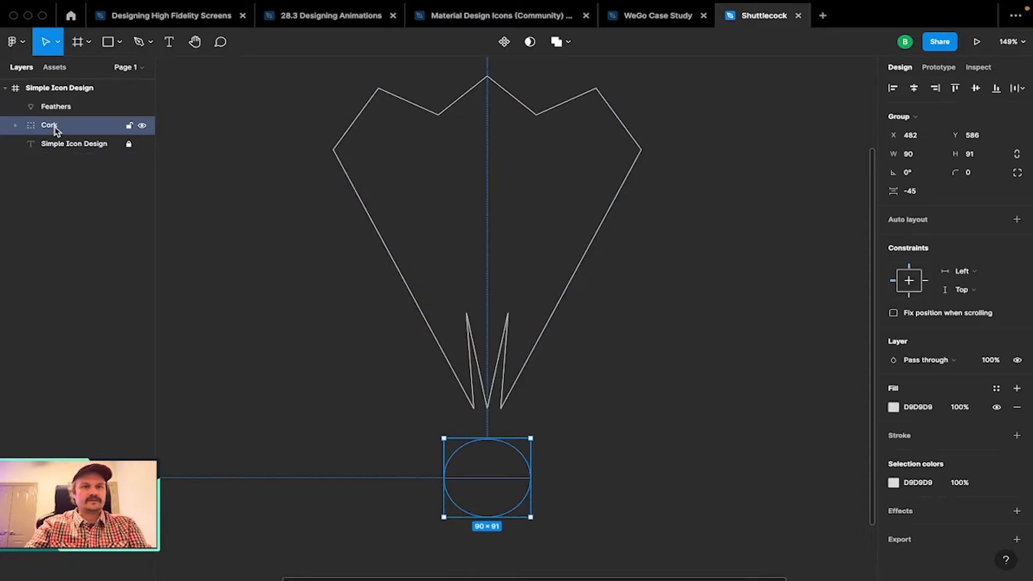
left_click(15, 125)
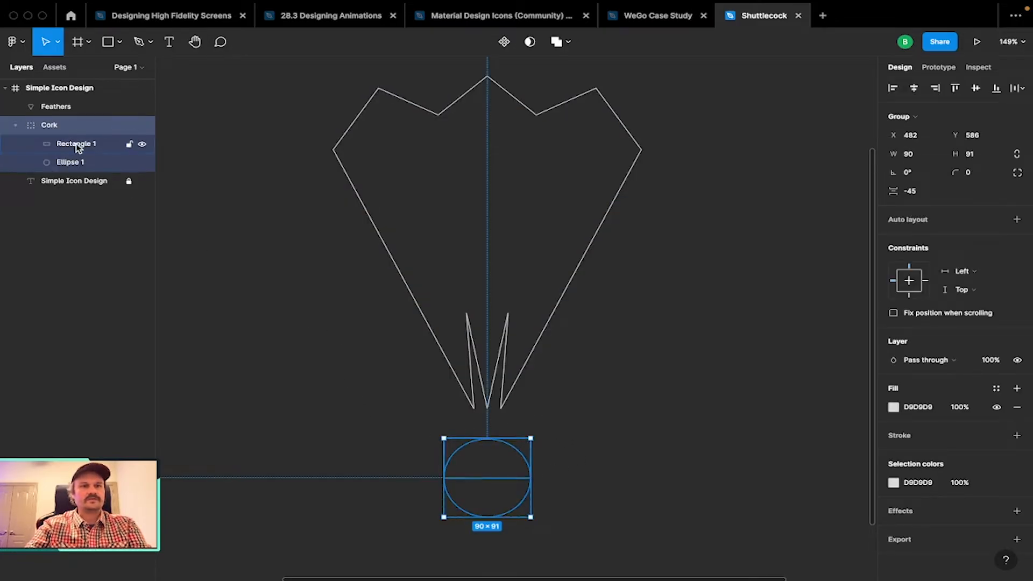
left_click(79, 143)
left_click(81, 161)
left_click(383, 424)
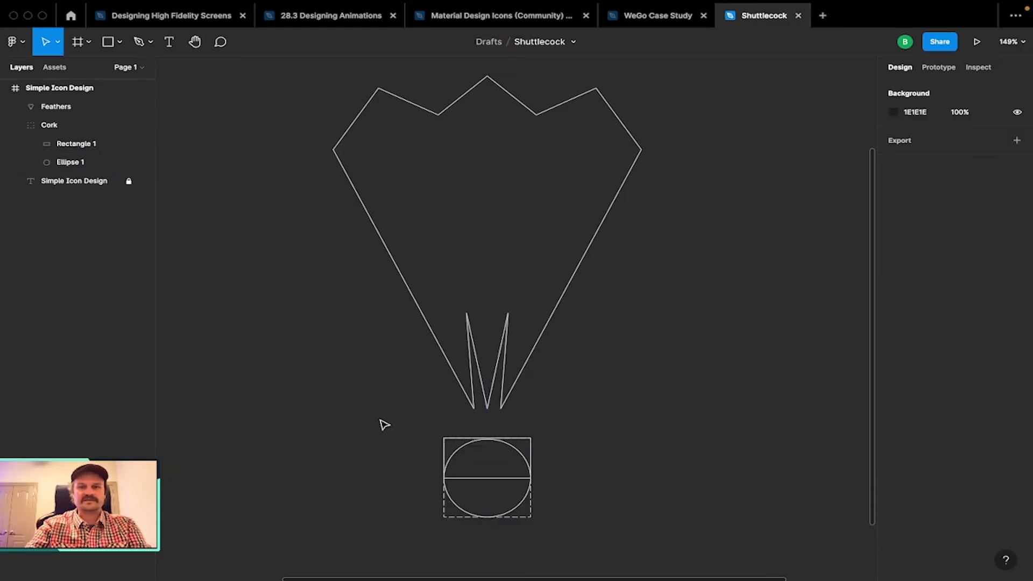
left_click_drag(391, 418, 592, 541)
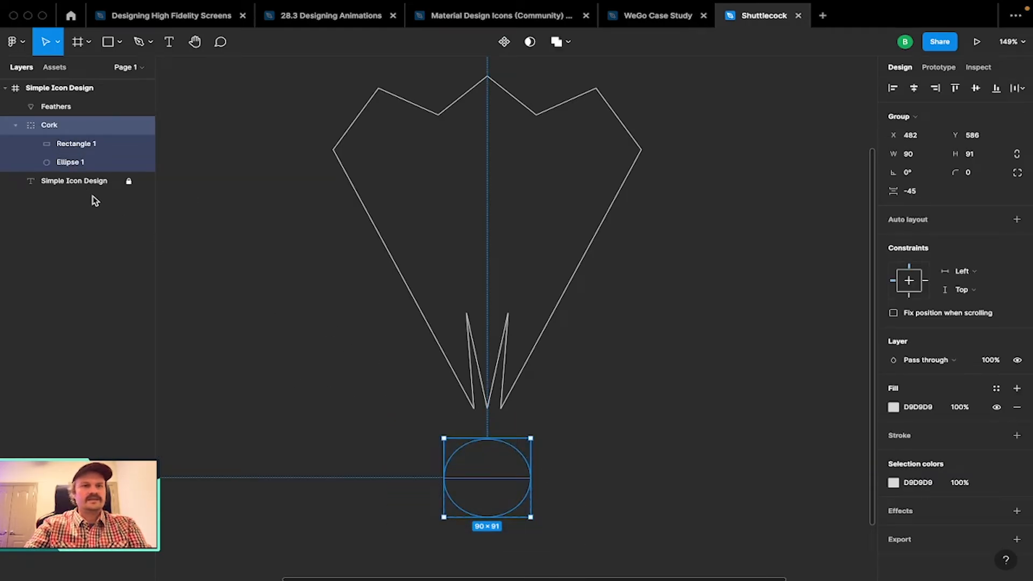
left_click(427, 428)
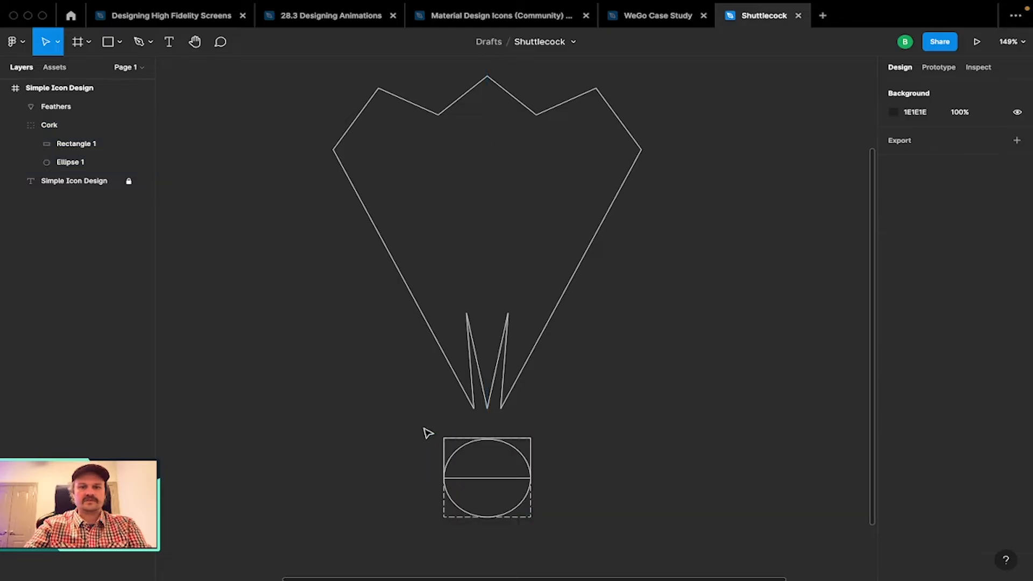
Combine the Cork group's rectangle and ellipse with a Union operation.
left_click_drag(422, 426, 588, 544)
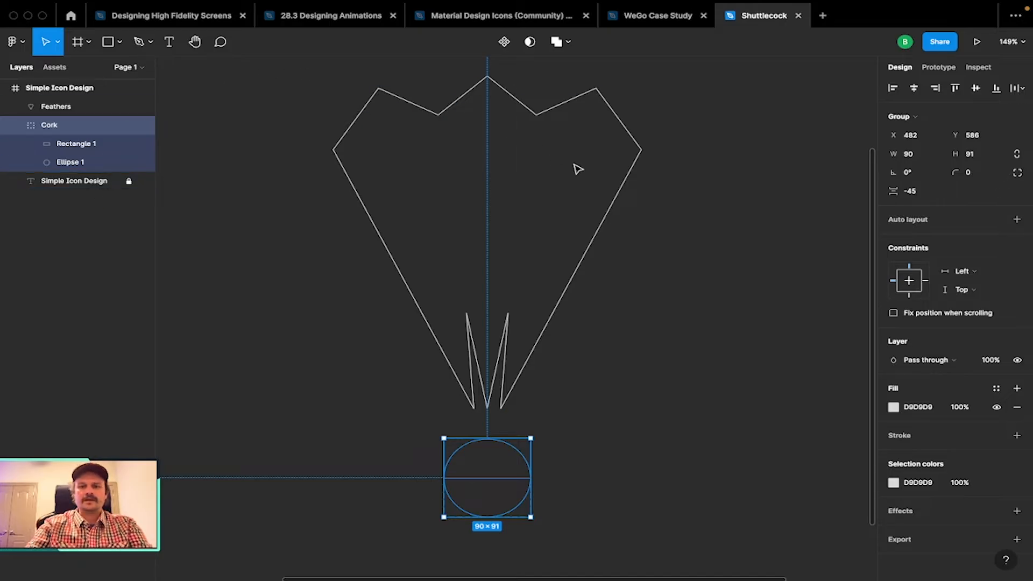
key("super+y")
key("super+y")
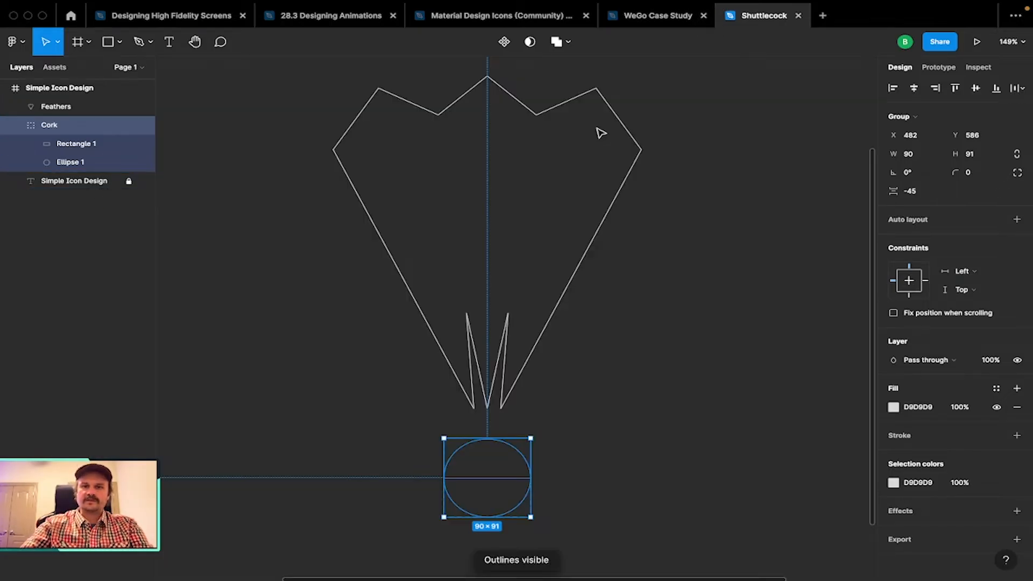
left_click(566, 41)
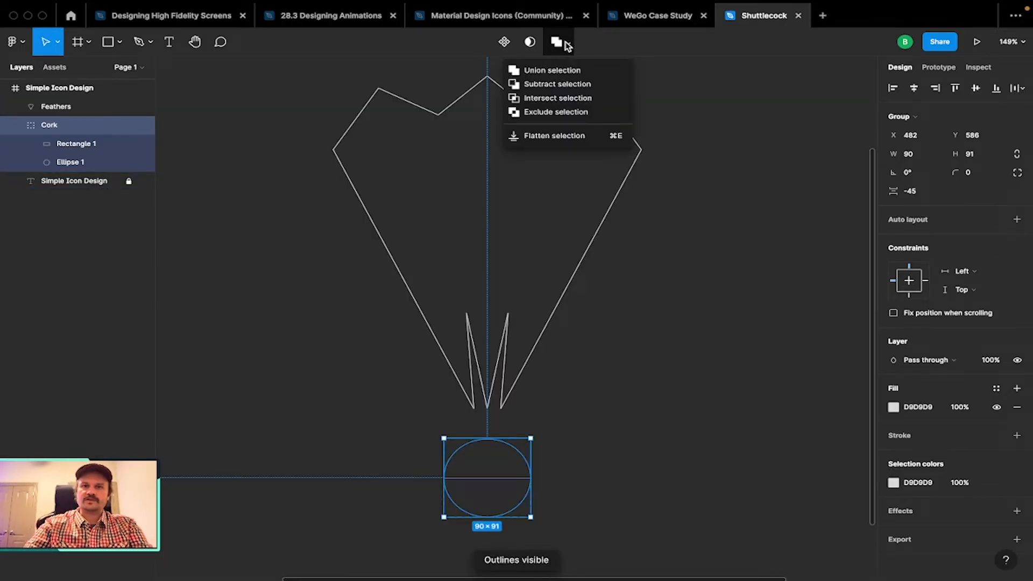
left_click(570, 72)
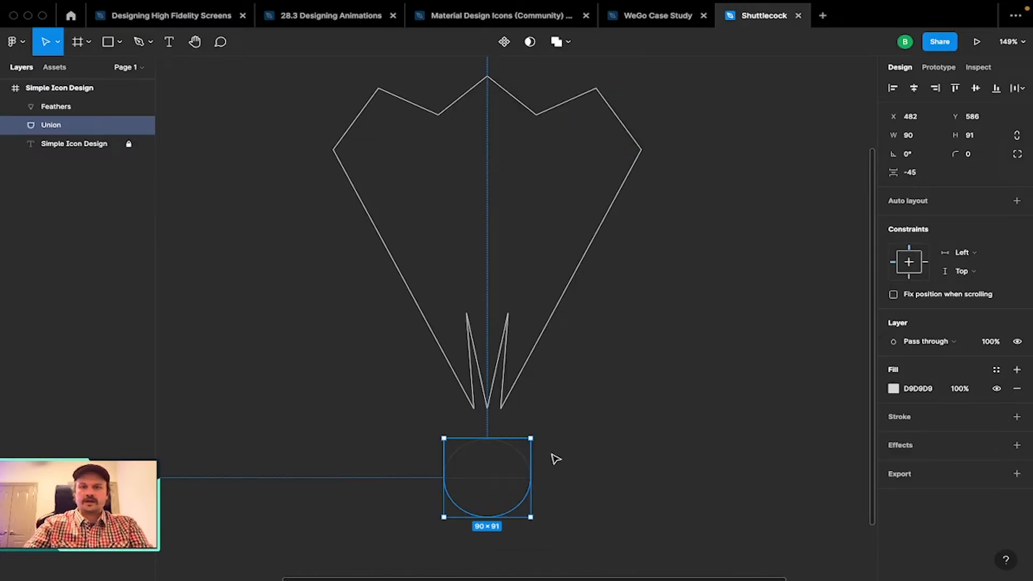
Flatten the cork union below the feathers into a single vector shape.
left_click(554, 429)
left_click_drag(553, 425, 407, 542)
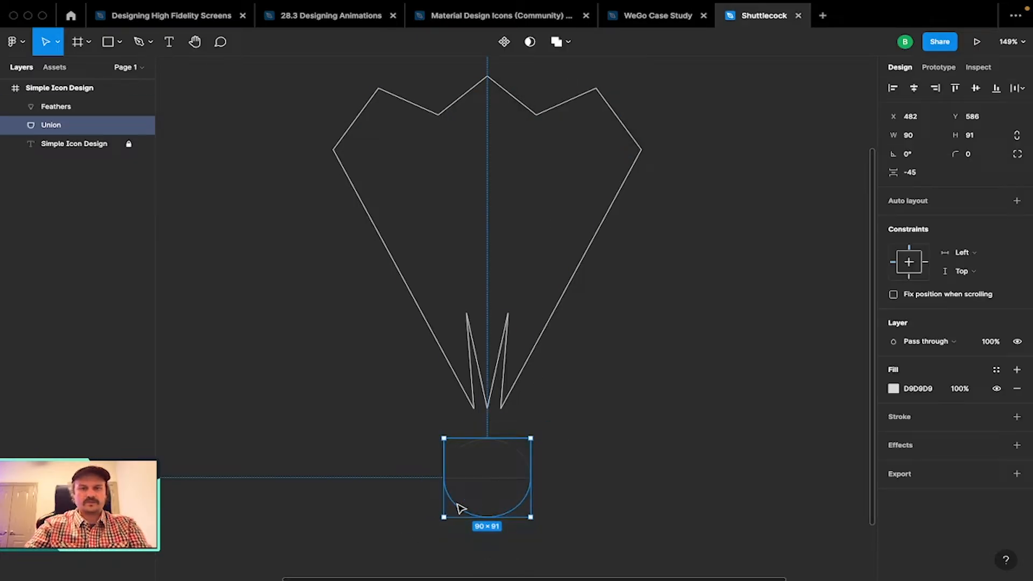
scroll(461, 508, "up", 10)
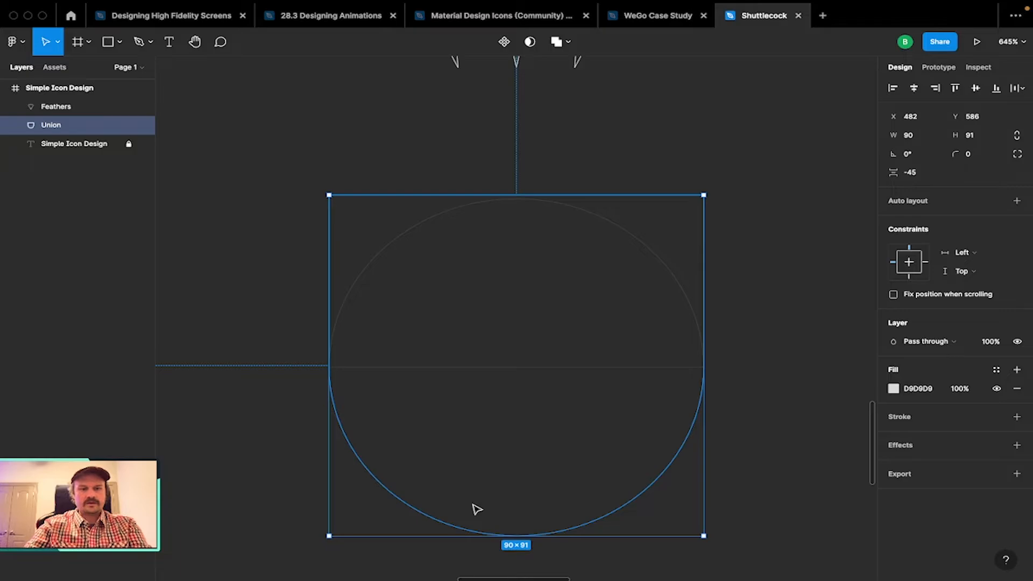
key("super+e")
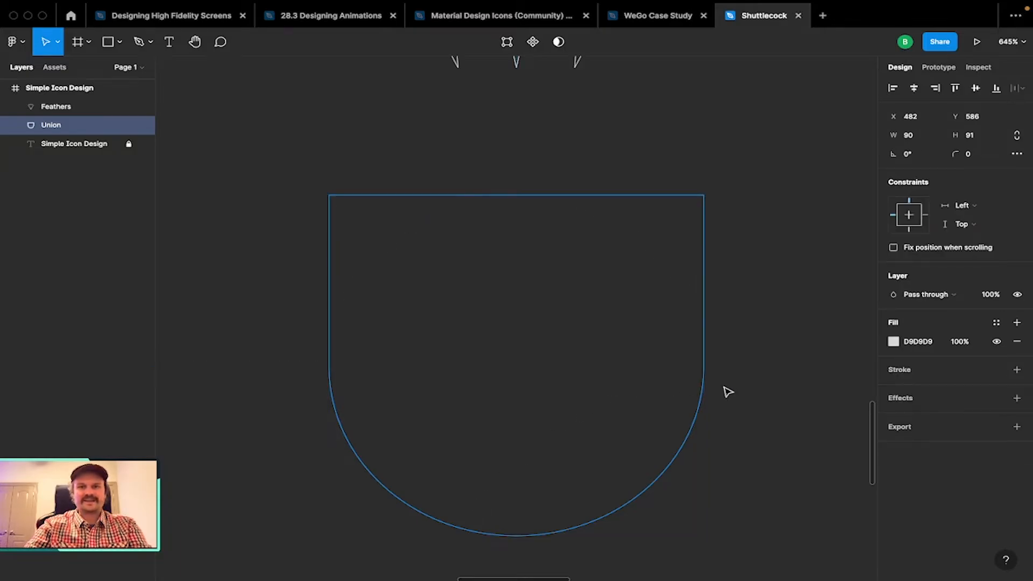
Rename the flattened union layer below the feathers as Cork.
left_click(733, 311)
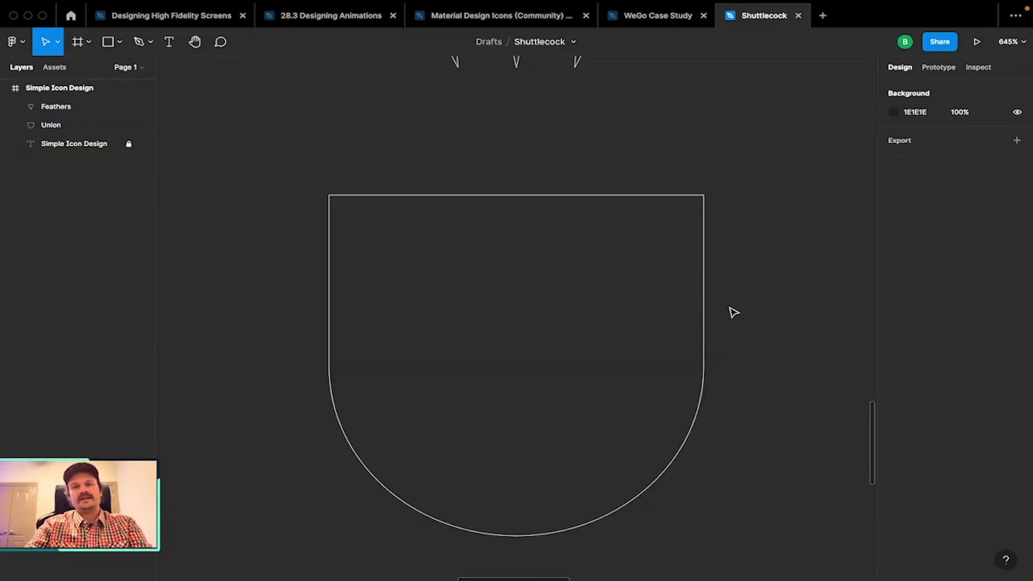
left_click(702, 221)
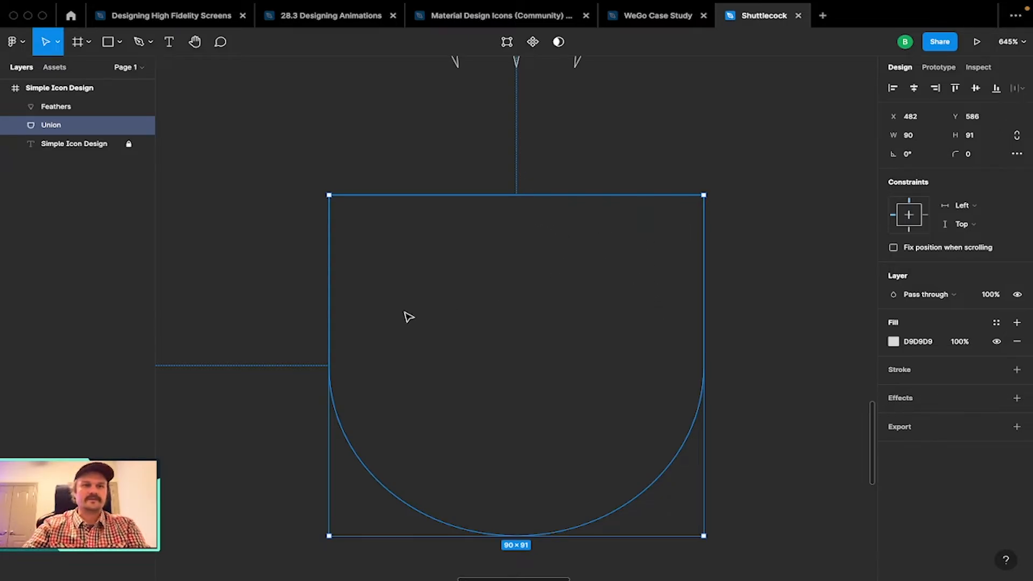
double_click(51, 125)
type("Cork")
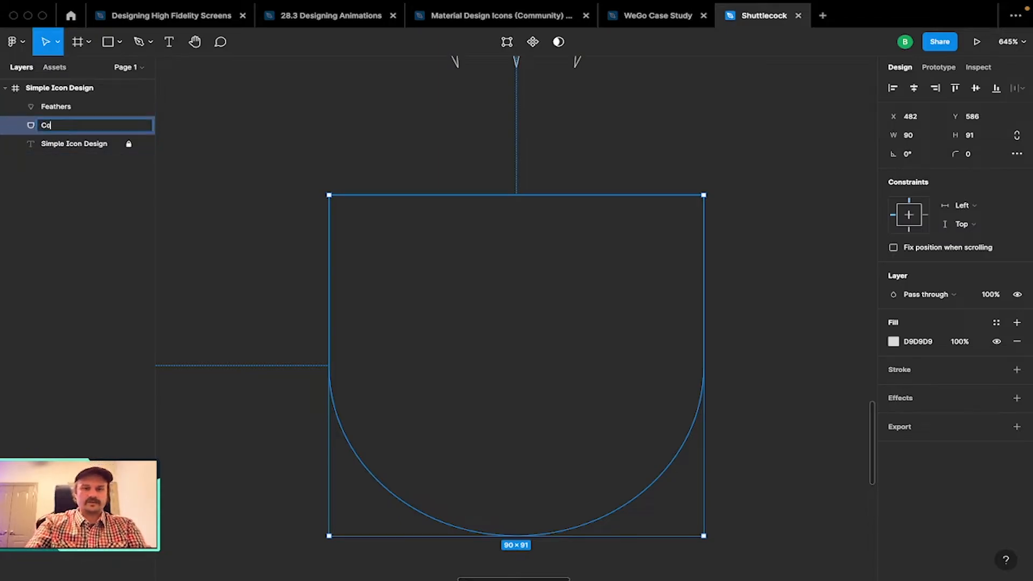
key("Return")
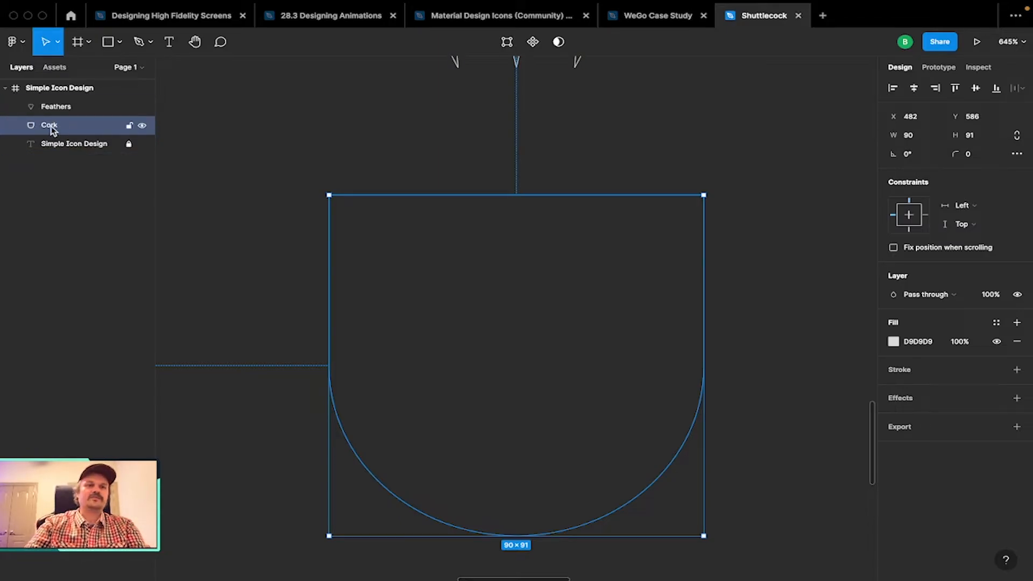
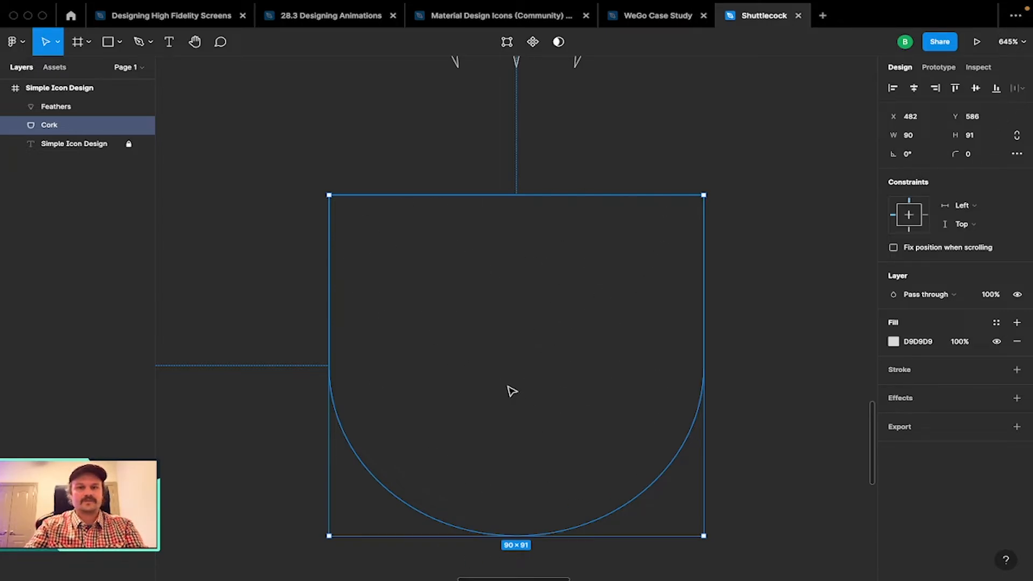
Return to the filled view and examine the whole shuttlecock, with the cork below the feathers.
scroll(530, 391, "down", 10)
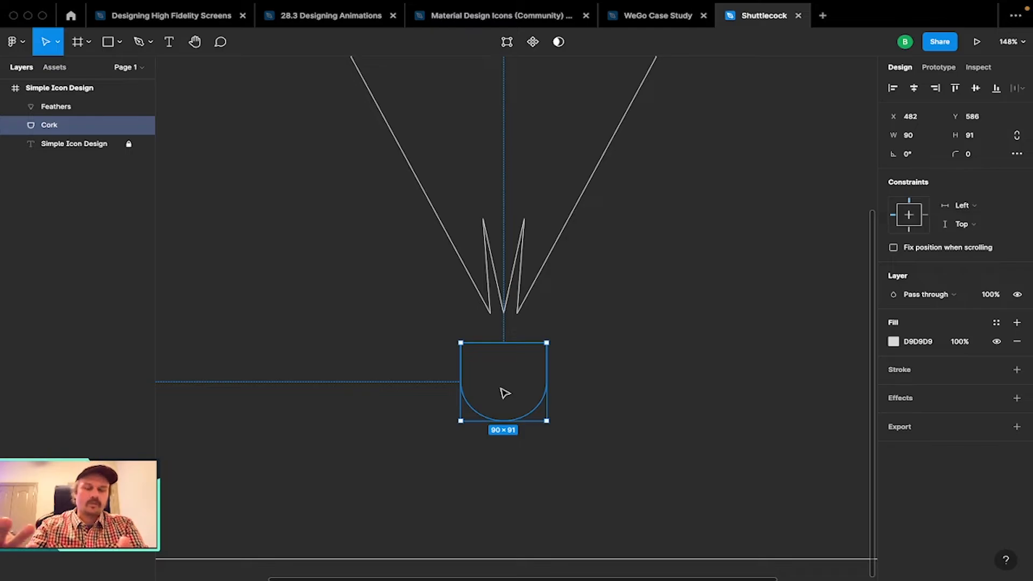
left_click(569, 320)
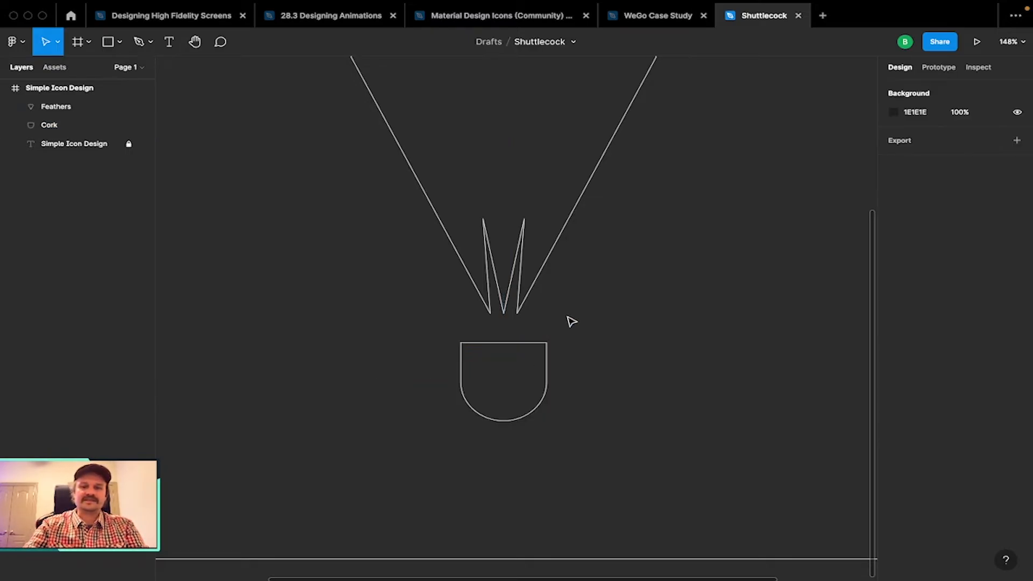
key("super+y")
scroll(571, 321, "up", 2)
scroll(571, 321, "down", 5)
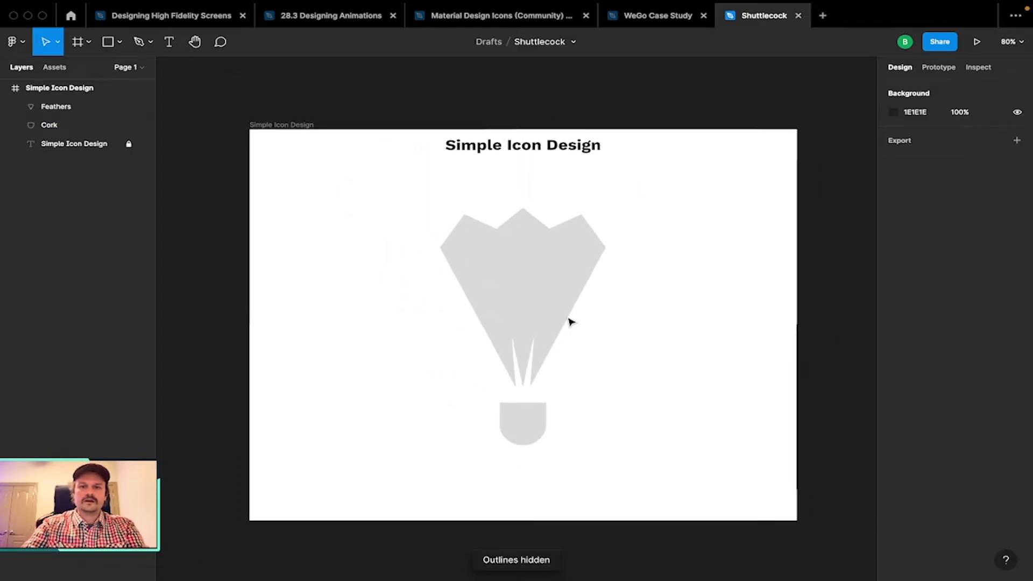
scroll(571, 321, "up", 4)
key("shift+2")
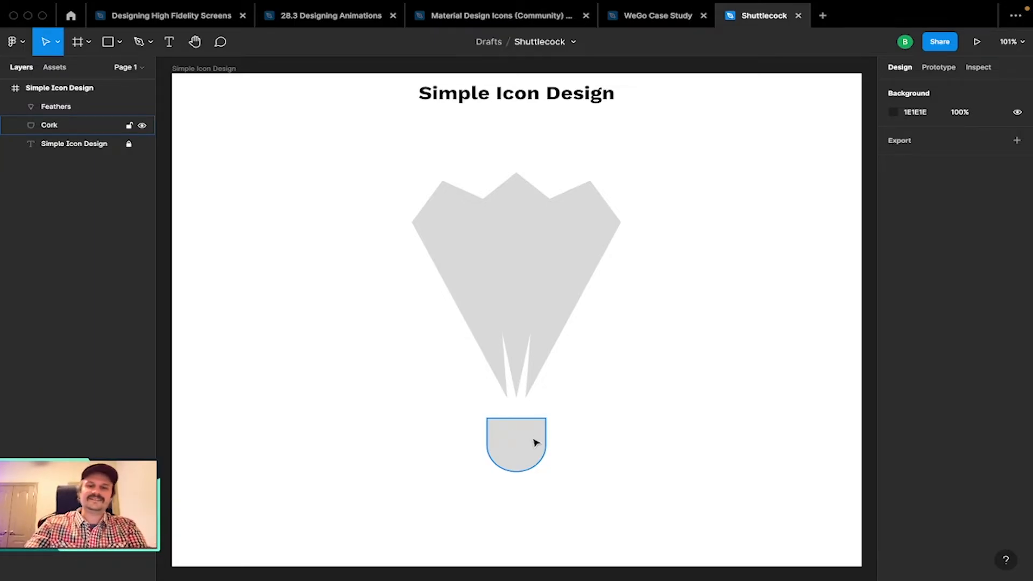
mouse_move(530, 448)
left_mouse_down()
mouse_move(523, 382)
mouse_move(527, 449)
left_mouse_up()
left_click(692, 426)
key("super+z")
key("super+z")
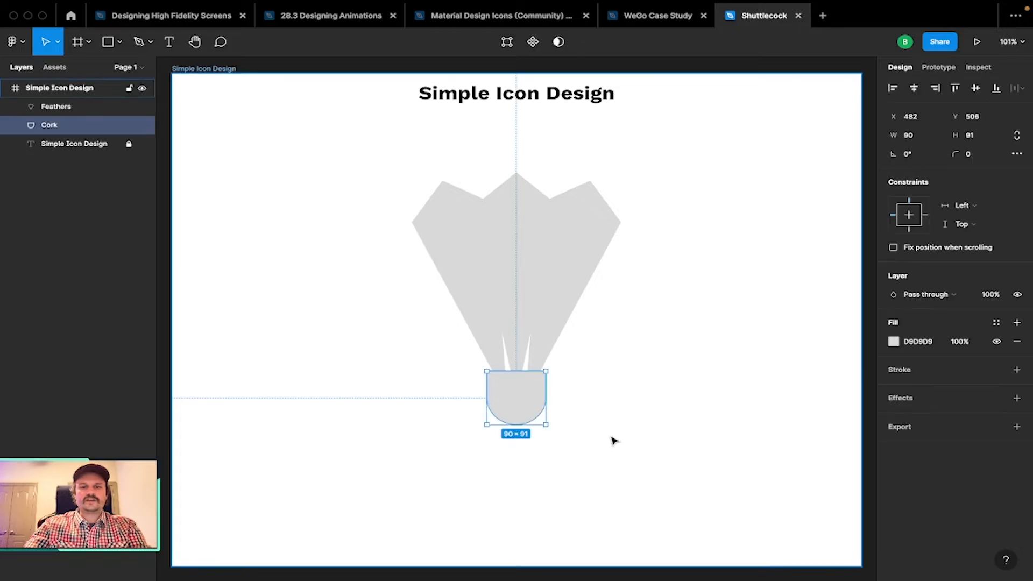
key("super+z")
Move the Cork straight up to Y 511 so it overlaps the lower tips of the feathers, keeping both shapes horizontally centred.
left_click(521, 451)
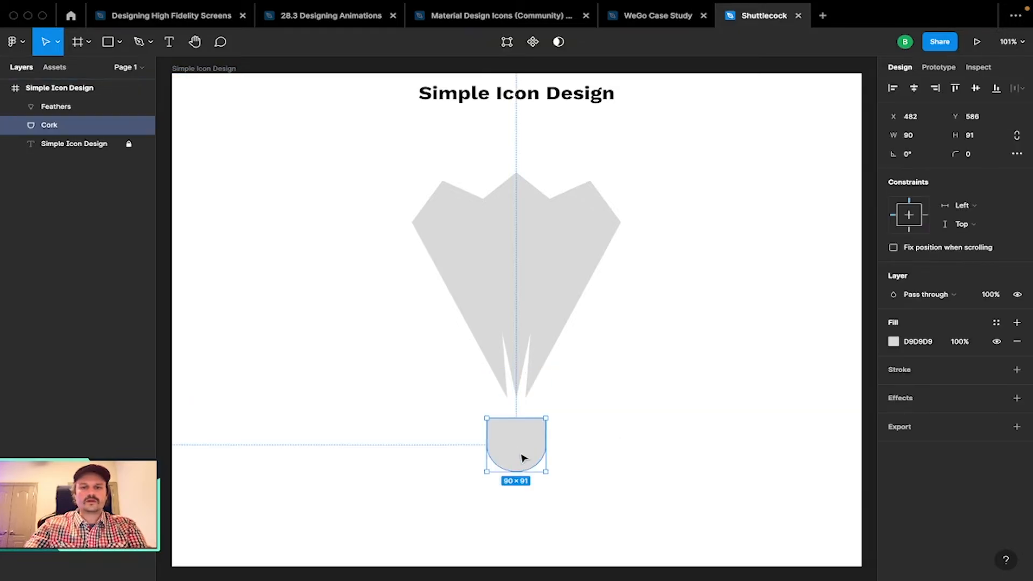
left_click_drag(523, 457, 519, 418)
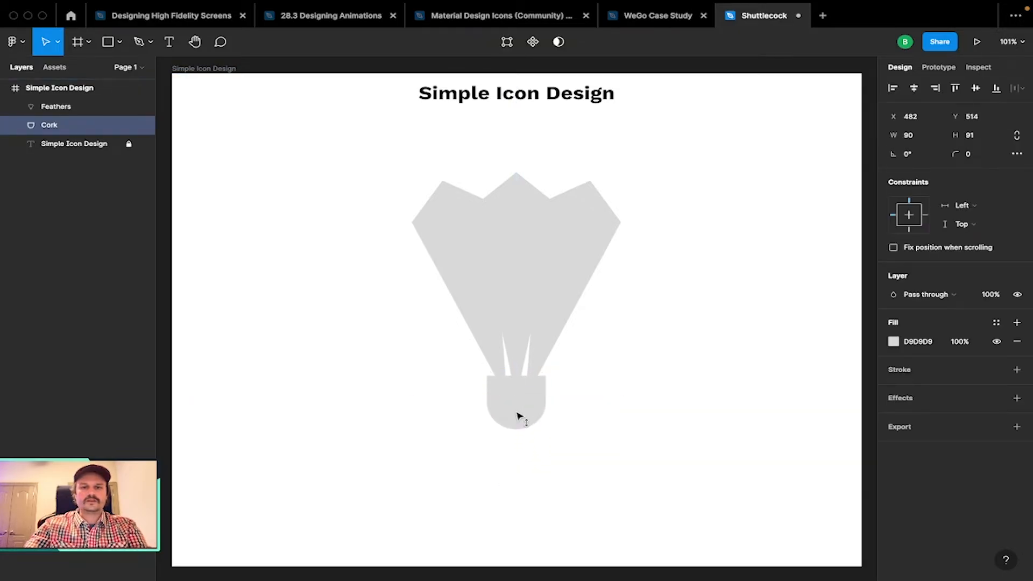
left_click(547, 317)
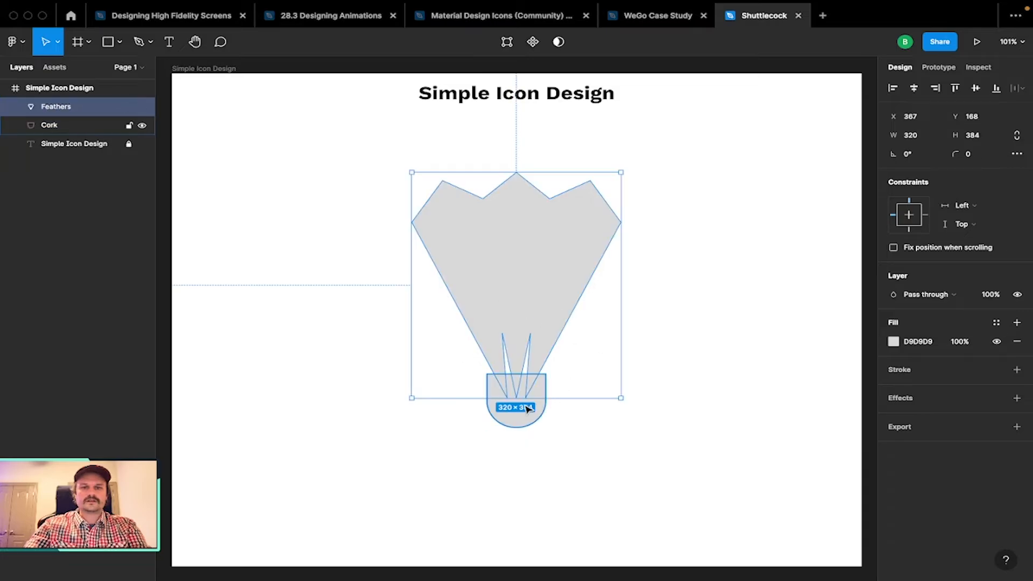
left_click(515, 420, "shift")
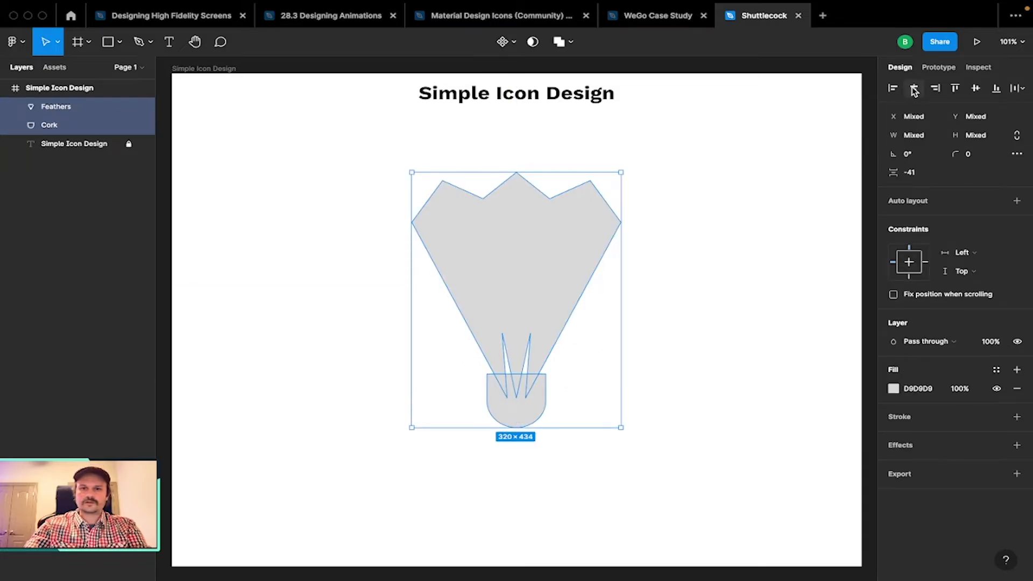
left_click(666, 325)
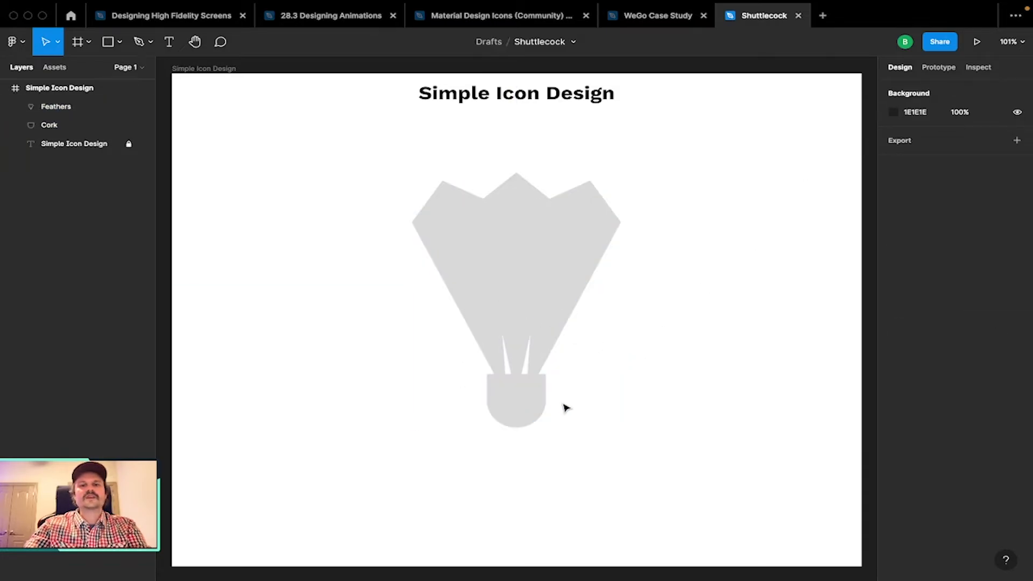
Select the feathers and the cork together and examine how the two shapes overlap.
left_click_drag(726, 153, 323, 554)
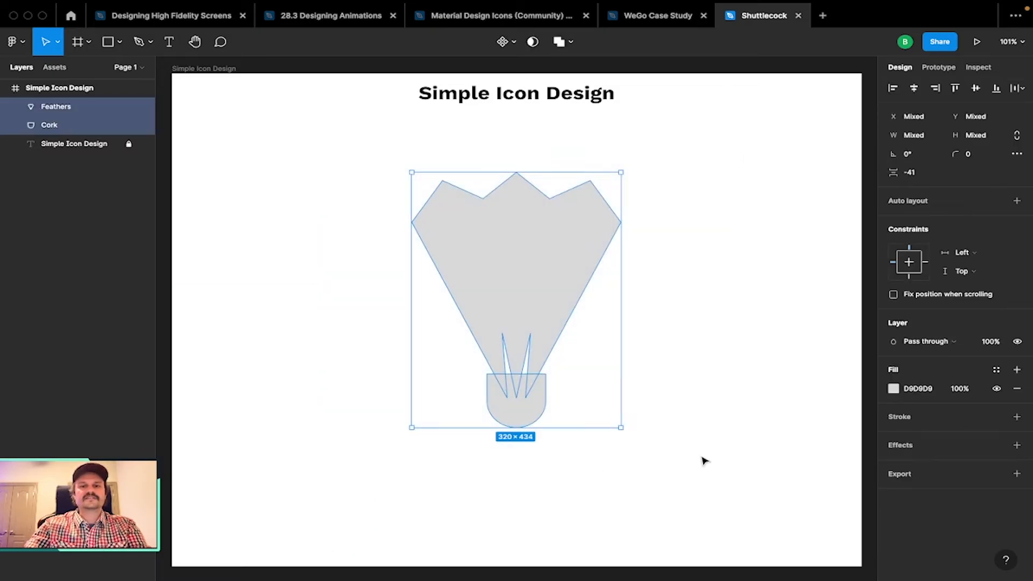
left_click(702, 454)
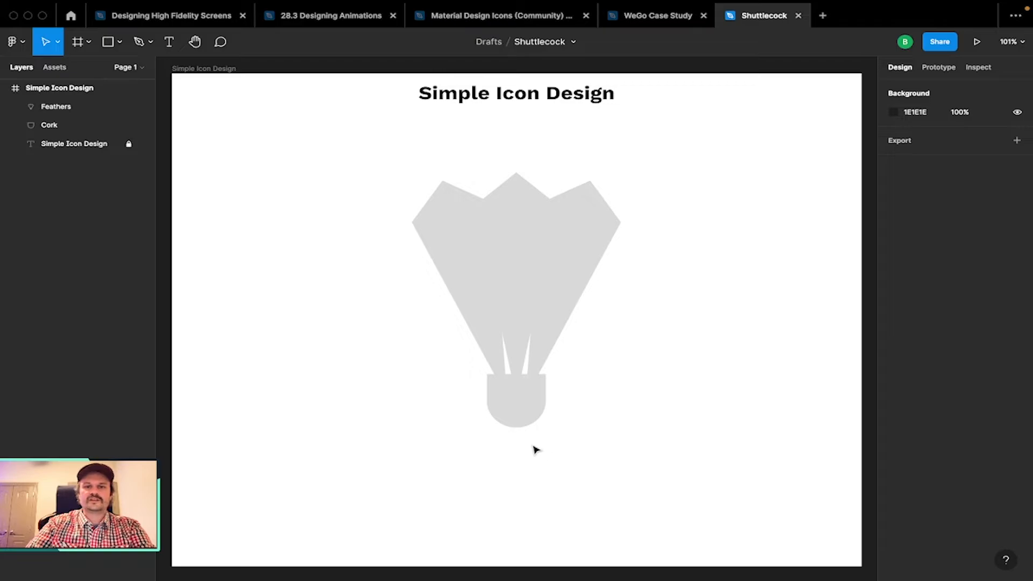
scroll(531, 439, "up", 5)
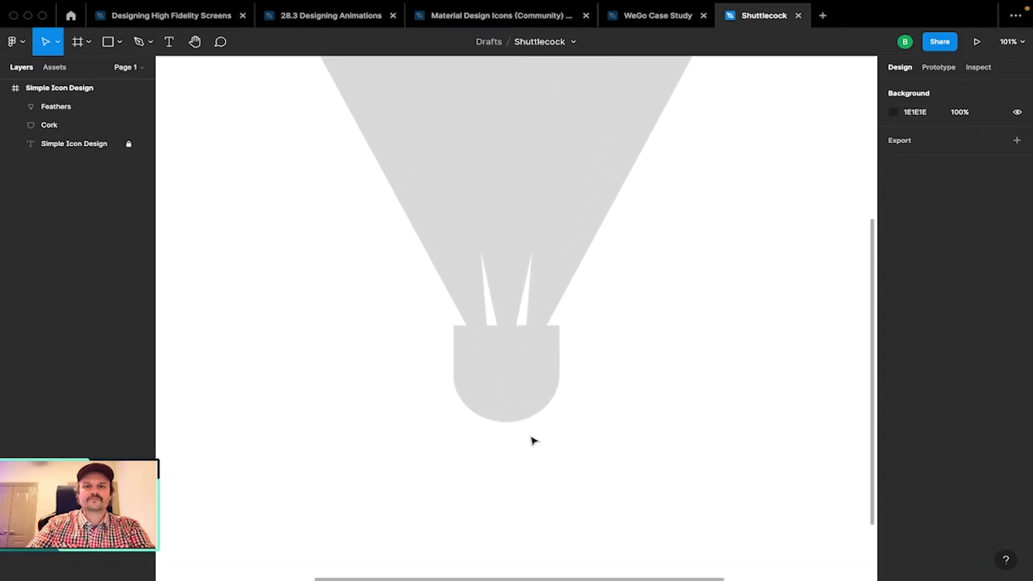
scroll(530, 437, "down", 3)
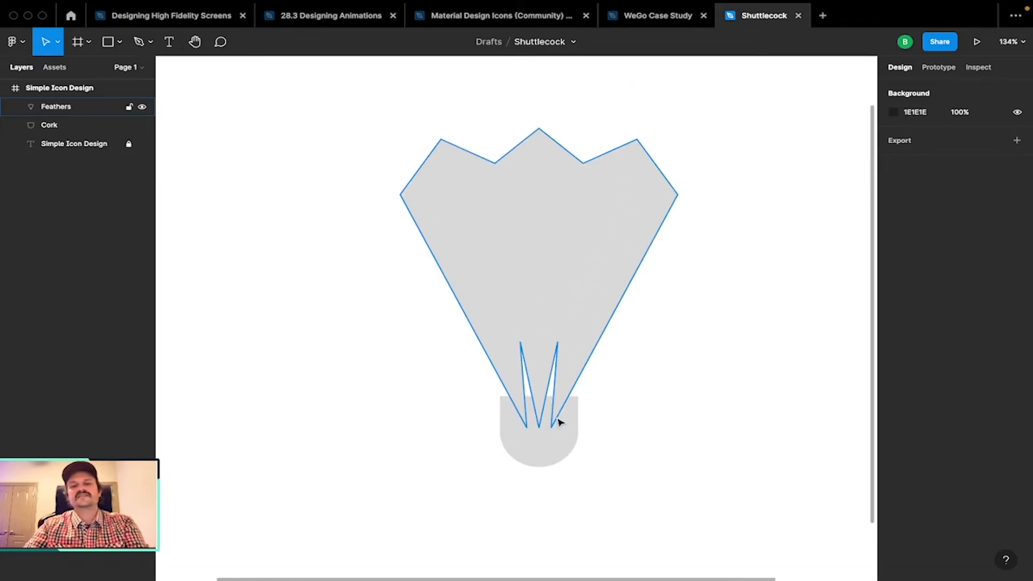
left_click(558, 452)
left_click(601, 273, "shift")
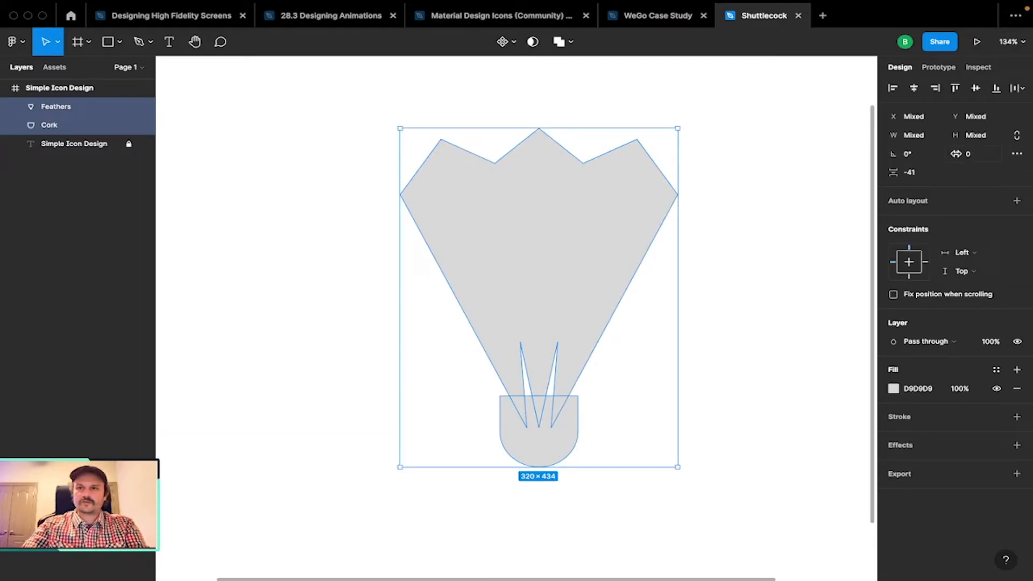
left_click_drag(955, 153, 872, 167)
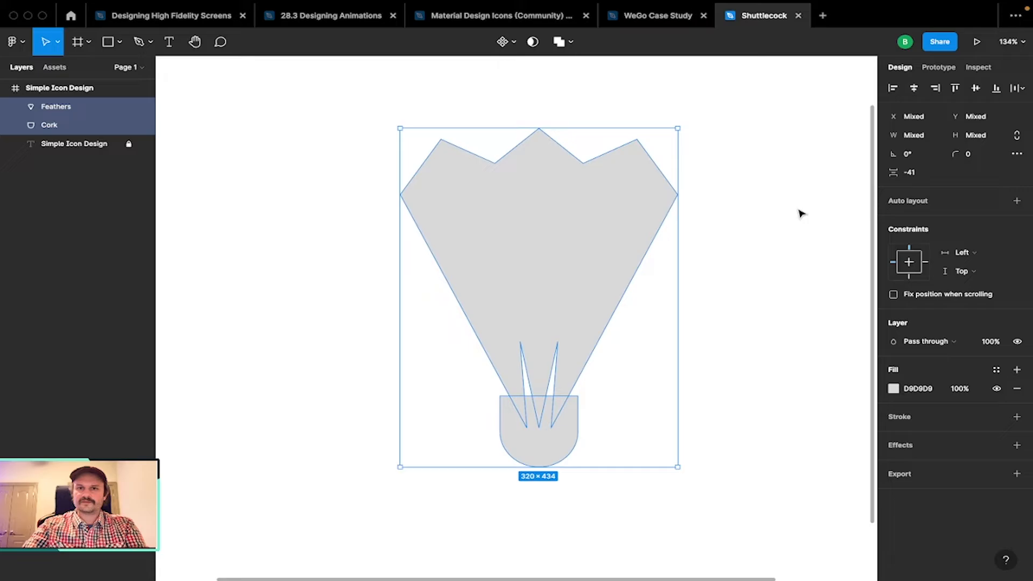
left_click(742, 209)
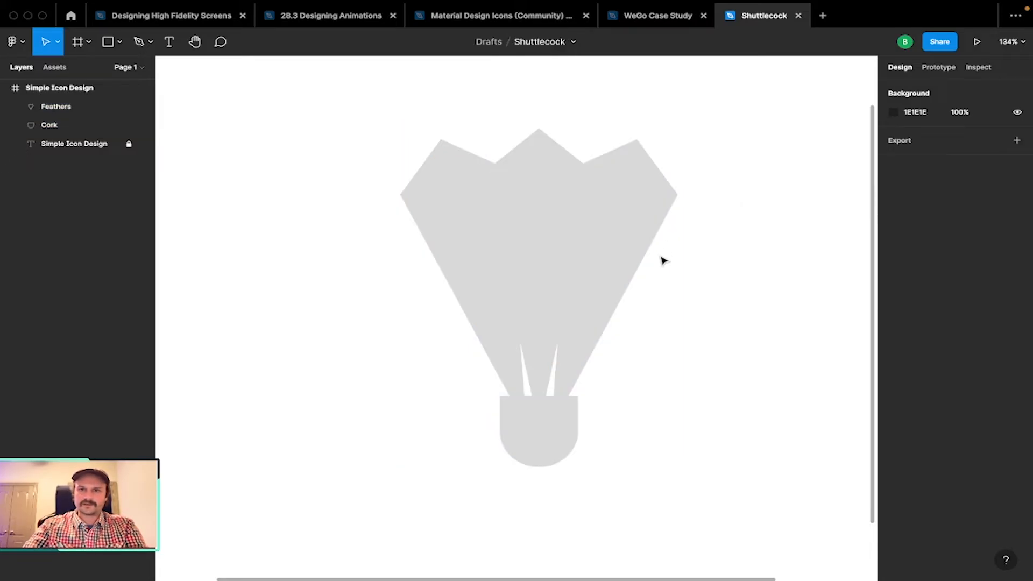
left_click(602, 272)
left_click(532, 457)
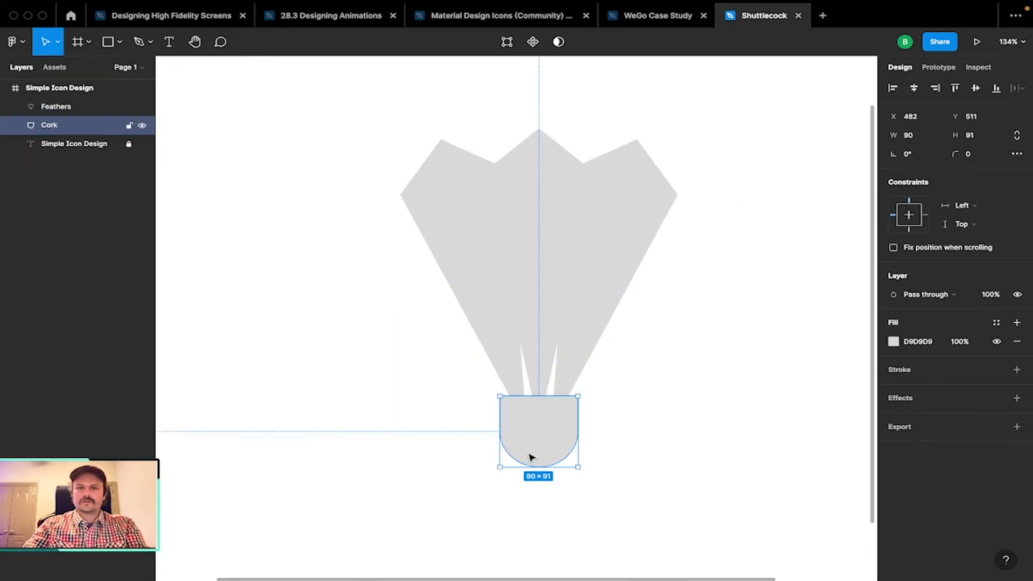
left_click(596, 232, "shift")
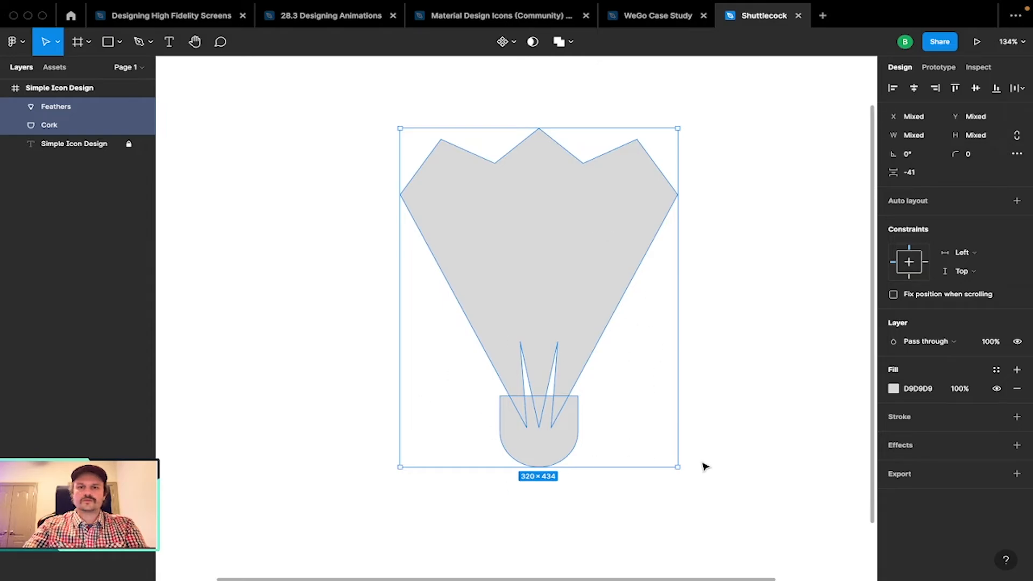
Check the Feathers and Cork layers in outline view, and flatten both into a single vector shape.
key("super+shift+o")
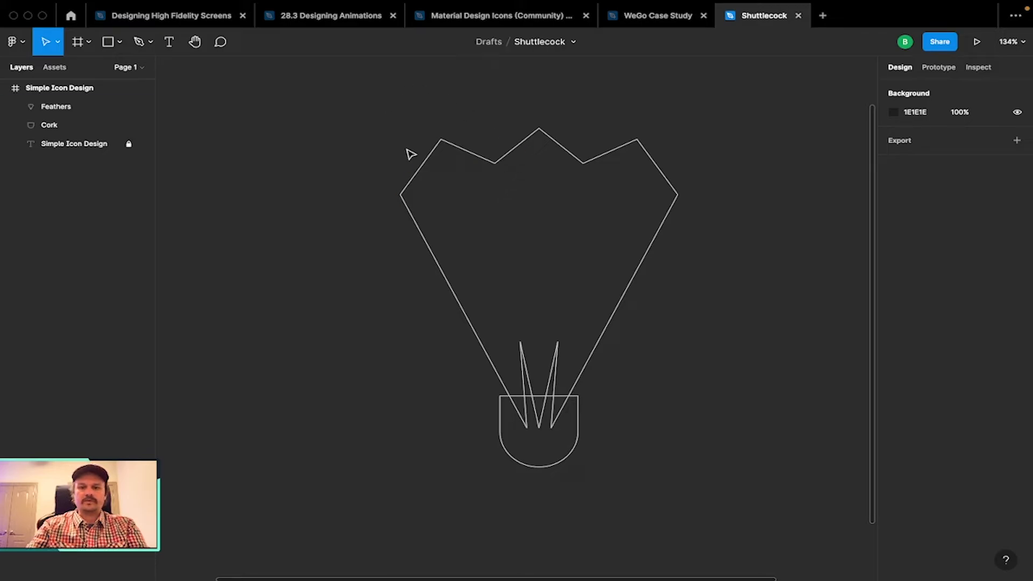
left_click(61, 109)
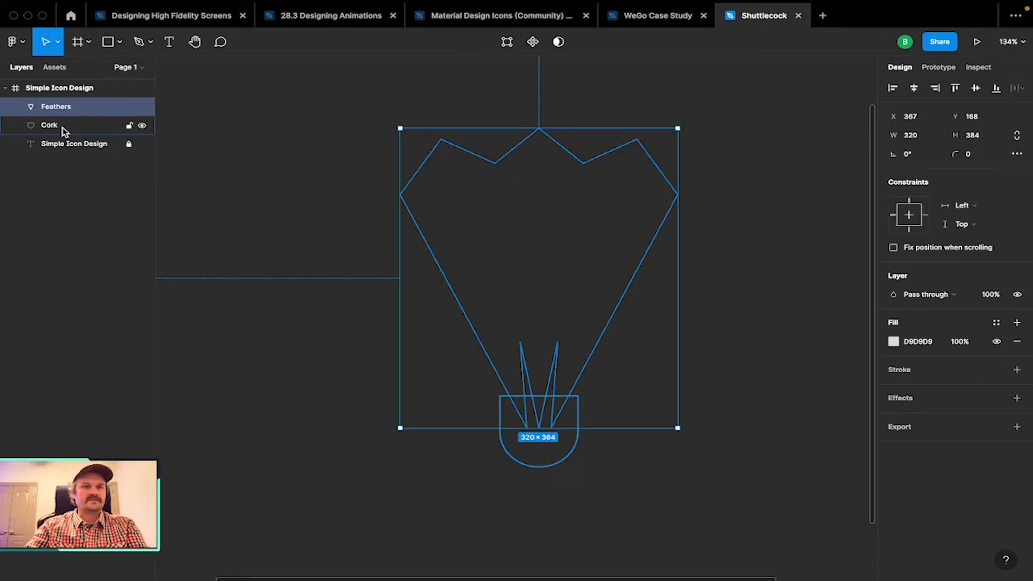
left_click(62, 127, "shift")
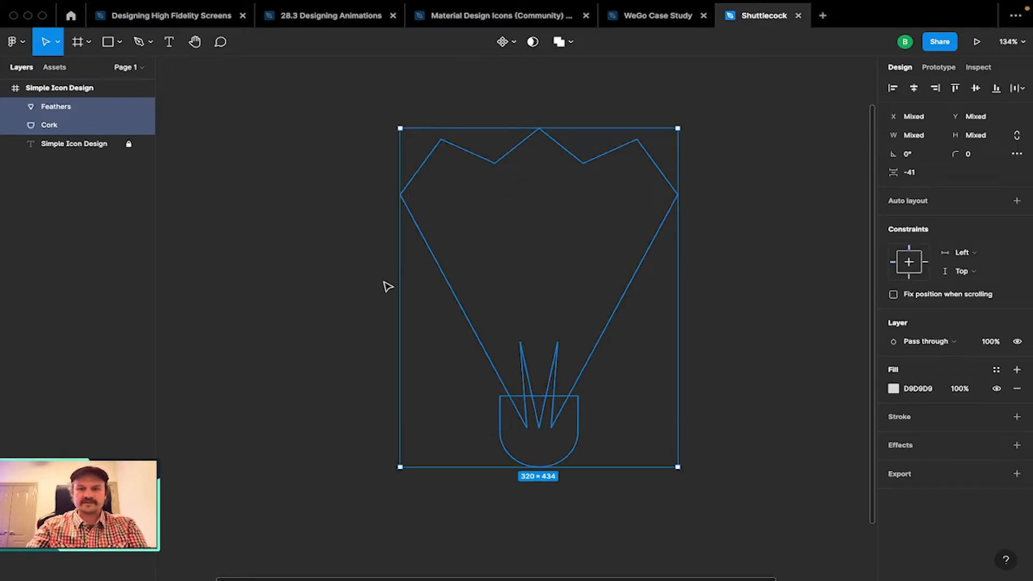
key("super+y")
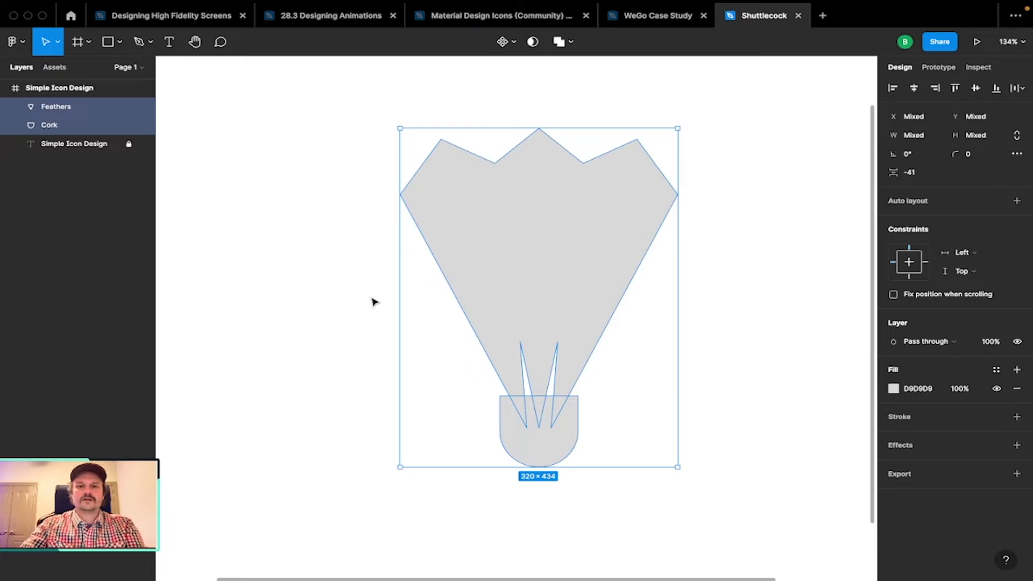
right_click(520, 194)
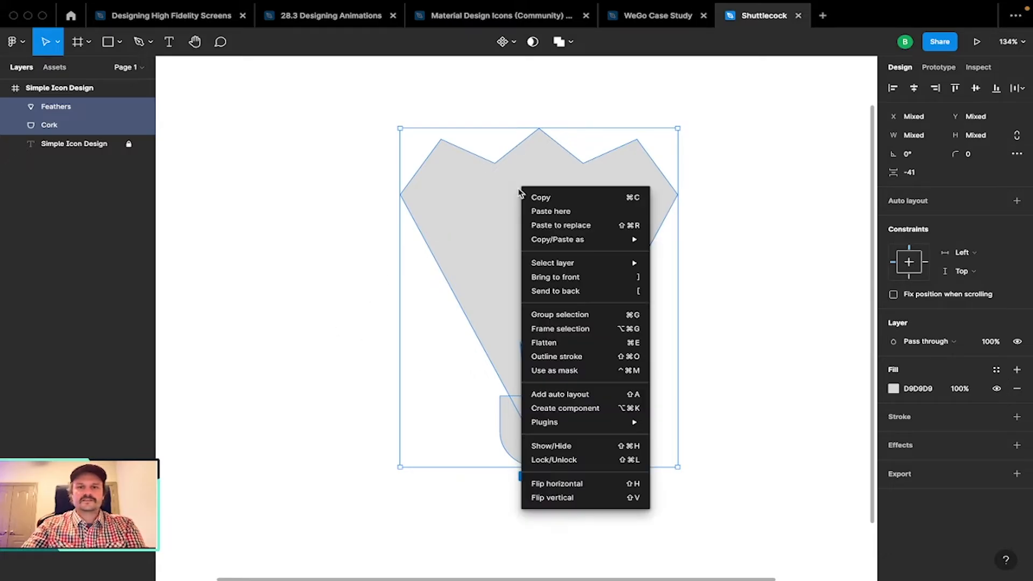
left_click(567, 344)
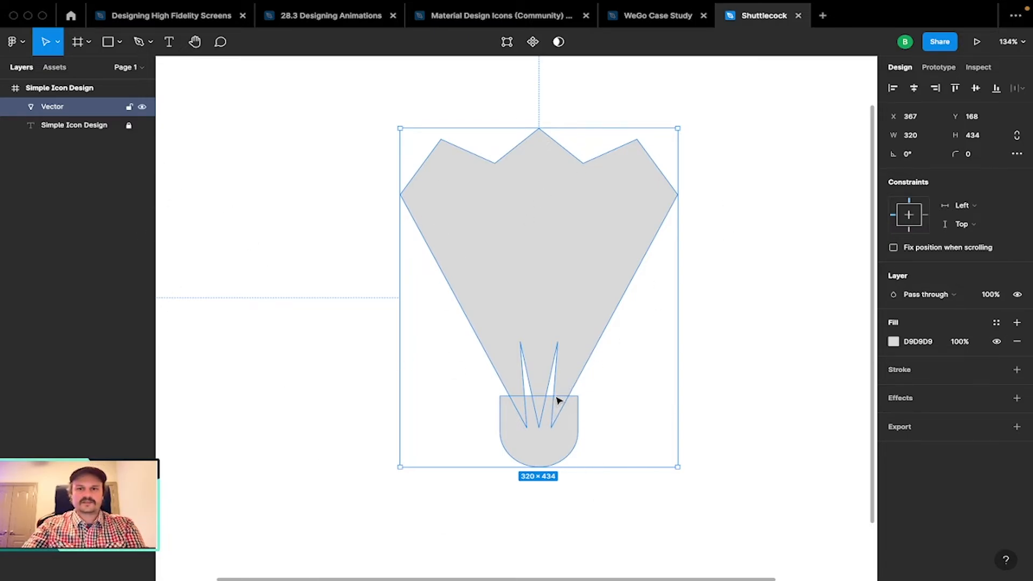
Try Outline stroke on the flattened shape and inspect the lines overlapping inside the cork in outline view.
right_click(559, 222)
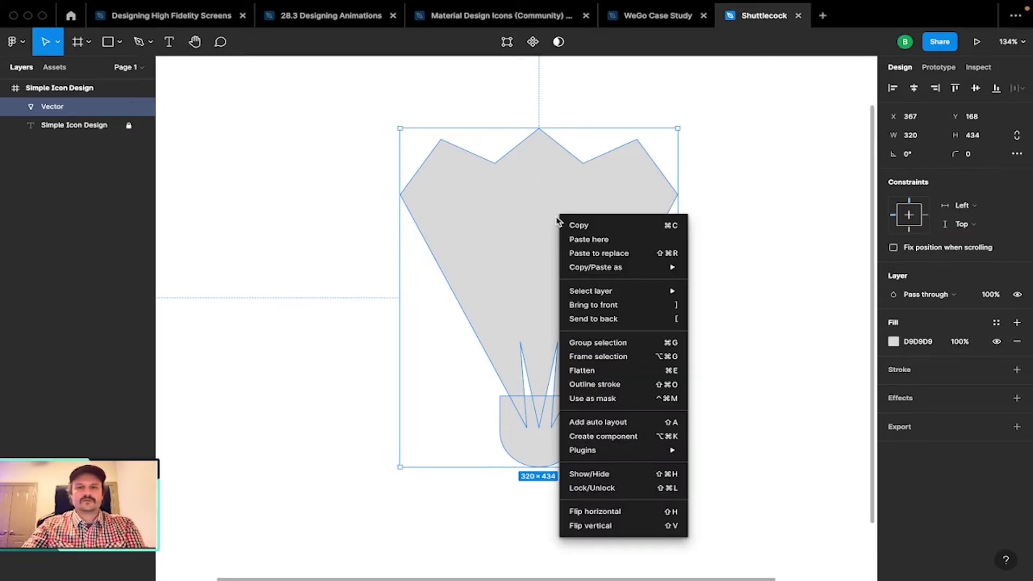
left_click(670, 387)
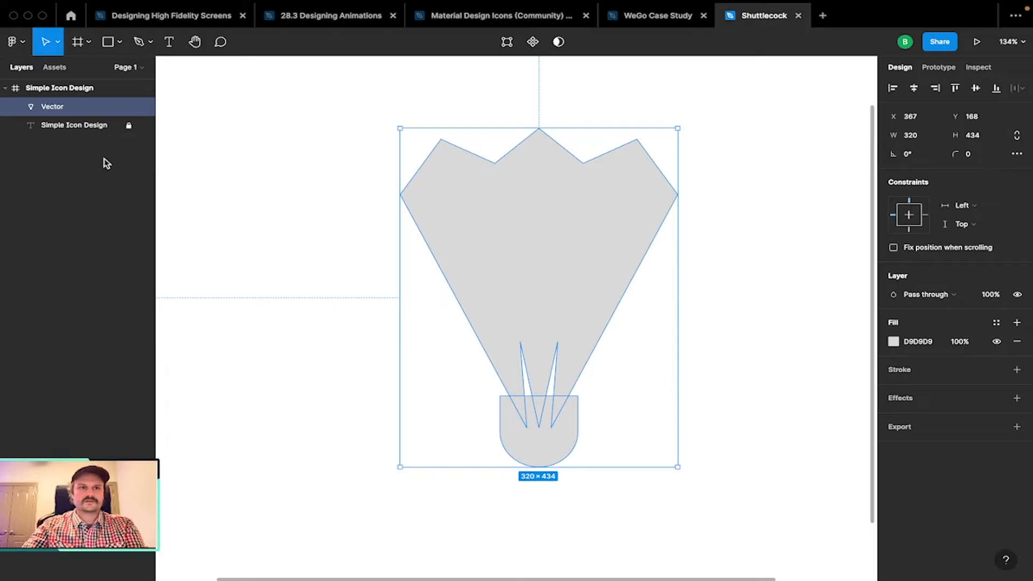
left_click(255, 200)
key("super+y")
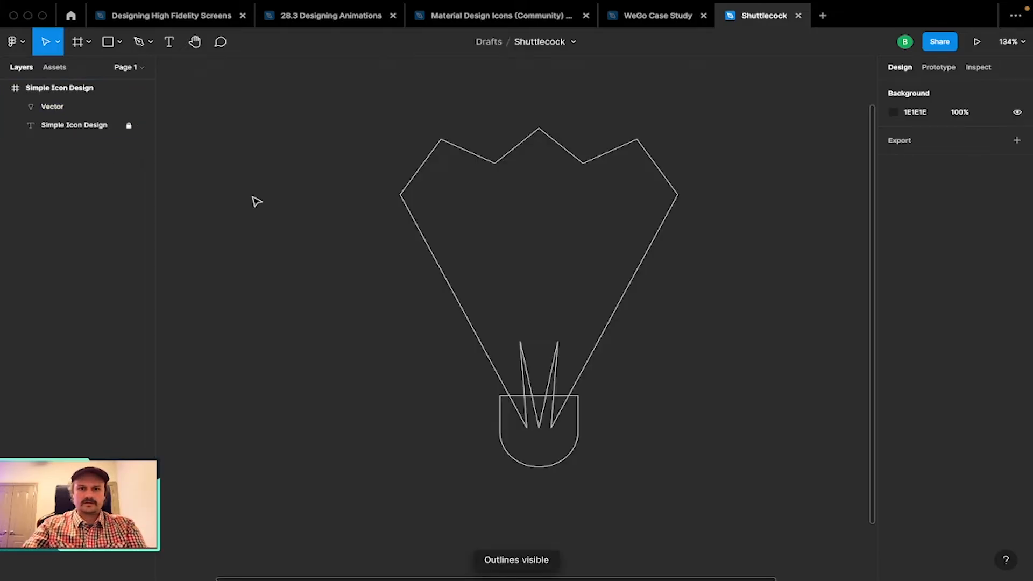
left_click(588, 372)
scroll(589, 374, "up", 10)
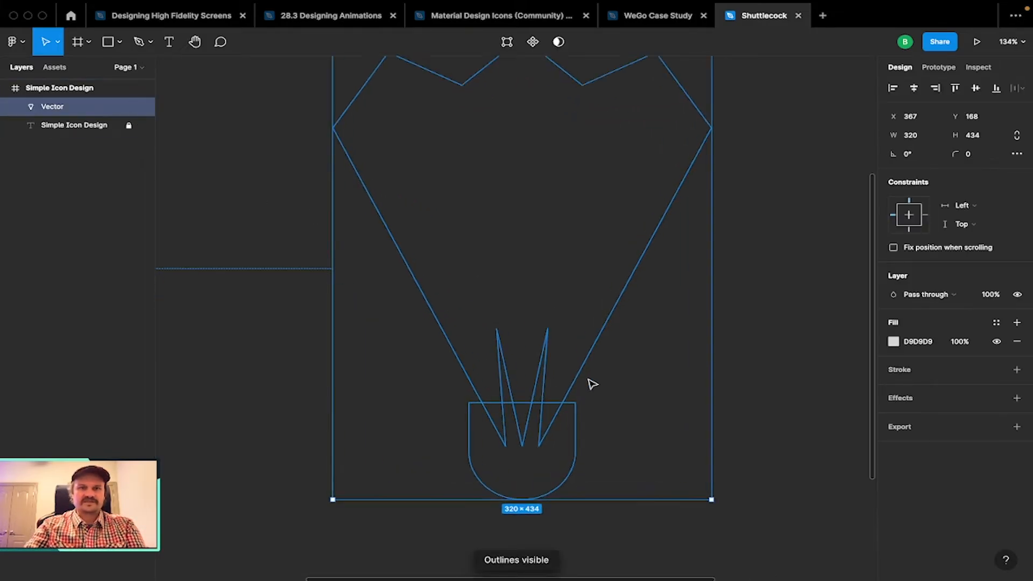
Undo the flattening of the shuttlecock into separate Feathers and Cork layers and leave outline view.
key("super+z")
key("super+z")
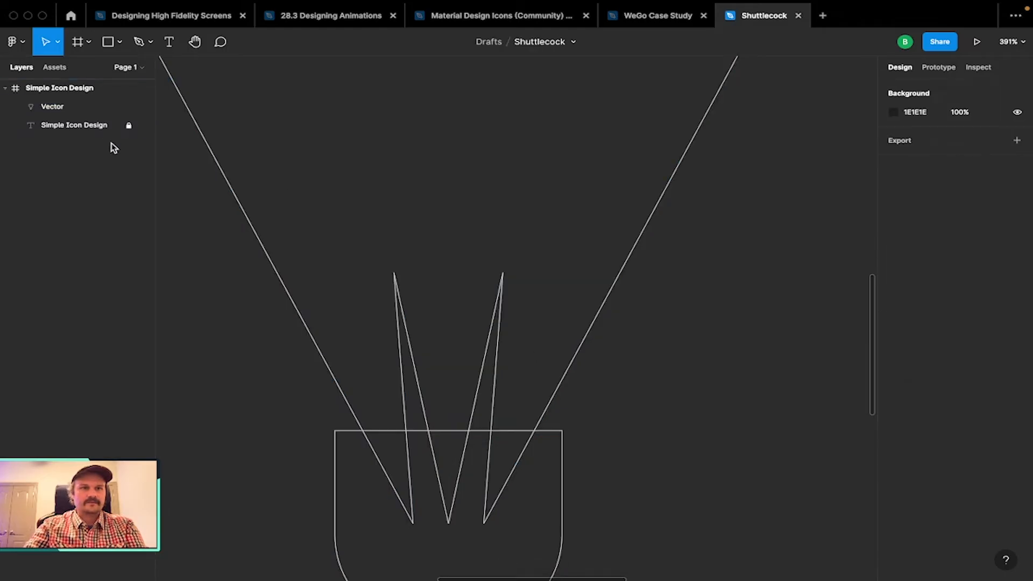
scroll(212, 201, "down", 8)
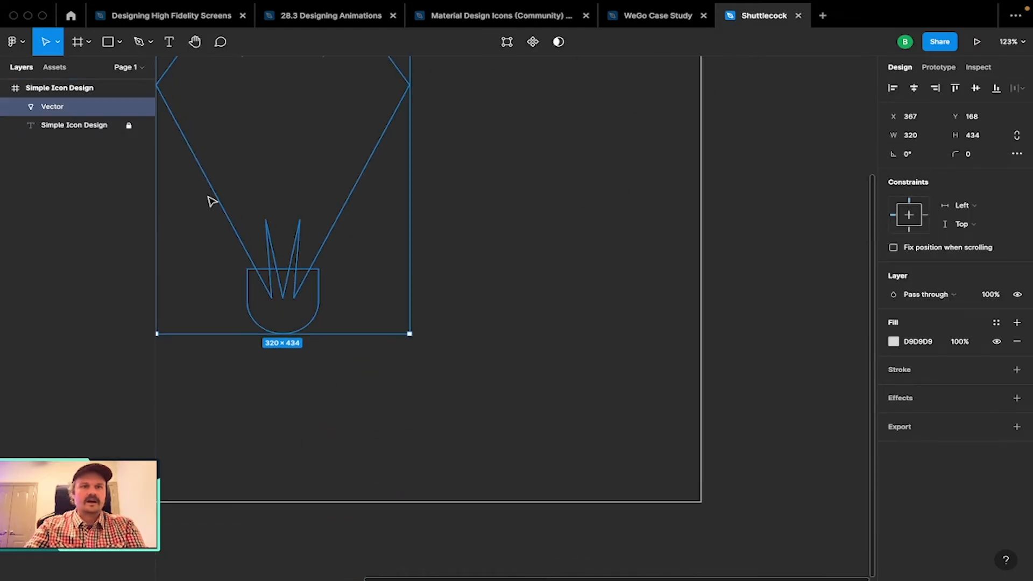
scroll(210, 201, "left", 3)
scroll(211, 200, "up", 2)
key("super+z")
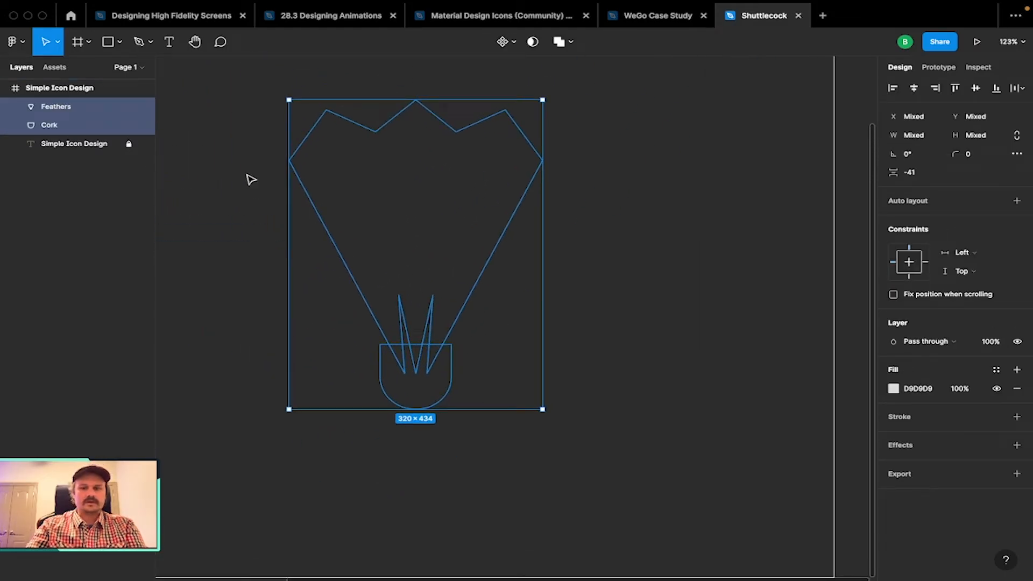
key("super+y")
left_click(226, 141)
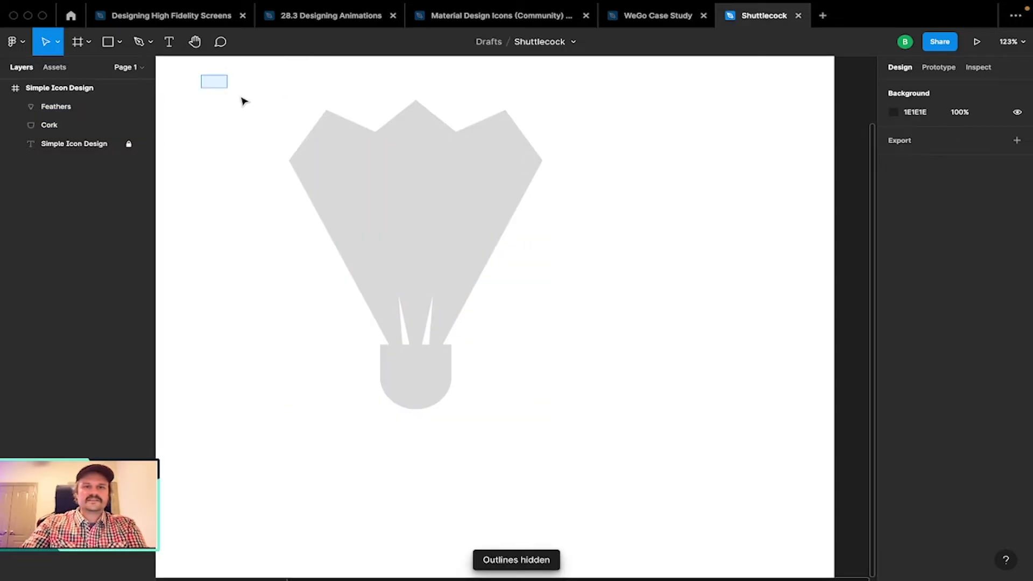
Combine the Feathers and Cork into one shape with a Union boolean operation.
left_click_drag(244, 101, 632, 489)
left_click(574, 43)
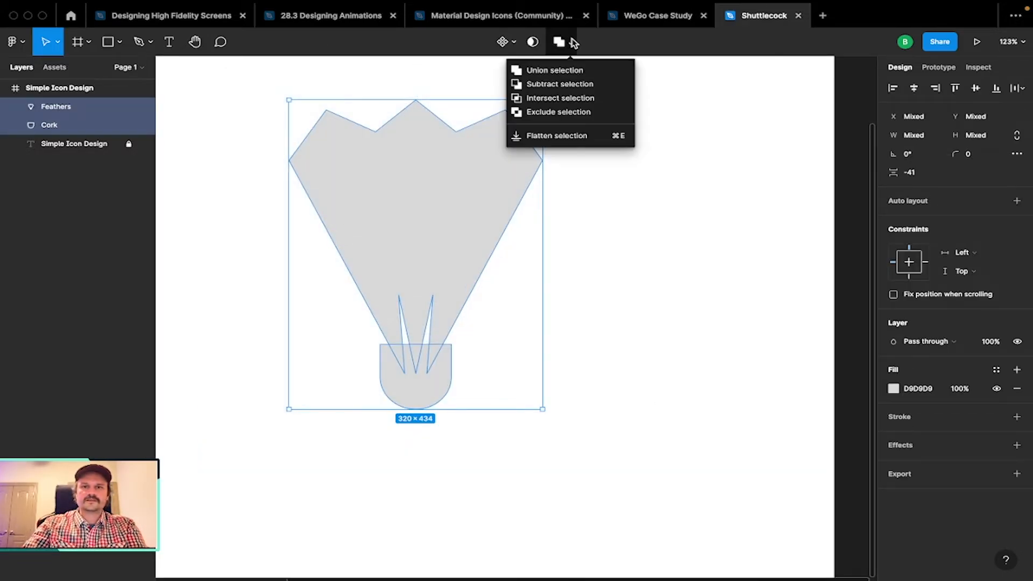
left_click(555, 71)
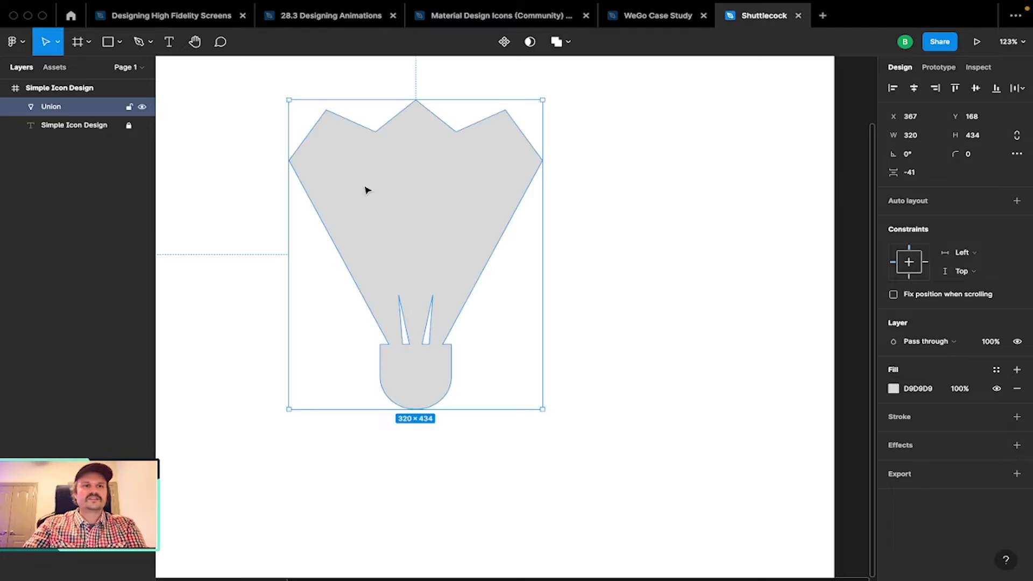
Examine the Feathers and Cork layers nested inside the Union by selecting each in turn.
left_click(15, 107)
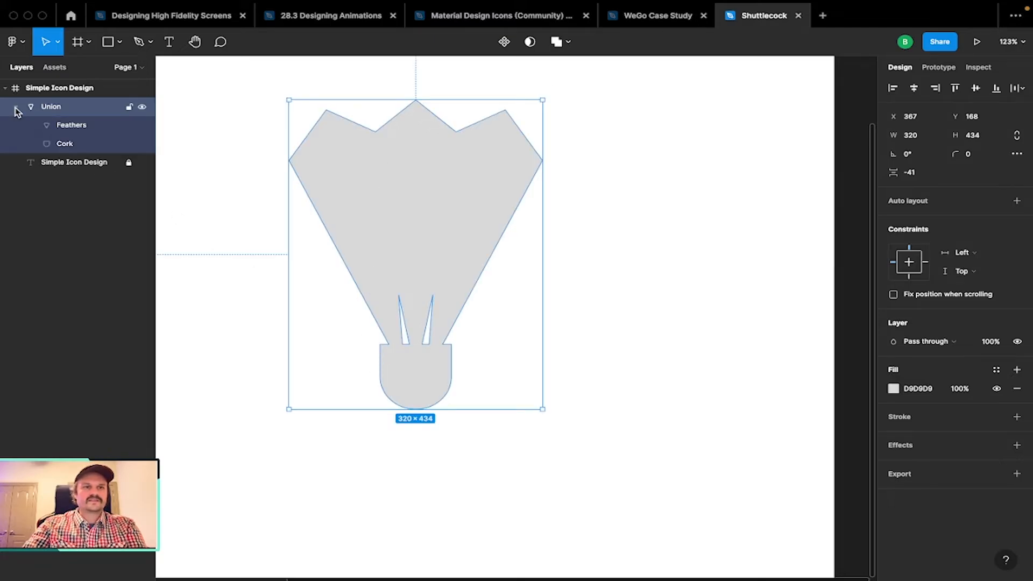
left_click(76, 144)
left_click(77, 125)
left_click(77, 142)
left_click(77, 125)
left_click(76, 141)
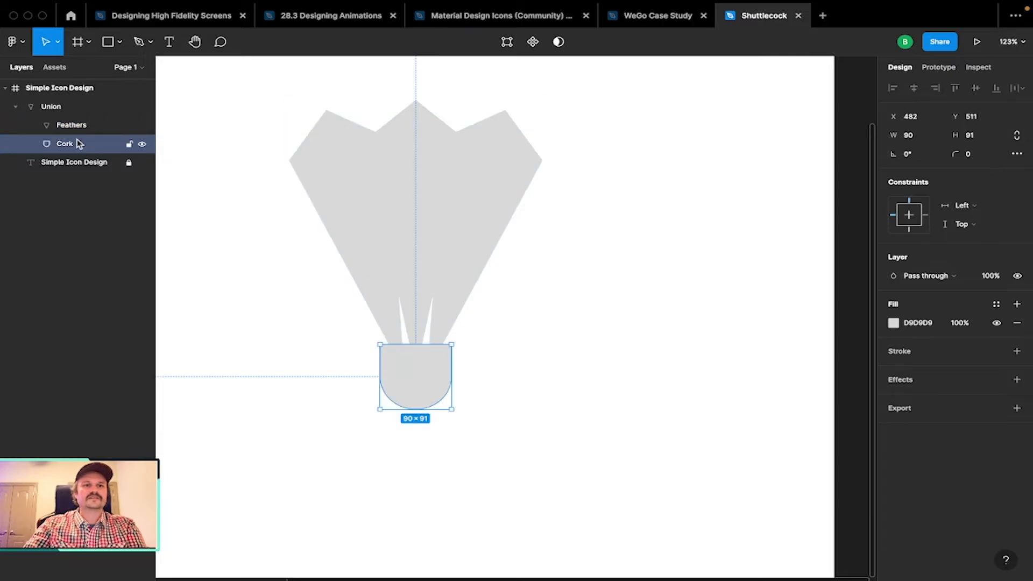
left_click(75, 123)
left_click(74, 114)
left_click(16, 109)
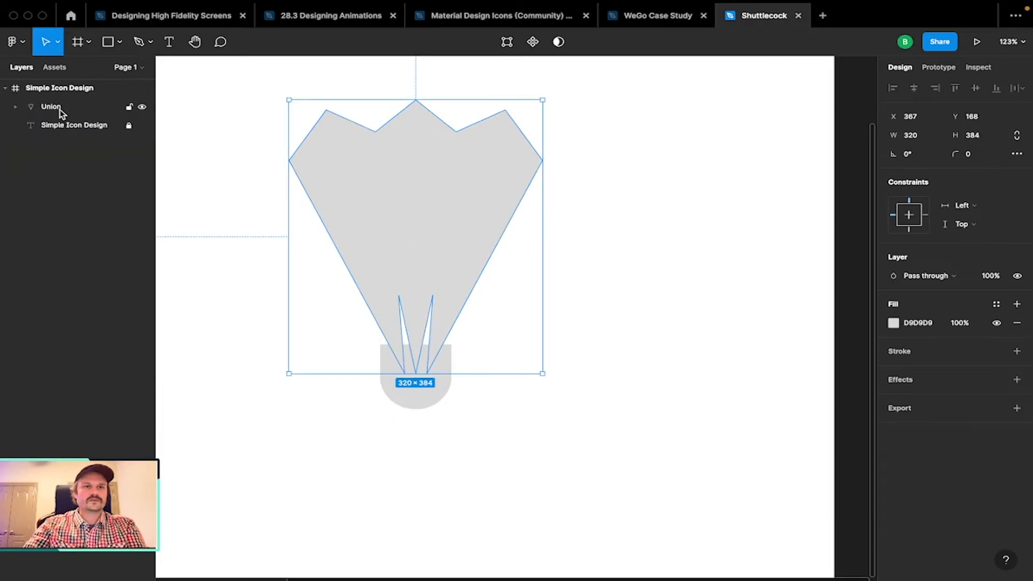
Rename the Union layer to "Birdie".
left_click(60, 111)
double_click(61, 111)
type("Birdie")
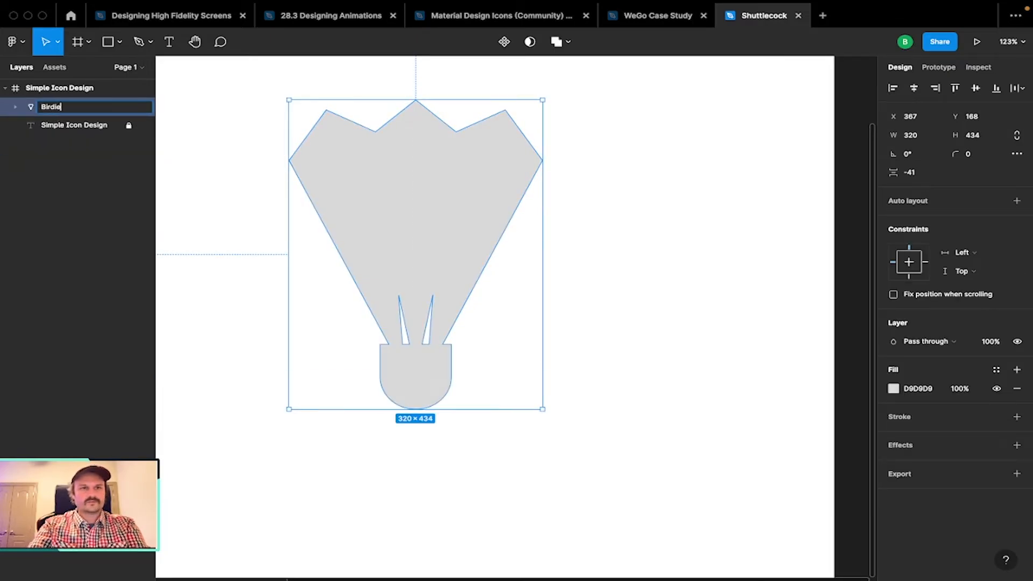
key("Return")
Flatten the Birdie union into a single vector and apply Outline stroke to it.
left_click(248, 90)
left_click_drag(235, 81, 644, 489)
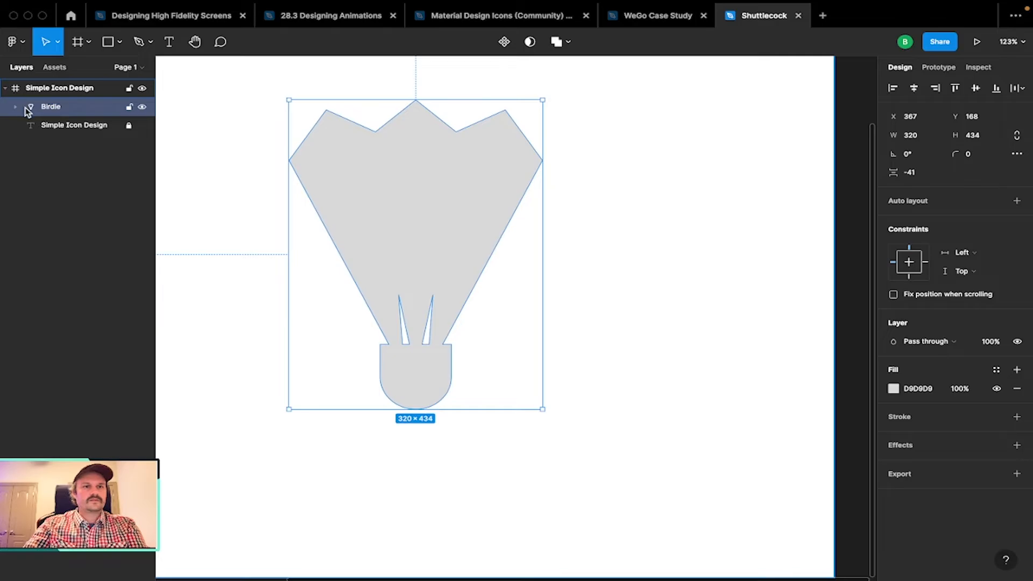
key("super+e")
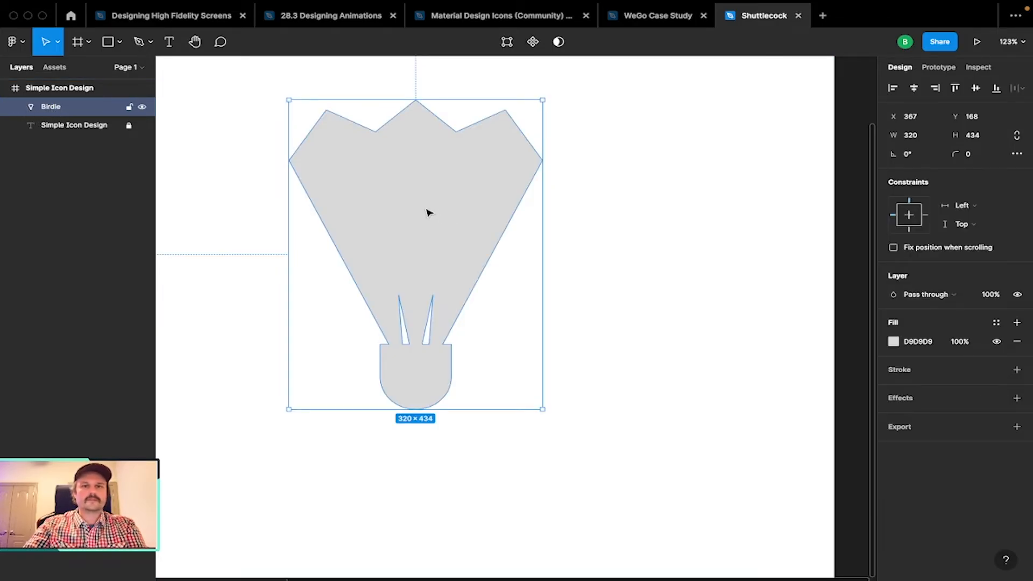
right_click(406, 182)
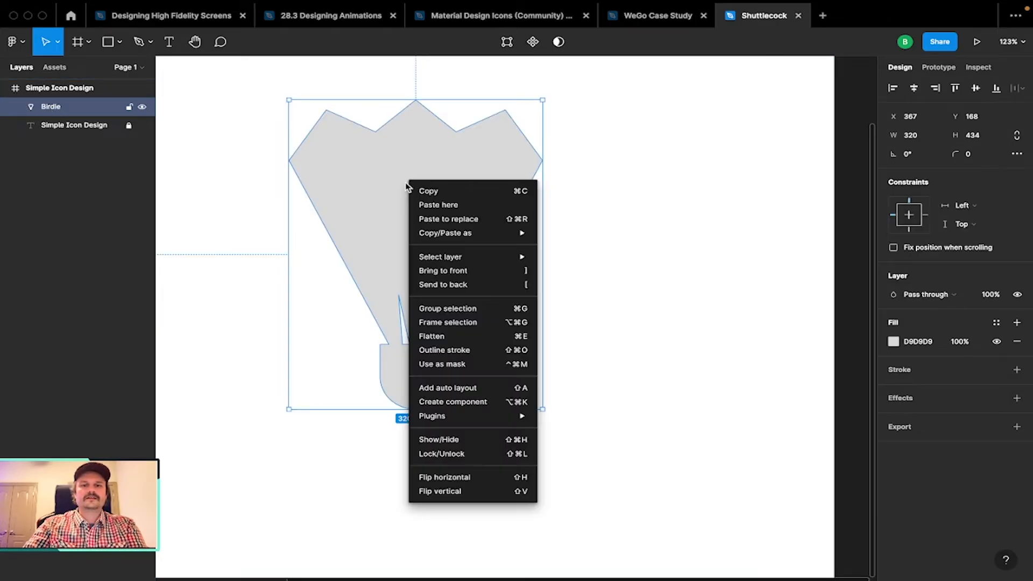
left_click(478, 350)
left_click(613, 285)
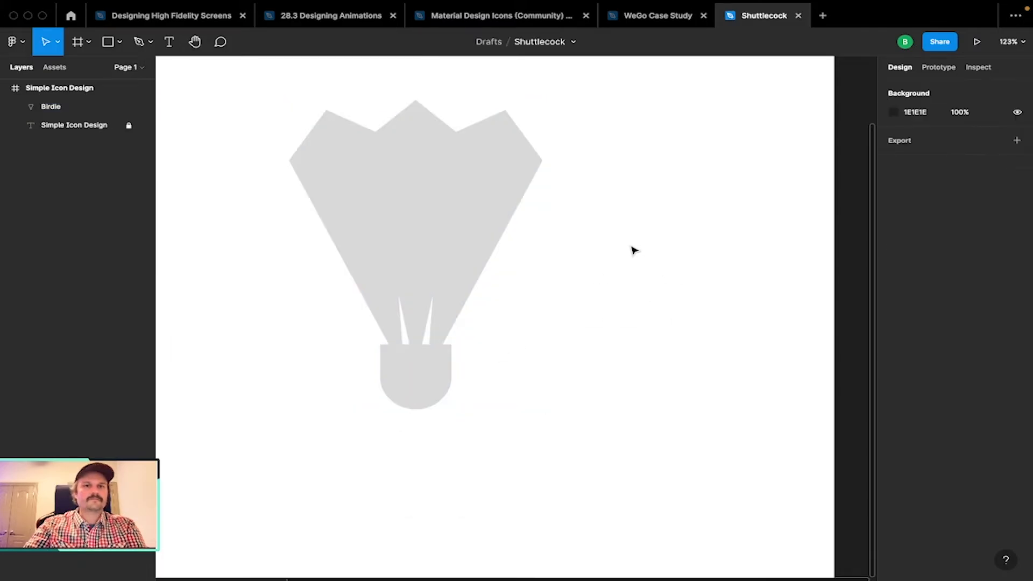
Check the merged contour of the Birdie vector in outline view, especially where the feathers meet the cork, and return to normal view.
left_click(411, 217)
key("ctrl+y")
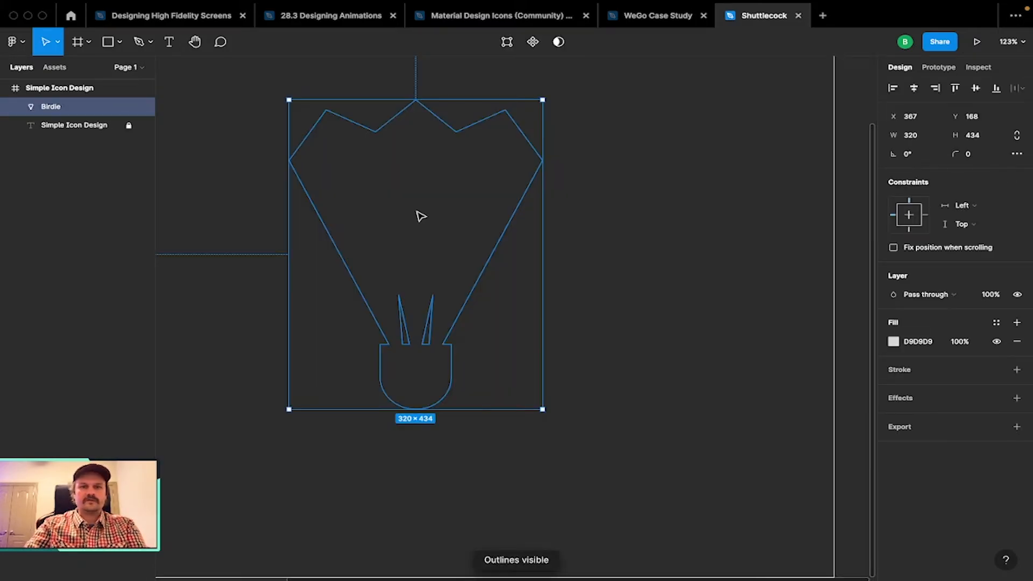
scroll(420, 216, "up", 5)
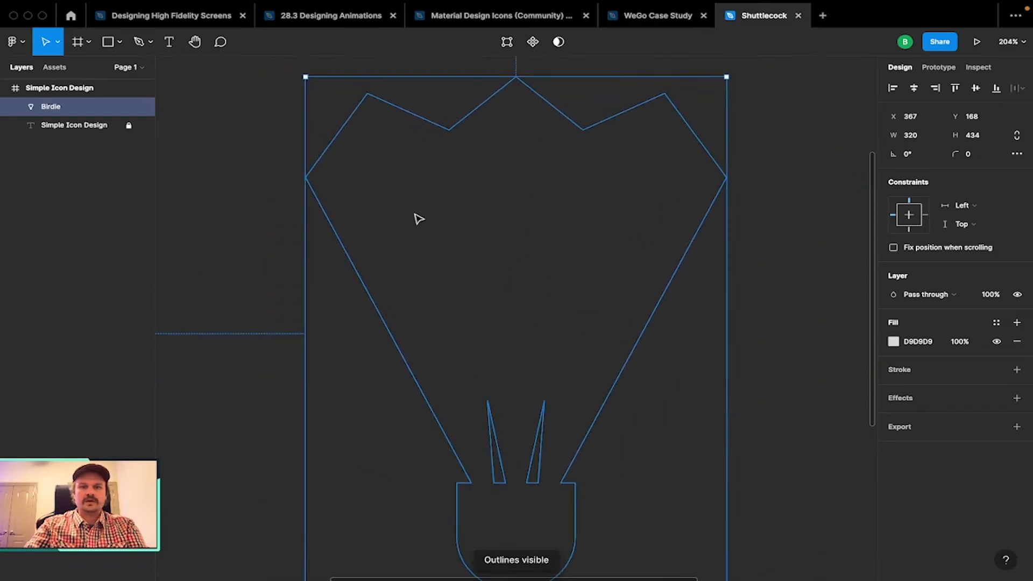
scroll(418, 218, "down", 2)
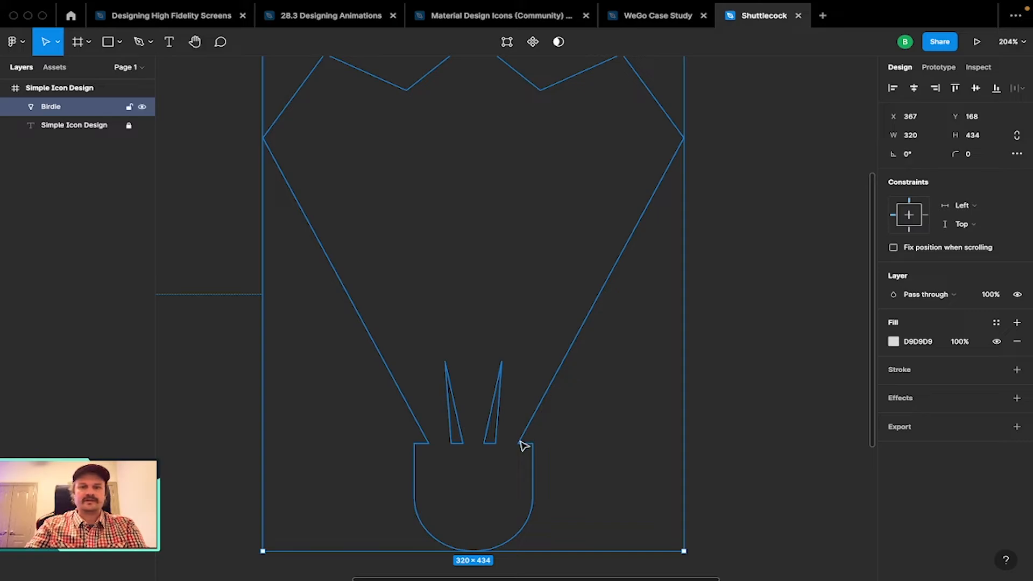
scroll(433, 445, "up", 2)
scroll(433, 445, "left", 1)
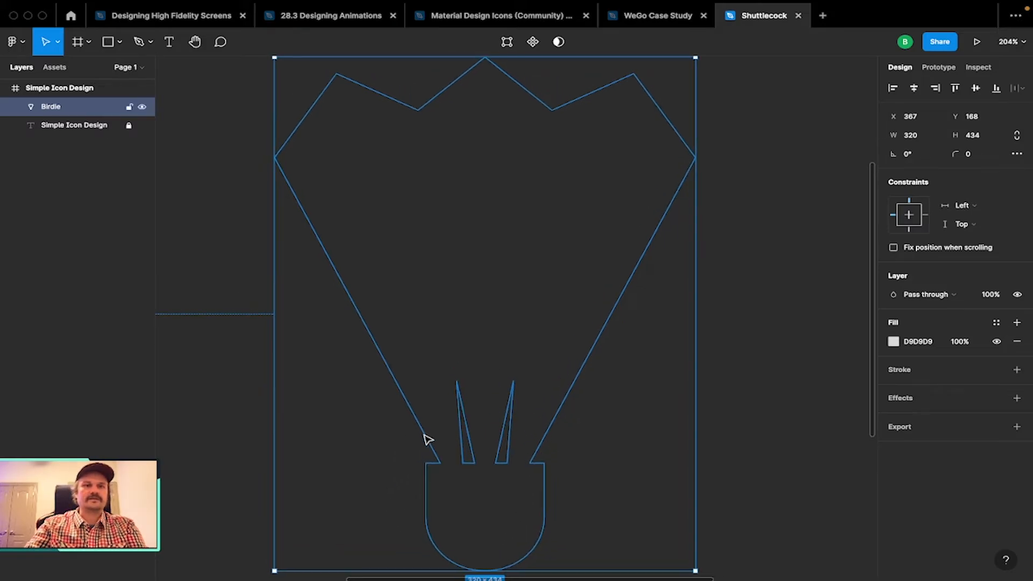
key("super+y")
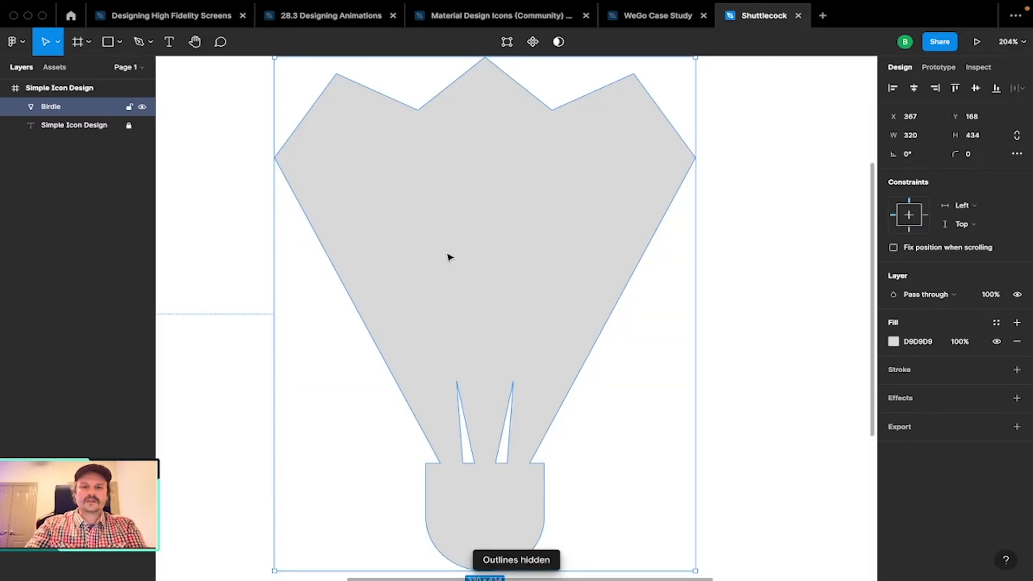
scroll(562, 316, "down", 5)
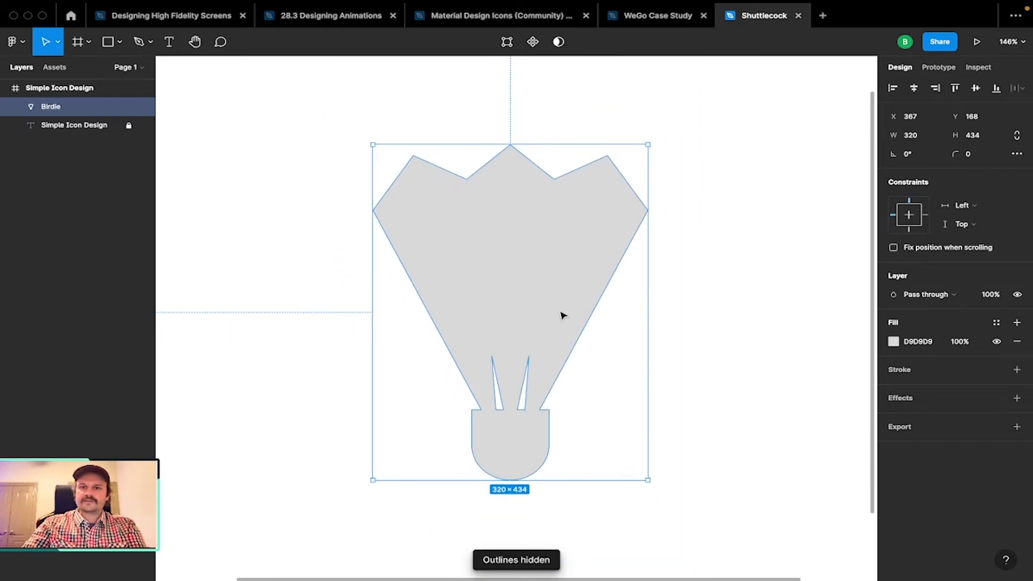
Change the Birdie's fill colour to dark grey 424242.
left_click(756, 272)
scroll(669, 261, "down", 10)
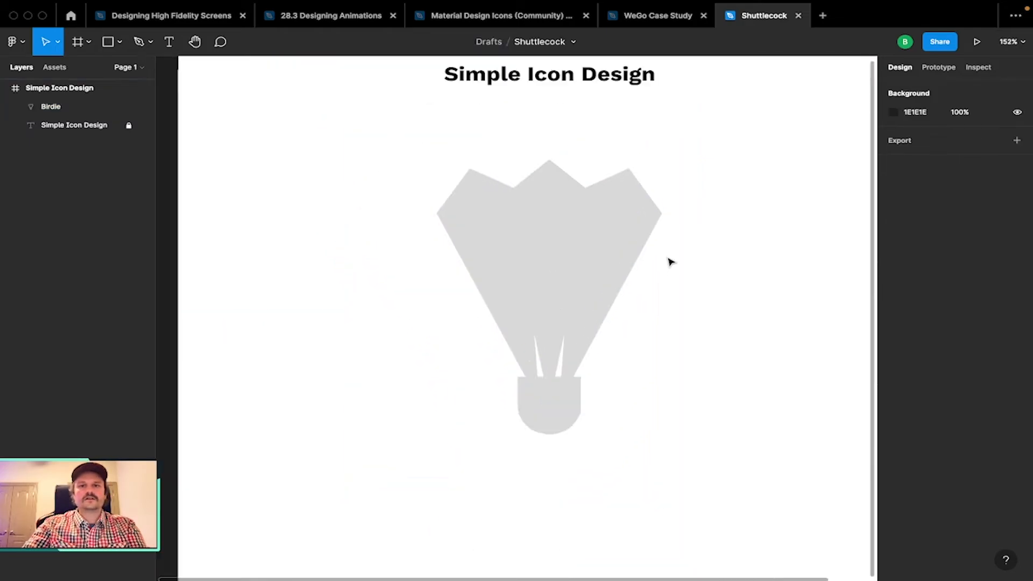
scroll(670, 262, "up", 8)
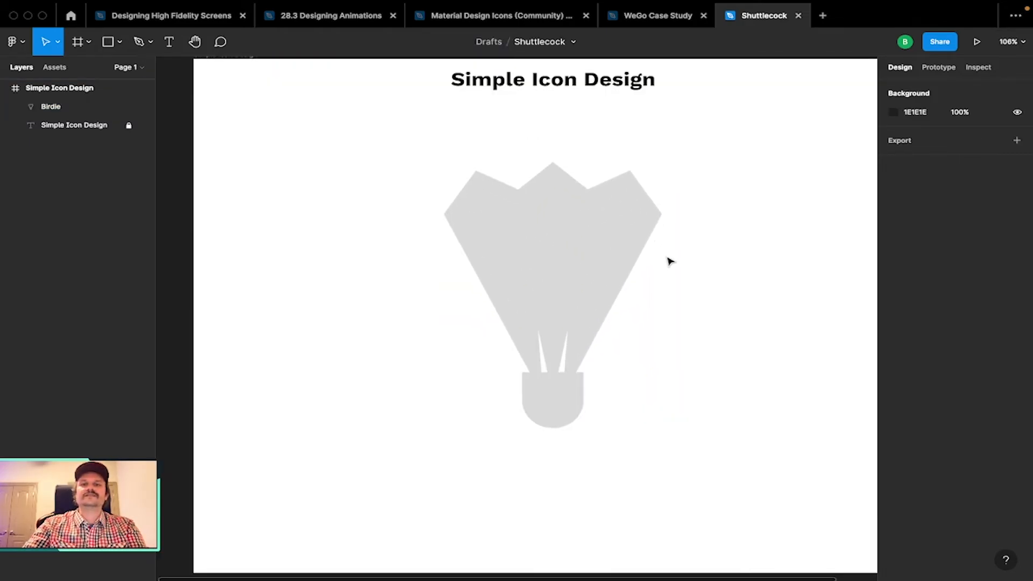
left_click(546, 247)
left_click(893, 341)
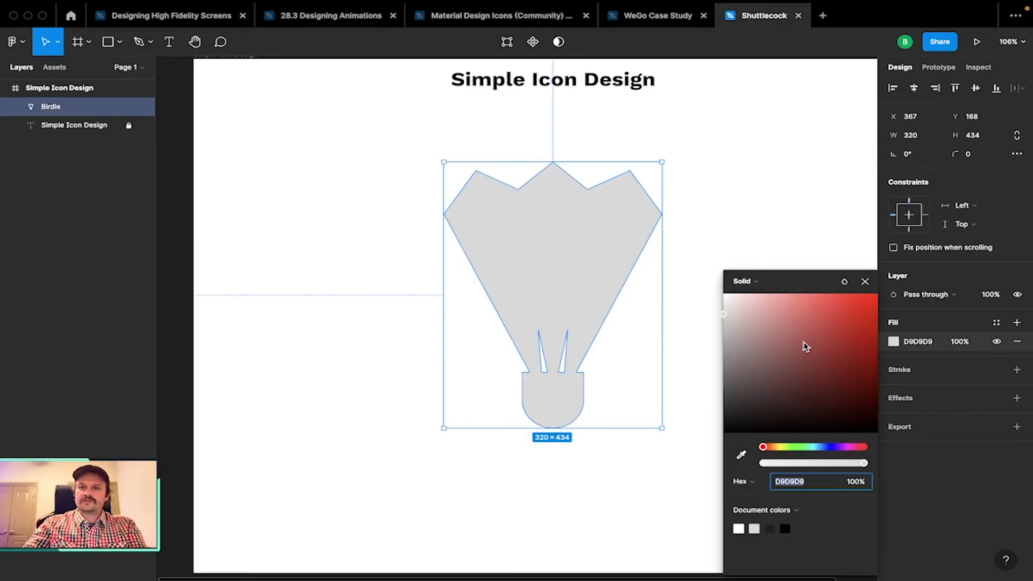
left_click_drag(813, 317, 654, 405)
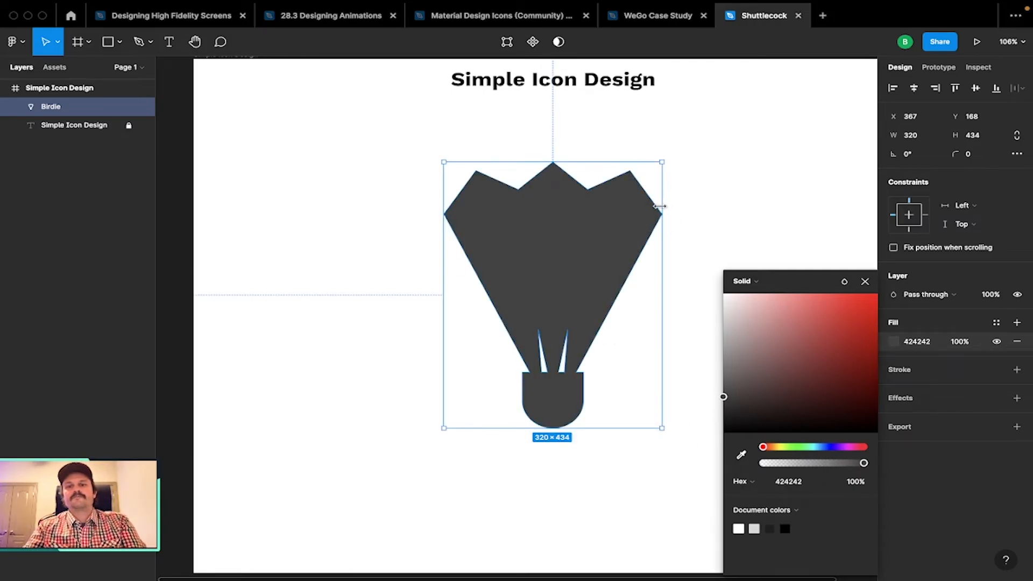
left_click(713, 209)
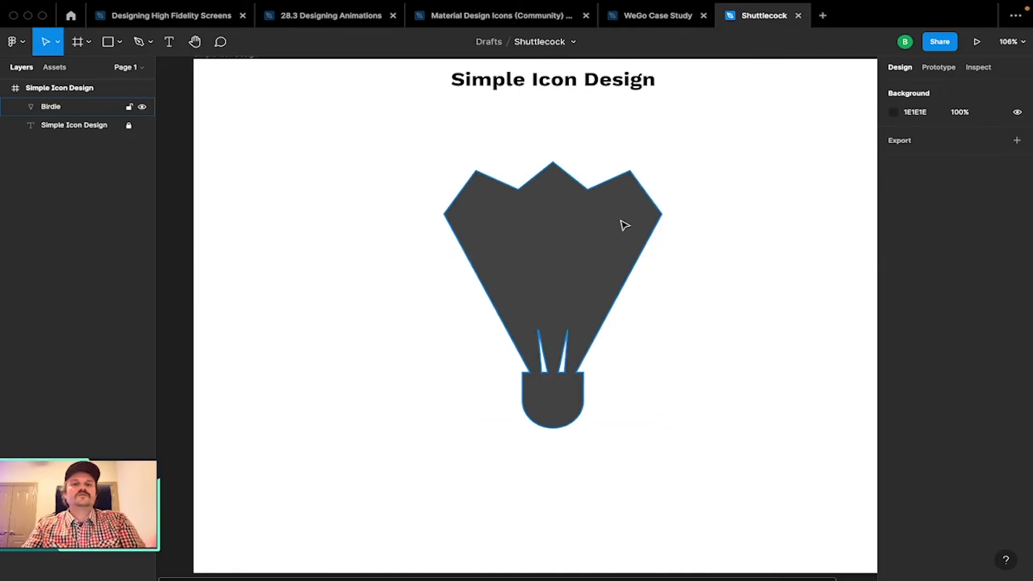
Centre the Birdie vertically within the Simple Icon Design frame.
left_click(573, 253)
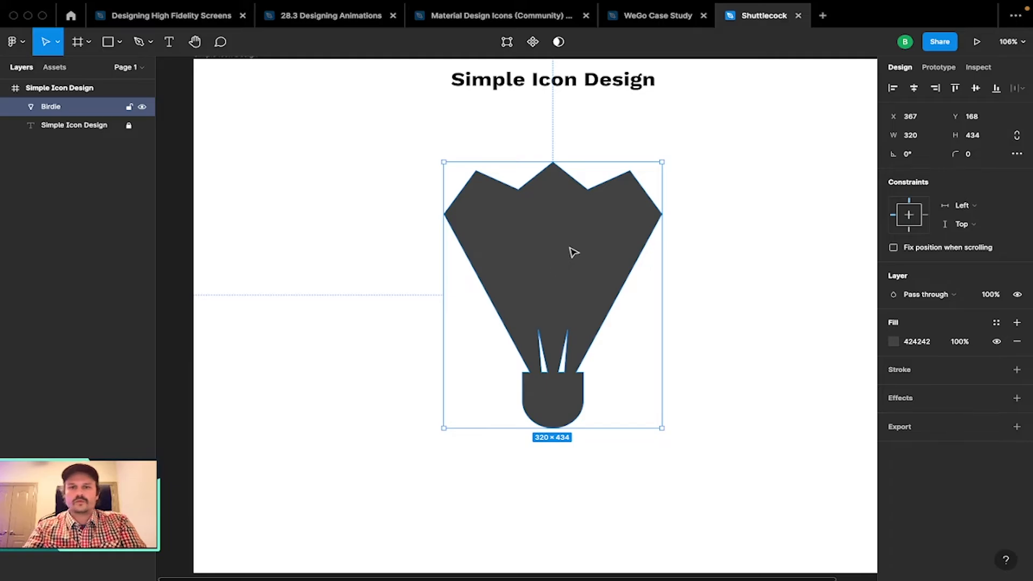
left_click(744, 248)
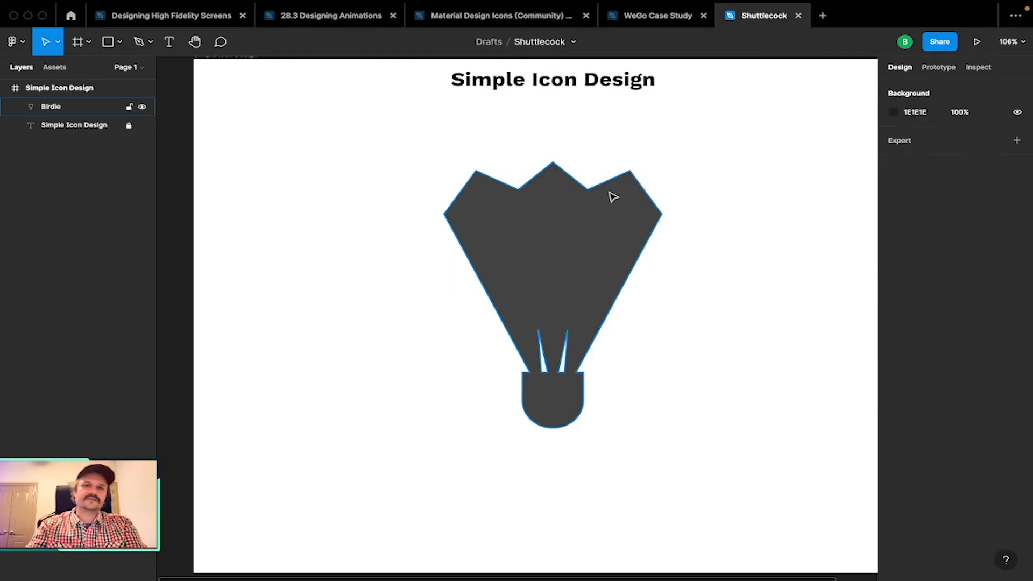
left_click(590, 228)
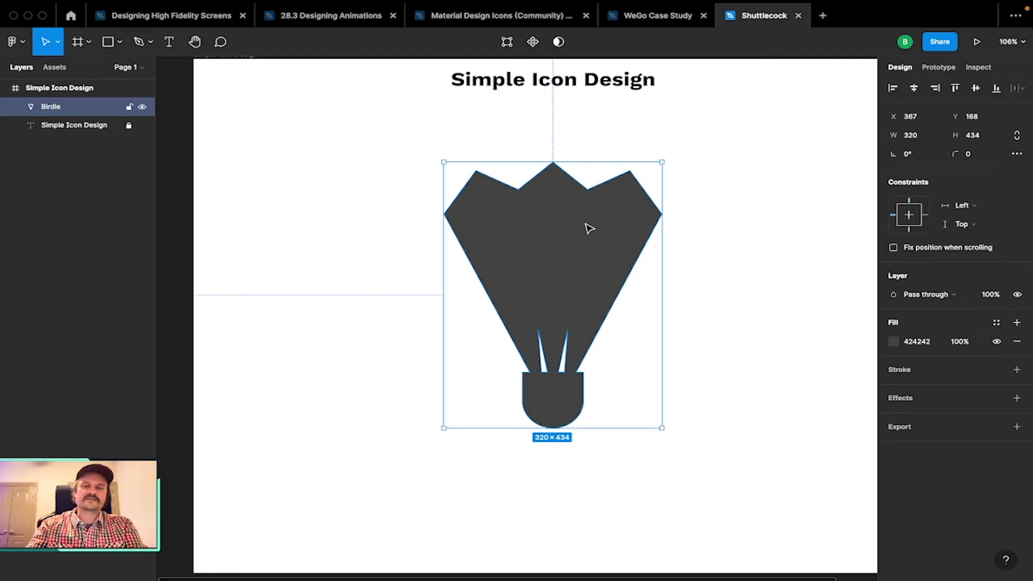
left_click(713, 262)
left_click(605, 267)
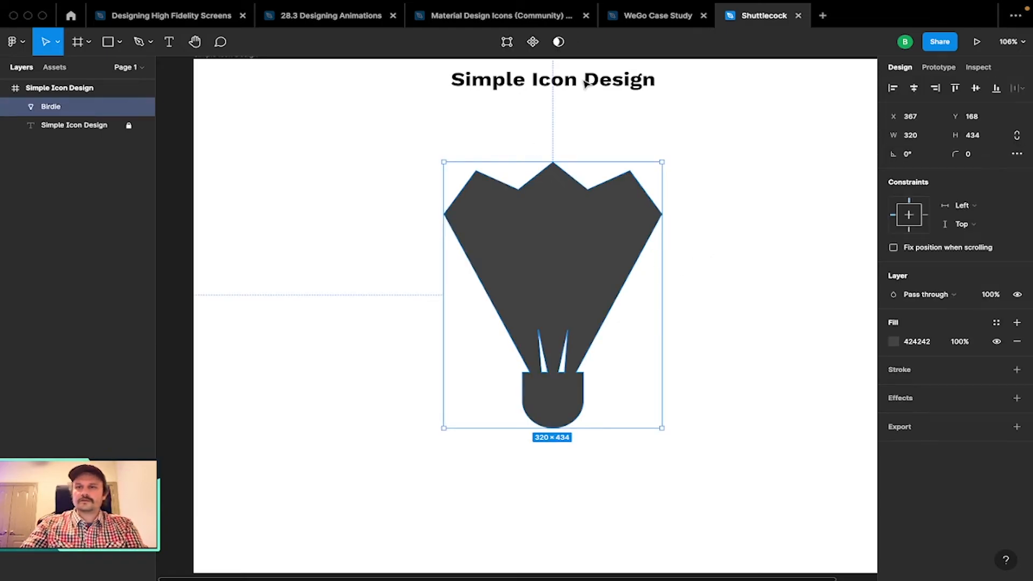
left_click(976, 87)
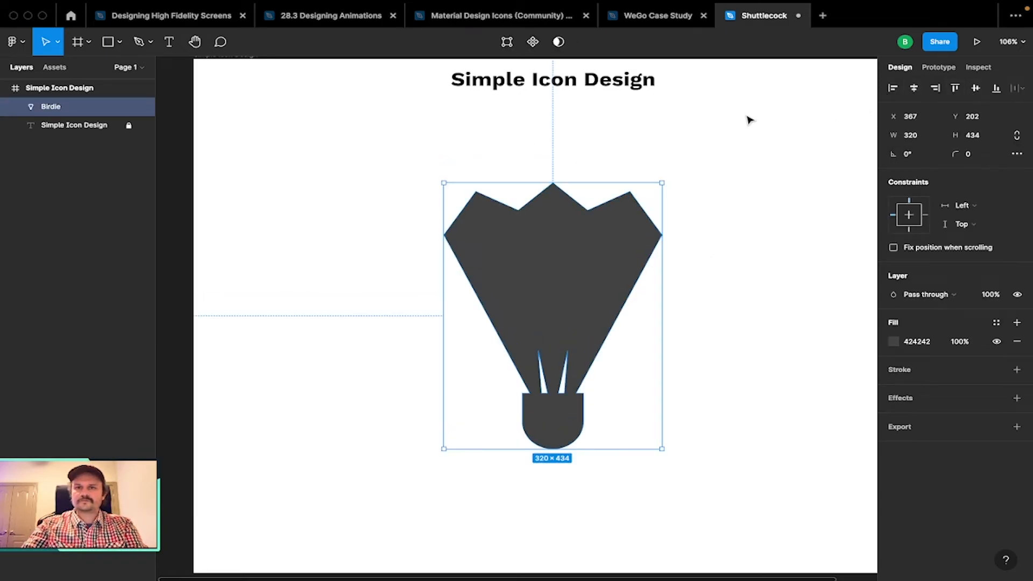
left_click(750, 119)
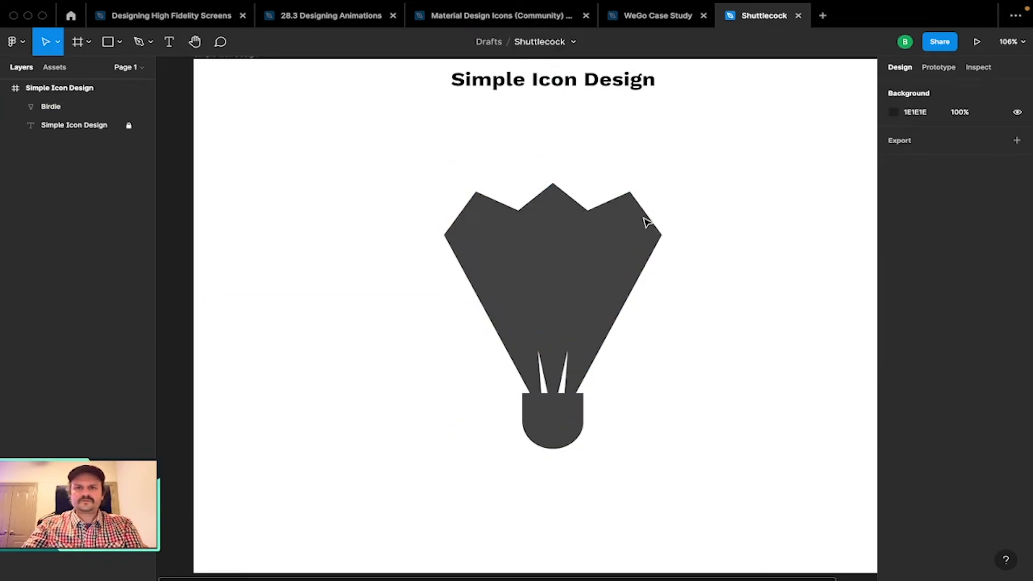
Fit the whole Simple Icon Design frame in view and select the Birdie layer.
left_click(81, 93)
key("shift+2")
left_click(586, 301)
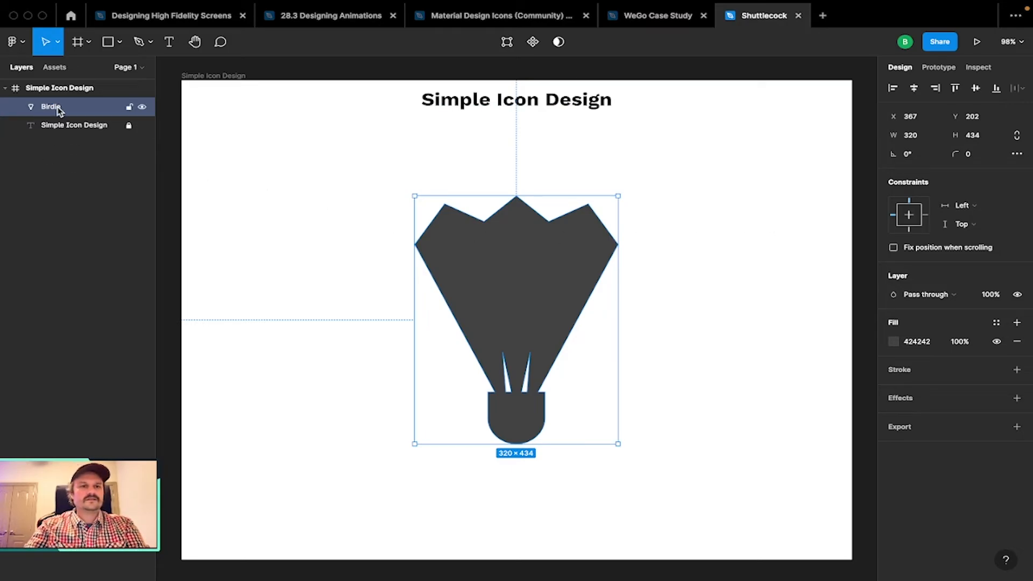
key("f")
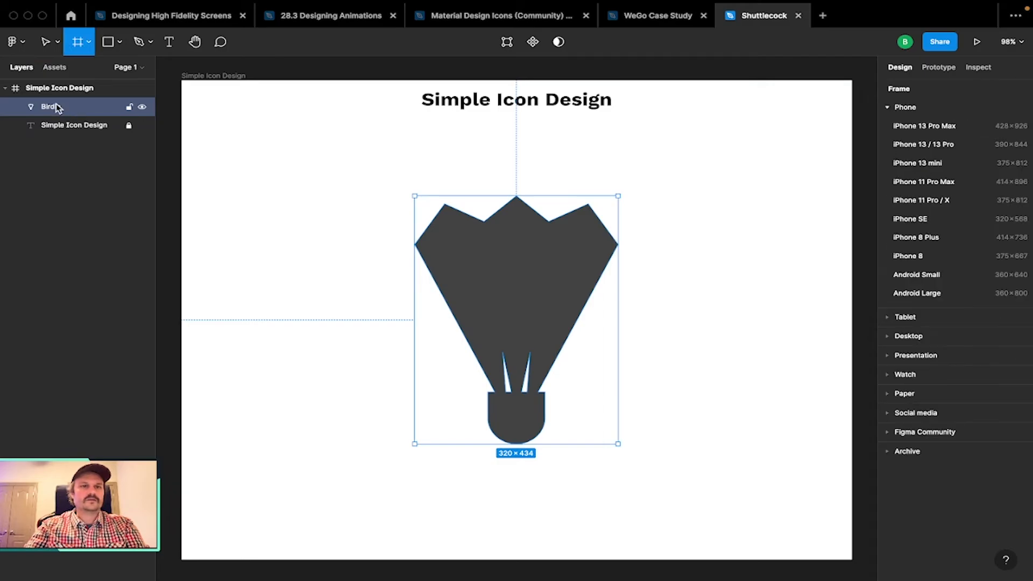
key("v")
left_click(173, 102)
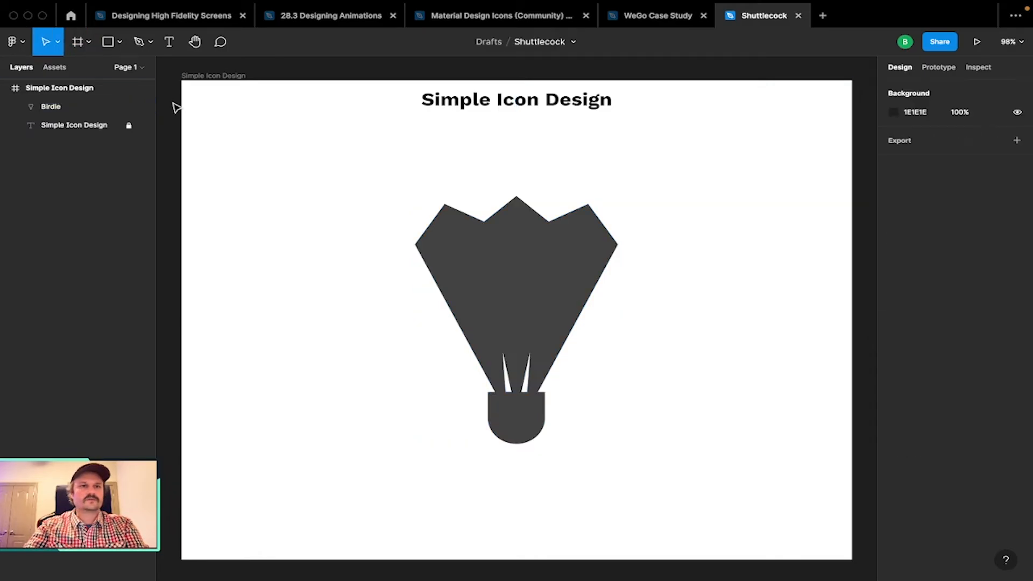
left_click(83, 109)
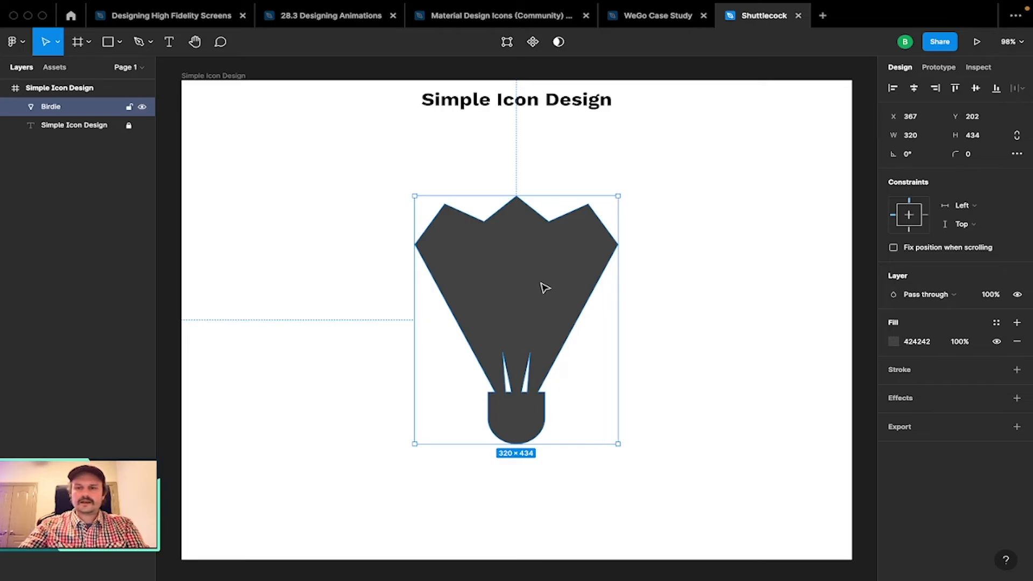
Add an export setting to the Birdie vector and keep the Birdie selected.
left_click(931, 430)
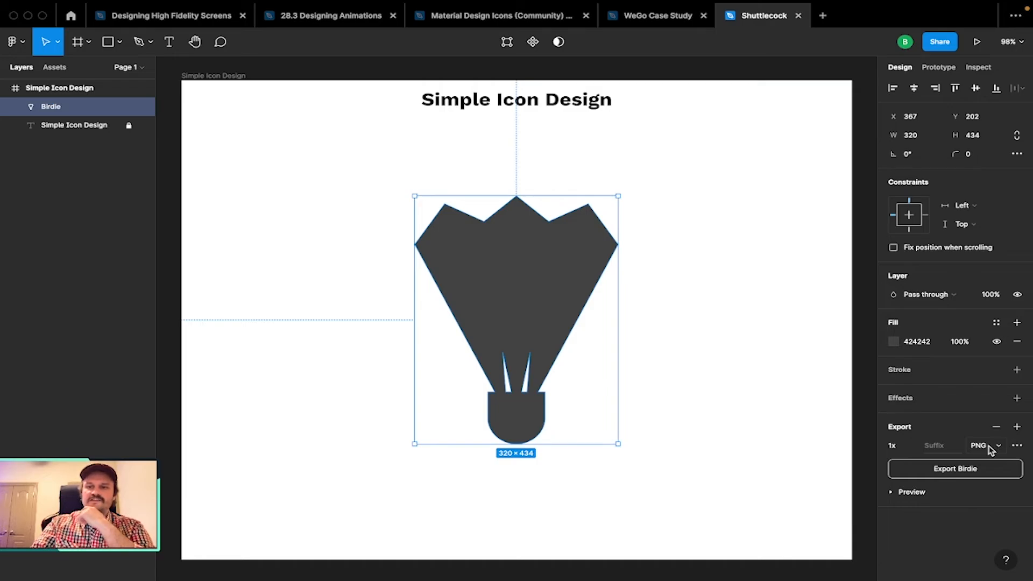
left_click(650, 323)
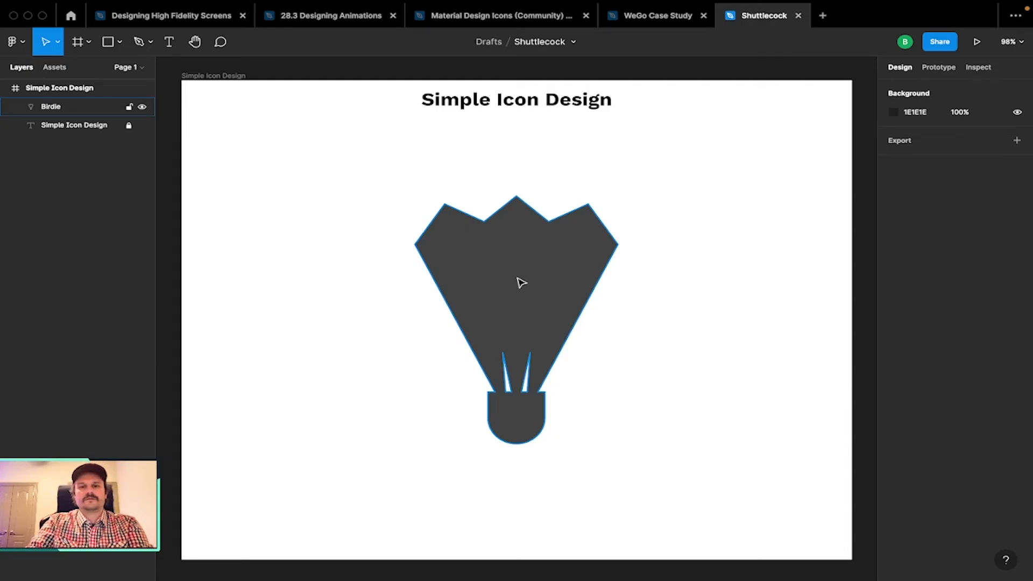
left_click(517, 279)
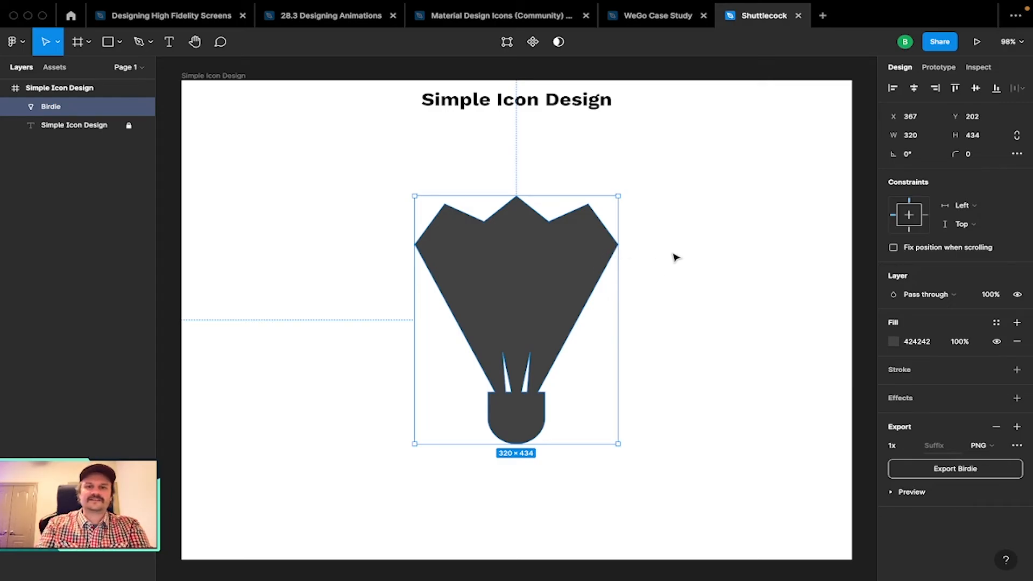
left_click(702, 240)
left_click(614, 257)
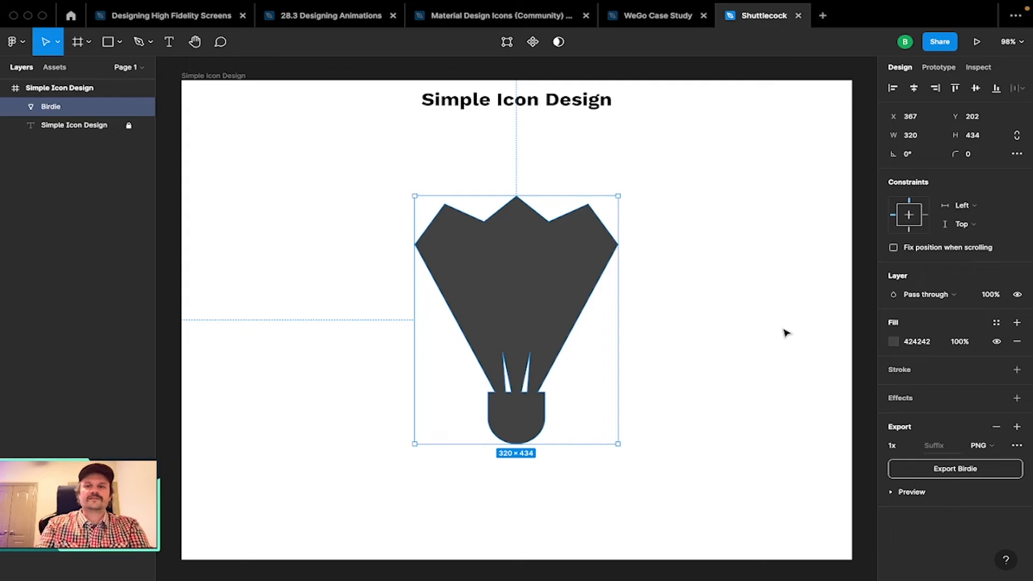
Set the Birdie's export format to SVG.
left_click(977, 446)
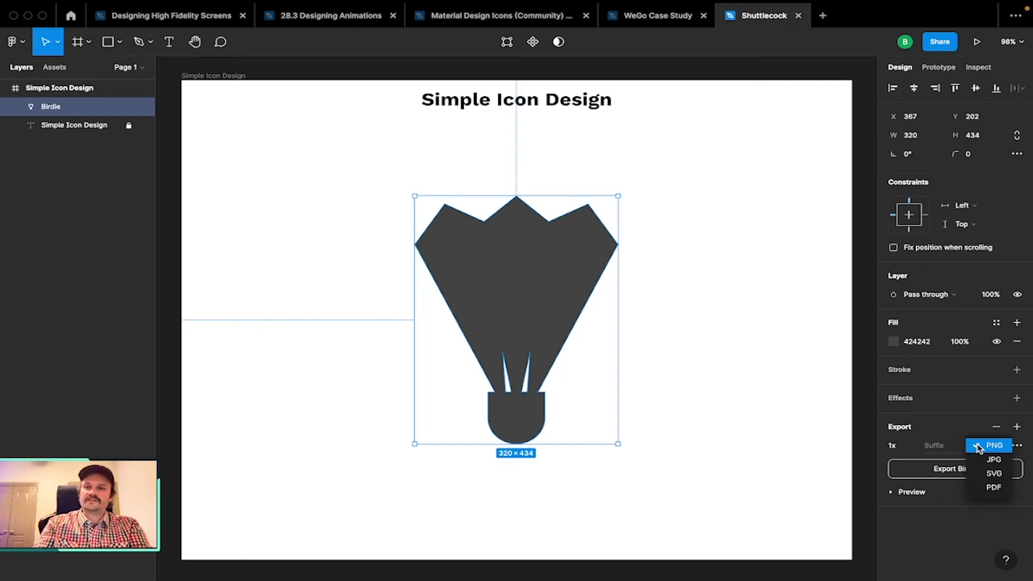
left_click(975, 425)
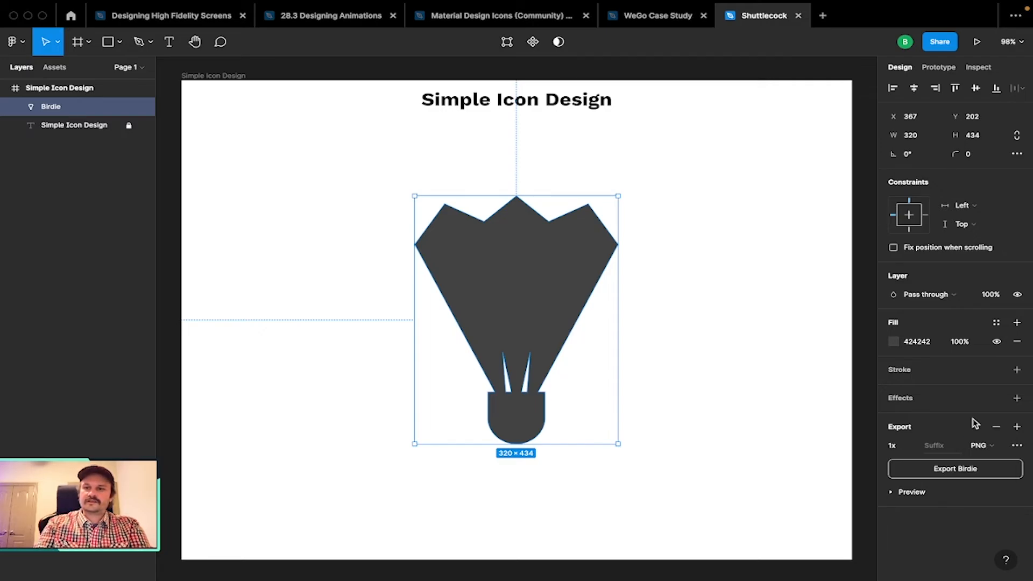
left_click(997, 448)
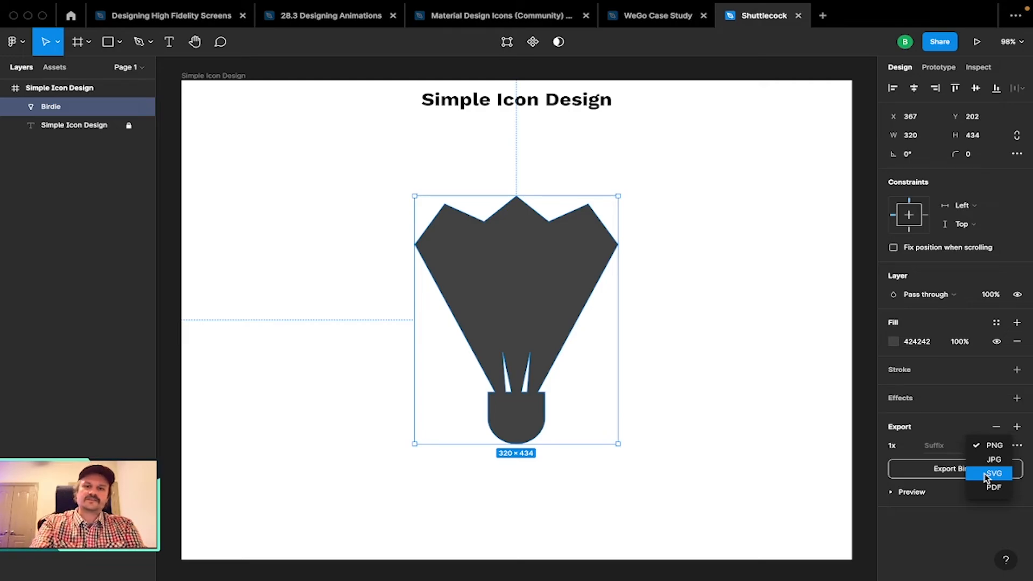
left_click(786, 387)
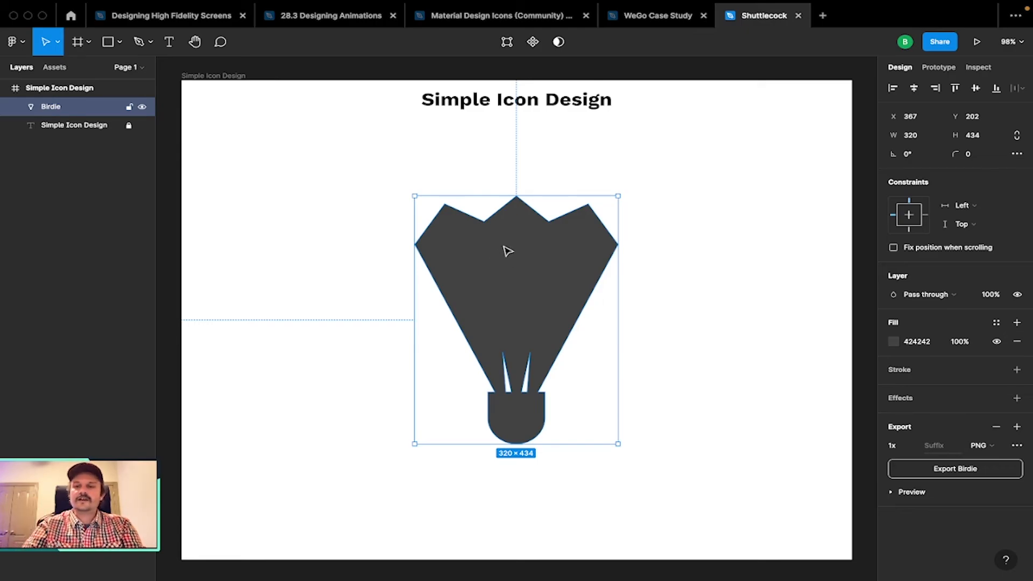
left_click(993, 447)
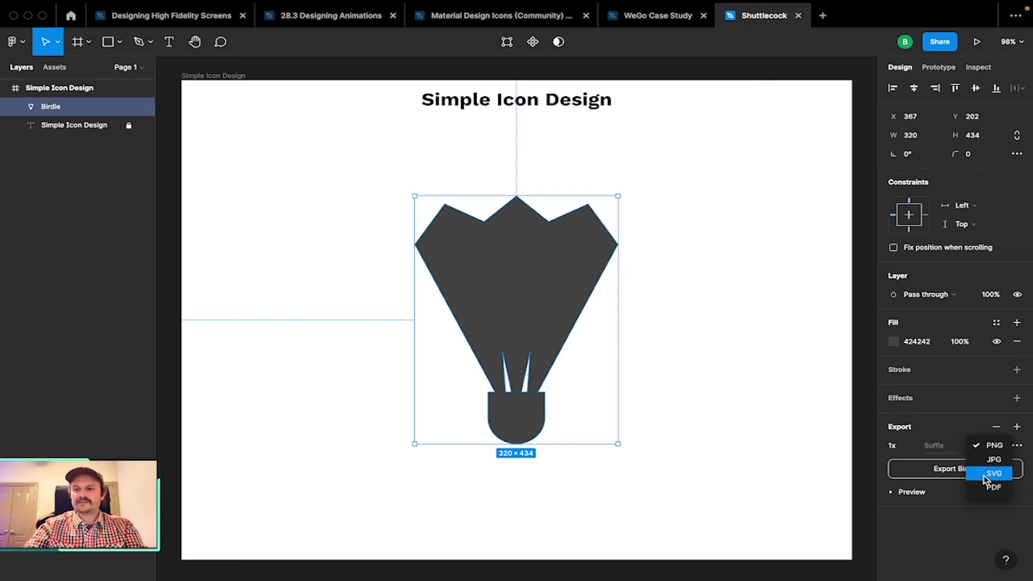
left_click(983, 476)
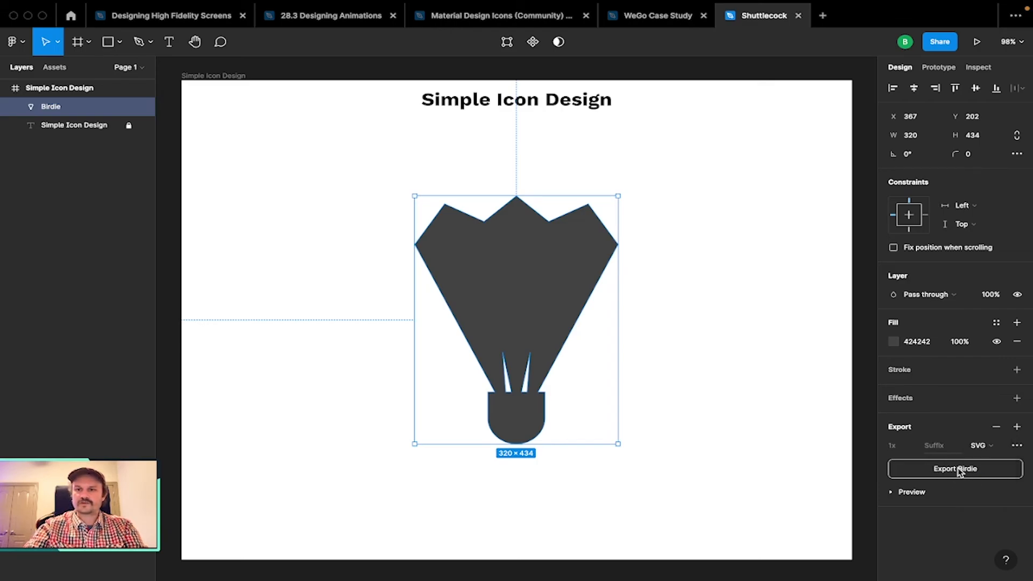
Export the Birdie as Birdie.svg to the img folder, replacing the existing file of that name.
left_click(957, 469)
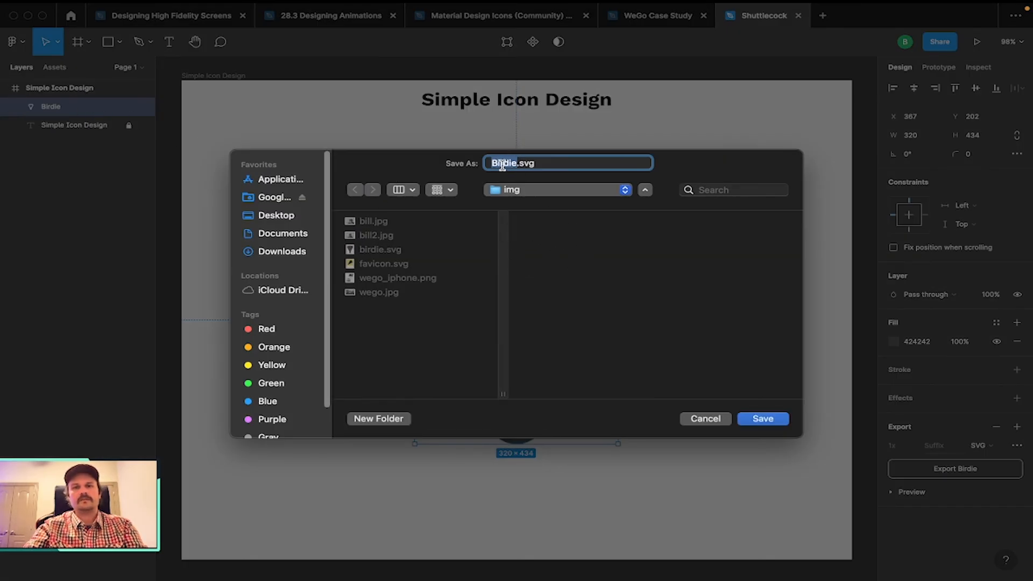
left_click(546, 163)
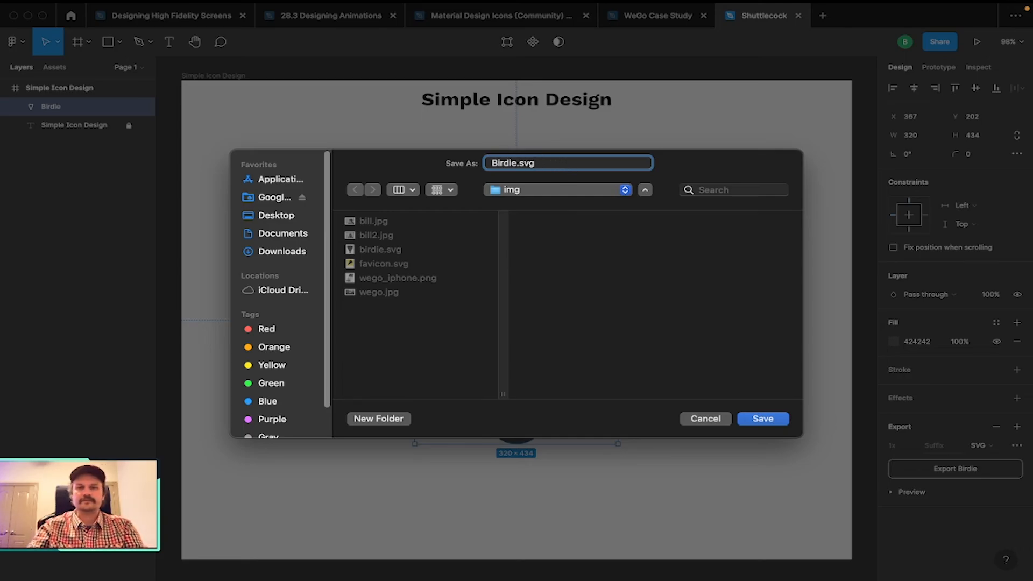
left_click(517, 162)
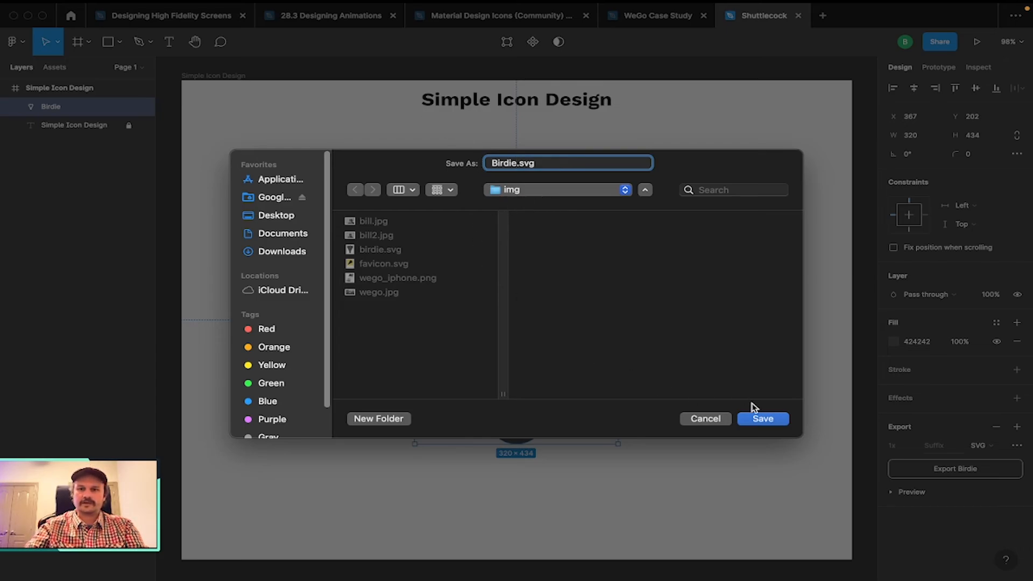
left_click(761, 419)
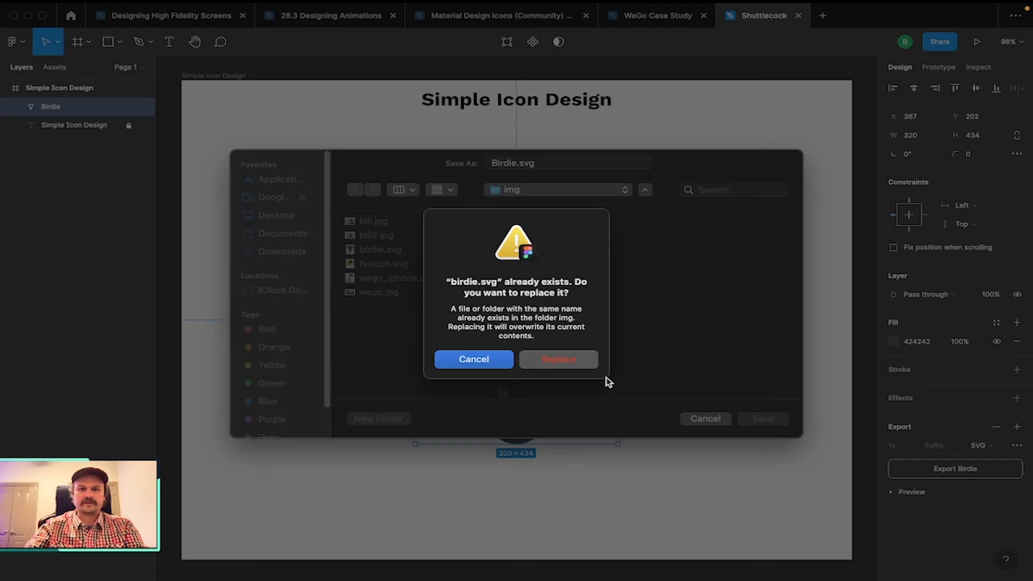
left_click(558, 360)
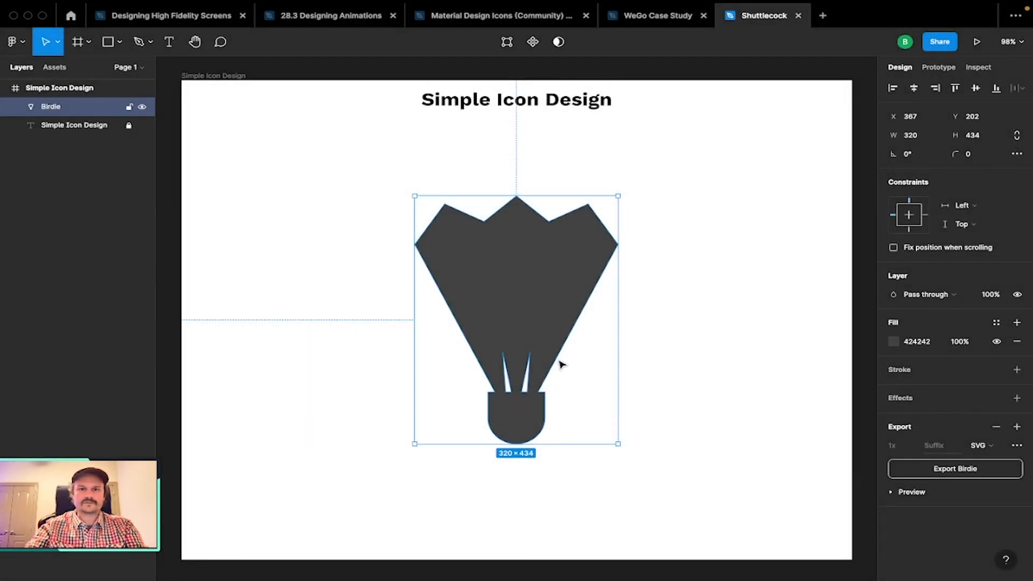
Deselect the Birdie, then switch to Finder and open a new Finder window.
left_click(657, 289)
key("super+Tab")
key("super+Tab")
key("super+Tab")
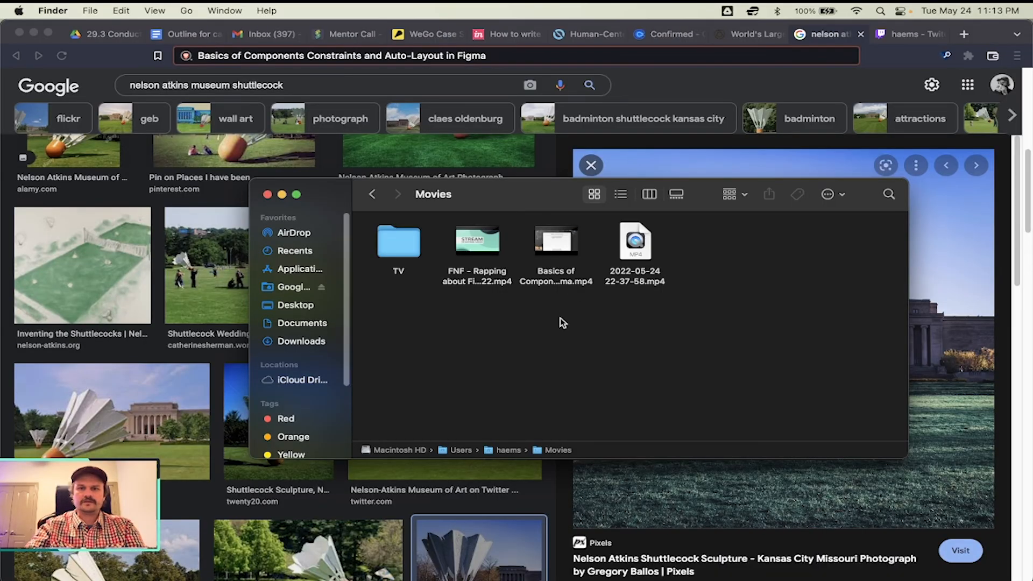
key("super+w")
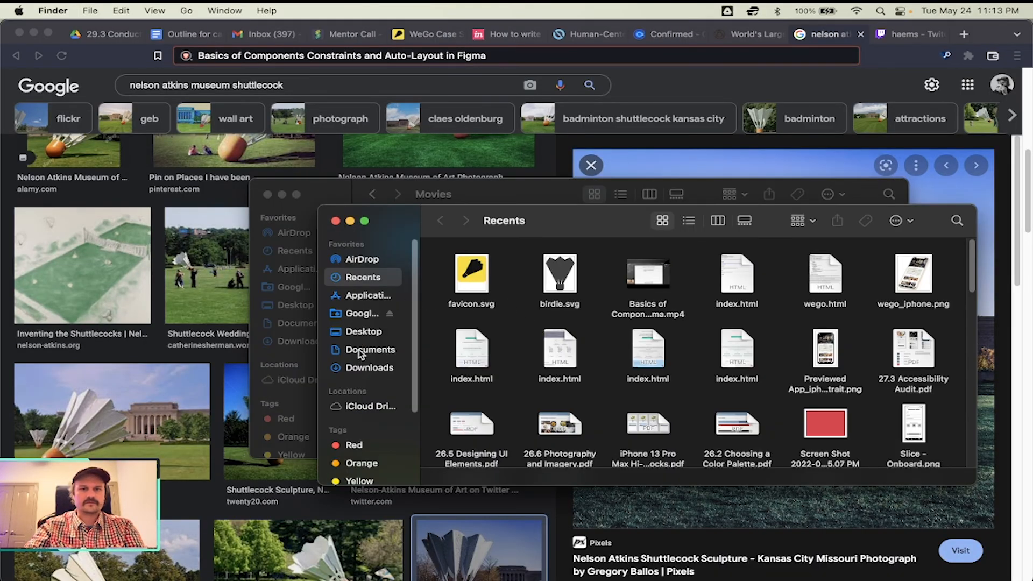
Go to the port folder inside Documents > Portfolio in the Finder window.
left_click(369, 349)
key("Right")
key("Right")
key("Right")
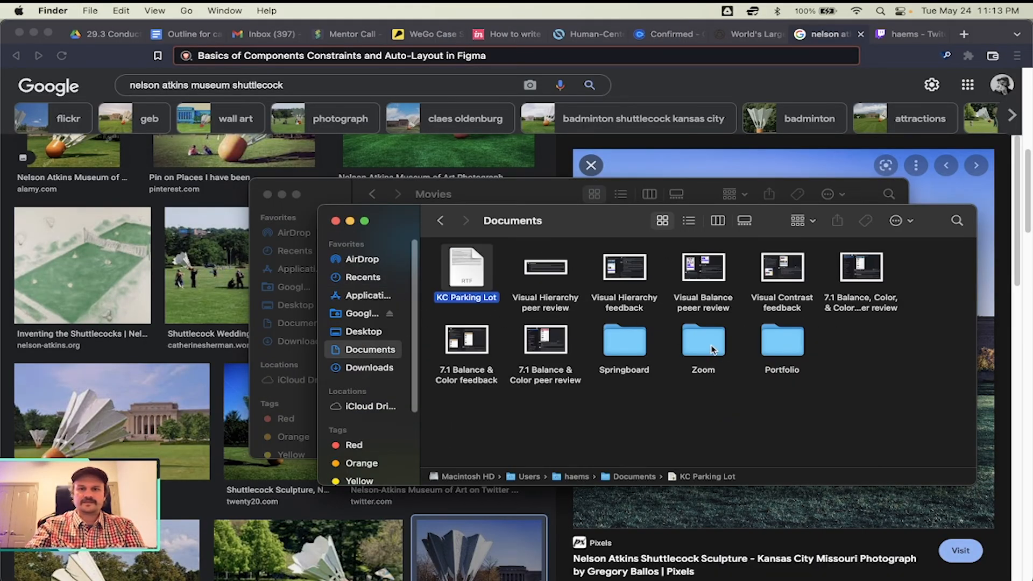
key("Down")
key("Right")
key("Right")
key("super+Down")
key("Right")
key("Right")
key("super+Down")
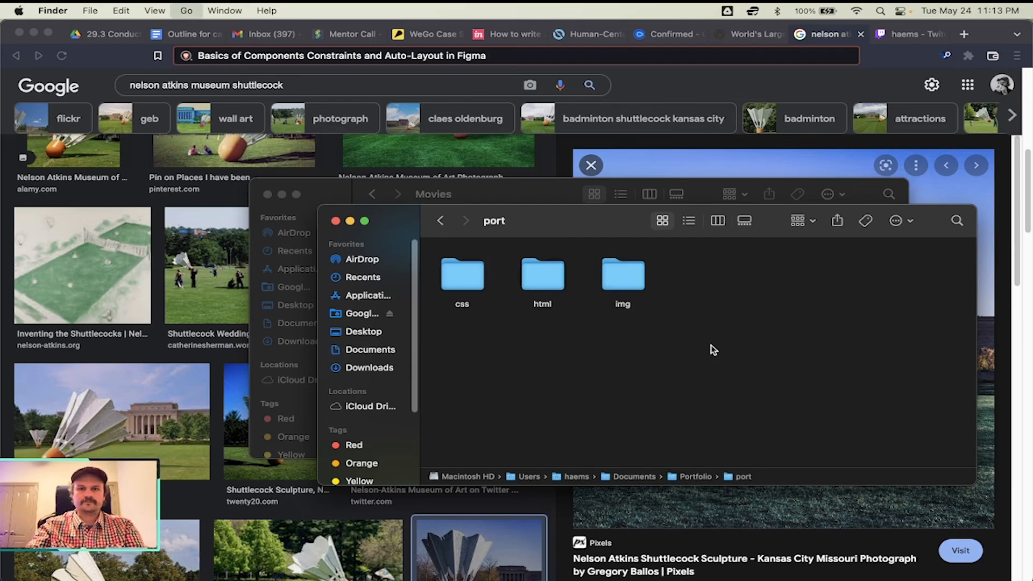
Open the exported birdie.svg from the img folder in the Brave browser.
key("Right")
key("Right")
key("Right")
key("super+Down")
key("Right")
key("Right")
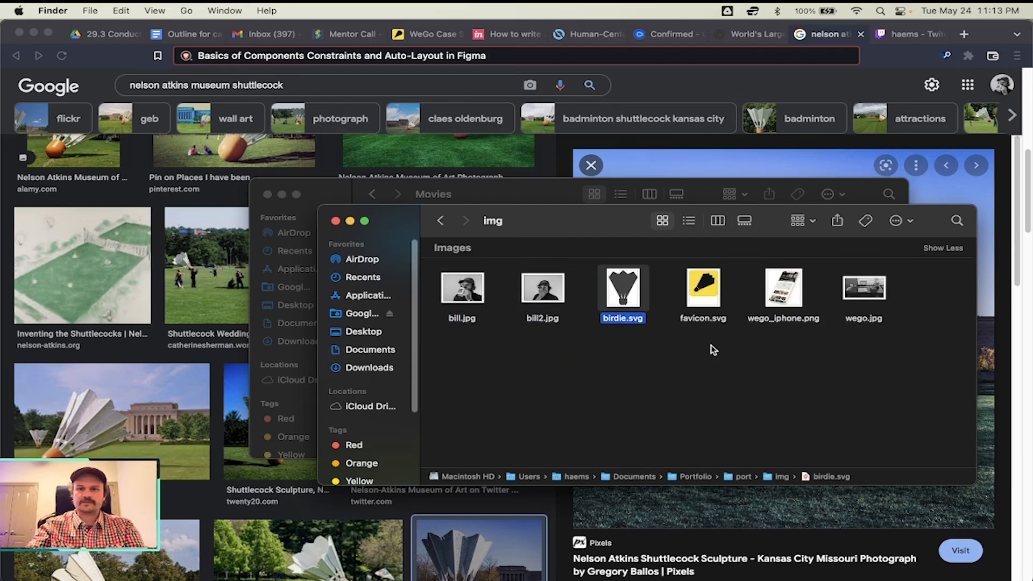
key("super+Down")
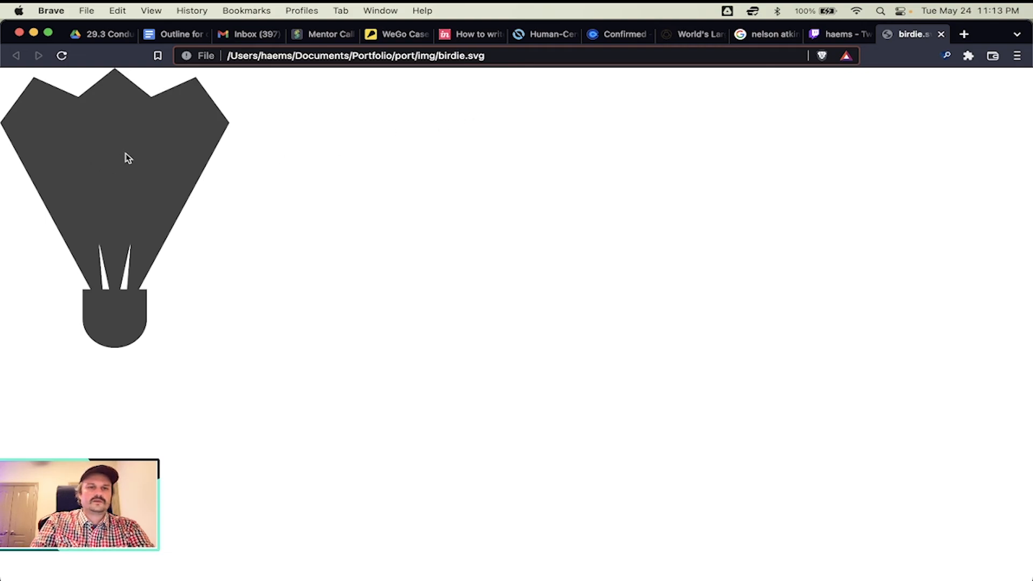
Examine the edges of the exported birdie.svg at high magnification and at its normal size.
scroll(192, 148, "up", 5)
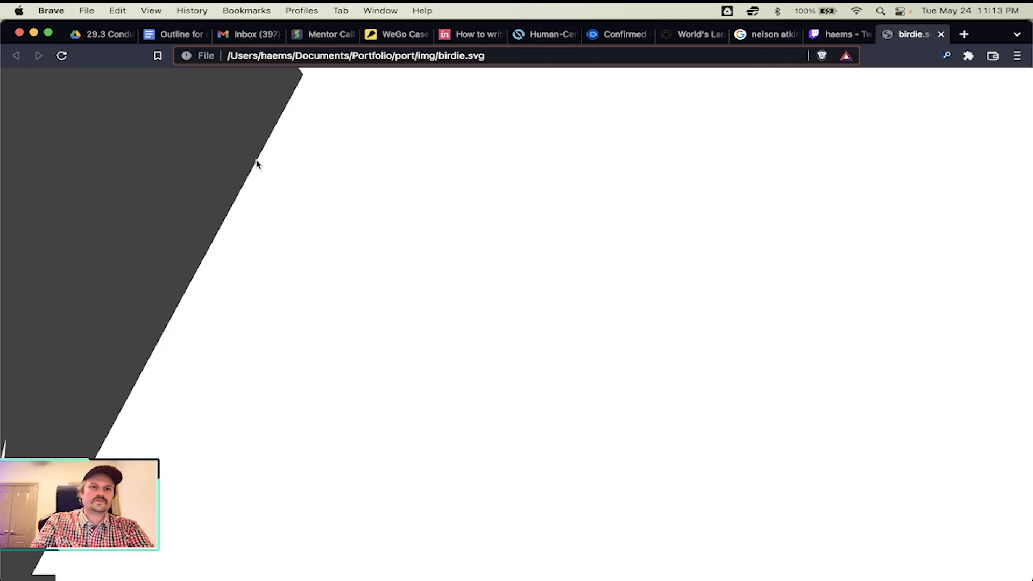
scroll(256, 163, "down", 5)
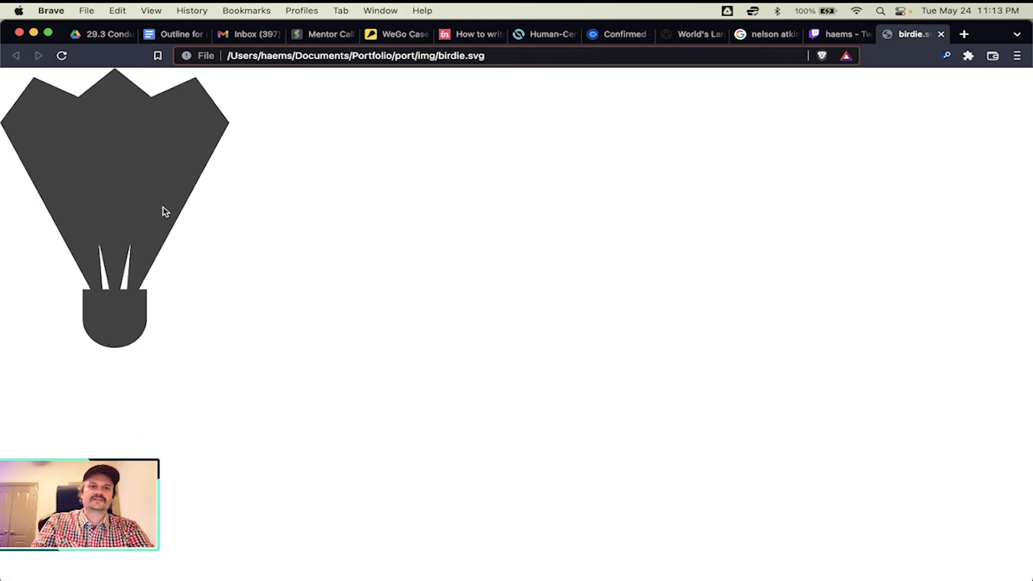
scroll(163, 210, "up", 5)
scroll(162, 210, "up", 1)
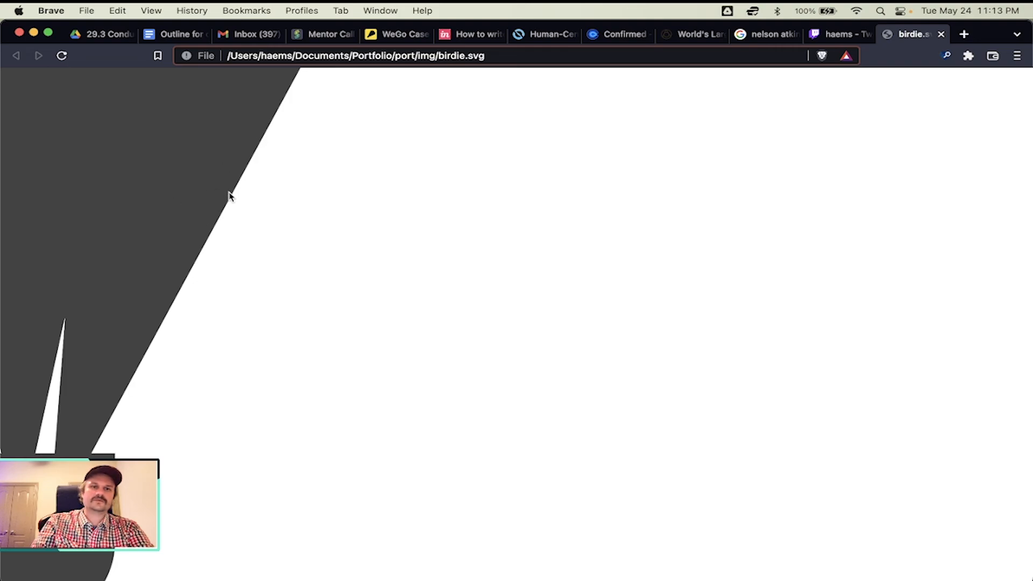
scroll(229, 195, "down", 5)
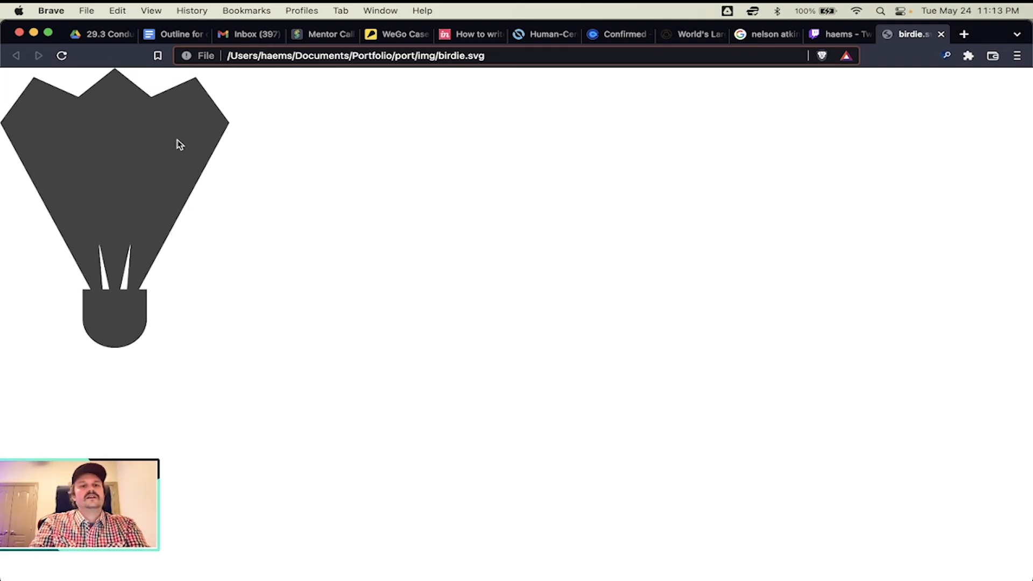
scroll(177, 143, "up", 5)
scroll(254, 220, "down", 4)
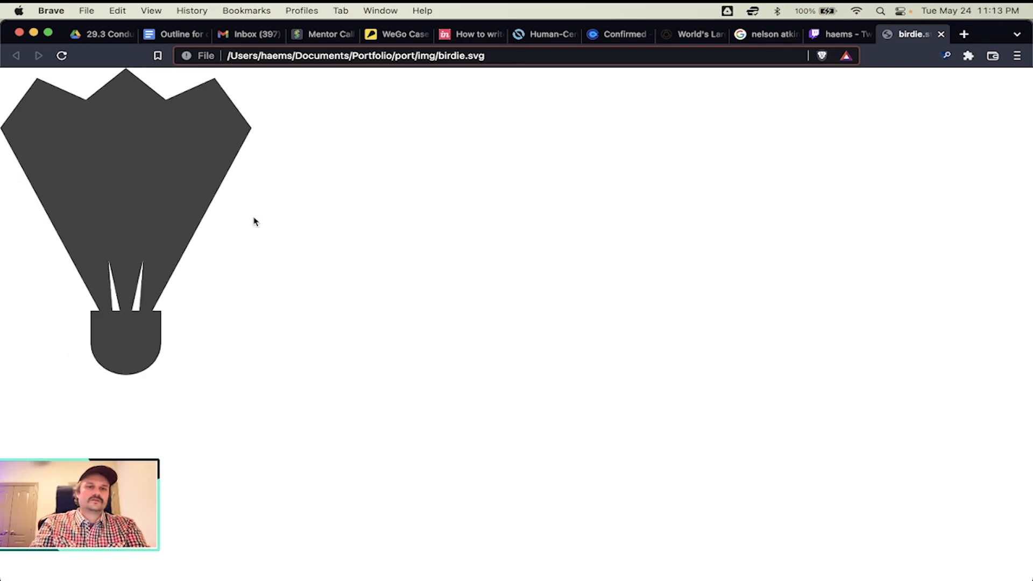
scroll(255, 220, "down", 1)
scroll(156, 197, "up", 4)
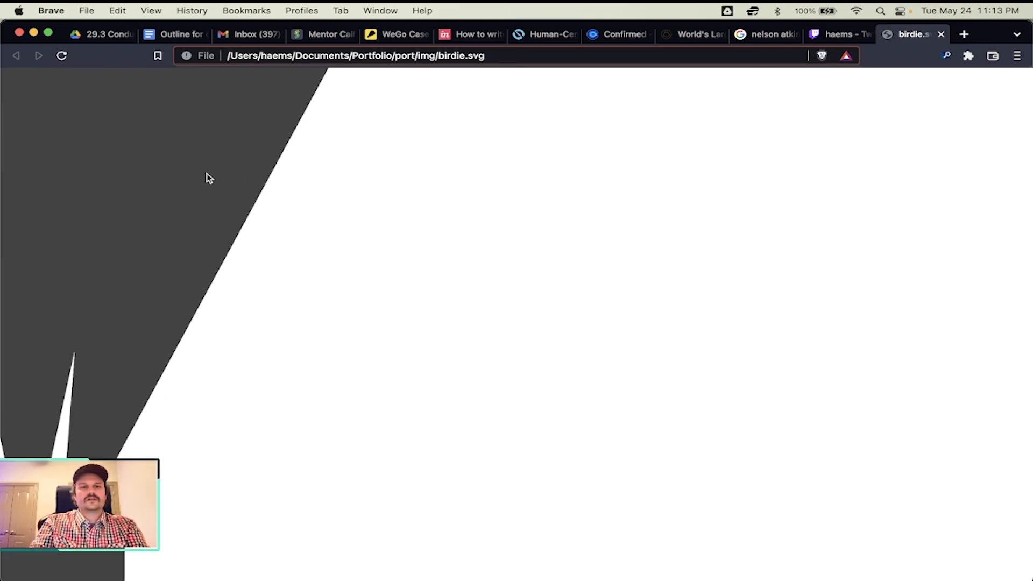
scroll(217, 208, "down", 5)
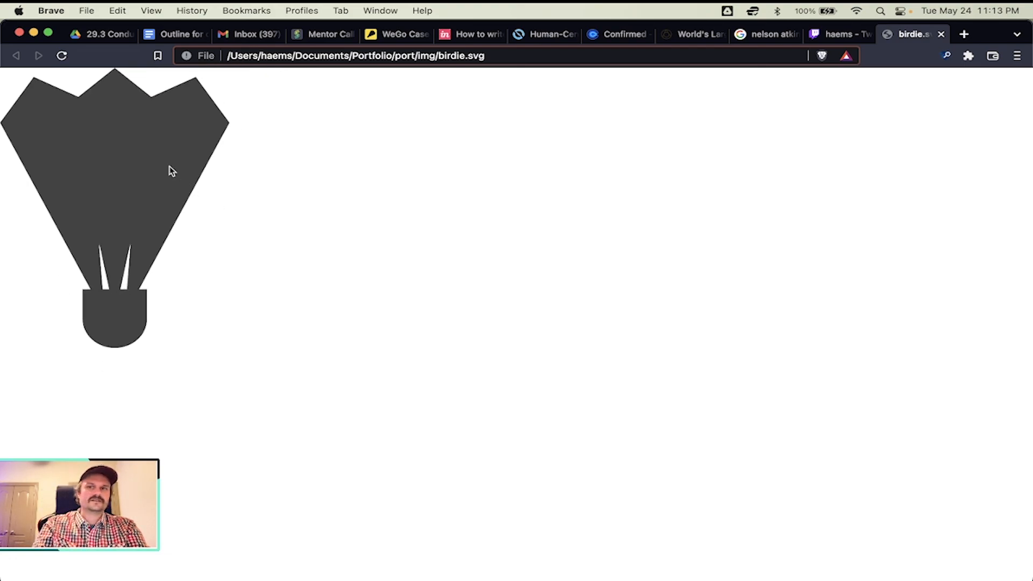
scroll(191, 191, "up", 4)
scroll(192, 192, "down", 4)
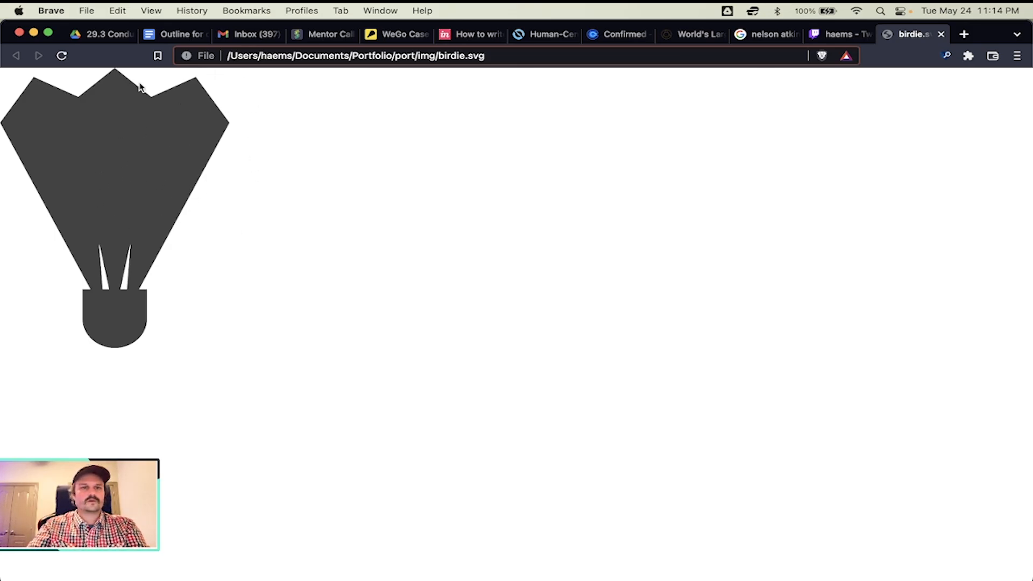
Close the birdie.svg preview and the Twitch channel page in the Brave browser.
key("super+w")
key("super+Tab")
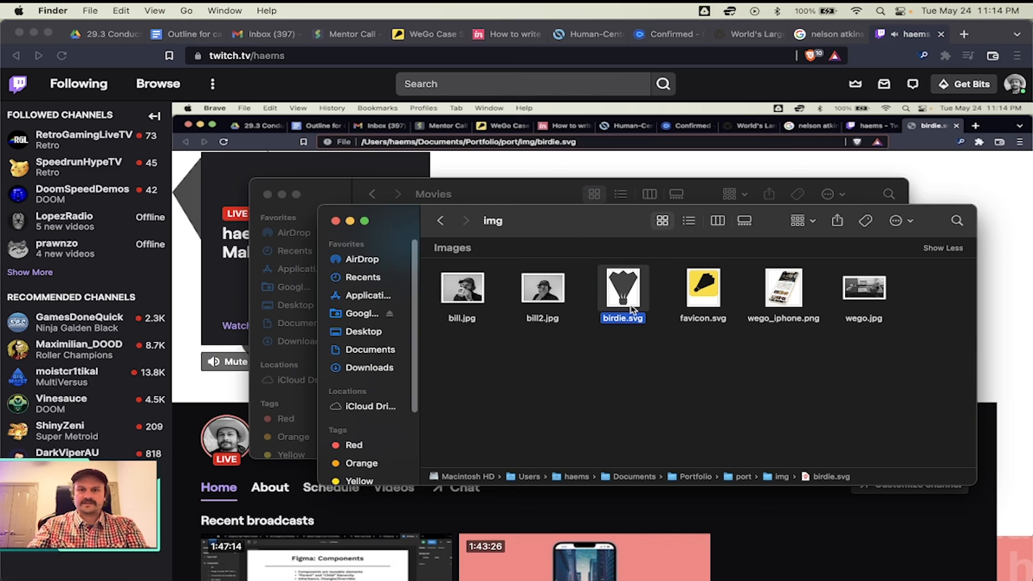
left_click(235, 296)
scroll(235, 296, "down", 7)
key("super+w")
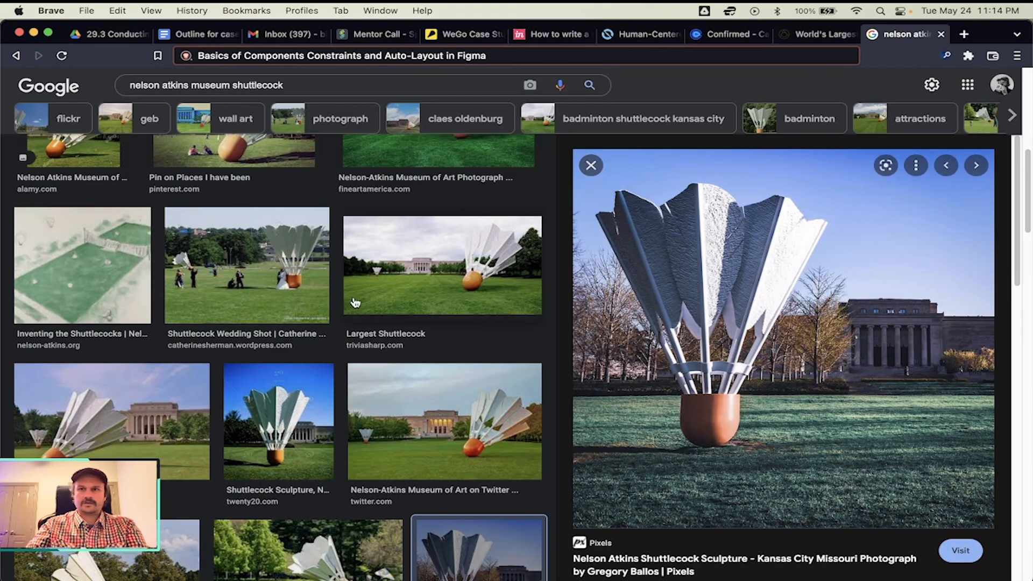
Check the file information of birdie.svg in Finder, including its size, and close the info window.
key("super+Tab")
key("super+i")
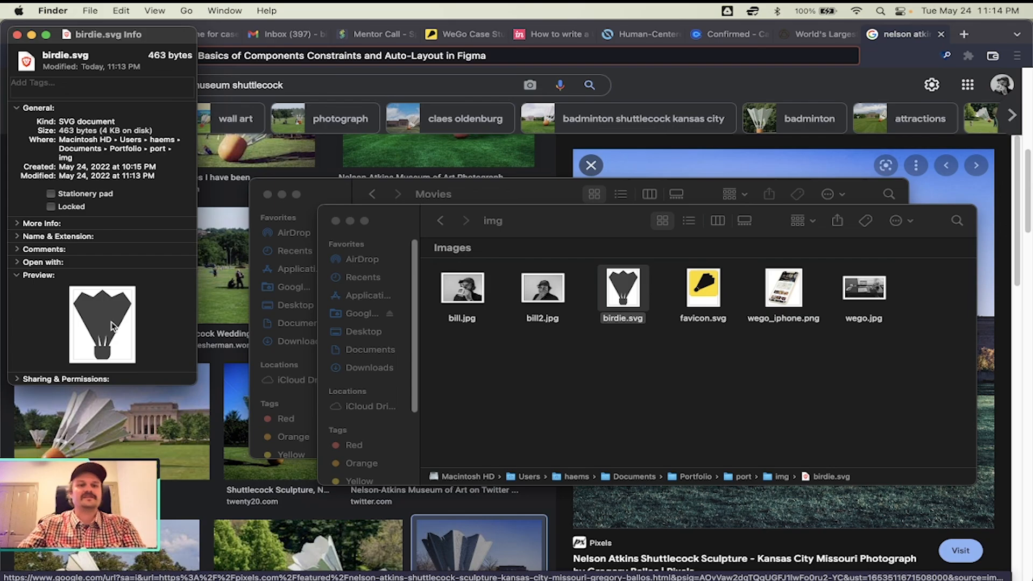
left_click(17, 34)
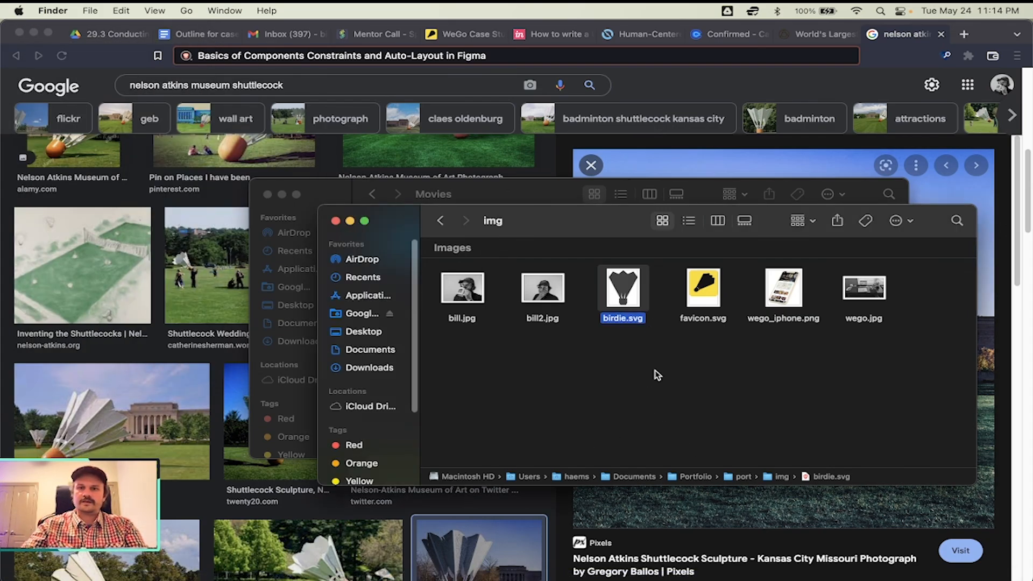
Leave birdie.svg selected in Finder and switch back to the Shuttlecock design in Figma.
key("super+Tab")
key("super+shift+Tab")
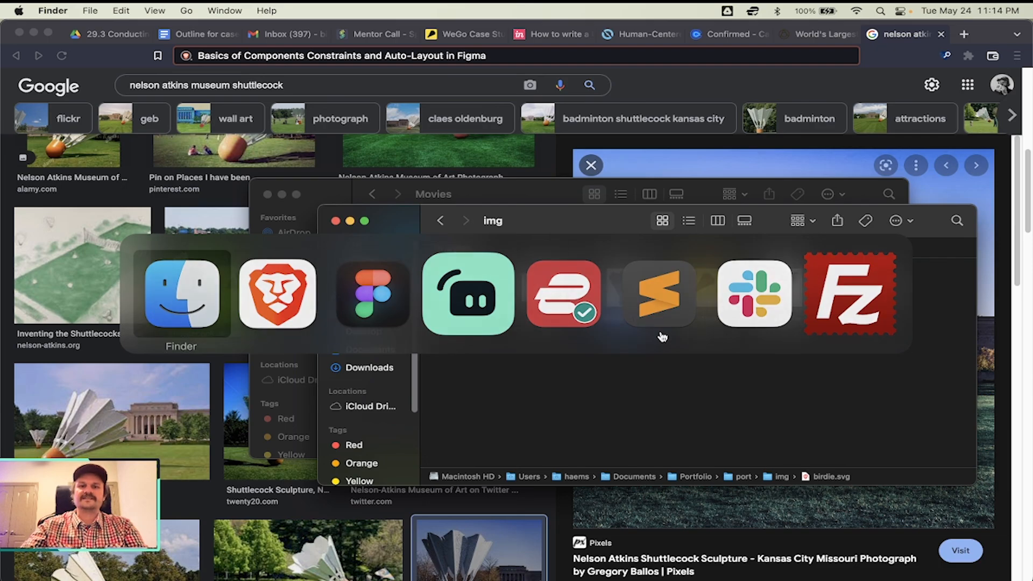
left_click(624, 291)
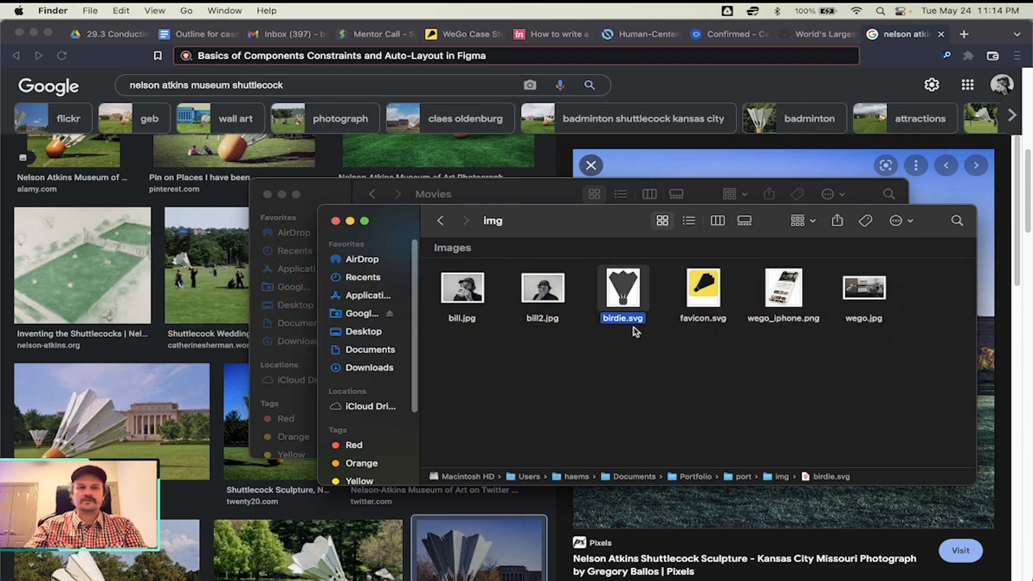
key("super+Tab")
key("super+Tab")
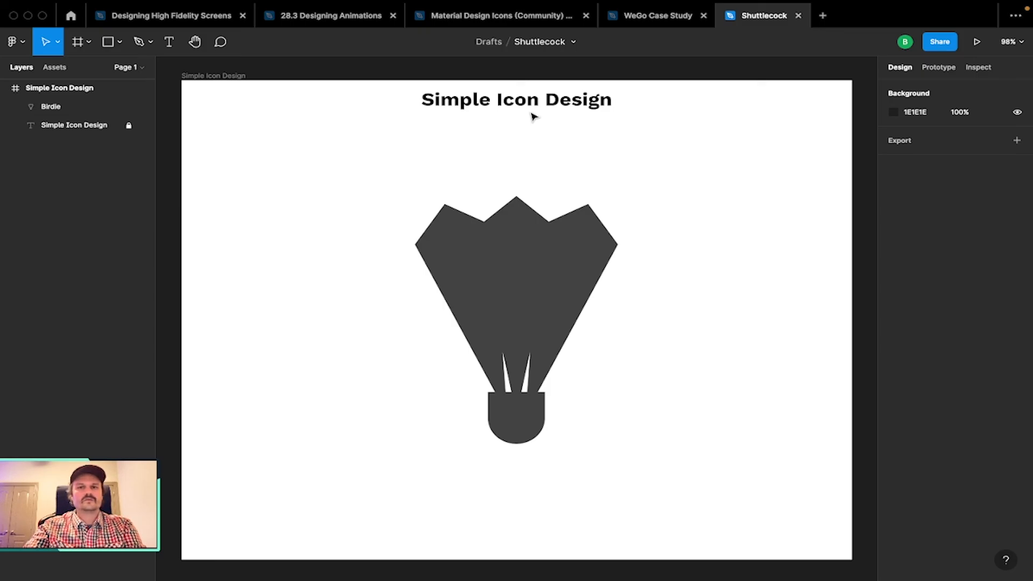
Switch from Figma to Streamlabs Desktop.
key("super+Tab")
key("super+Tab")
key("super+Tab")
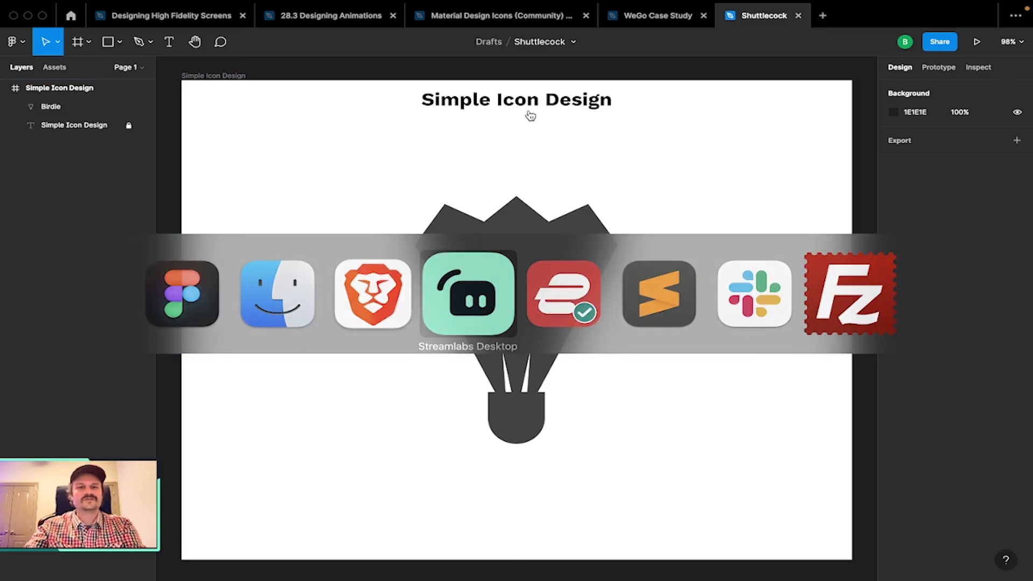